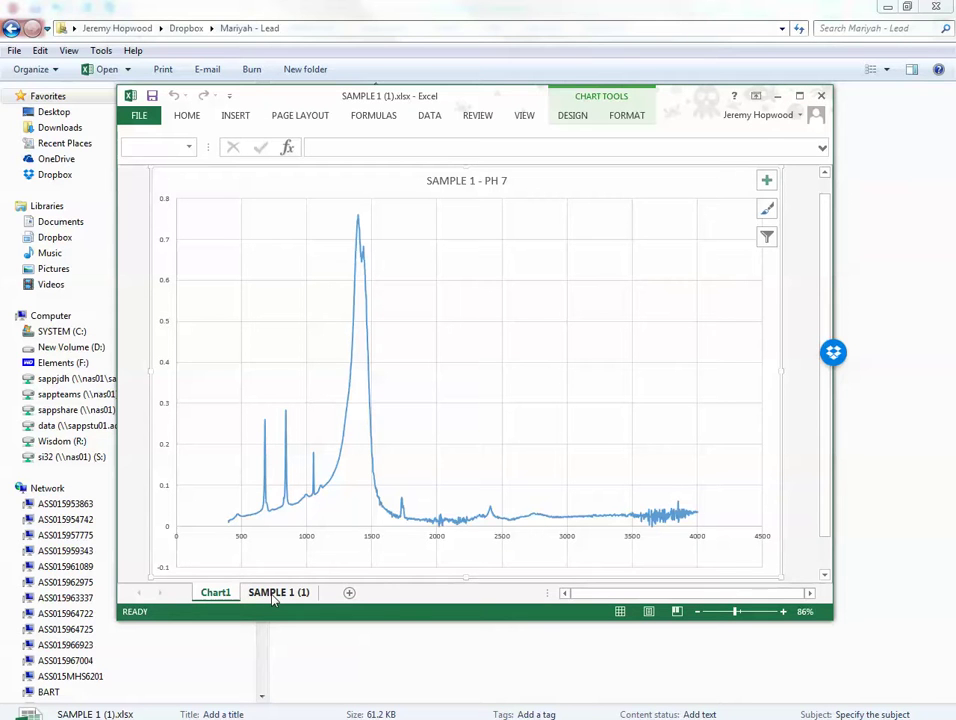
# Save a copy of the SAMPLE 1 (1) workbook in its current folder under the name All FTIR data.
pyautogui.click(799, 96)
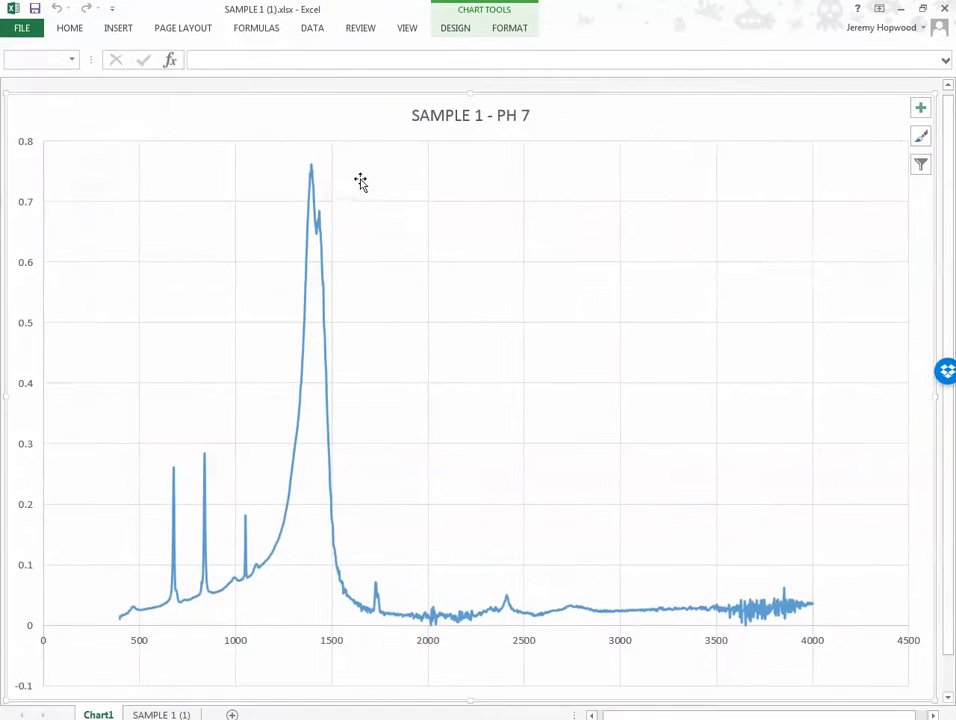
pyautogui.click(22, 30)
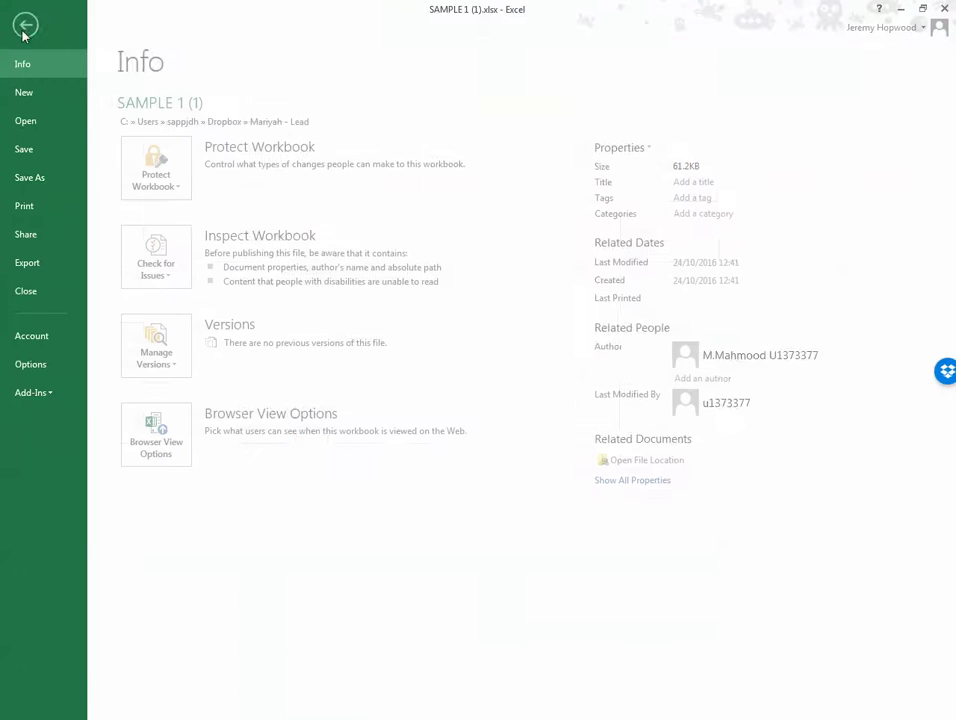
pyautogui.click(31, 182)
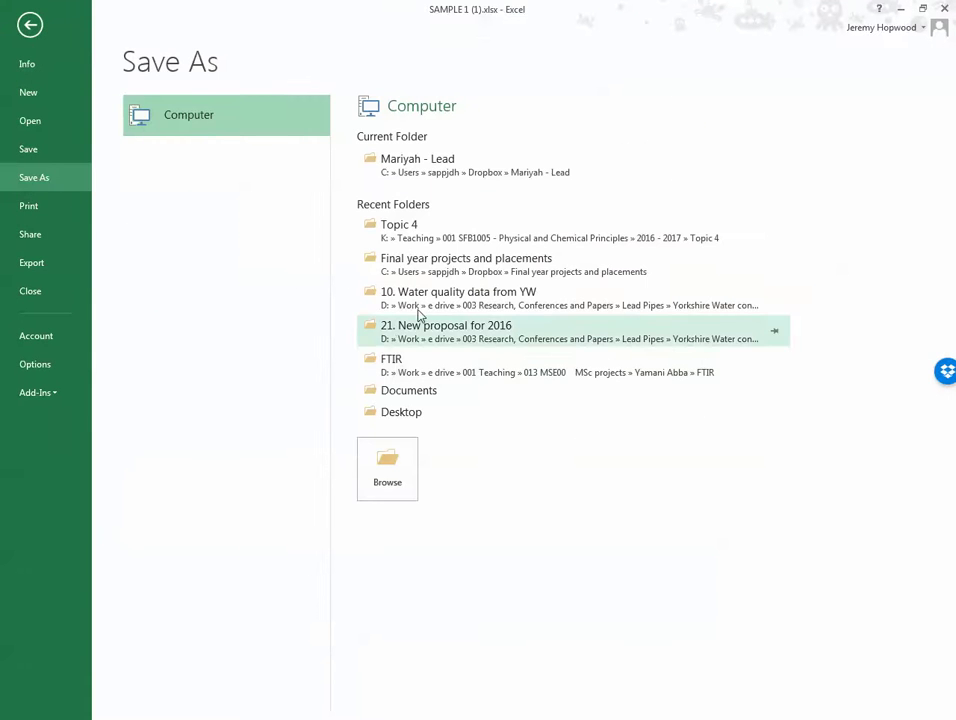
pyautogui.click(421, 162)
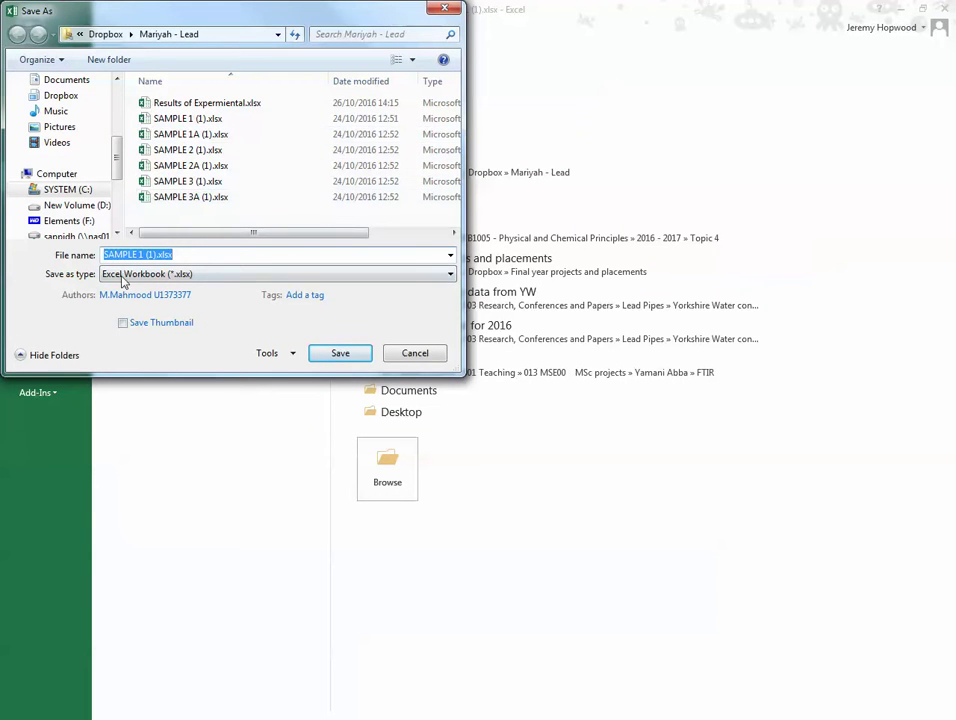
pyautogui.write('All data')
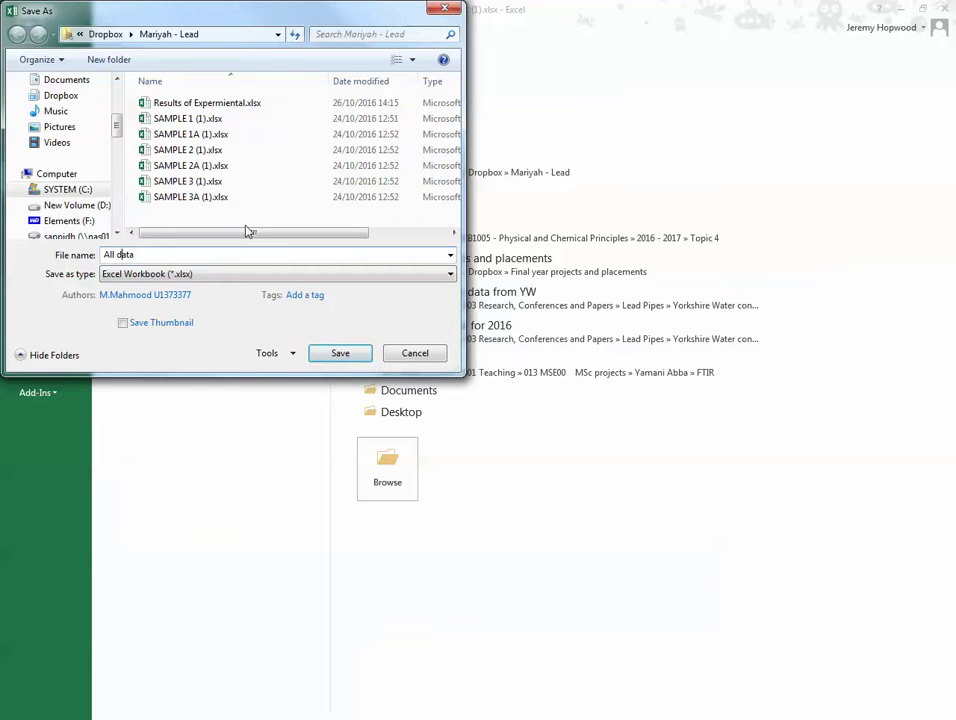
pyautogui.write('DF')
pyautogui.press('BackSpace')
pyautogui.press('BackSpace')
pyautogui.click(352, 355)
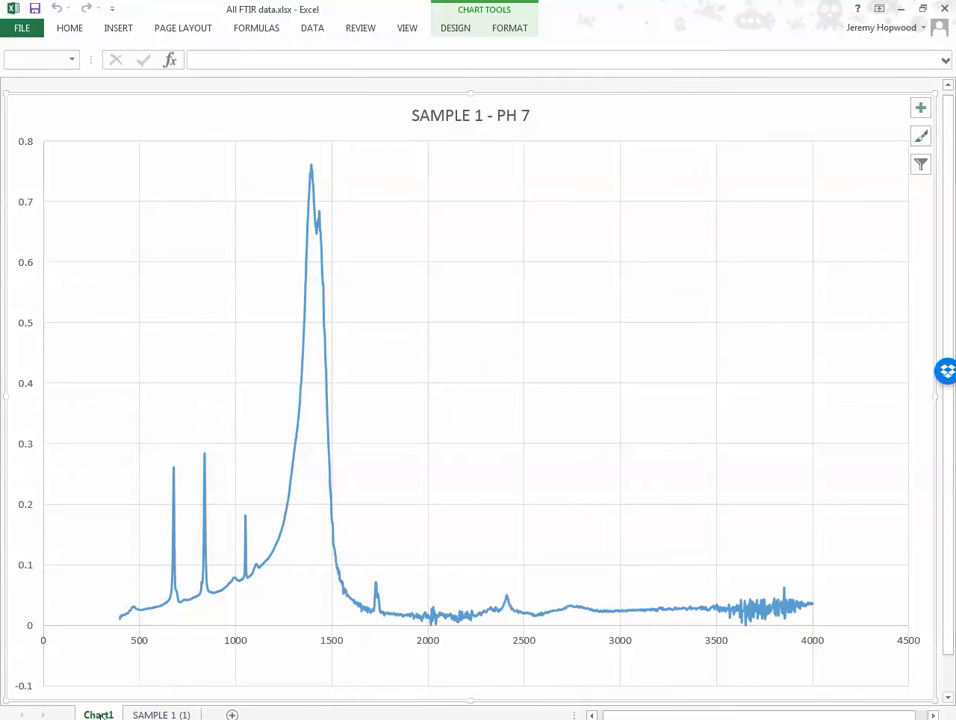
# Insert three blank rows above the data on the SAMPLE 1 (1) sheet.
pyautogui.click(155, 714)
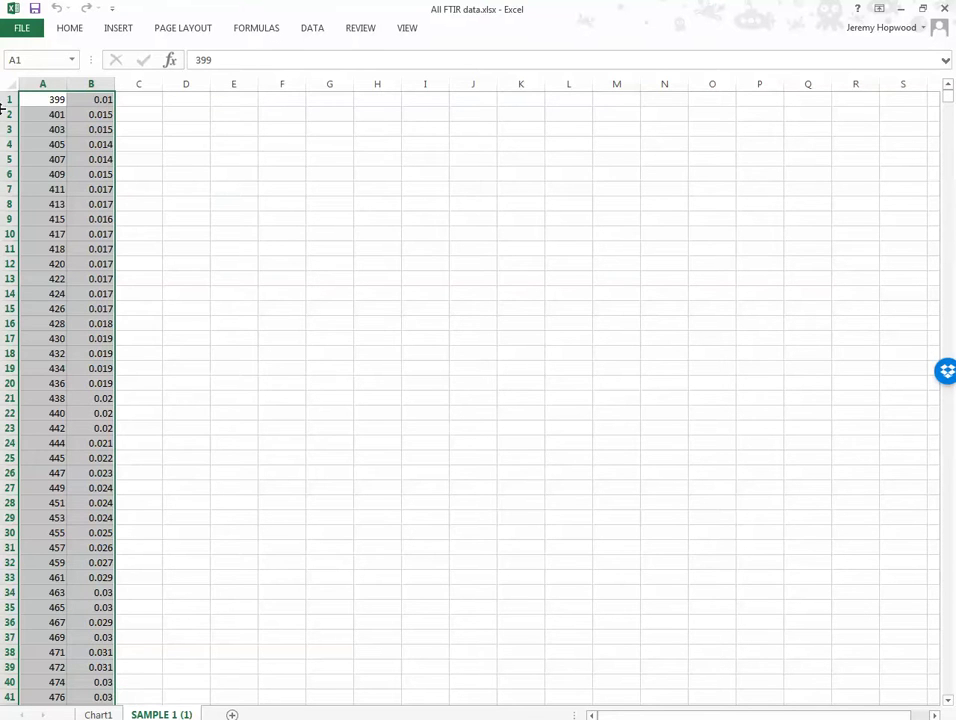
pyautogui.moveTo(7, 99); pyautogui.dragTo(7, 129)
pyautogui.rightClick(7, 99)
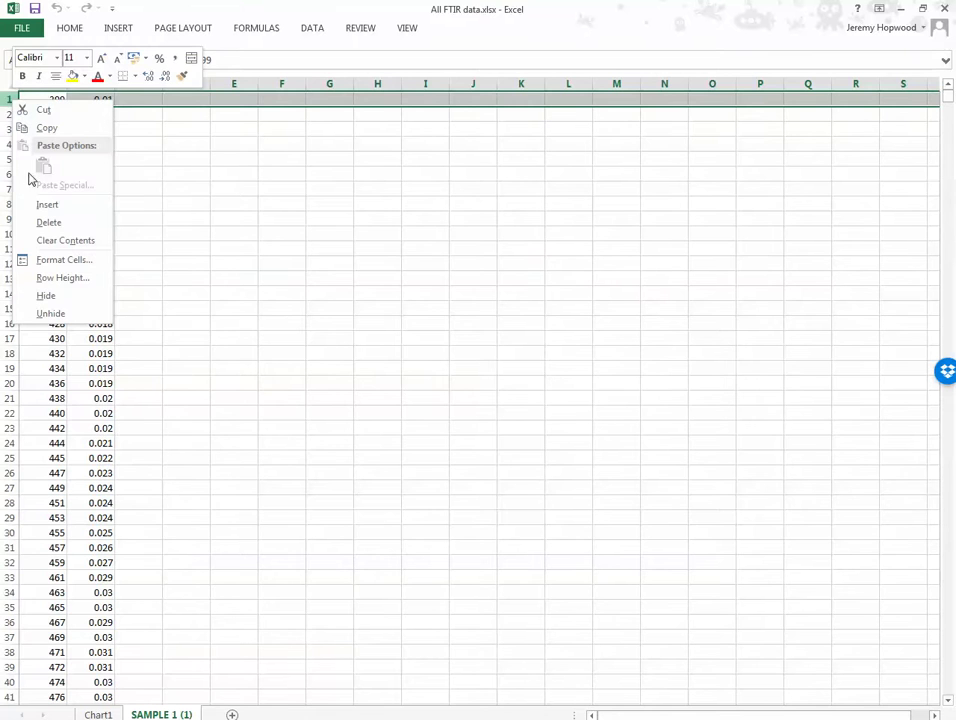
pyautogui.click(38, 204)
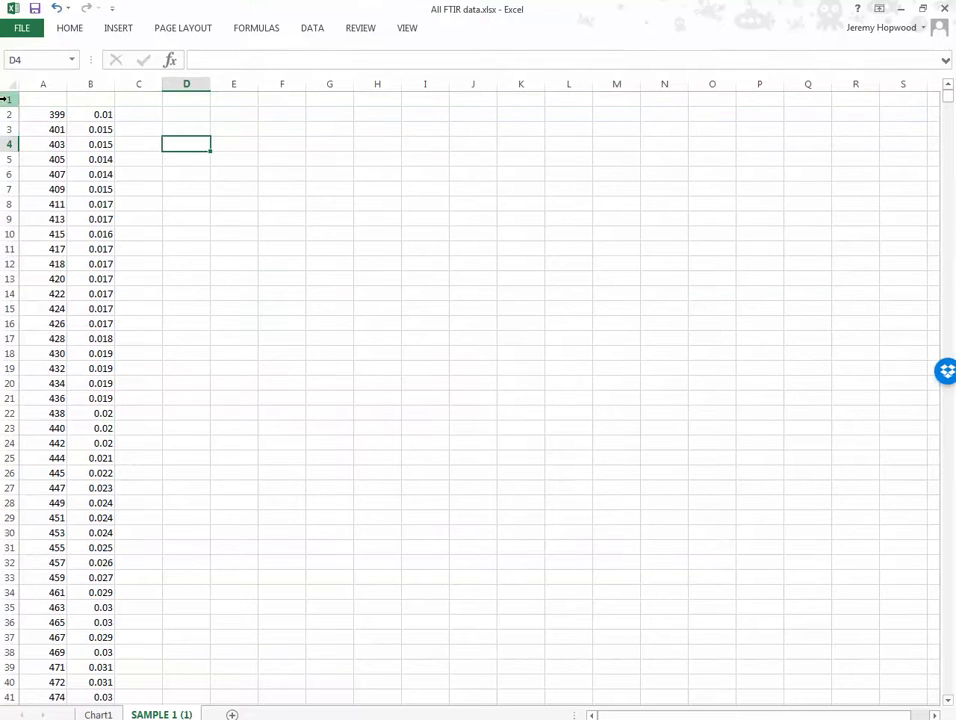
pyautogui.rightClick(7, 99)
pyautogui.click(42, 202)
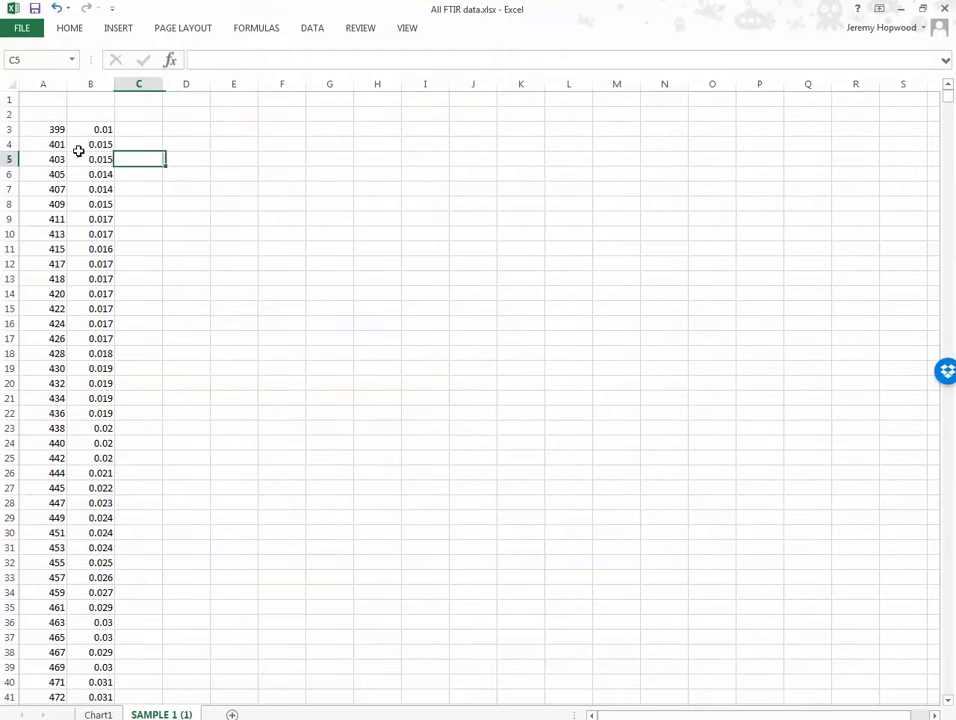
pyautogui.rightClick(9, 113)
pyautogui.click(50, 218)
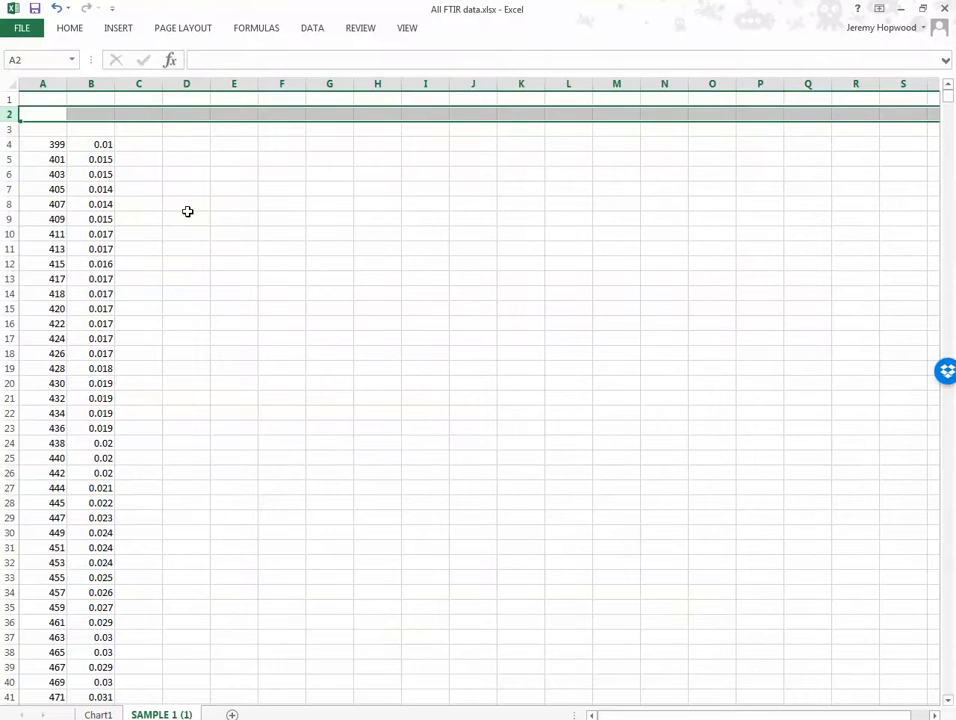
pyautogui.click(187, 209)
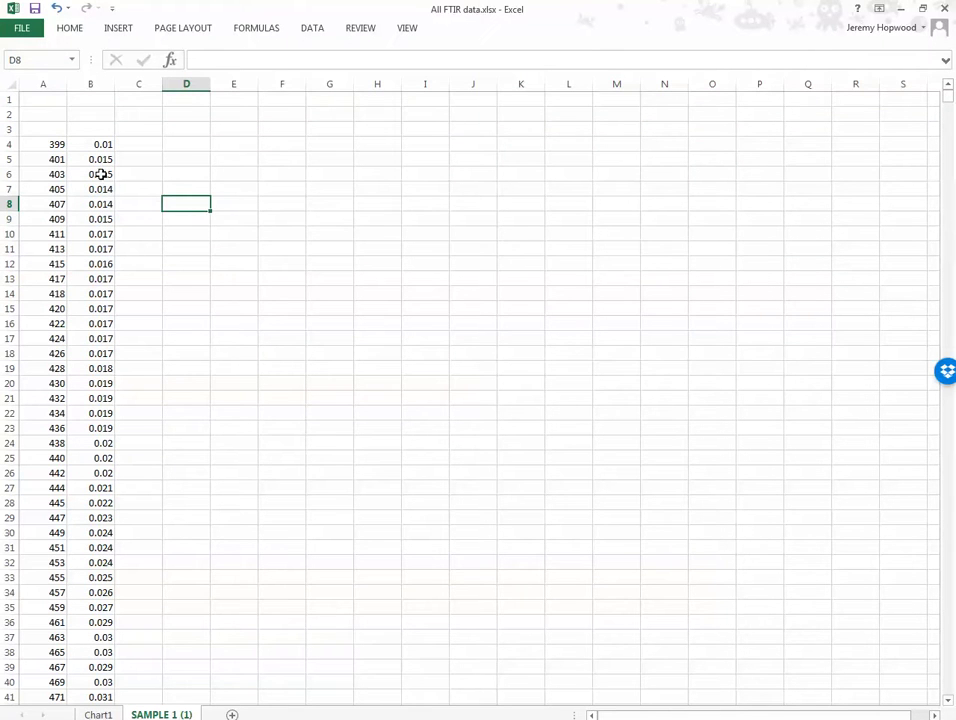
# Enter the header "wavenumber, cm-1" in cell A3 above the first data column.
pyautogui.click(49, 132)
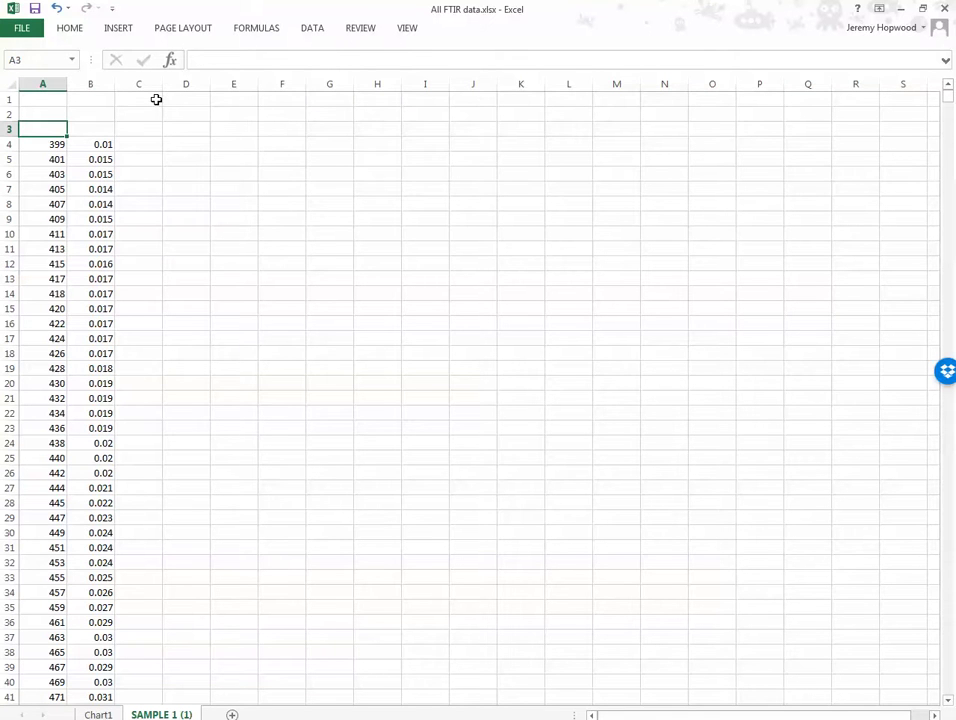
pyautogui.write('wavenumb')
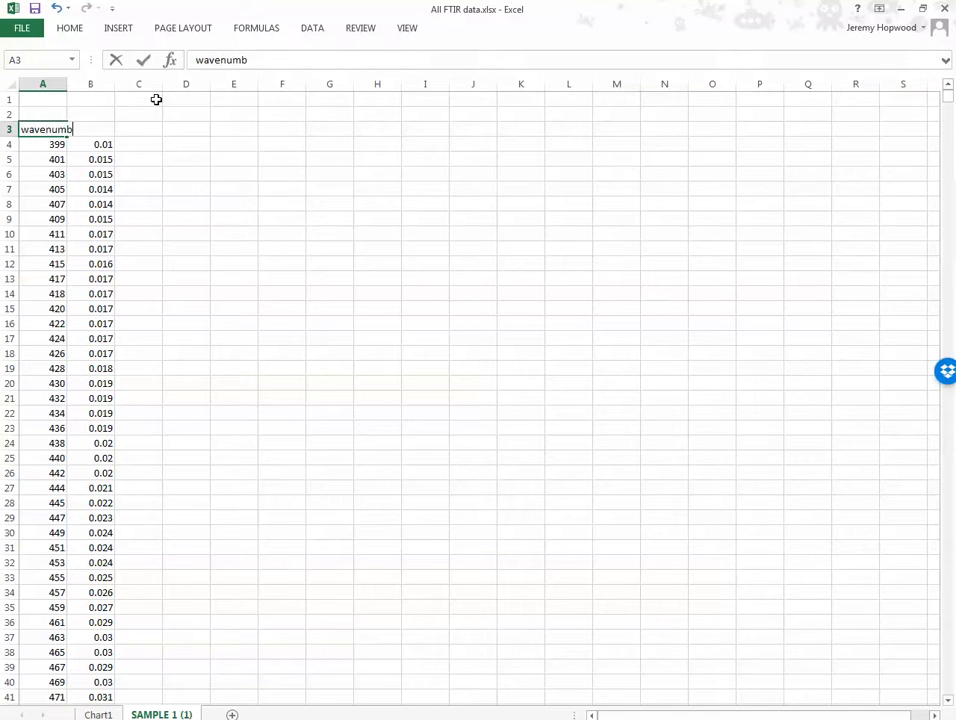
pyautogui.write('er, cm-1')
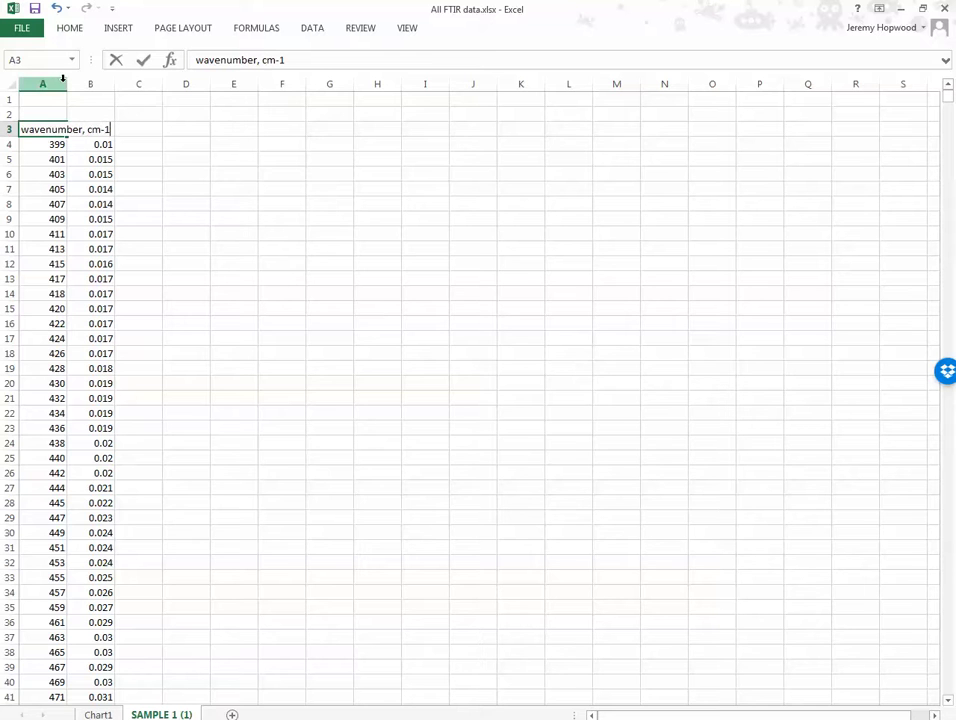
# Widen column A to fit its wavenumber header and centre the column's contents.
pyautogui.click(66, 83)
pyautogui.moveTo(69, 83); pyautogui.dragTo(131, 90)
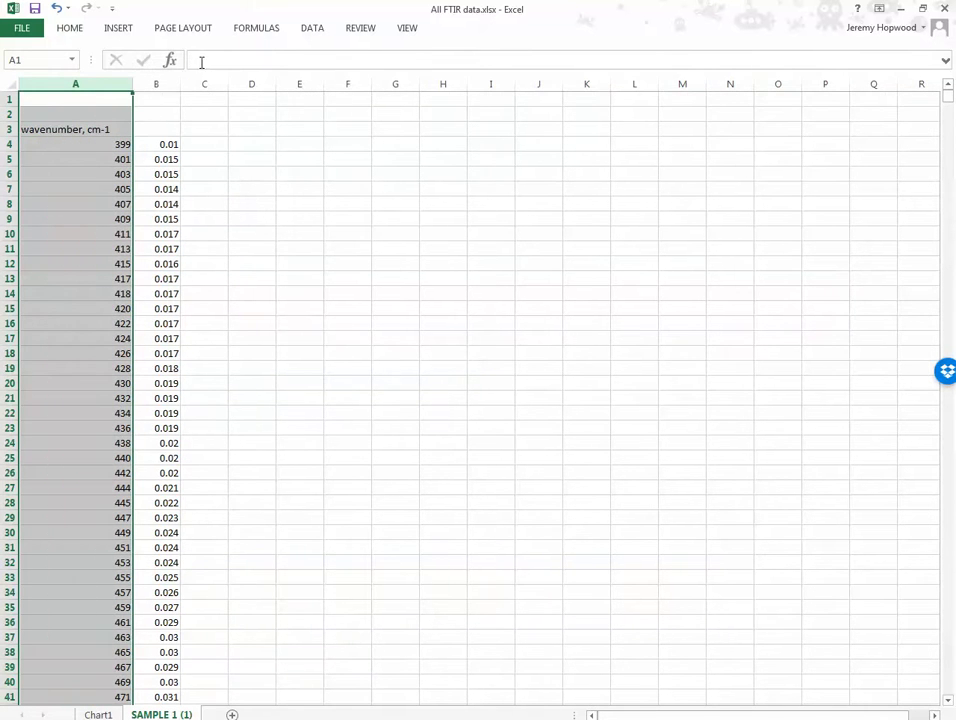
pyautogui.click(70, 28)
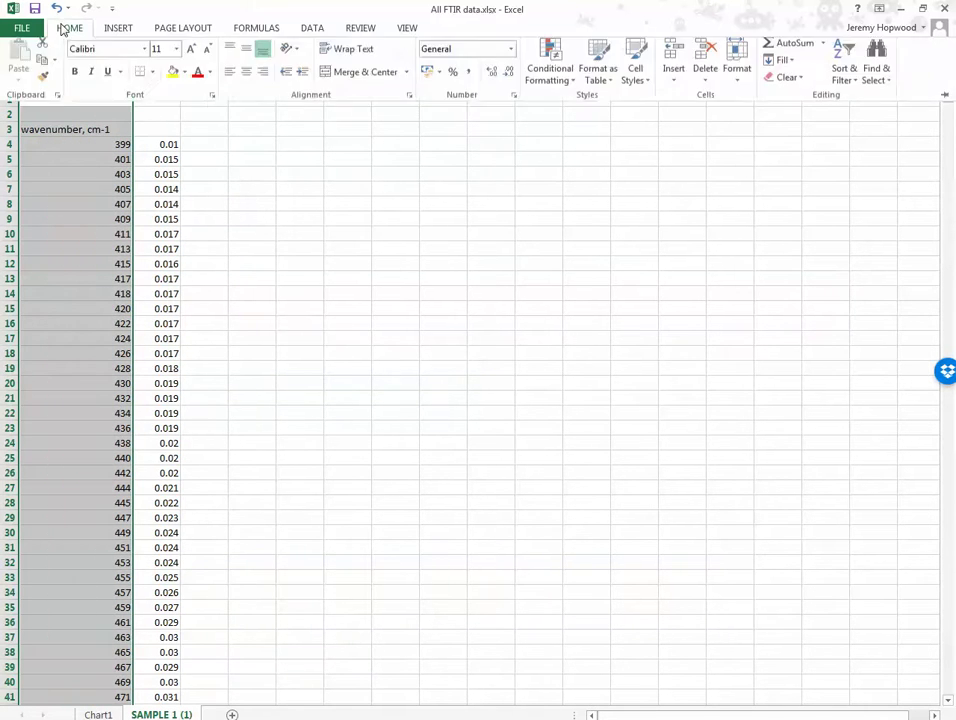
pyautogui.click(247, 77)
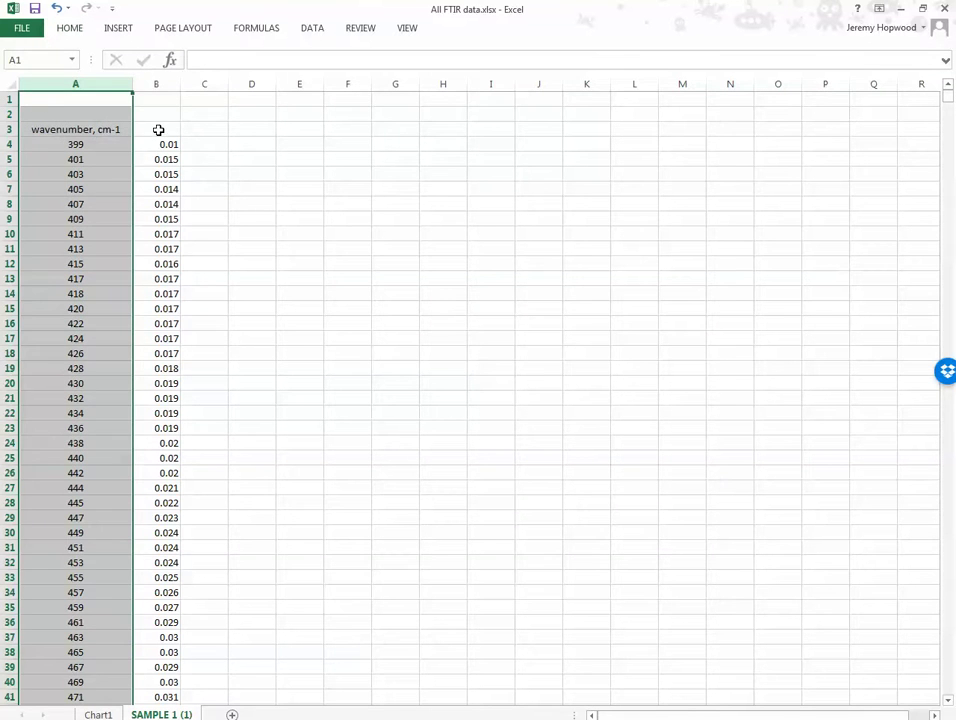
# Enter the header "Absorbance" in cell B3 and widen column B to fit it.
pyautogui.click(158, 130)
pyautogui.write('Ab')
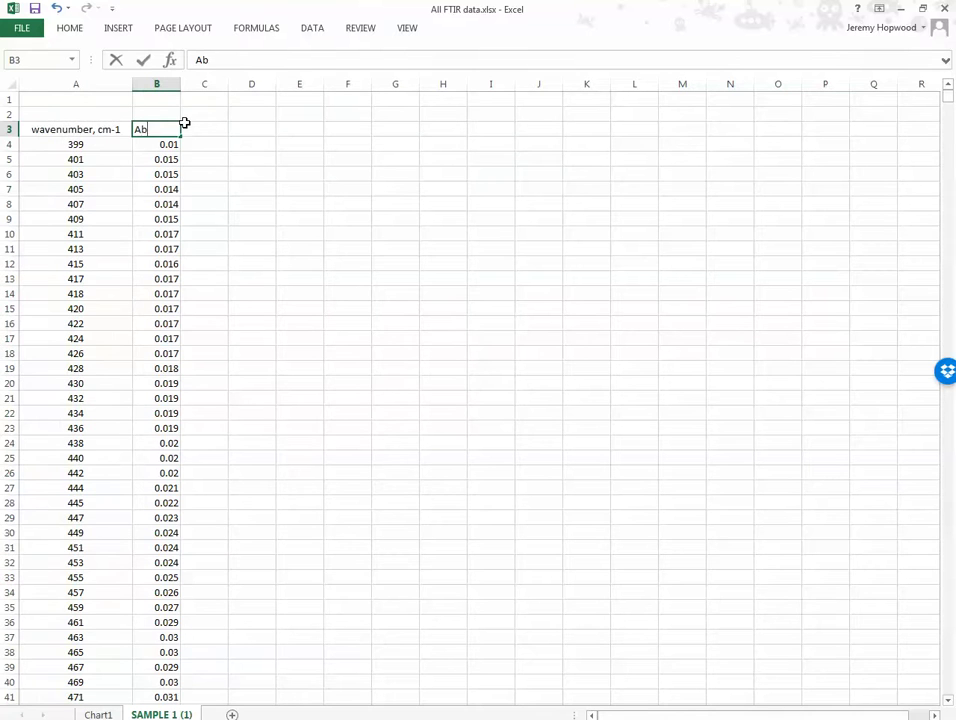
pyautogui.write('sorbance')
pyautogui.click(241, 193)
pyautogui.click(165, 83)
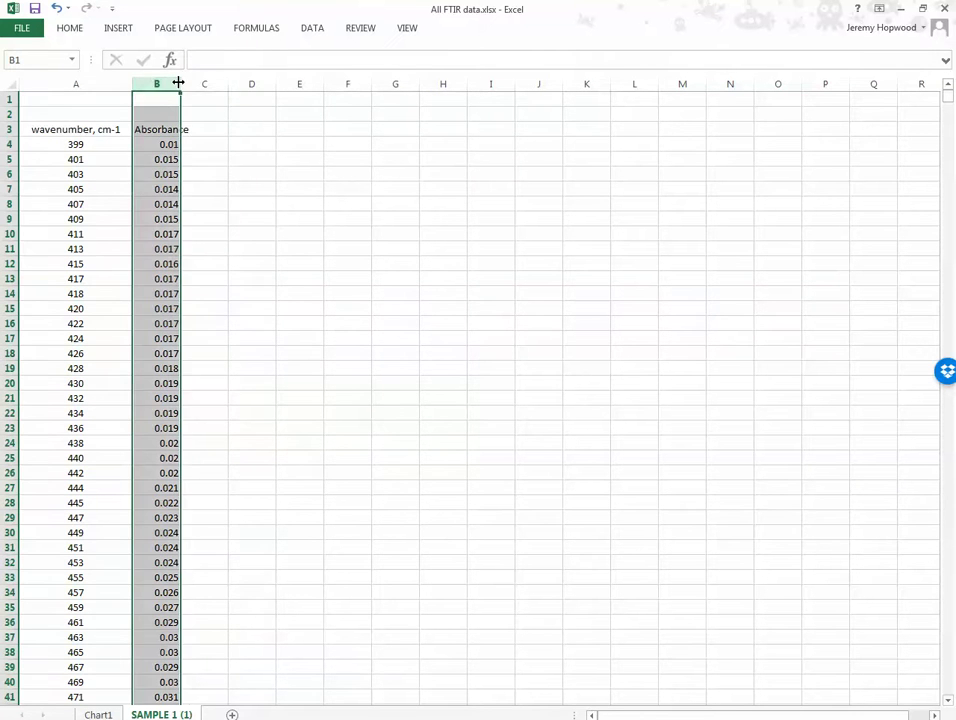
pyautogui.moveTo(178, 83); pyautogui.dragTo(220, 83)
pyautogui.click(306, 218)
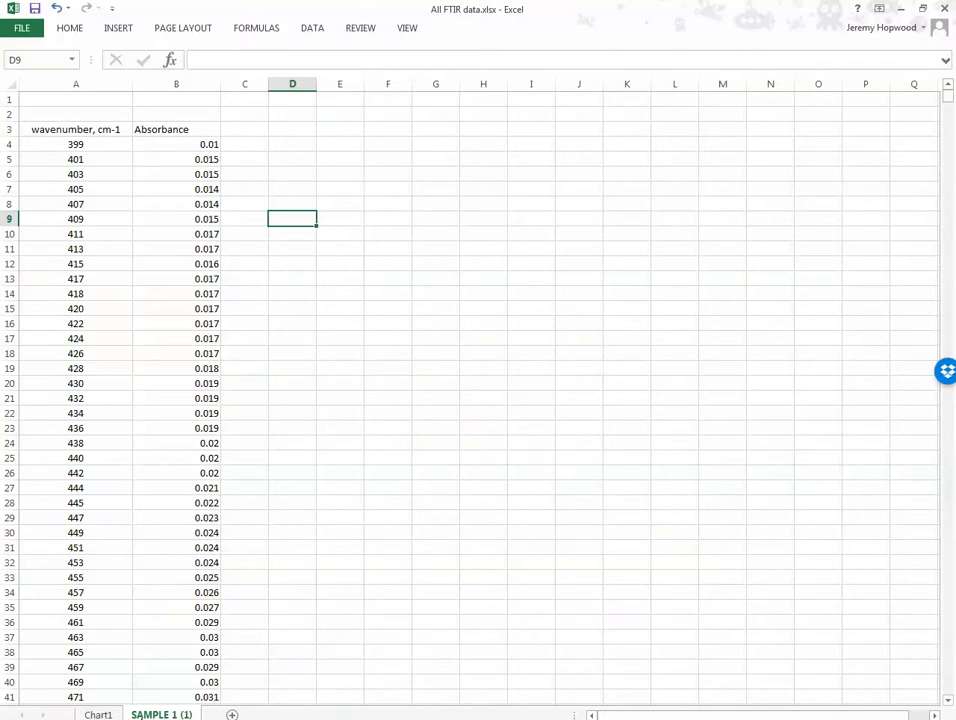
# Enter the title "Sample 1" in cell A1 above the data headers.
pyautogui.click(47, 99)
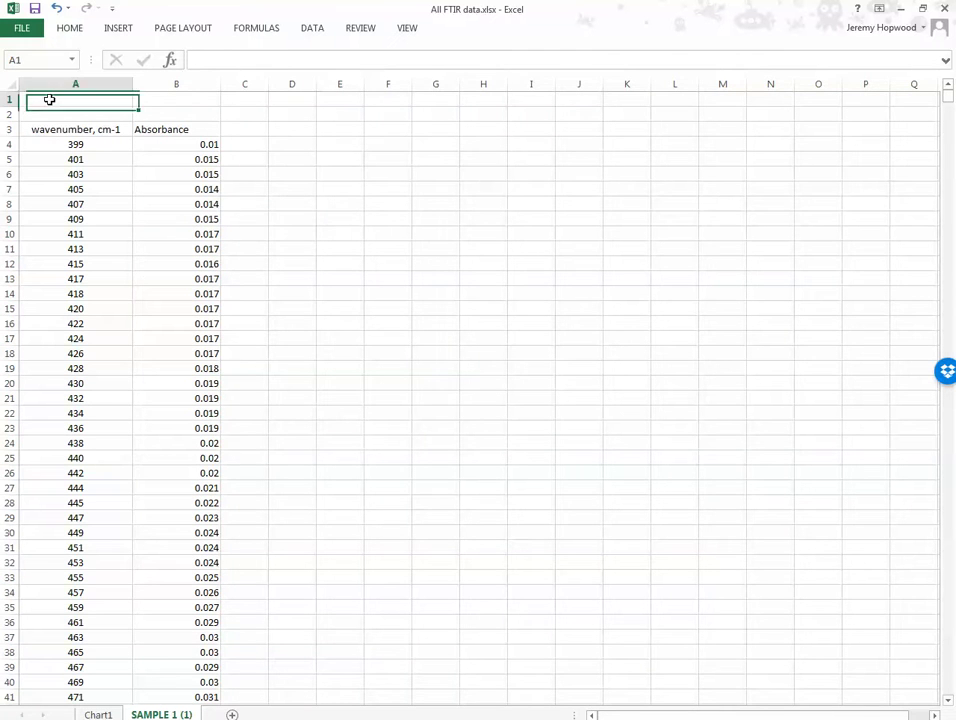
pyautogui.write('Sample')
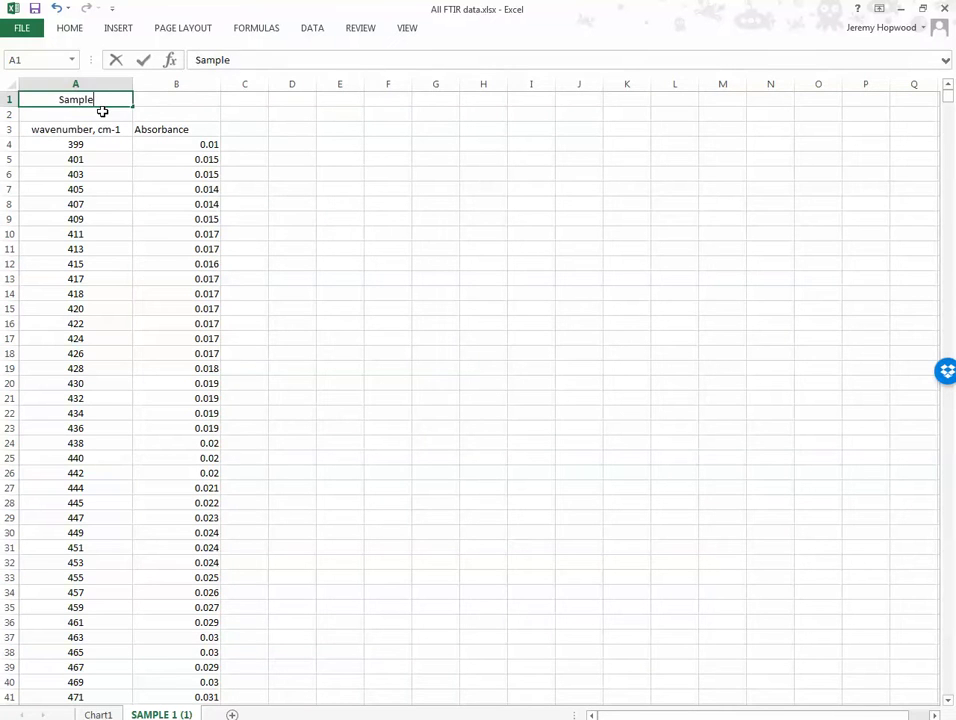
pyautogui.write(' 1')
pyautogui.click(285, 205)
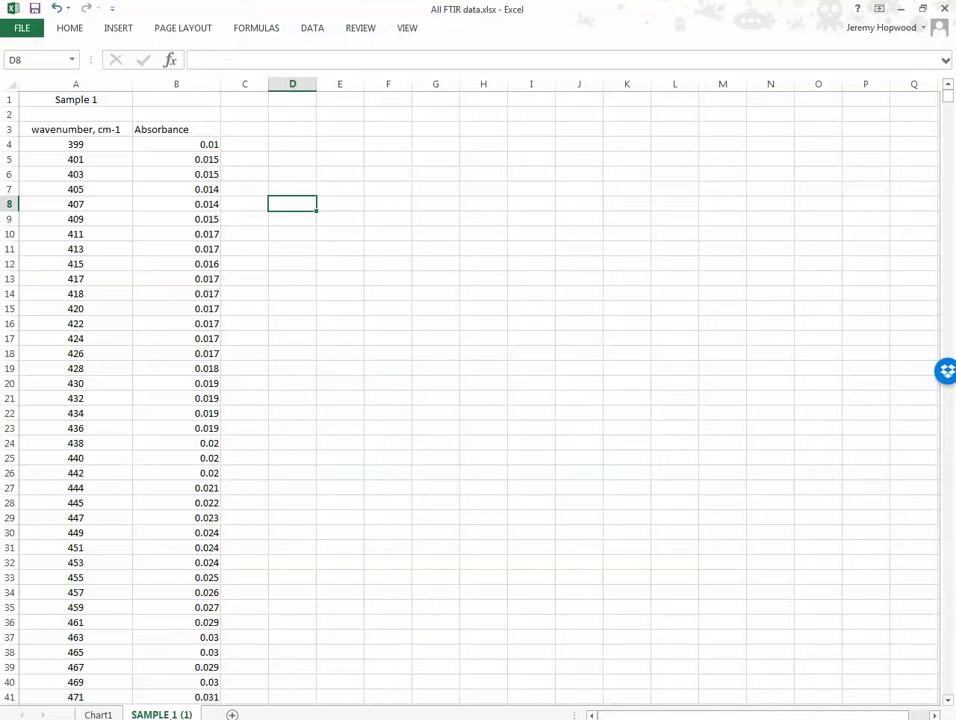
# Rename the SAMPLE 1 (1) sheet as Data.
pyautogui.rightClick(161, 715)
pyautogui.click(200, 578)
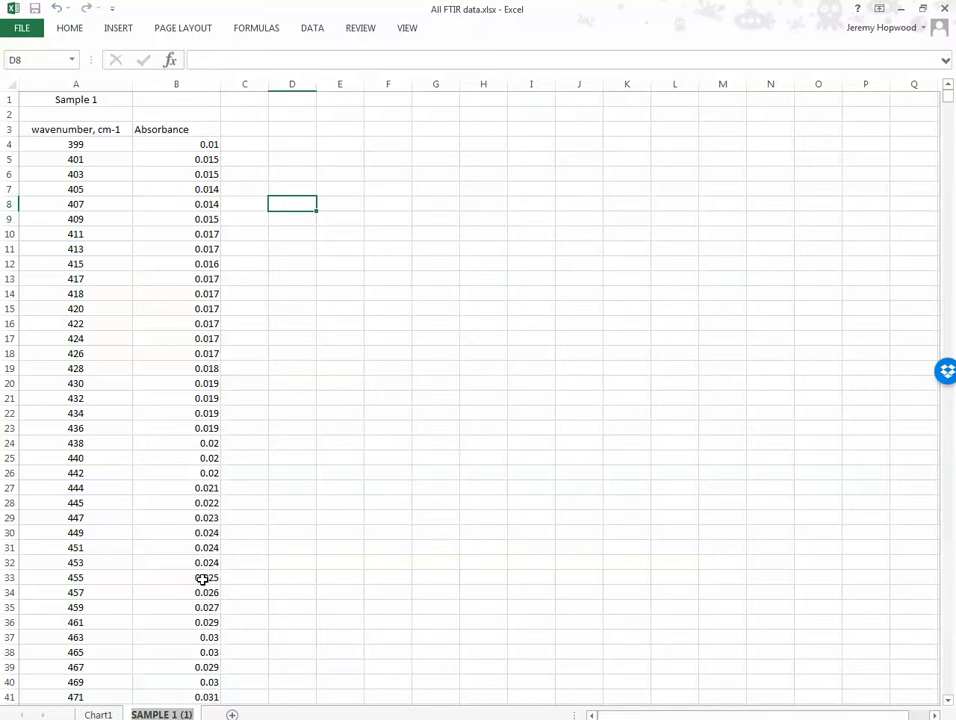
pyautogui.write('Data')
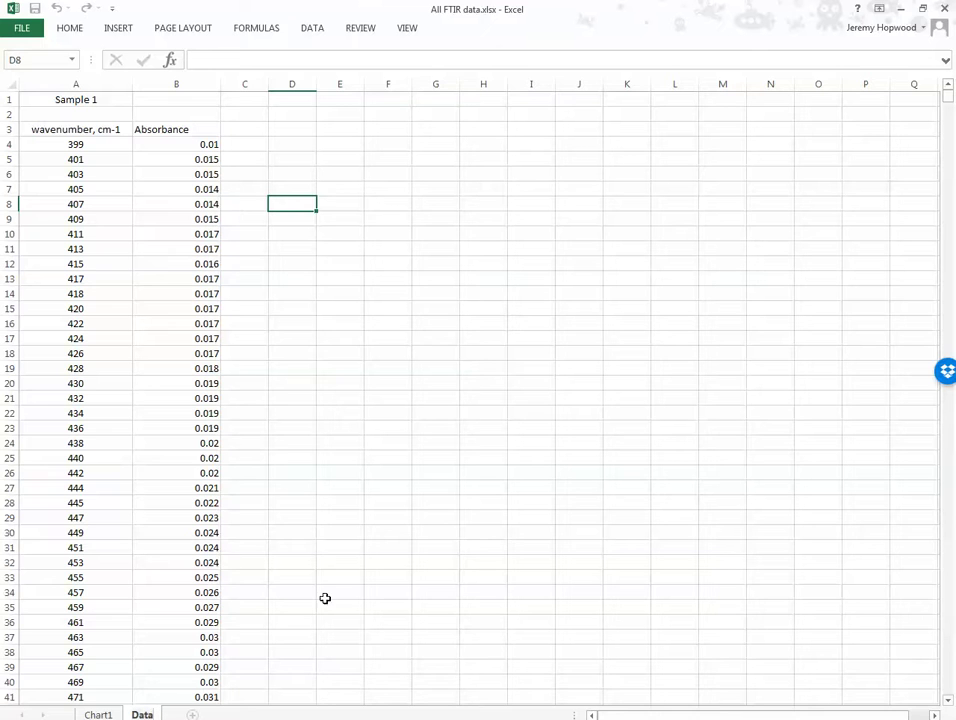
pyautogui.click(440, 547)
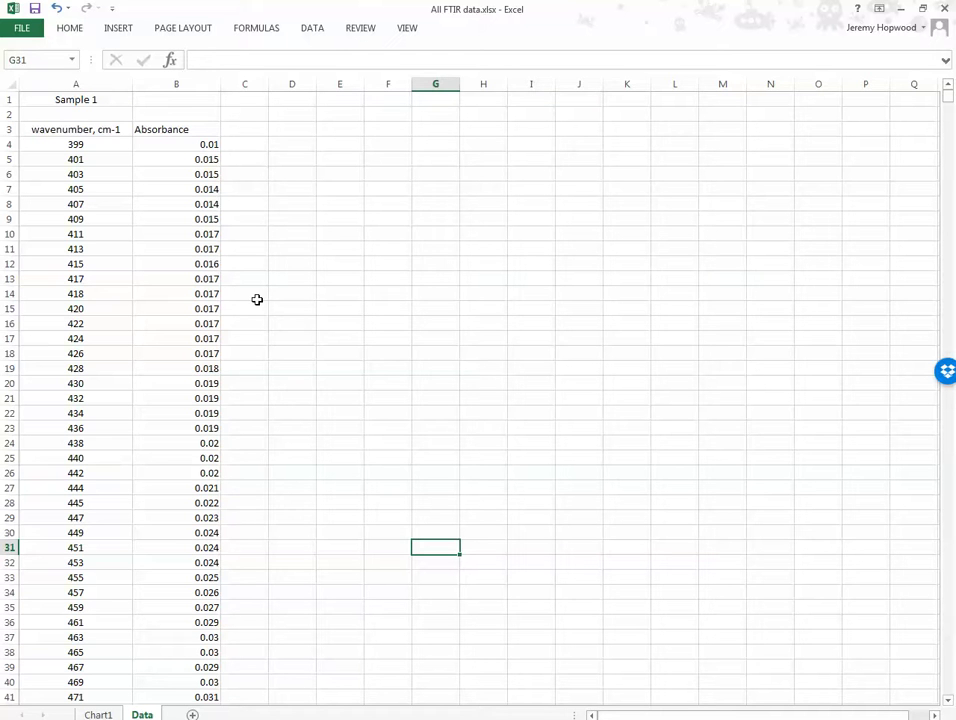
# Centre the contents of the Absorbance column B on the Data sheet.
pyautogui.click(160, 85)
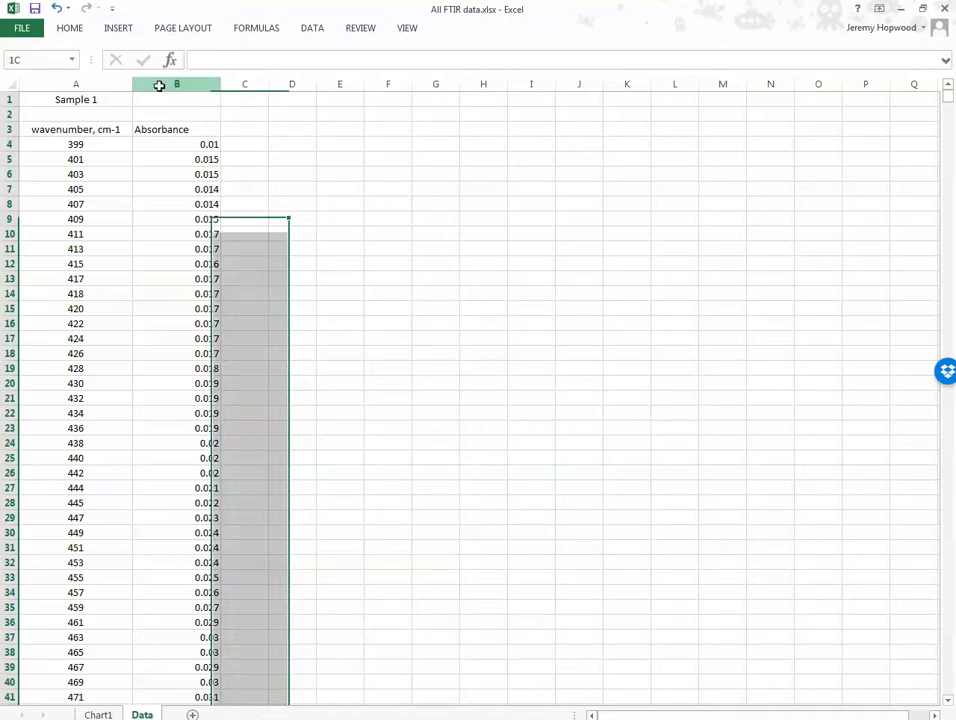
pyautogui.click(70, 28)
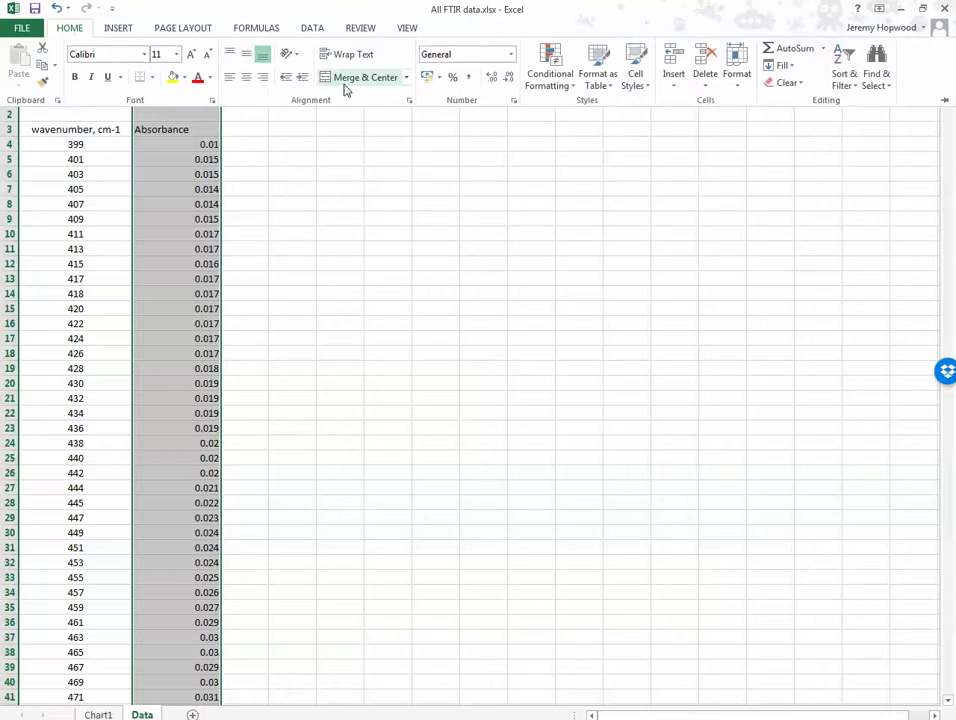
pyautogui.click(247, 80)
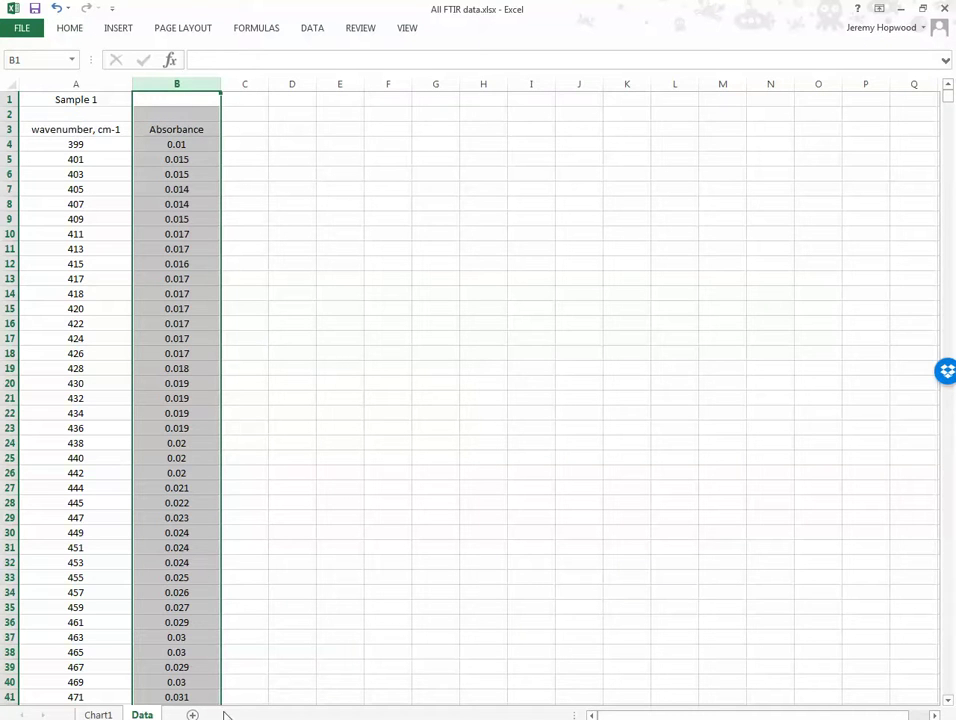
pyautogui.click(98, 714)
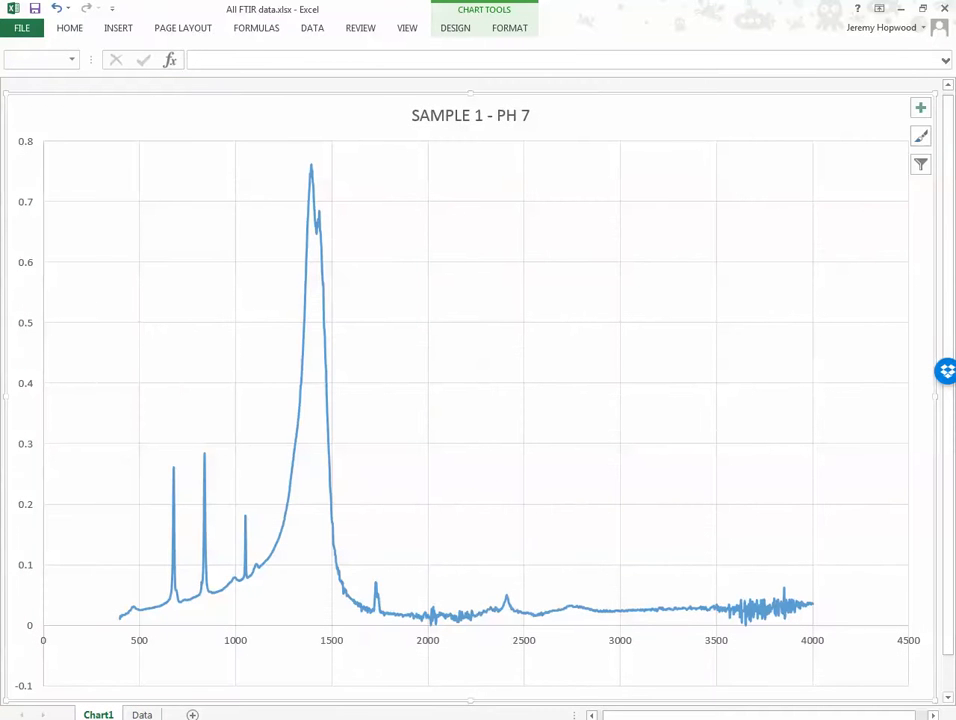
pyautogui.click(142, 714)
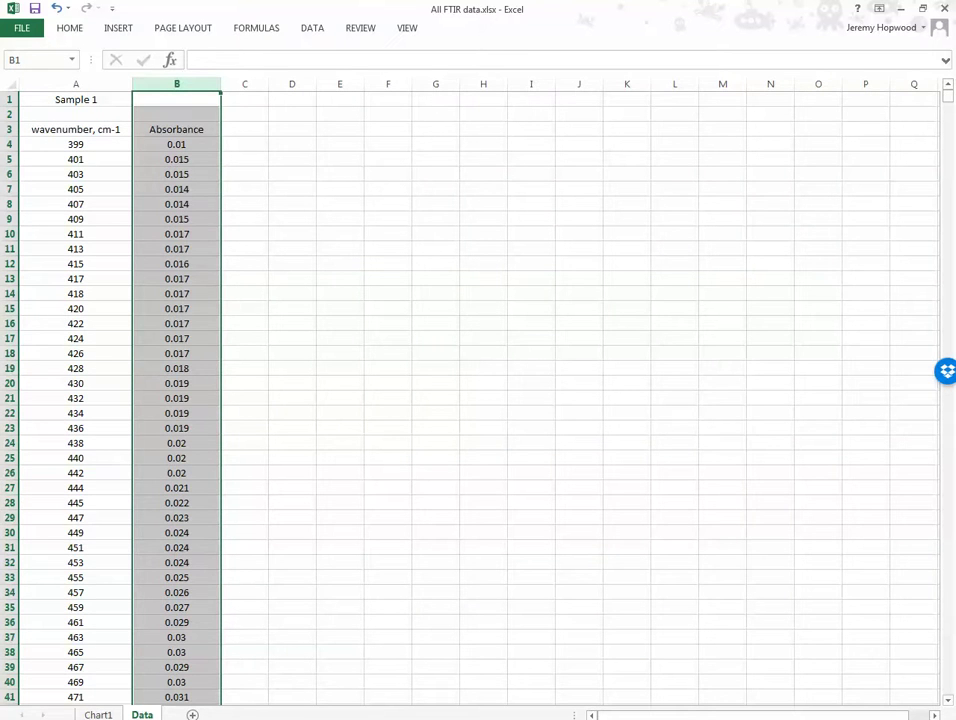
# Open the SAMPLE 1A (1).xlsx workbook from the file folder and display its SAMPLE 1A (1) data sheet.
pyautogui.click(213, 698)
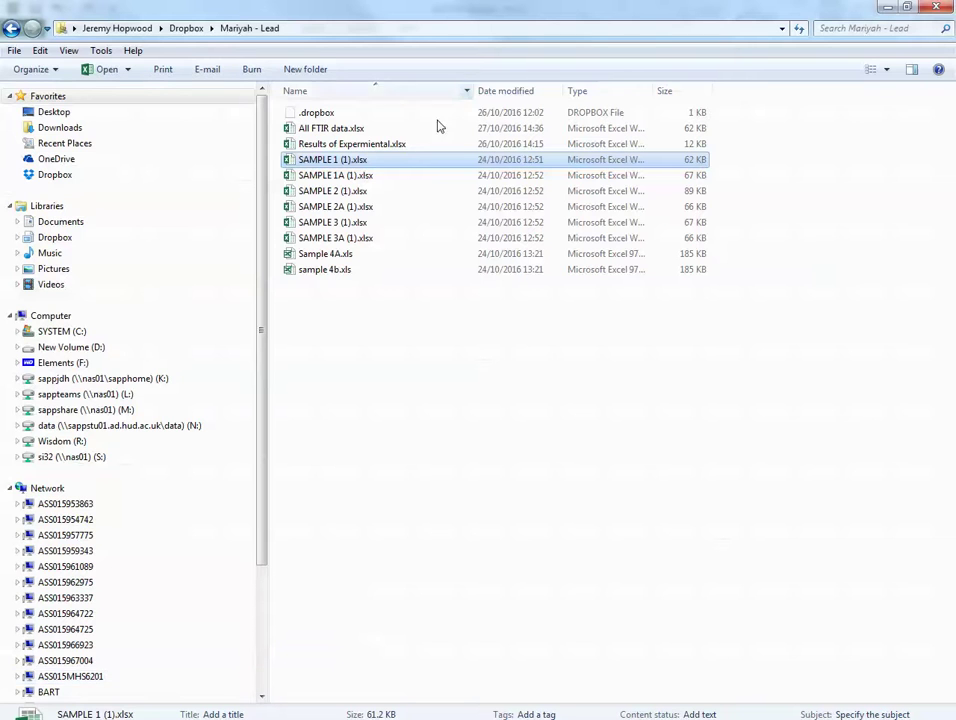
pyautogui.doubleClick(322, 181)
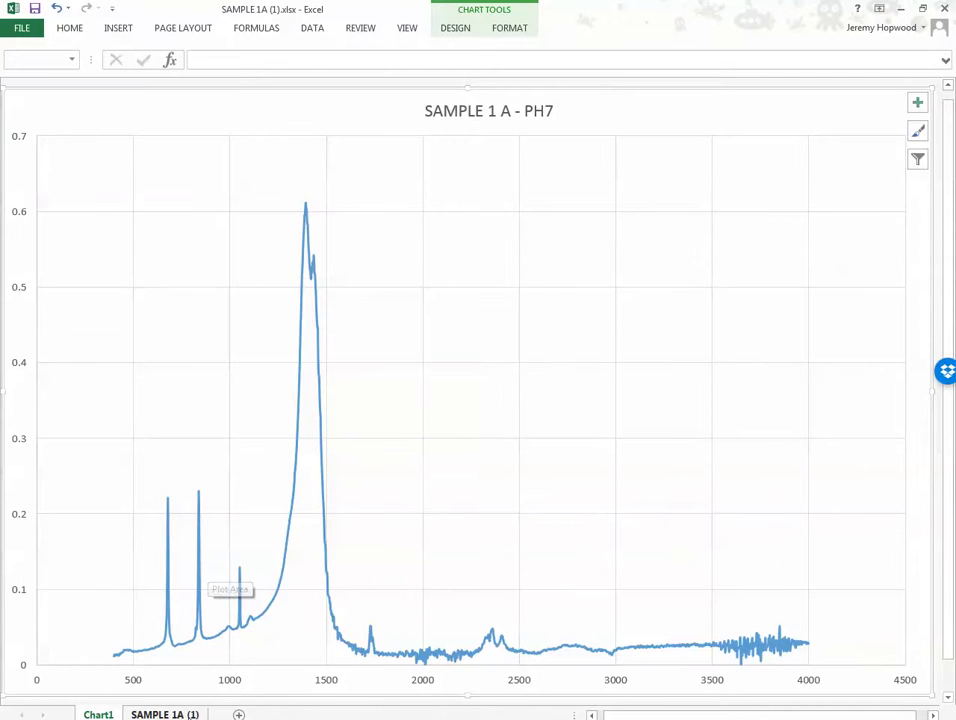
pyautogui.hotkey('ctrl', 'pagedown')
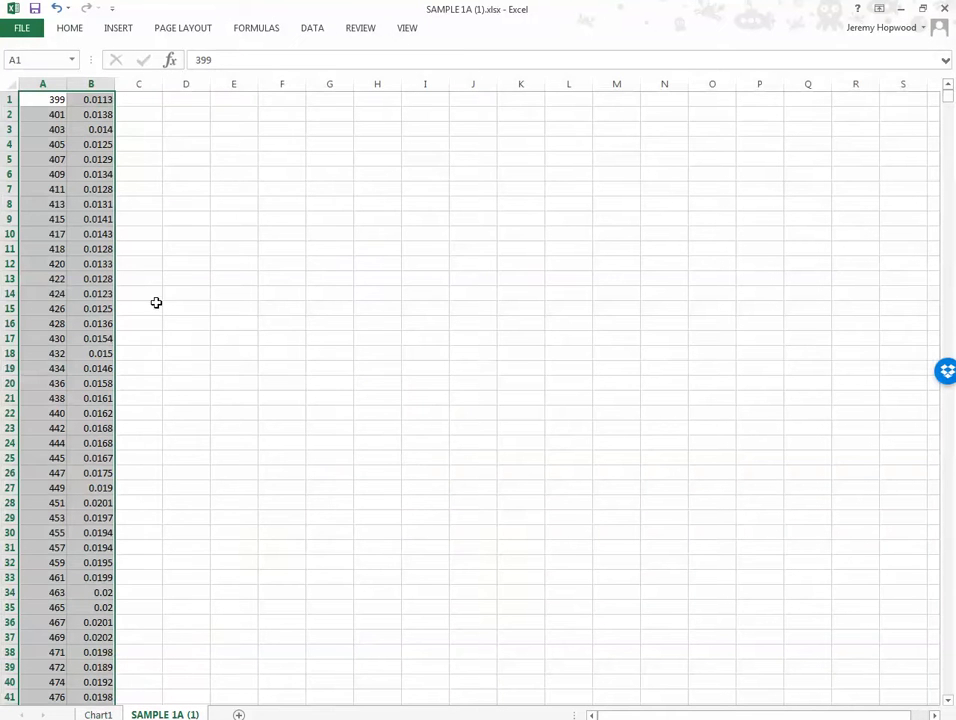
# Copy the selected wavenumber and absorbance data of SAMPLE 1A (1) into the All FTIR data workbook, starting at cell E4 of the Data sheet.
pyautogui.rightClick(84, 143)
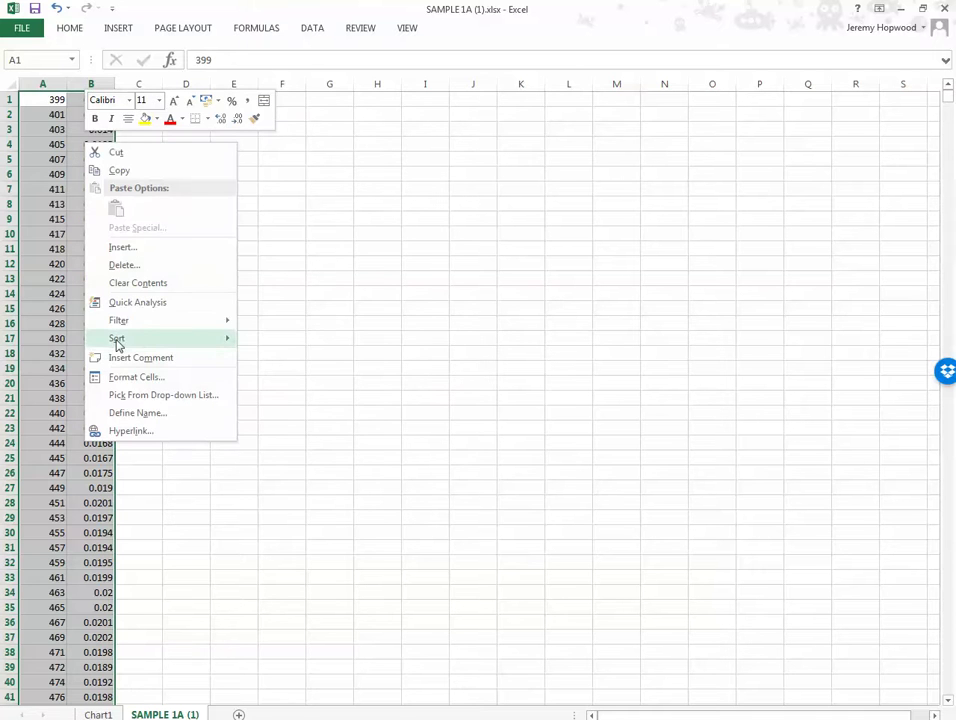
pyautogui.click(122, 170)
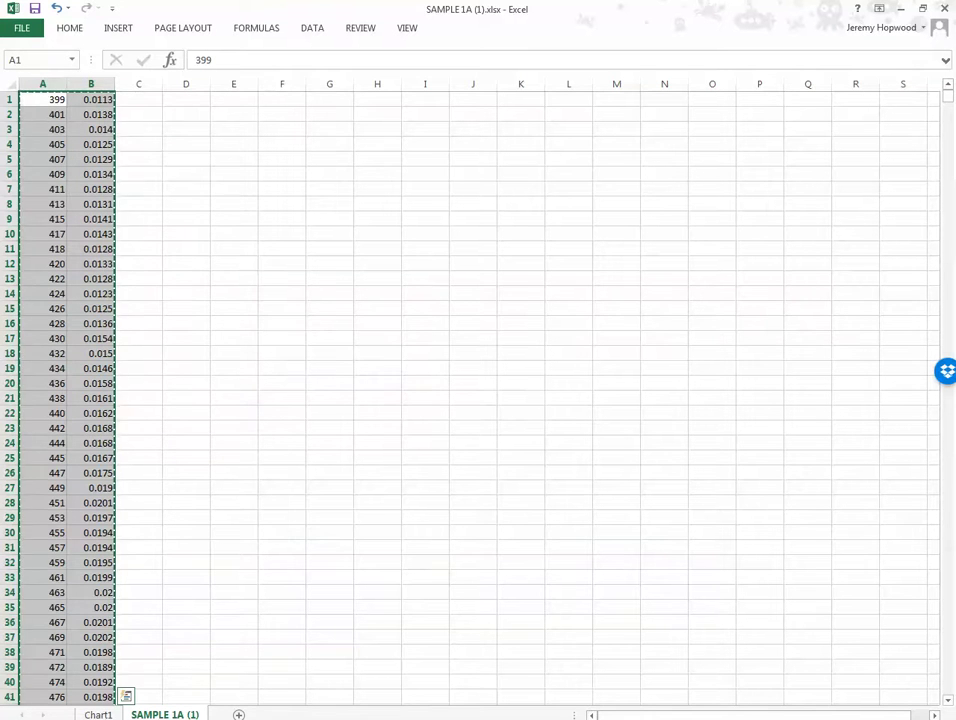
pyautogui.click(370, 719)
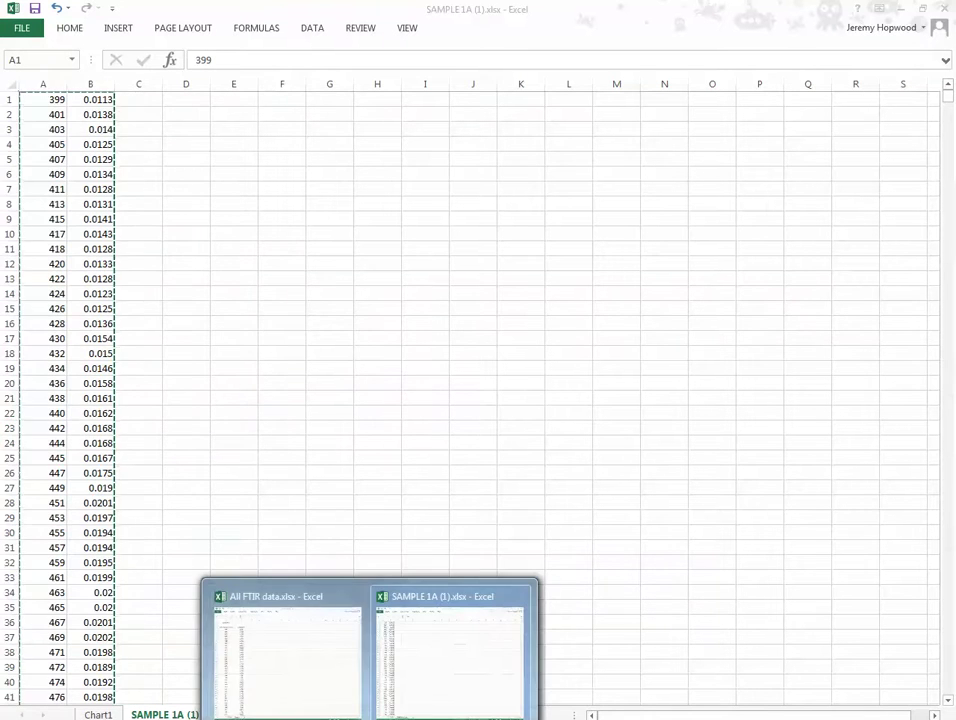
pyautogui.click(285, 678)
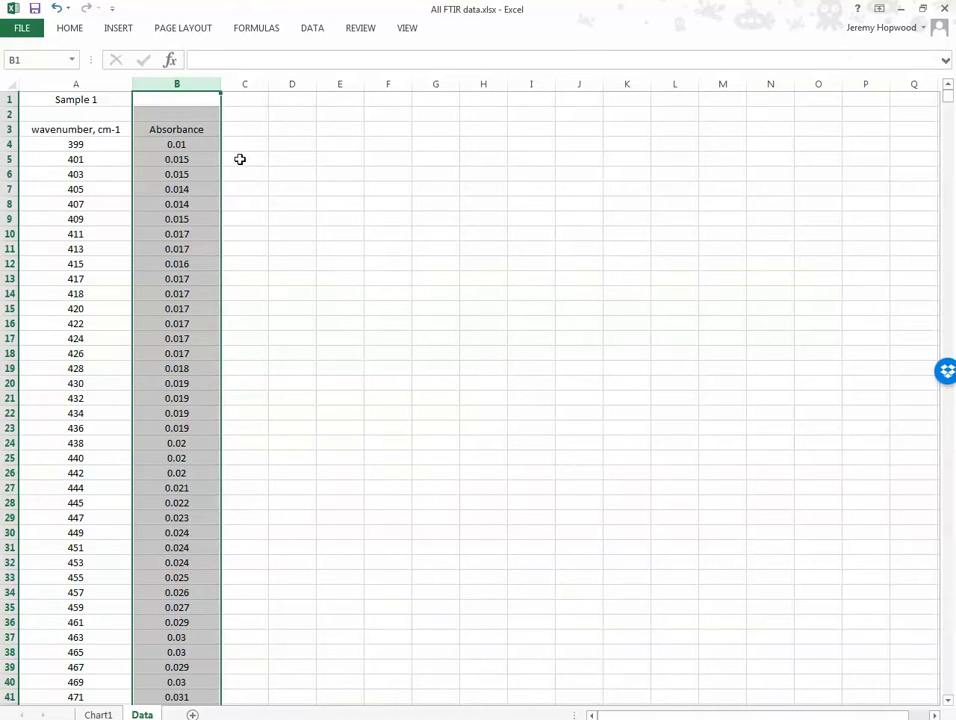
pyautogui.moveTo(302, 145); pyautogui.dragTo(302, 159)
pyautogui.click(302, 145)
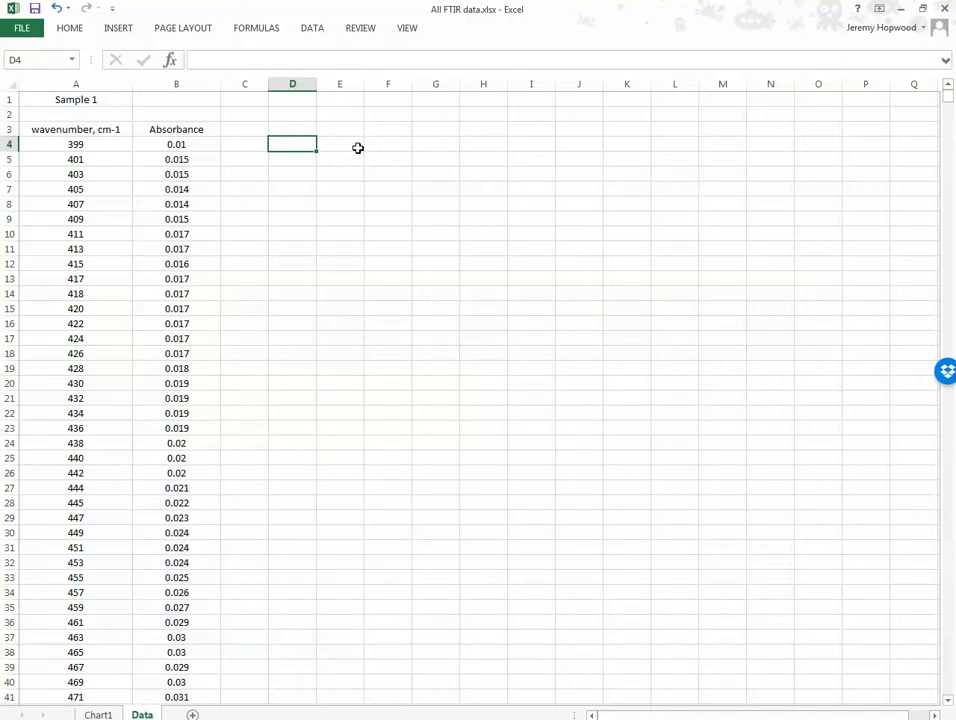
pyautogui.click(348, 143)
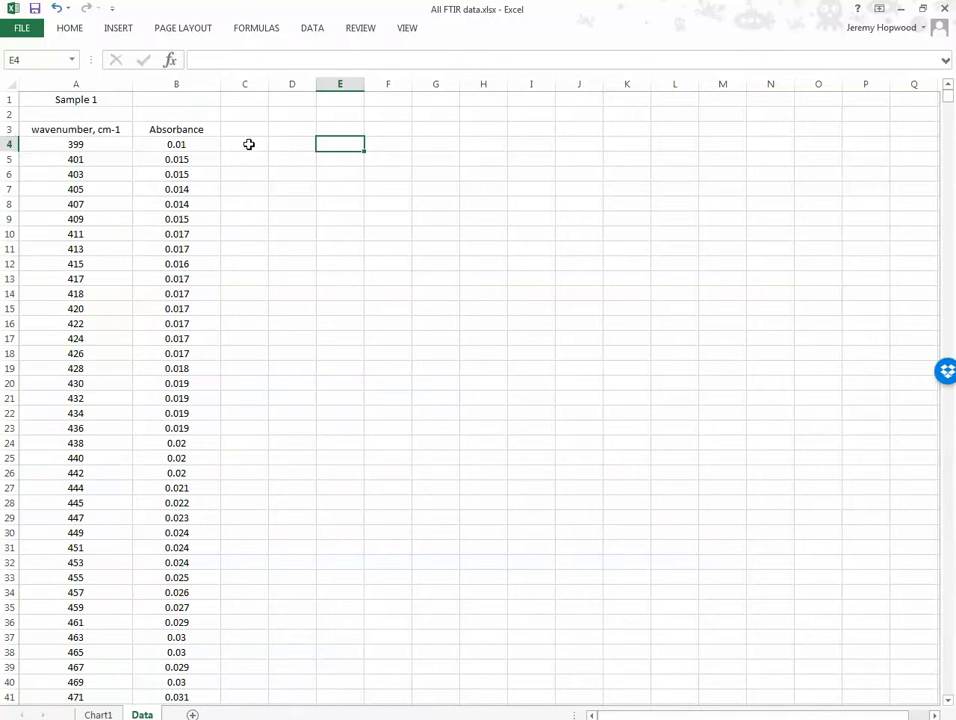
pyautogui.hotkey('ctrl', 'v')
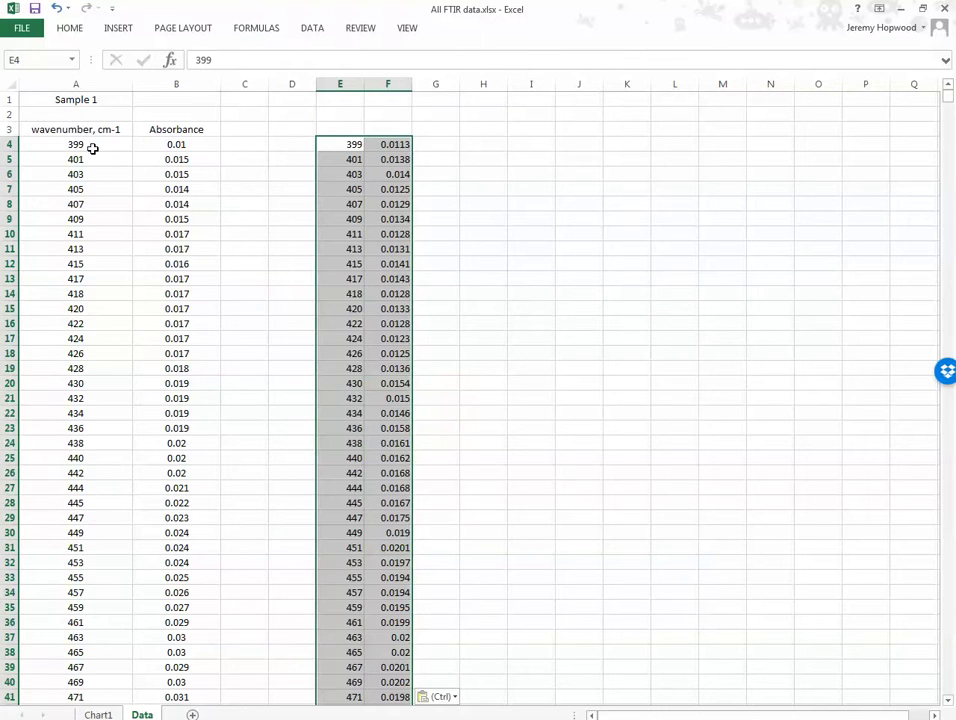
# Copy the wavenumber, cm-1 and Absorbance headers from A3:B3 to E3:F3 and widen columns E and F.
pyautogui.moveTo(84, 127); pyautogui.dragTo(165, 129)
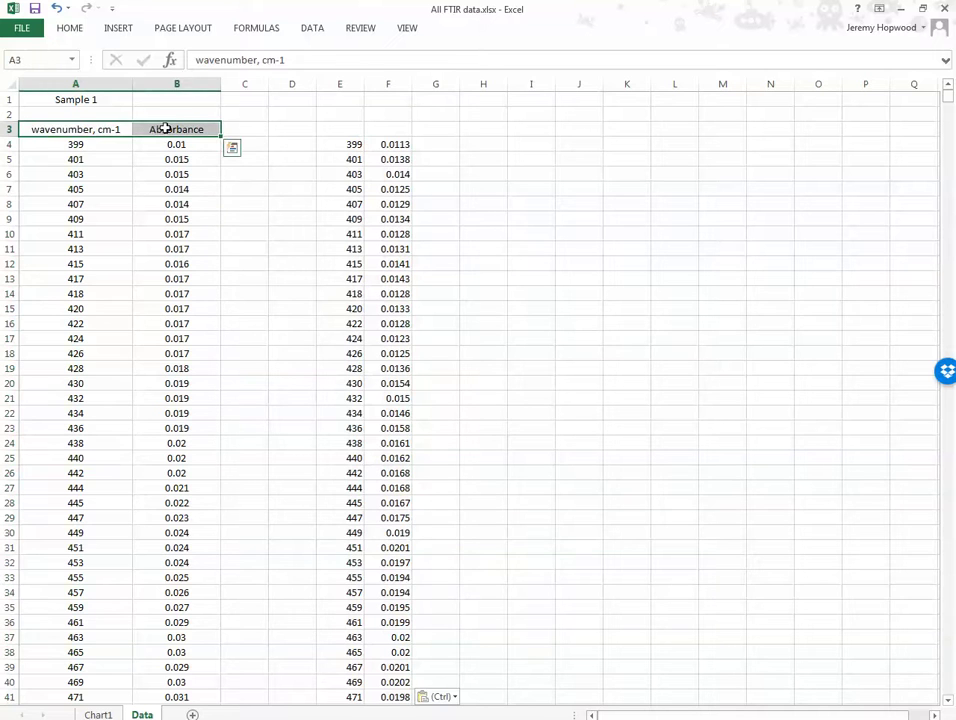
pyautogui.hotkey('ctrl', 'c')
pyautogui.click(335, 130)
pyautogui.hotkey('ctrl', 'v')
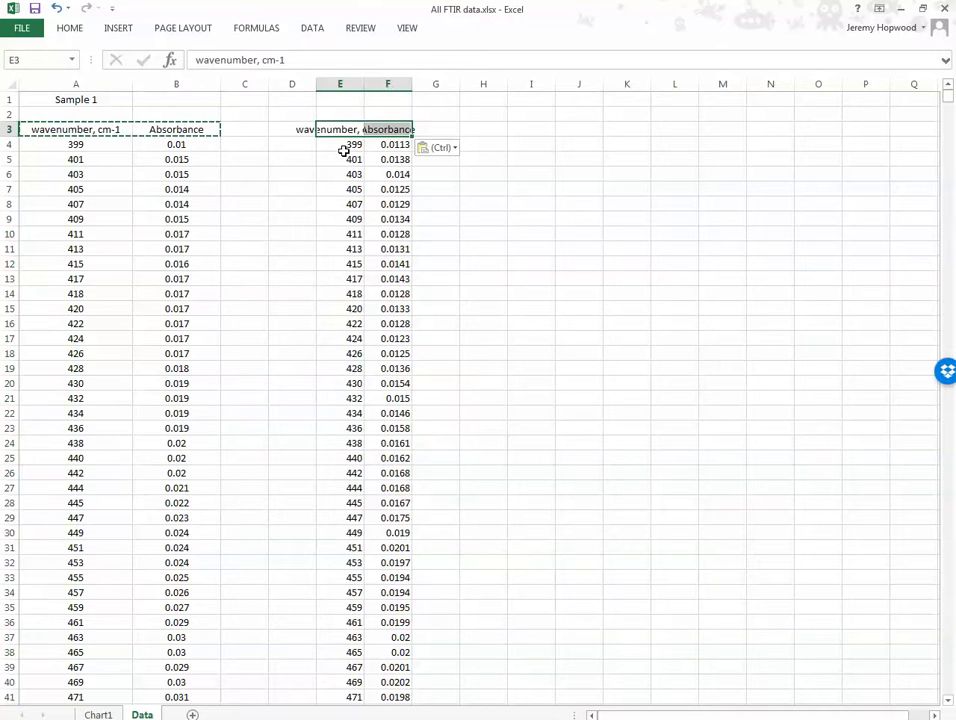
pyautogui.click(337, 84)
pyautogui.moveTo(364, 84); pyautogui.dragTo(487, 84)
pyautogui.click(432, 84)
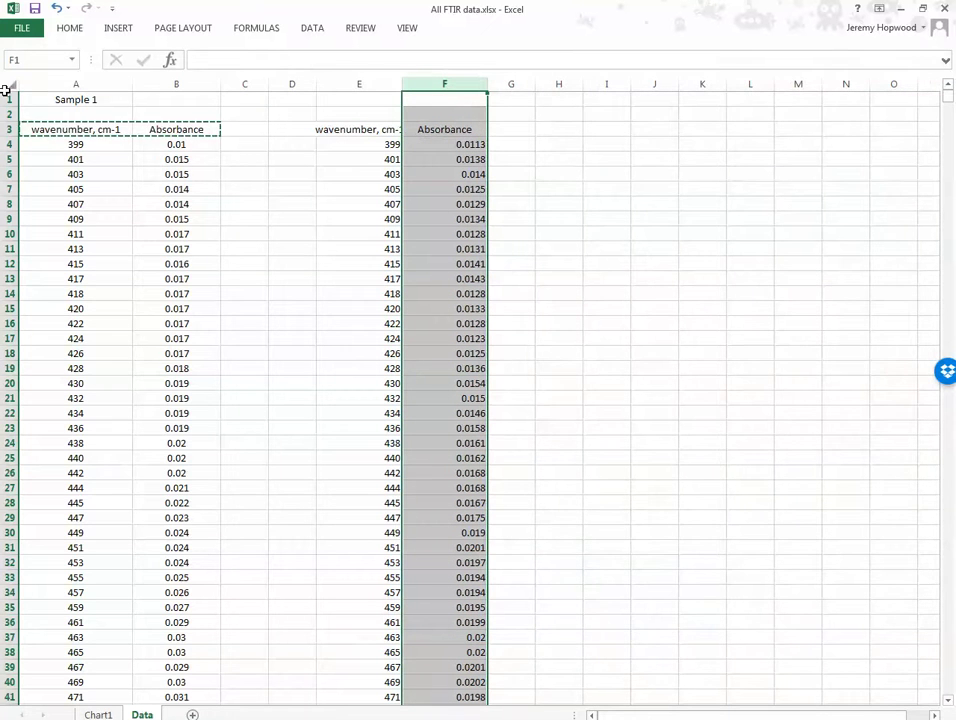
# Centre the contents of the entire Data sheet and widen column E so its wavenumber header fits.
pyautogui.click(6, 91)
pyautogui.click(69, 28)
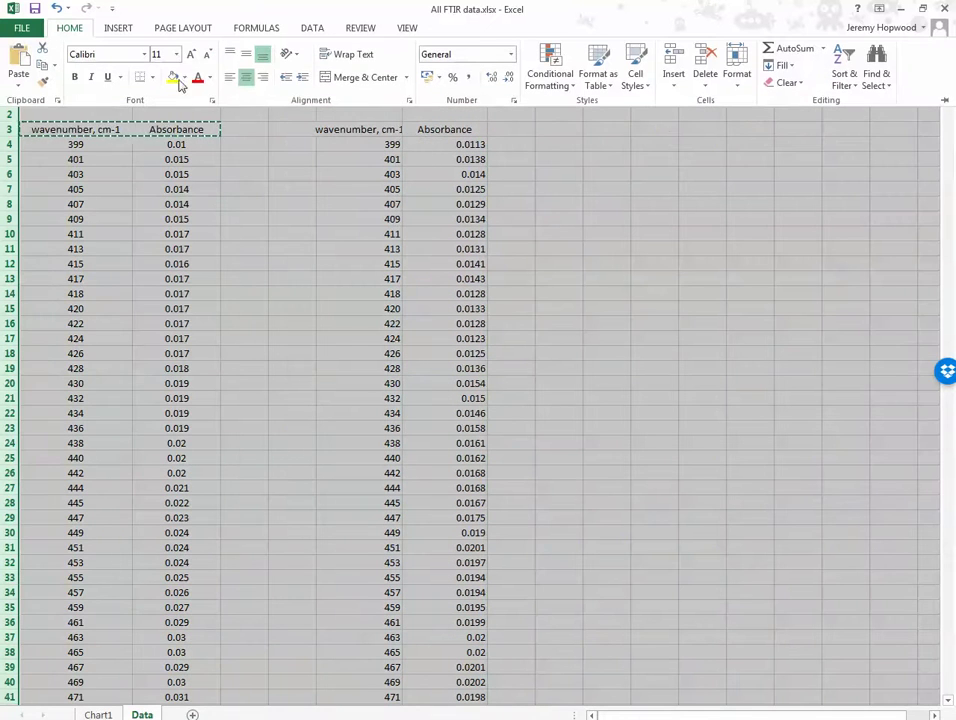
pyautogui.click(246, 77)
pyautogui.click(246, 77)
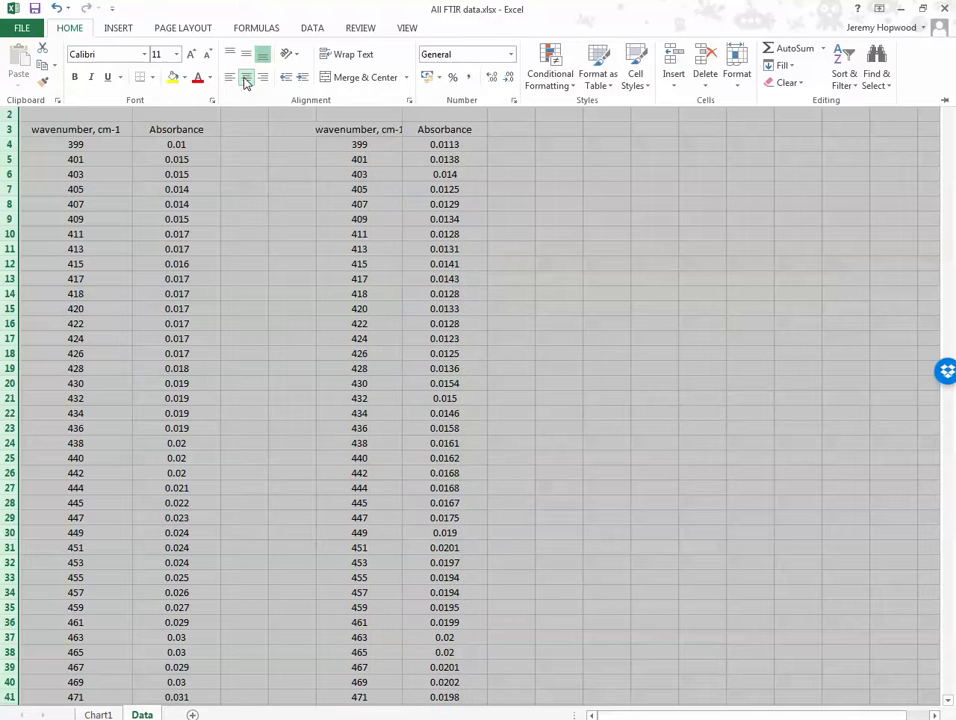
pyautogui.click(524, 243)
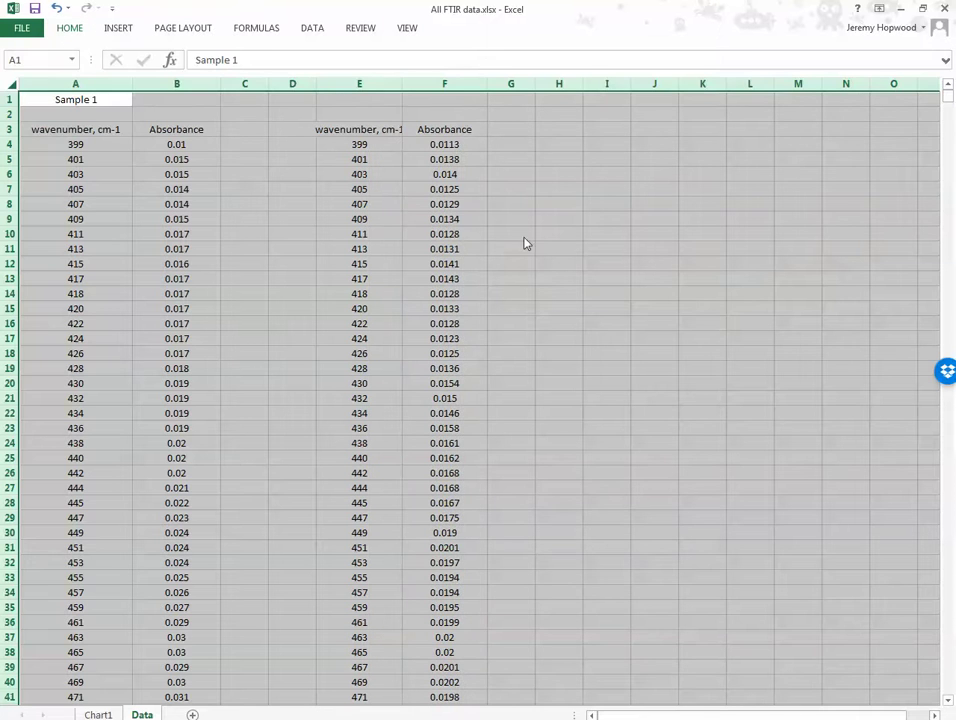
pyautogui.click(397, 83)
pyautogui.moveTo(403, 83); pyautogui.dragTo(426, 85)
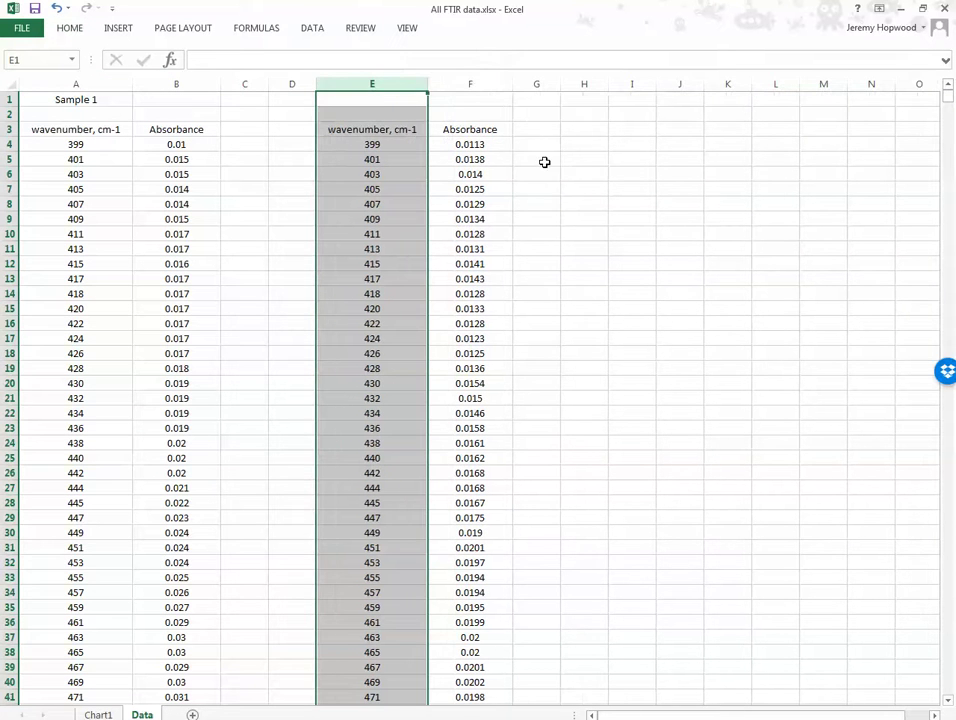
pyautogui.click(536, 204)
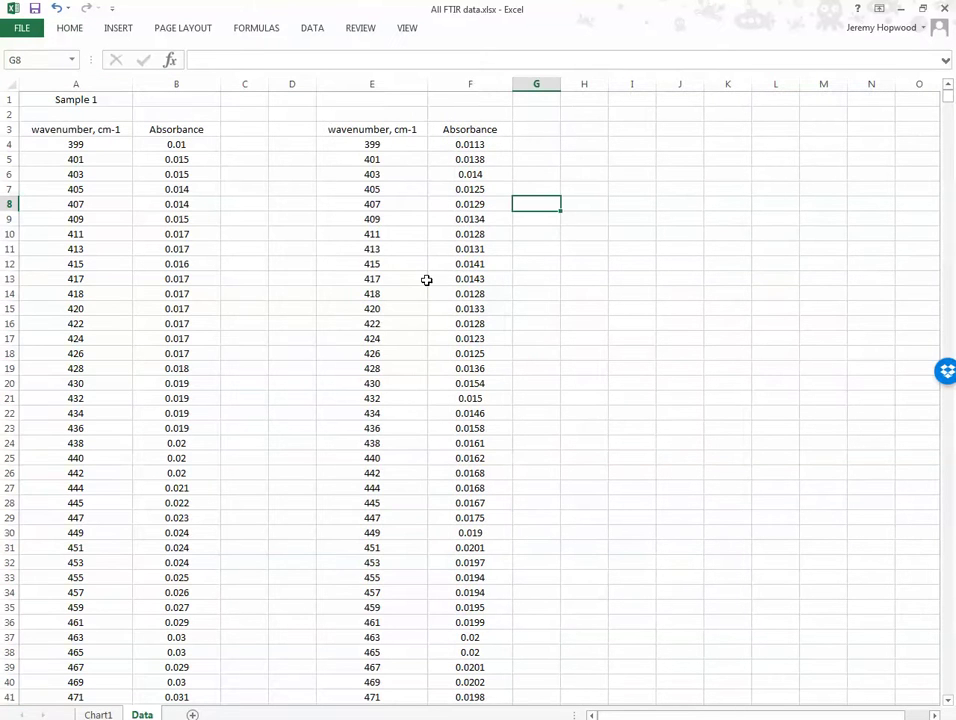
# Enter the title "Sample 1A" in cell E1 above the second data set.
pyautogui.click(369, 102)
pyautogui.write('Sa')
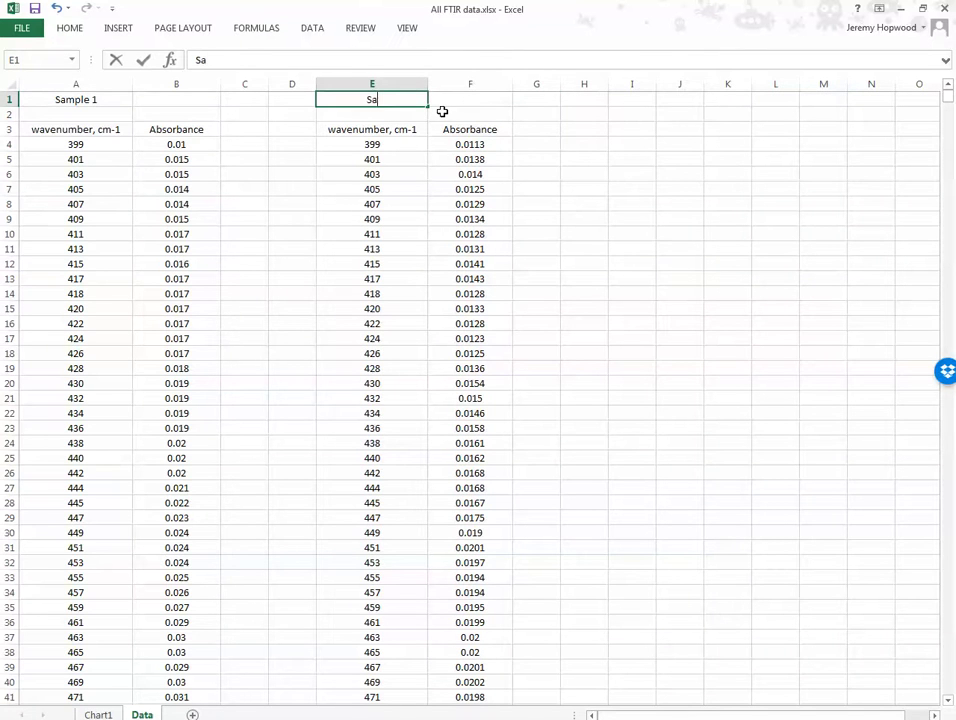
pyautogui.write('mple 1A')
pyautogui.click(608, 237)
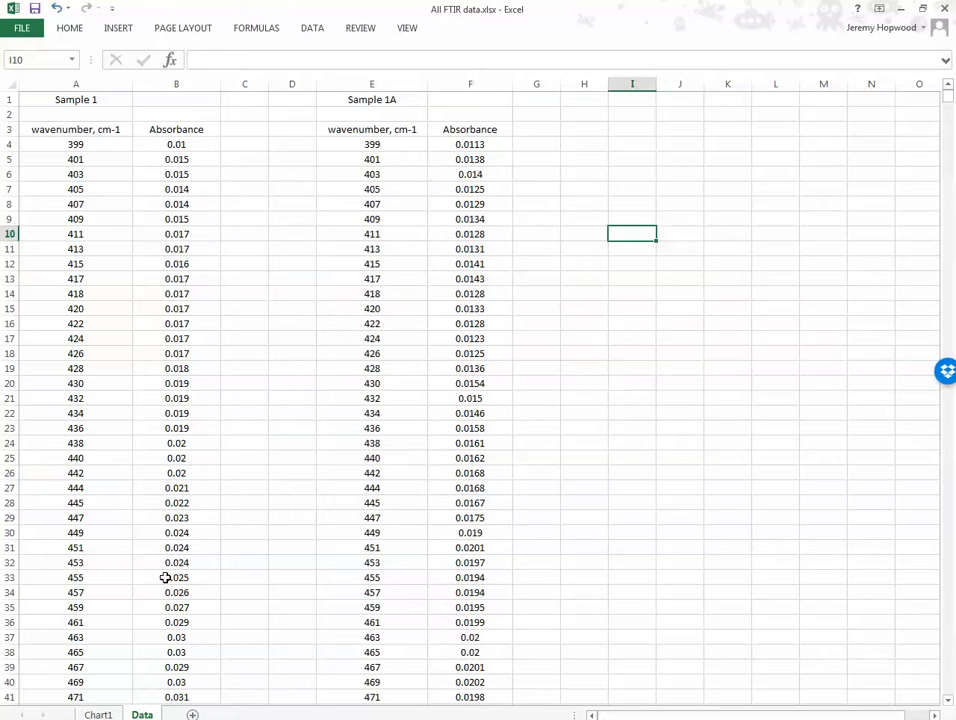
# Open the SAMPLE 2 (1).xlsx workbook from the file folder and display its SAMPLE 2 (1) data sheet.
pyautogui.click(256, 673)
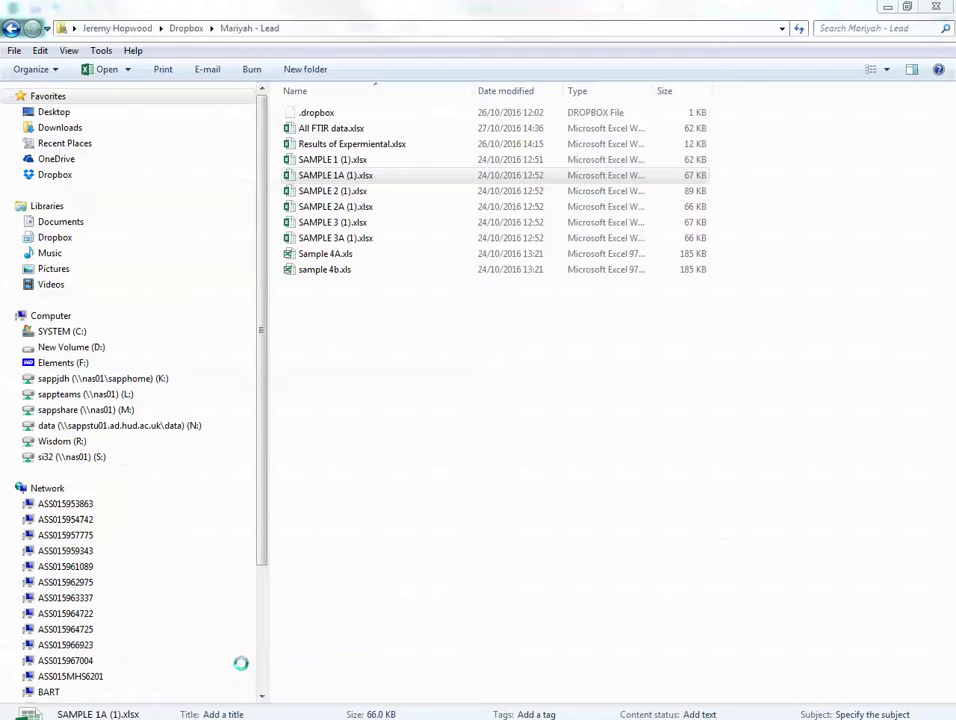
pyautogui.doubleClick(309, 193)
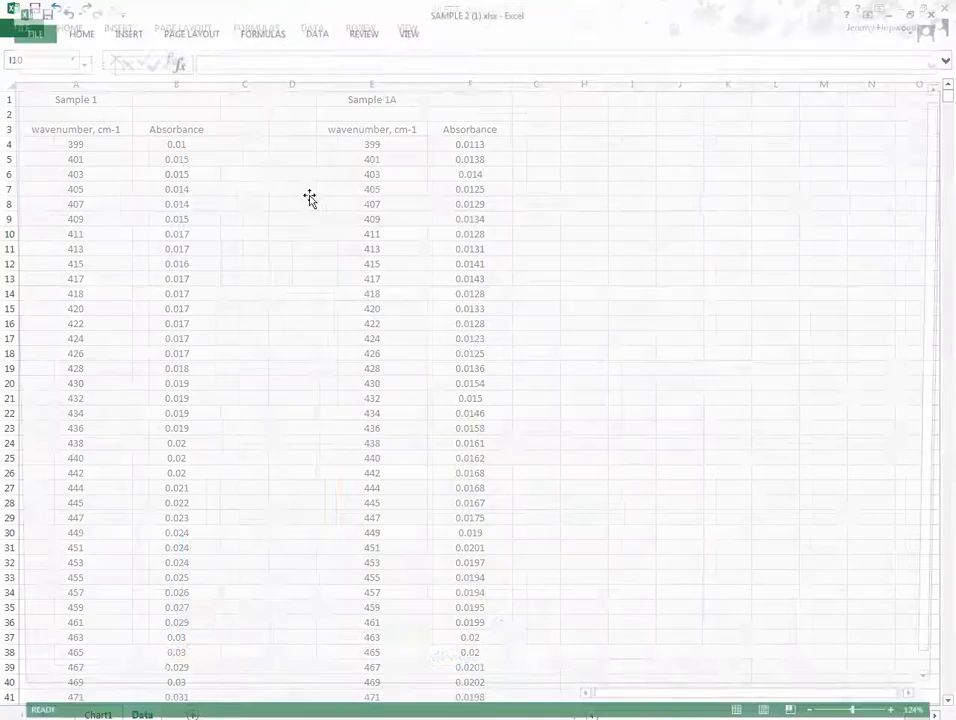
pyautogui.click(161, 714)
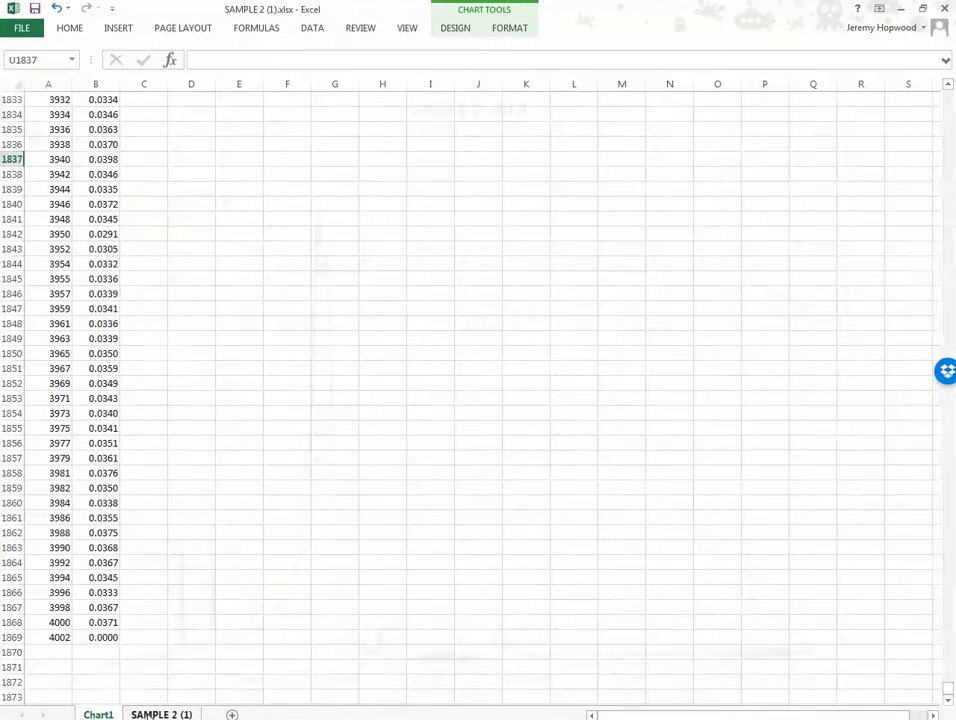
# Copy the data in A1:B1869 of SAMPLE 2 (1) into the All FTIR data workbook, starting at cell I4 of the Data sheet.
pyautogui.click(52, 114)
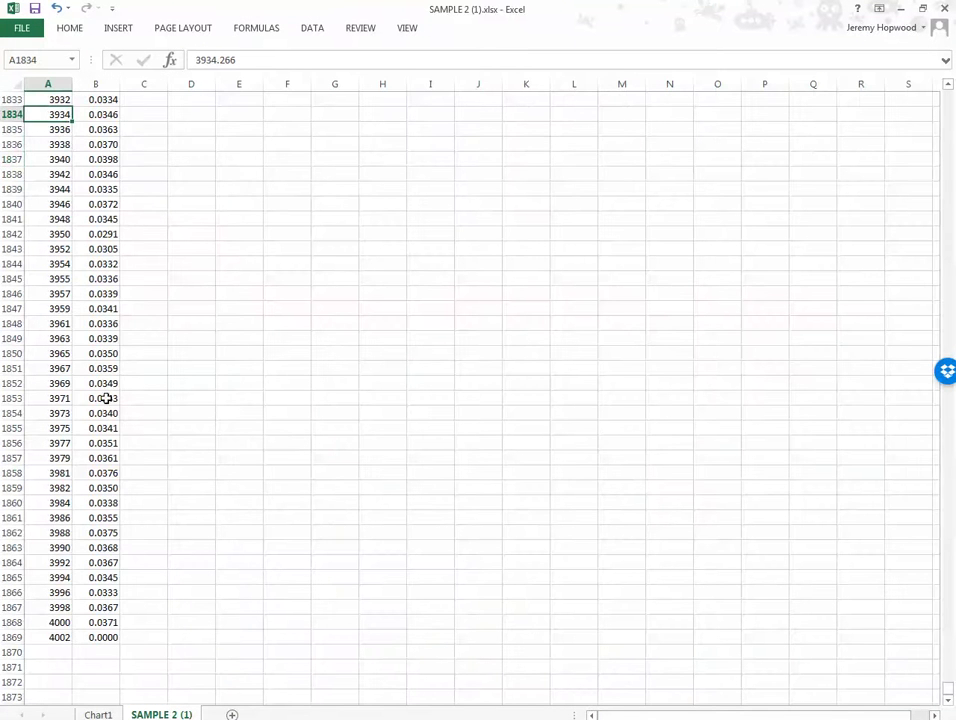
pyautogui.moveTo(117, 636); pyautogui.dragTo(41, 98)
pyautogui.rightClick(59, 205)
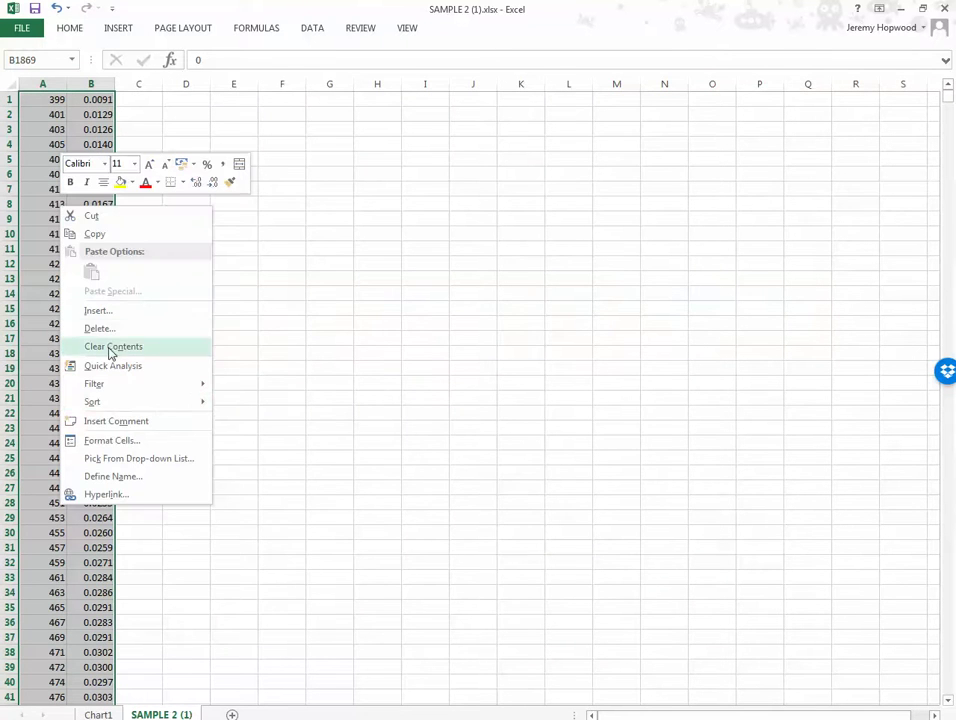
pyautogui.click(93, 234)
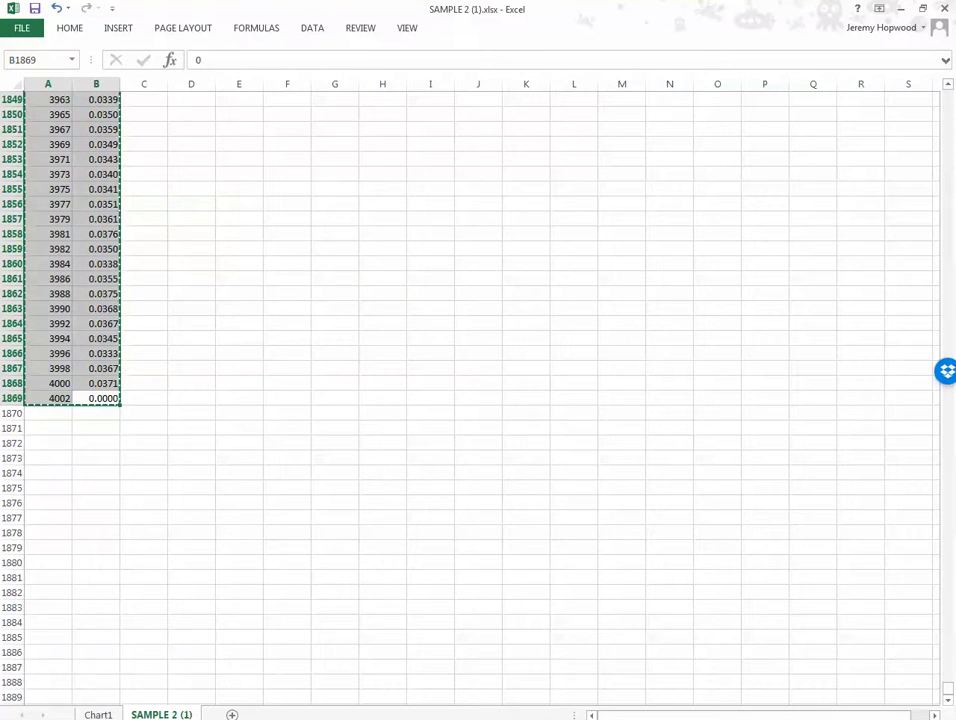
pyautogui.click(370, 719)
pyautogui.click(209, 659)
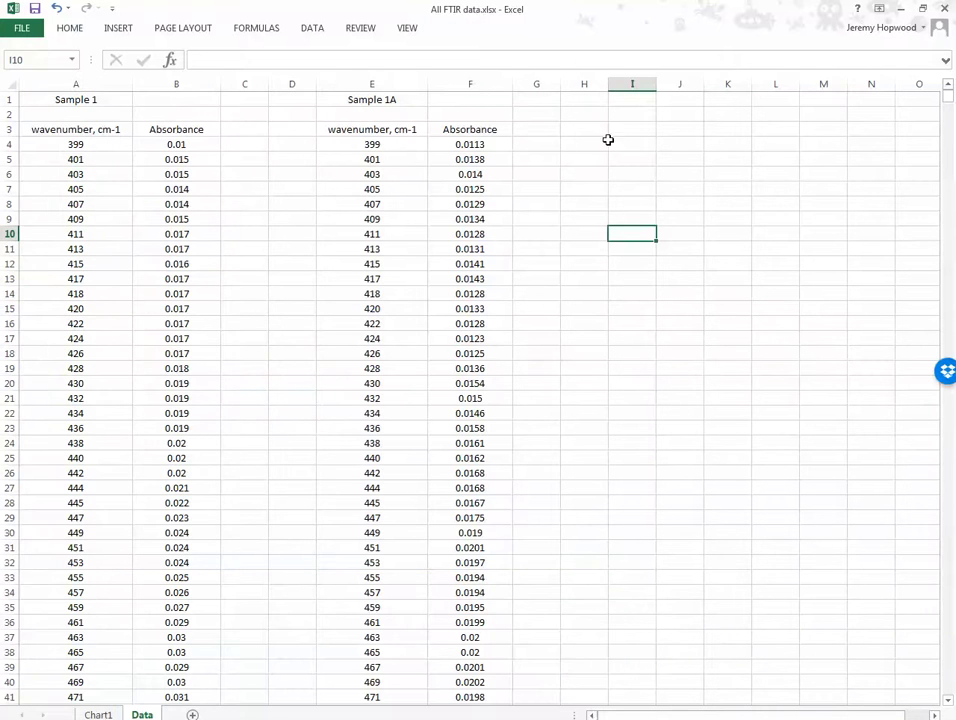
pyautogui.click(644, 136)
pyautogui.click(644, 147)
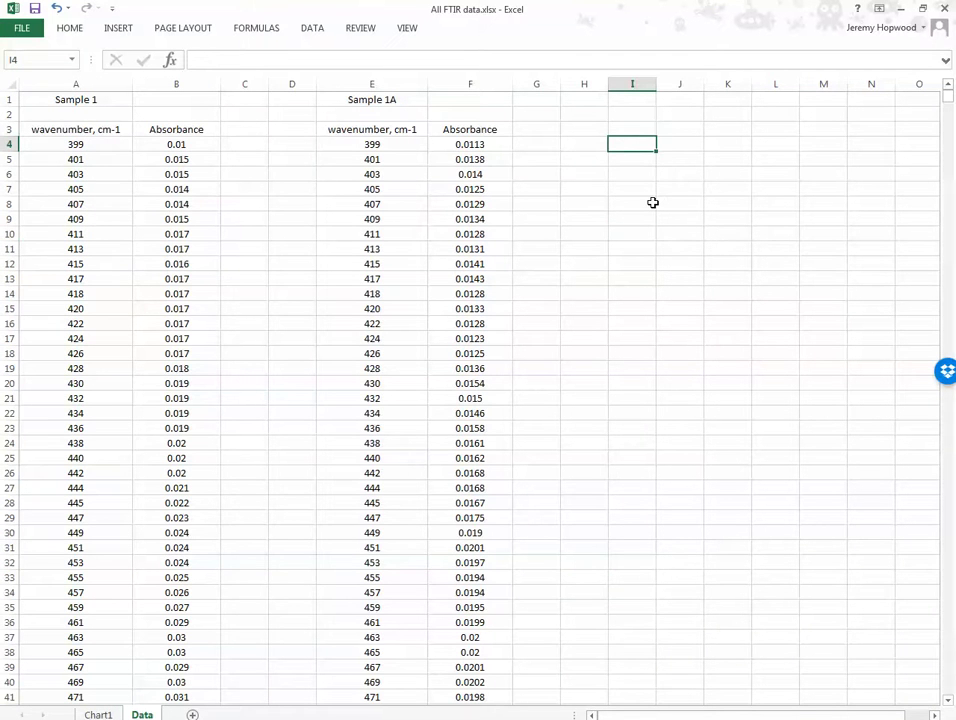
pyautogui.hotkey('ctrl', 'v')
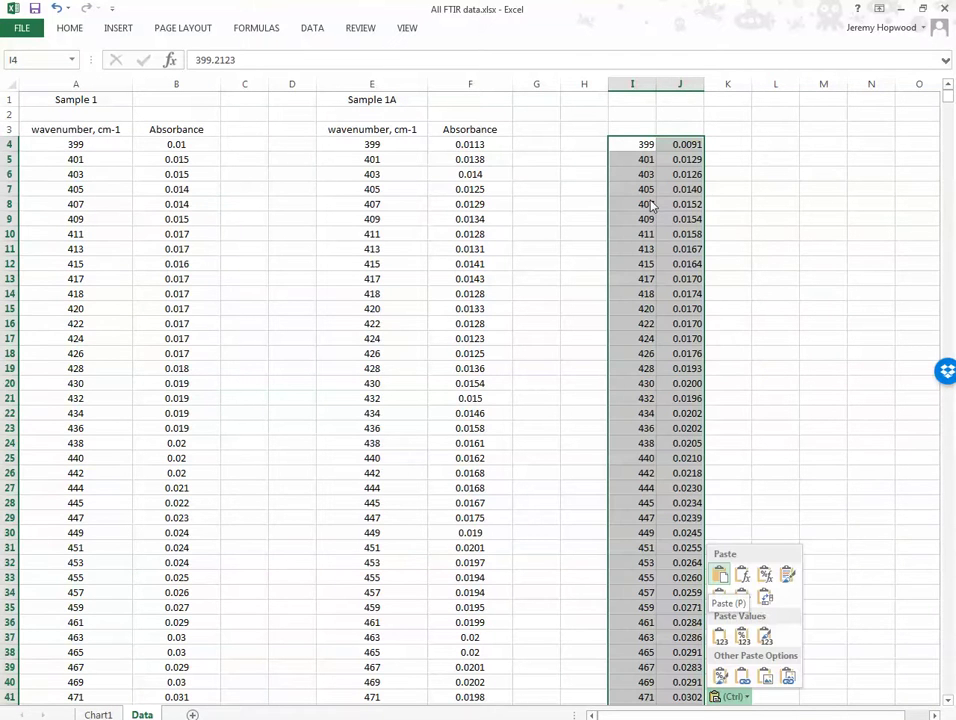
# Enter the title "Sample 2" in cell I1 above the third data set.
pyautogui.click(630, 97)
pyautogui.click(630, 98)
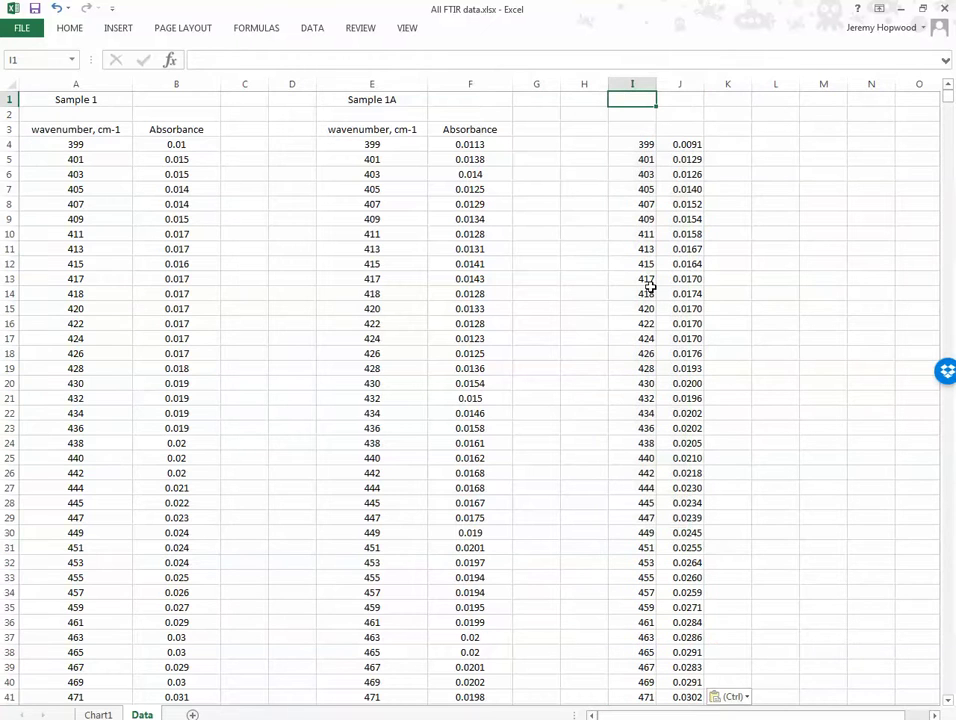
pyautogui.write('Sample 2')
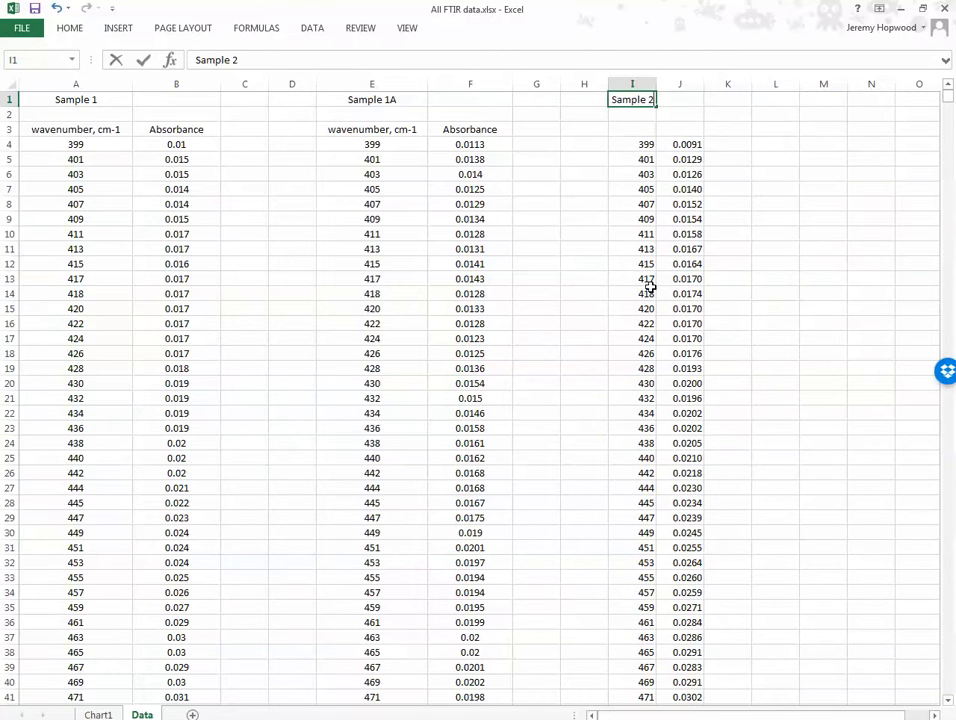
pyautogui.click(832, 187)
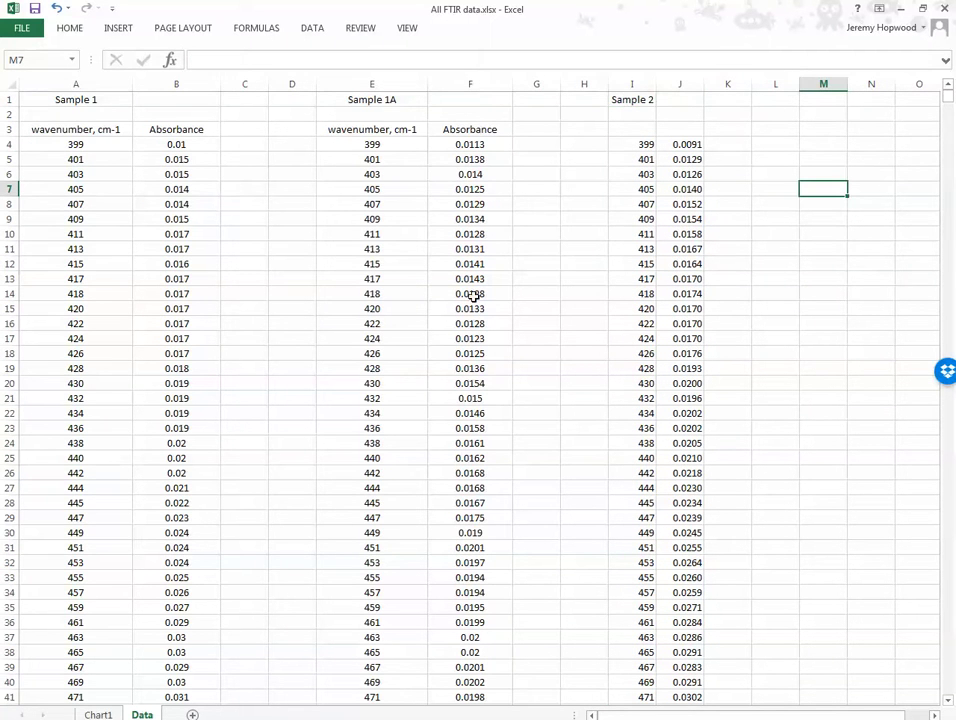
# Copy the wavenumber, cm-1 and Absorbance headers from E3:F3 to I3:J3 and widen columns I and J.
pyautogui.moveTo(348, 133); pyautogui.dragTo(438, 132)
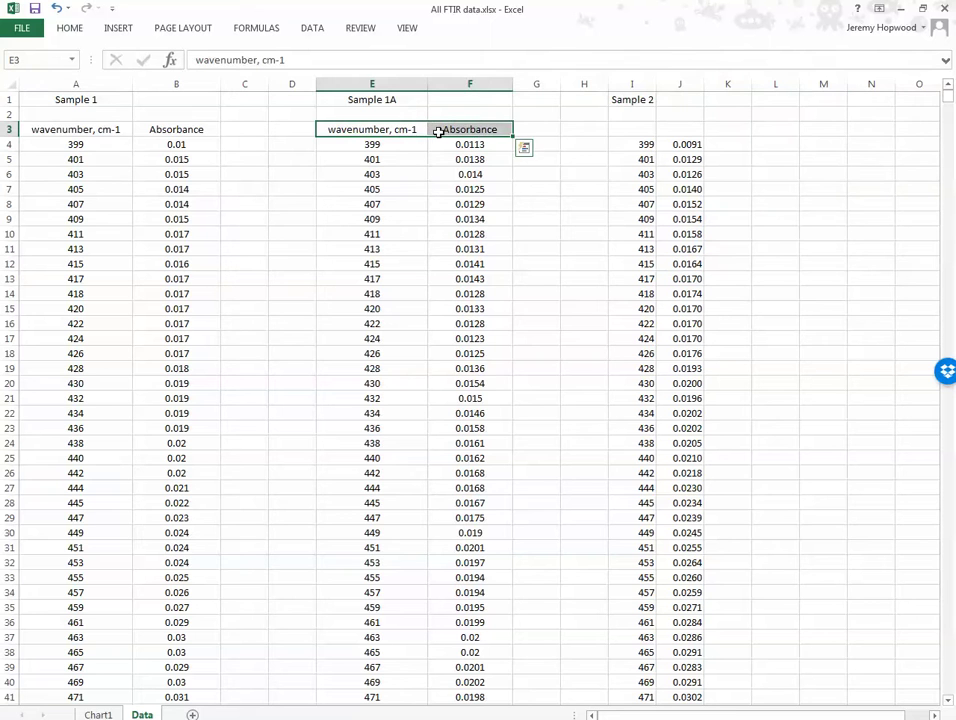
pyautogui.hotkey('ctrl', 'c')
pyautogui.click(640, 126)
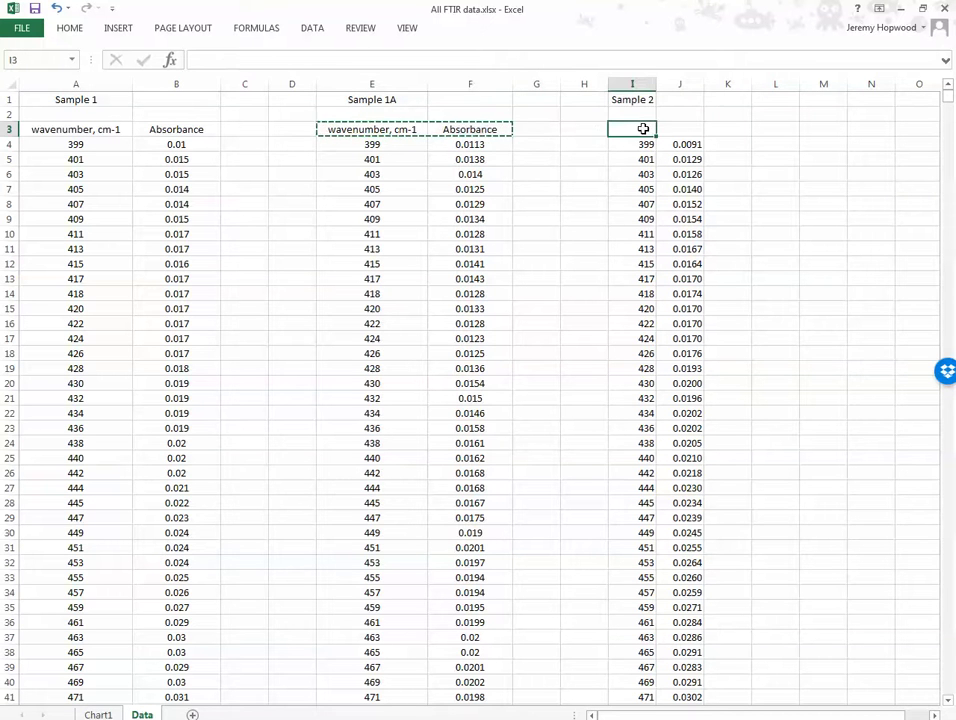
pyautogui.hotkey('ctrl', 'v')
pyautogui.click(632, 84)
pyautogui.moveTo(656, 84); pyautogui.dragTo(804, 85)
pyautogui.click(743, 84)
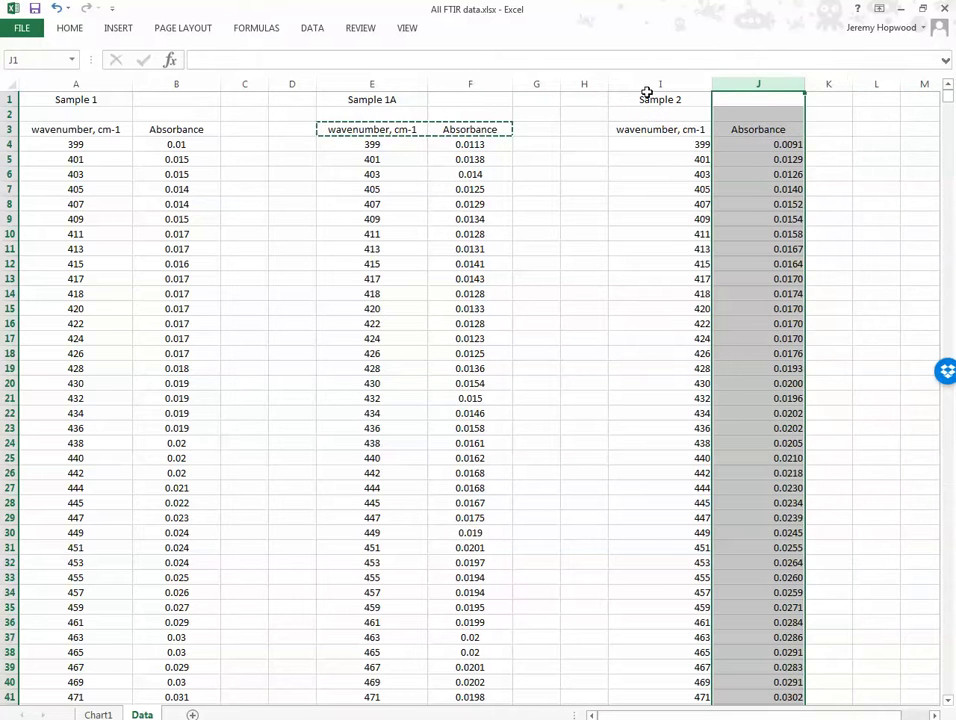
# Centre the contents of the Sample 2 columns I and J.
pyautogui.click(663, 83)
pyautogui.moveTo(663, 83); pyautogui.dragTo(758, 84)
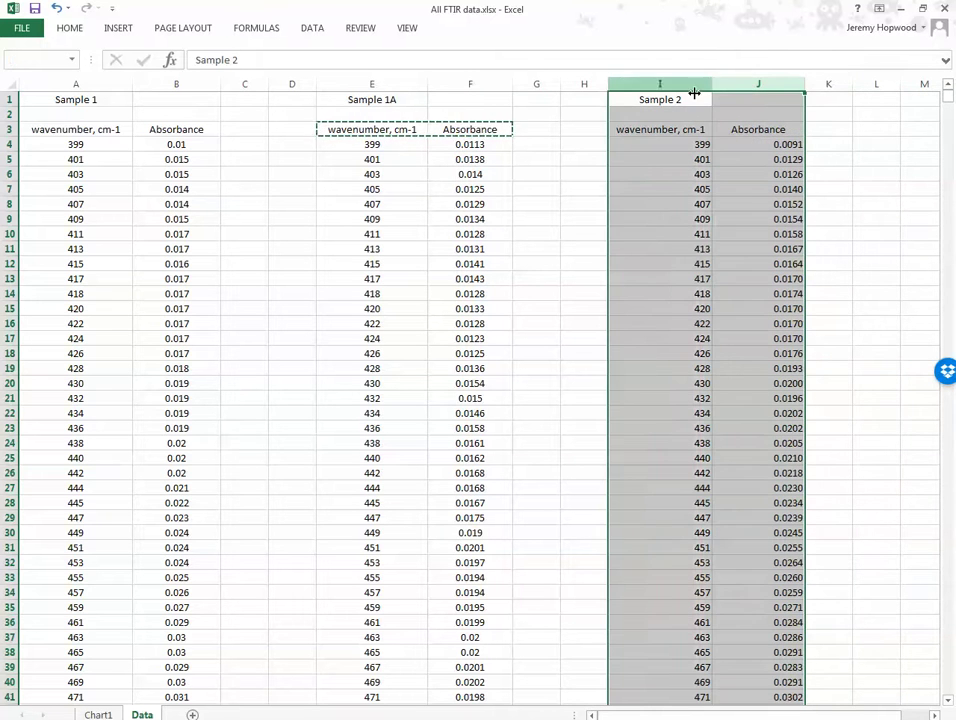
pyautogui.click(72, 28)
pyautogui.click(246, 77)
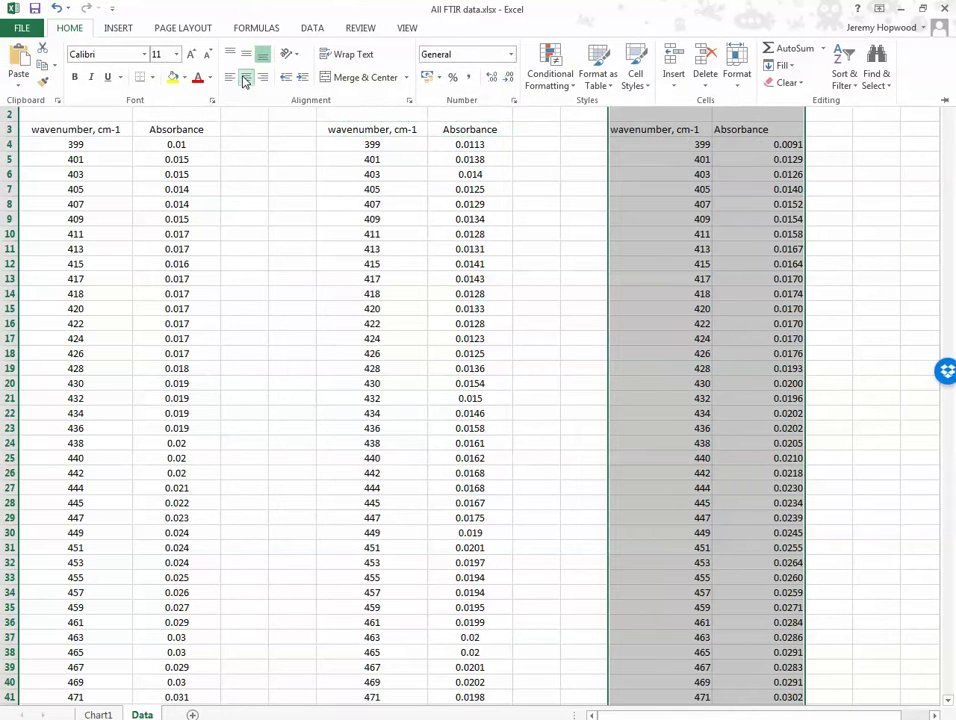
pyautogui.click(249, 78)
pyautogui.click(868, 244)
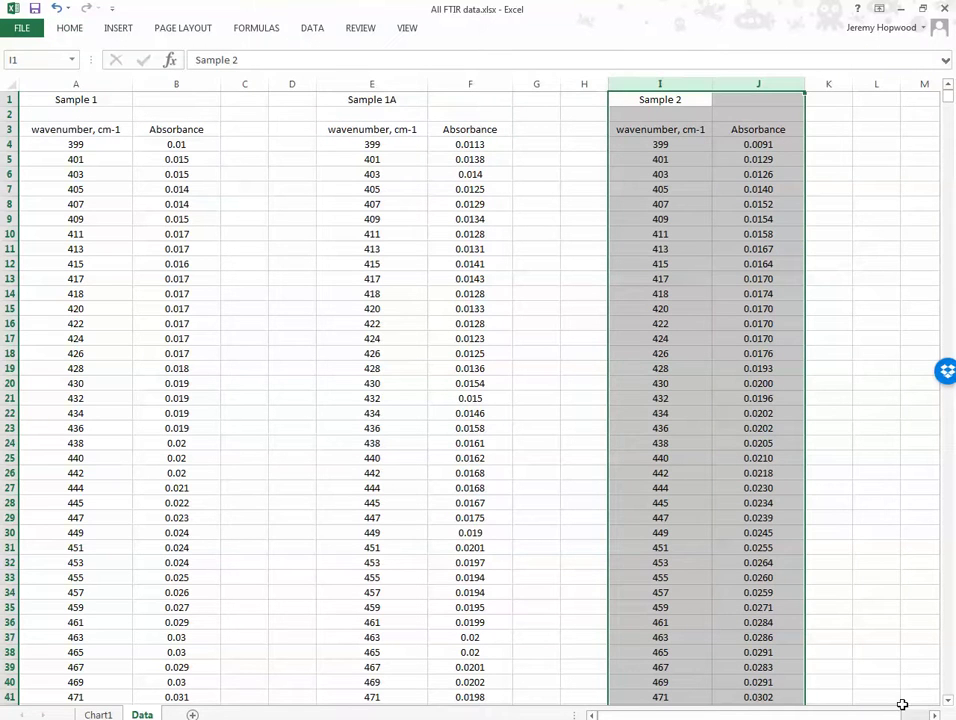
# Open the SAMPLE 2A (1) workbook from the sample files folder and go to its SAMPLE 2A (1) data sheet.
pyautogui.hscroll(5, 478, 400)
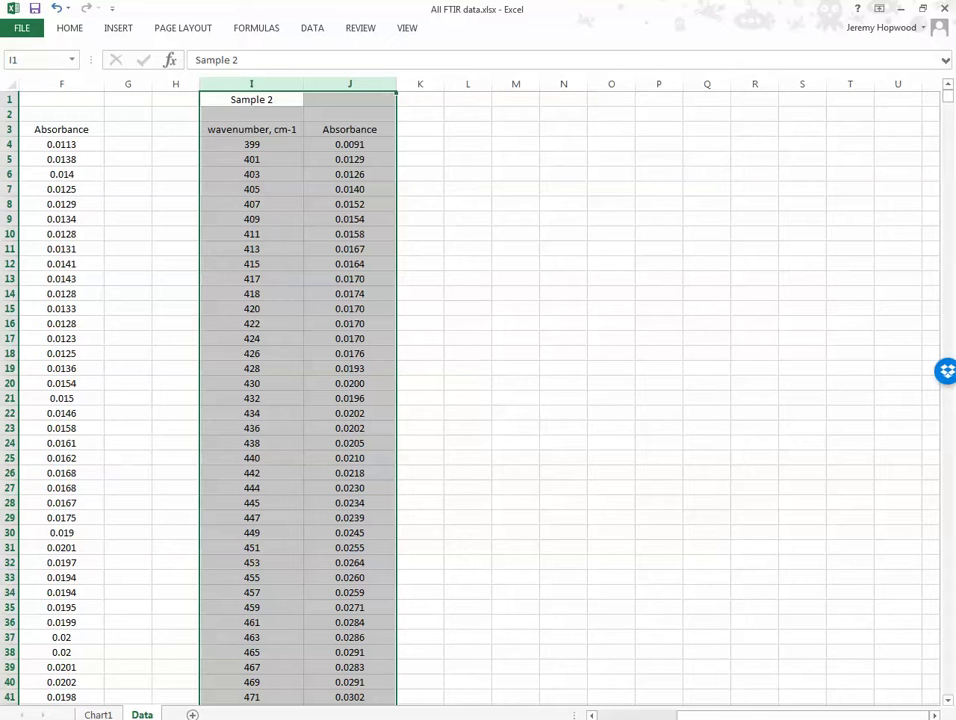
pyautogui.click(370, 718)
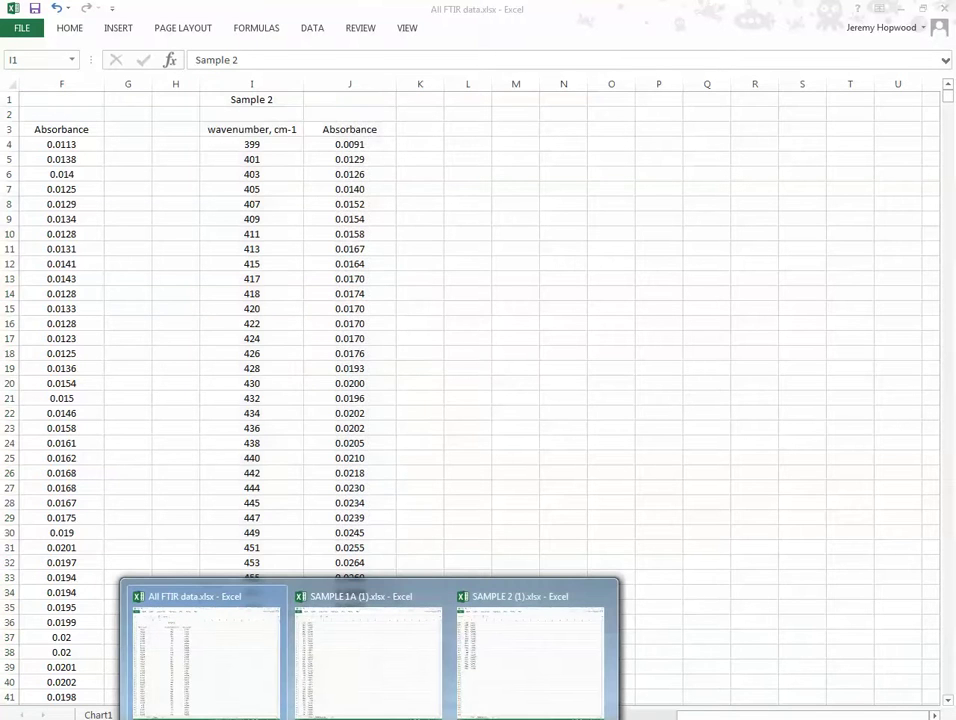
pyautogui.moveTo(196, 712)
pyautogui.click(235, 664)
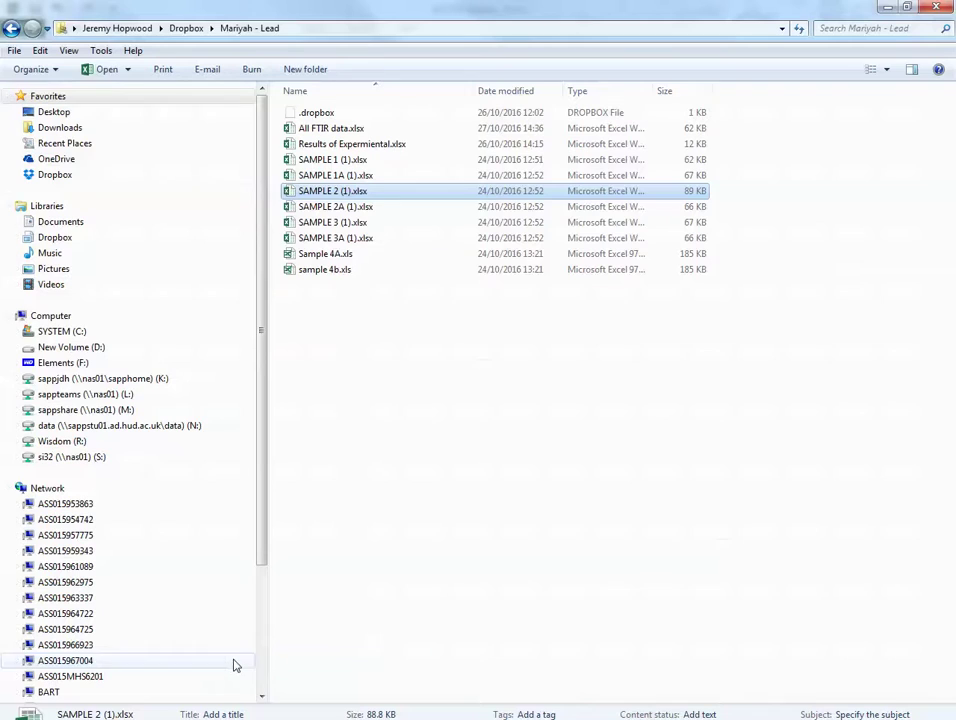
pyautogui.click(330, 206)
pyautogui.doubleClick(330, 206)
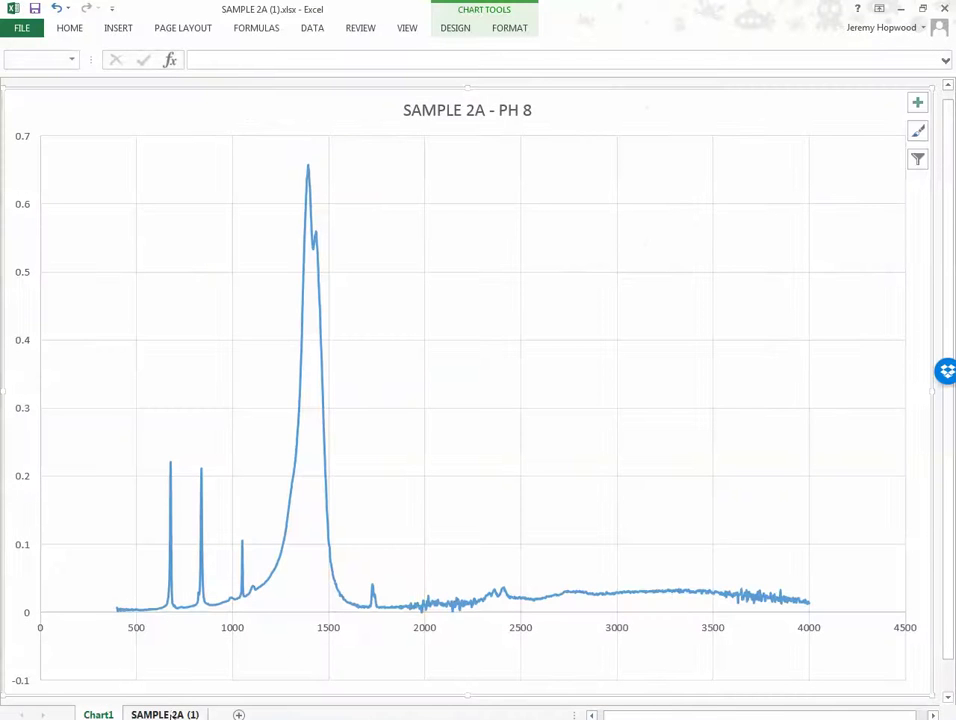
pyautogui.click(168, 714)
# Copy the data in A1:B1868 of SAMPLE 2A (1) into the All FTIR data workbook, starting at cell M4 of the Data sheet.
pyautogui.moveTo(47, 100); pyautogui.dragTo(83, 666)
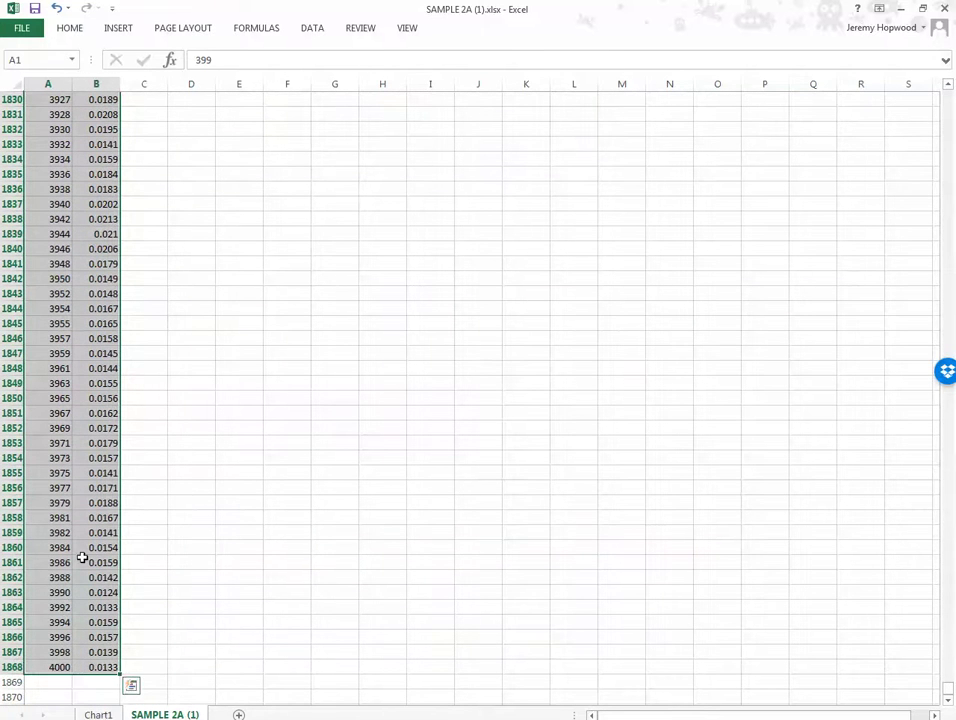
pyautogui.rightClick(67, 337)
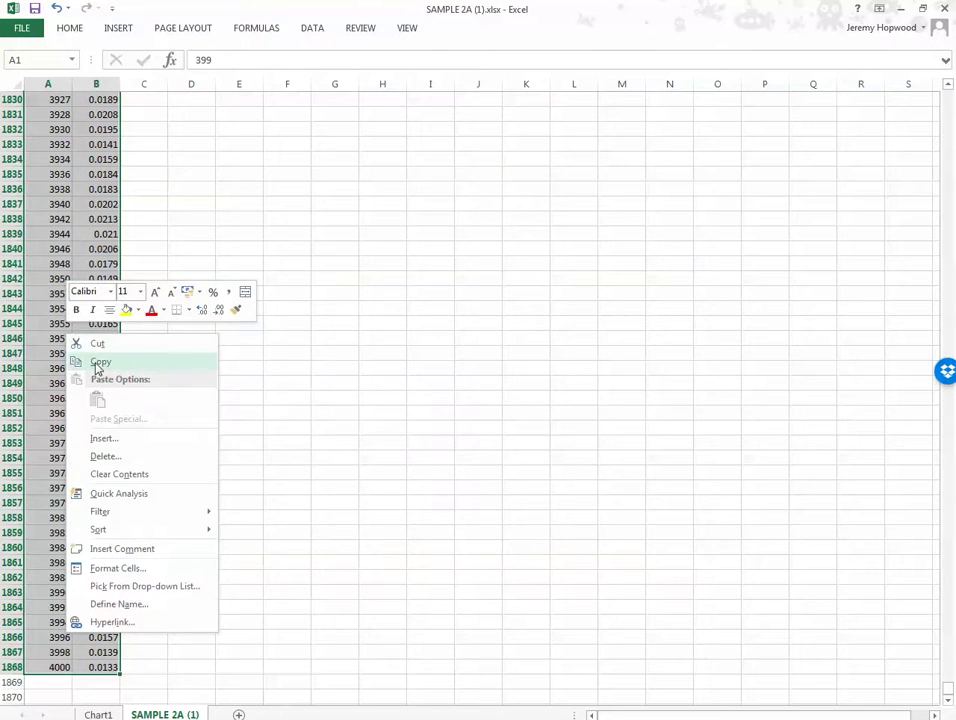
pyautogui.click(97, 362)
pyautogui.hotkey('ctrl', 'BackSpace')
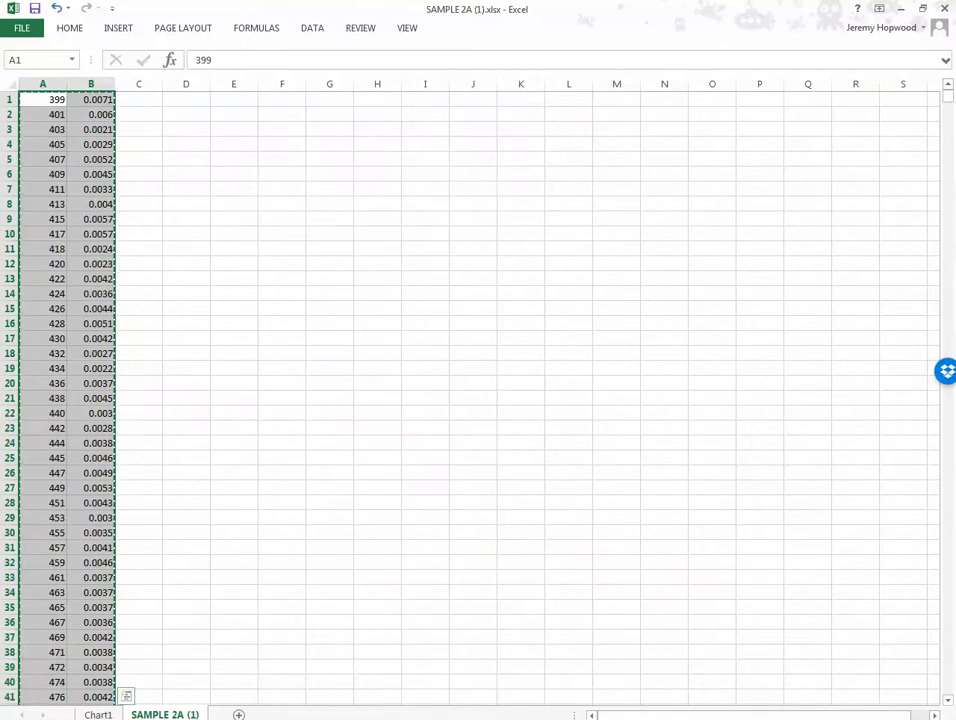
pyautogui.click(371, 719)
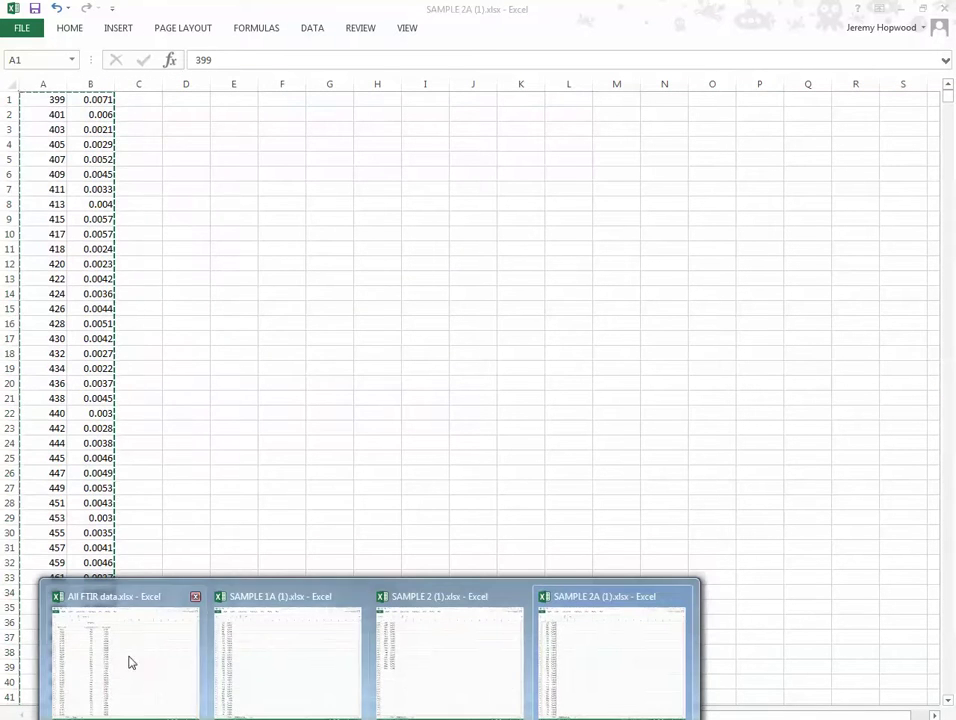
pyautogui.click(130, 662)
pyautogui.click(518, 129)
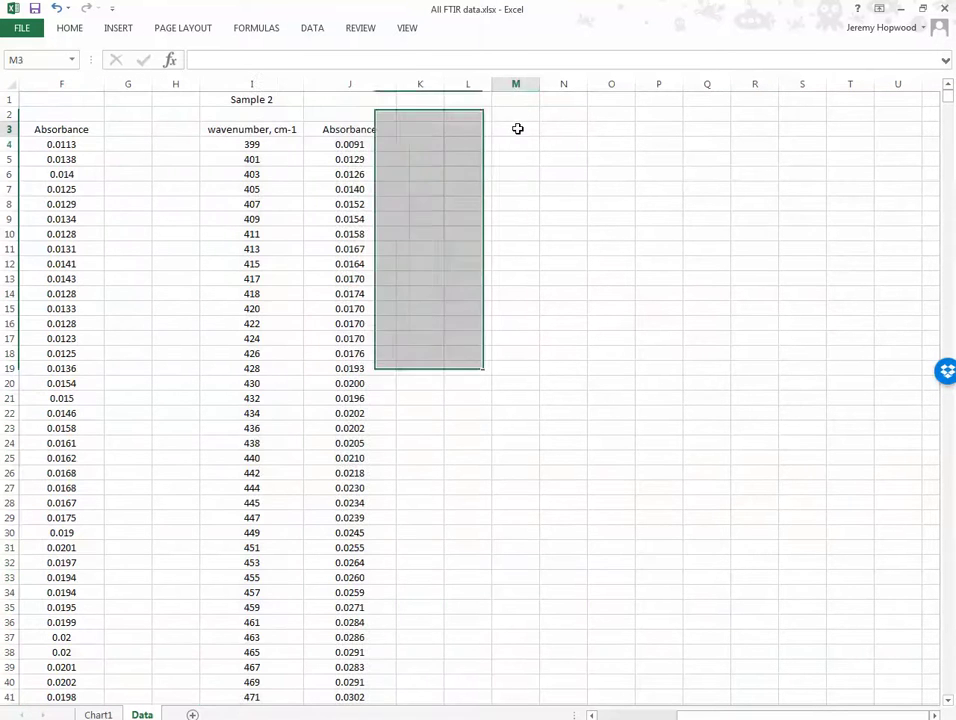
pyautogui.click(521, 145)
pyautogui.hotkey('ctrl', 'v')
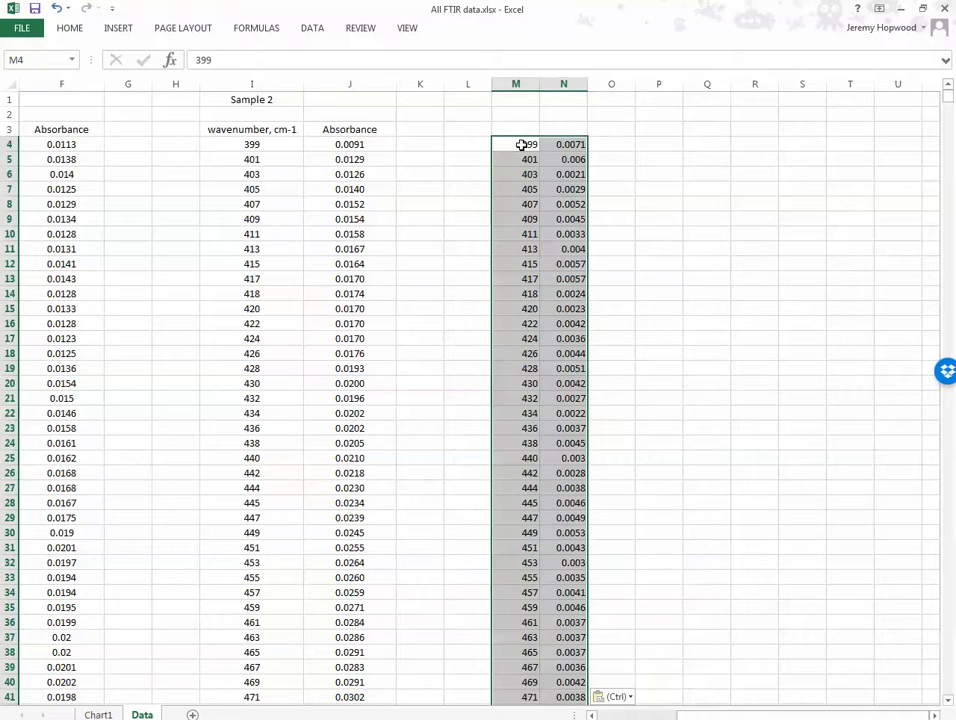
# Enter the title "Sample 2A" in cell M1 above the fourth data set.
pyautogui.click(515, 99)
pyautogui.write('S')
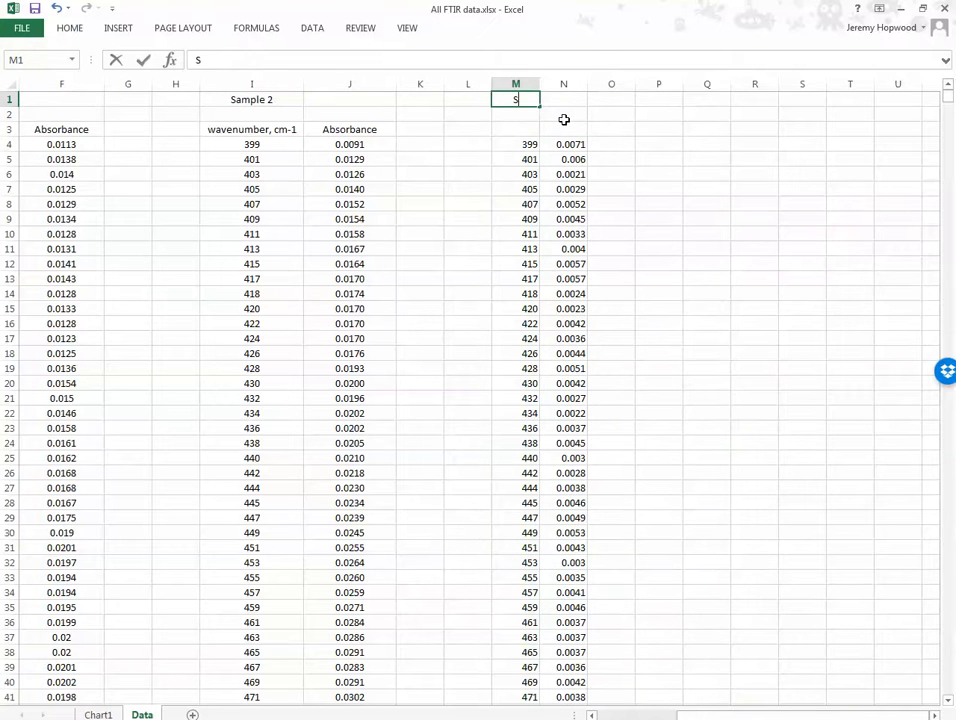
pyautogui.write('ample 2A')
# Copy the wavenumber, cm-1 and Absorbance headers from I3:J3 to M3:N3 and widen columns M and N.
pyautogui.moveTo(283, 128); pyautogui.dragTo(326, 129)
pyautogui.hotkey('ctrl', 'c')
pyautogui.click(521, 129)
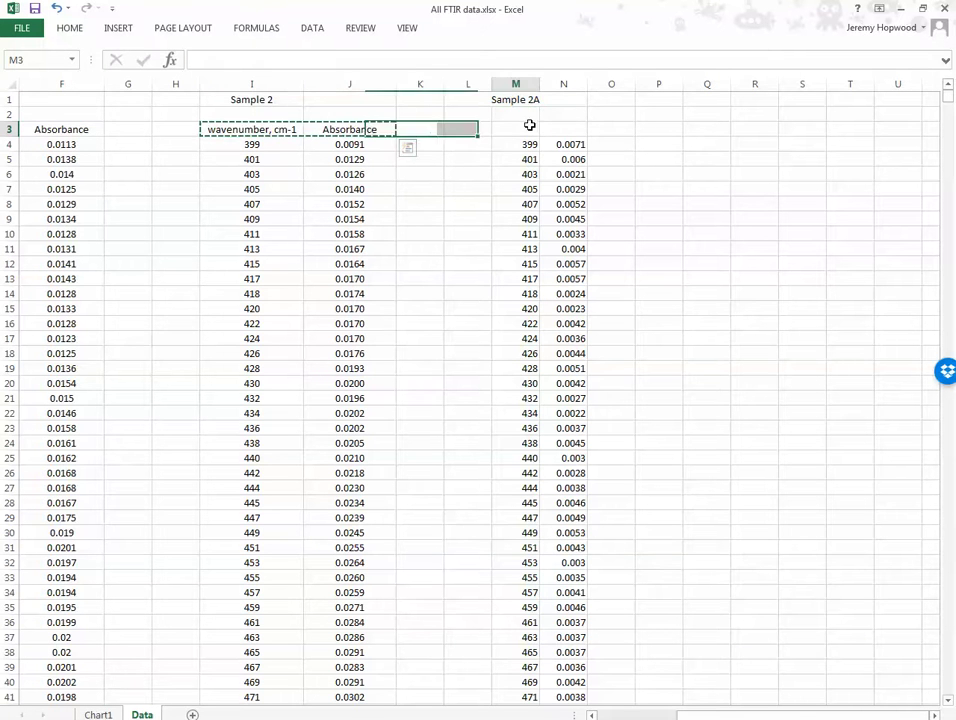
pyautogui.hotkey('ctrl', 'v')
pyautogui.click(530, 84)
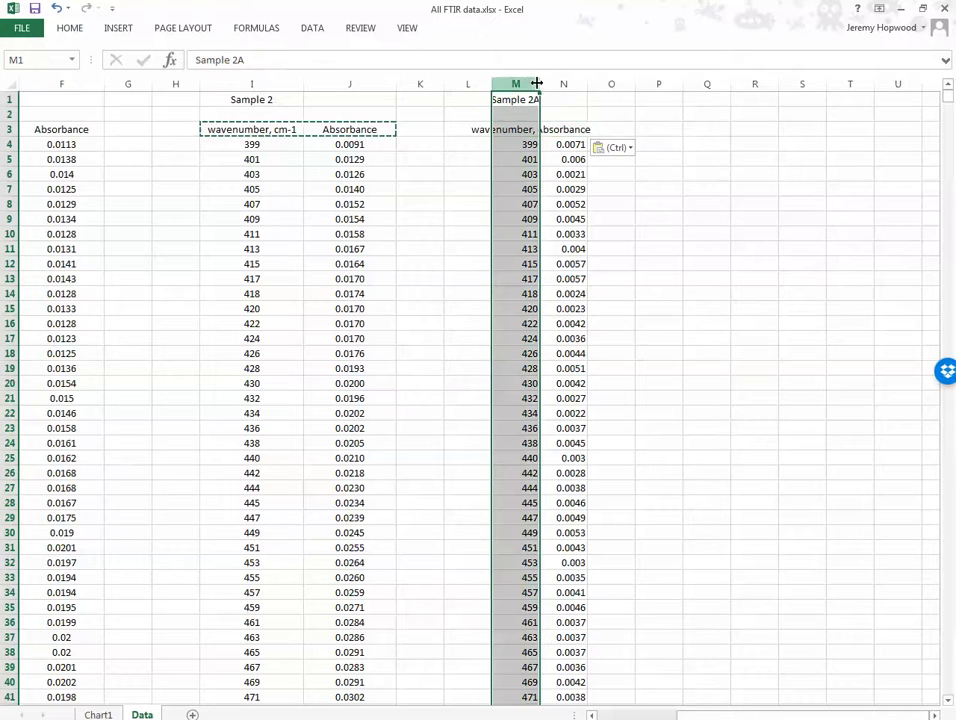
pyautogui.moveTo(540, 83); pyautogui.dragTo(686, 84)
pyautogui.click(629, 83)
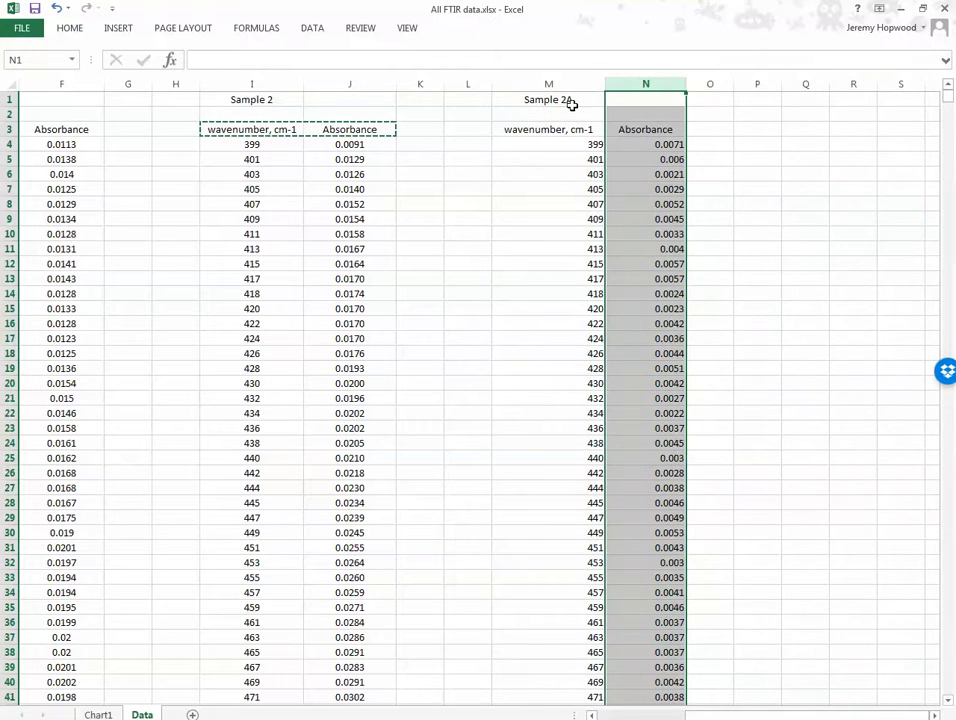
# Centre the contents of the Sample 2A columns M and N.
pyautogui.moveTo(546, 85); pyautogui.dragTo(618, 87)
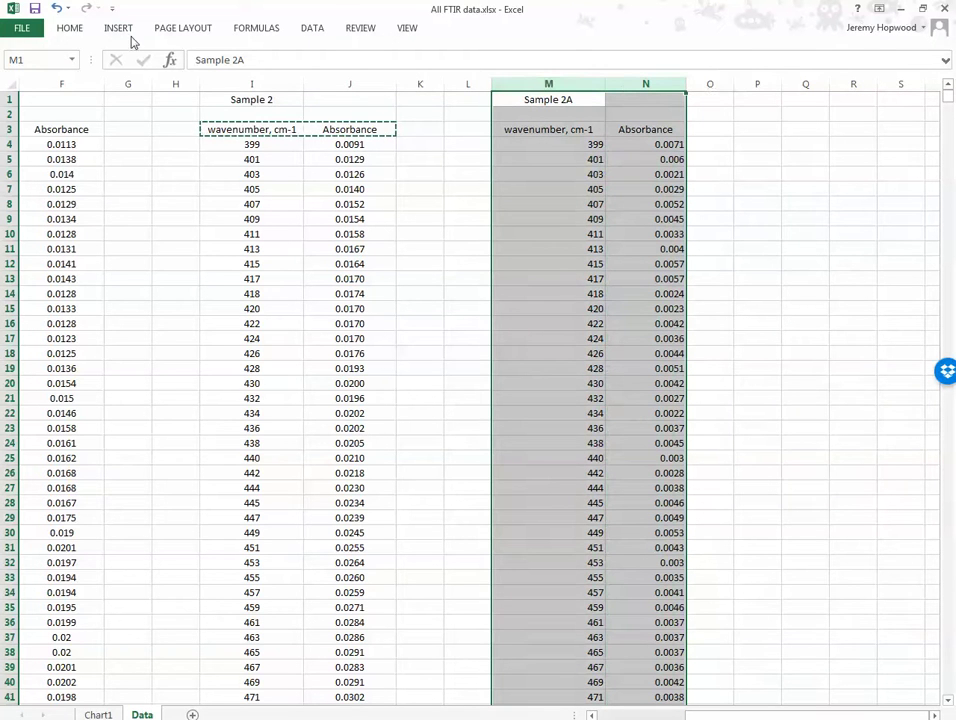
pyautogui.click(70, 30)
pyautogui.click(247, 80)
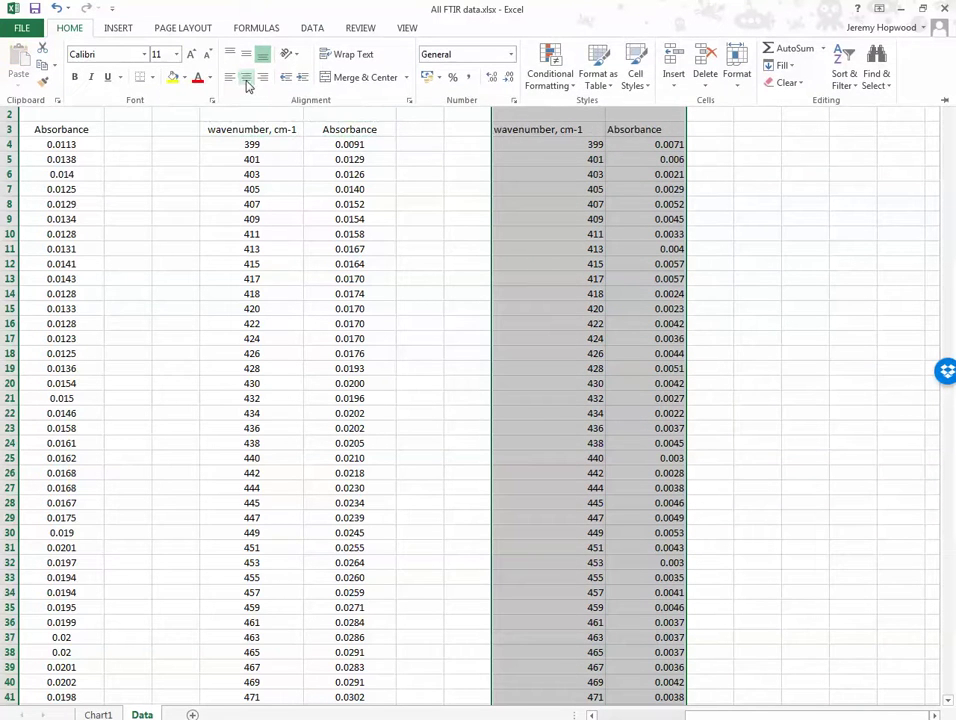
pyautogui.click(247, 80)
pyautogui.click(782, 189)
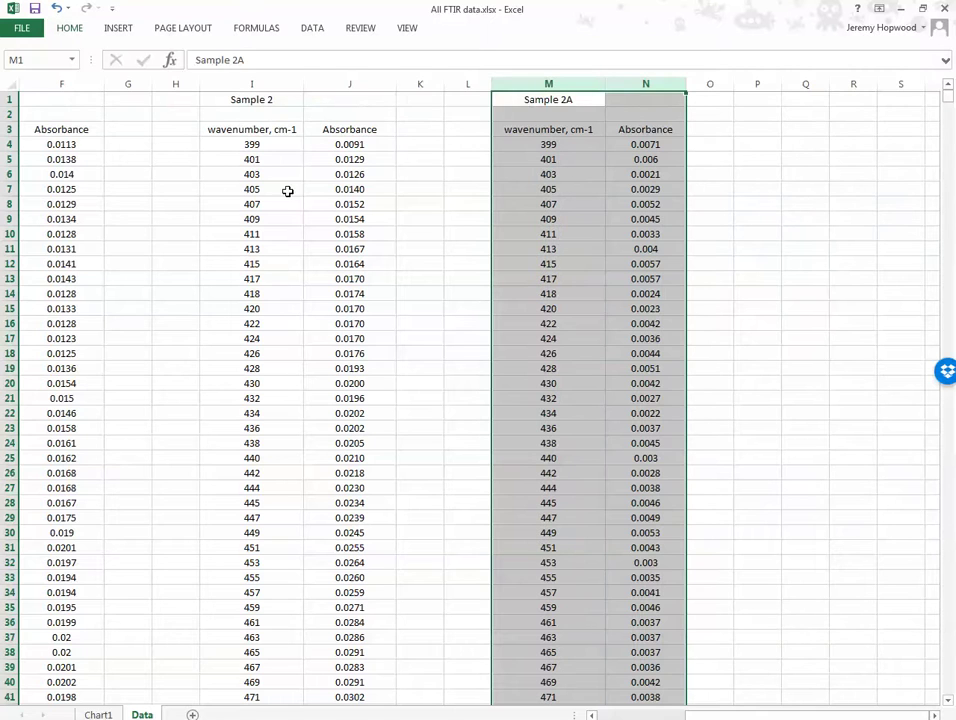
pyautogui.click(467, 202)
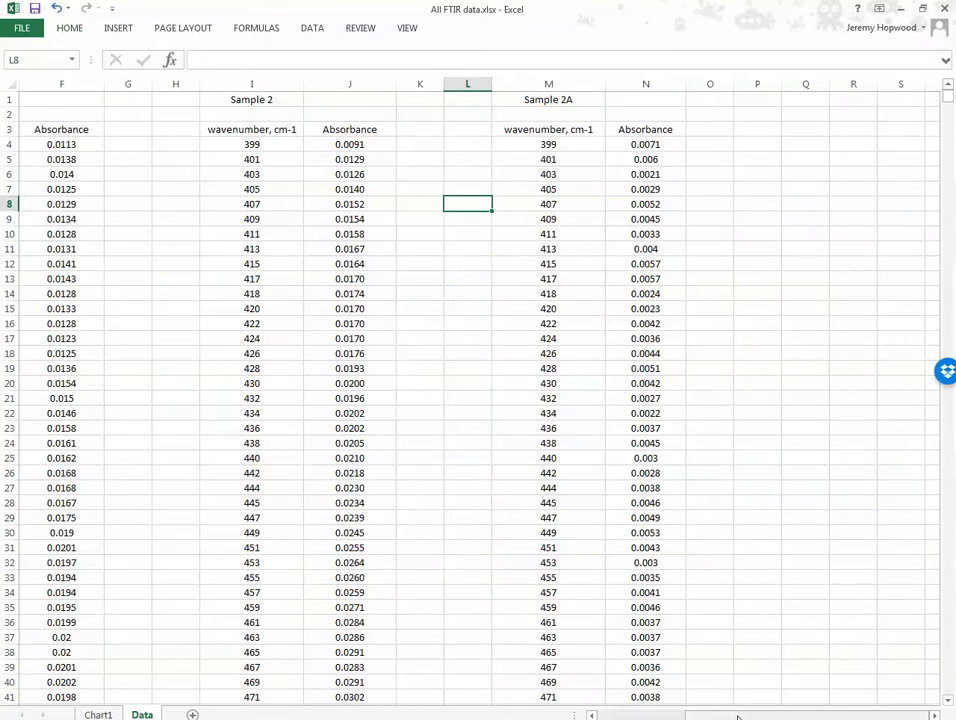
# Close the SAMPLE 2A (1), SAMPLE 2 (1) and SAMPLE 1A (1) workbooks and return to All FTIR data.
pyautogui.scroll(-2, 470, 390)
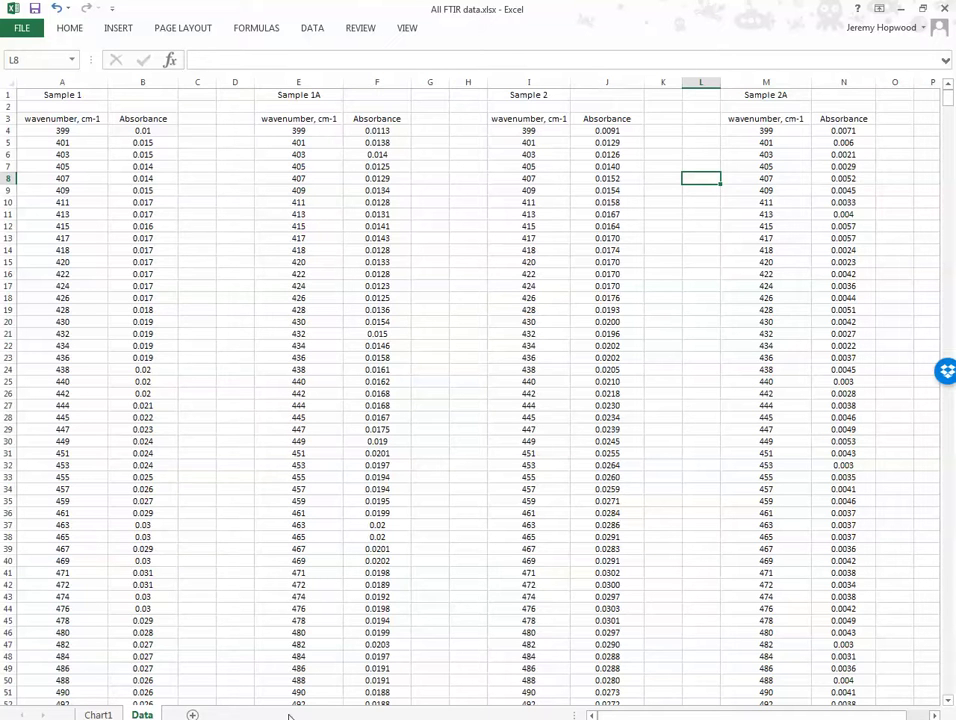
pyautogui.click(370, 718)
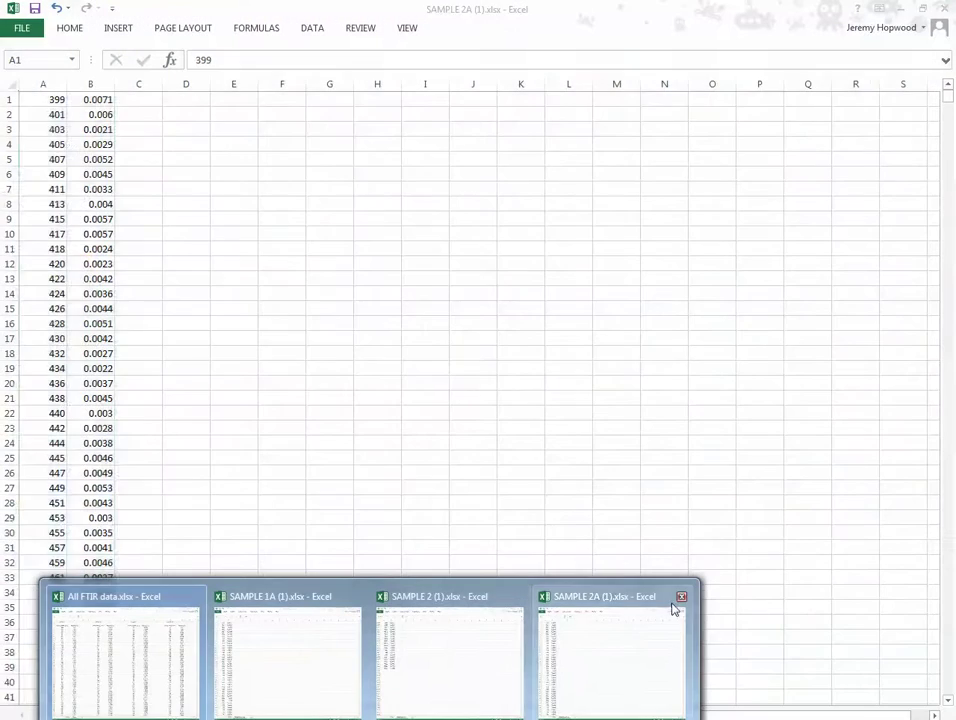
pyautogui.click(681, 598)
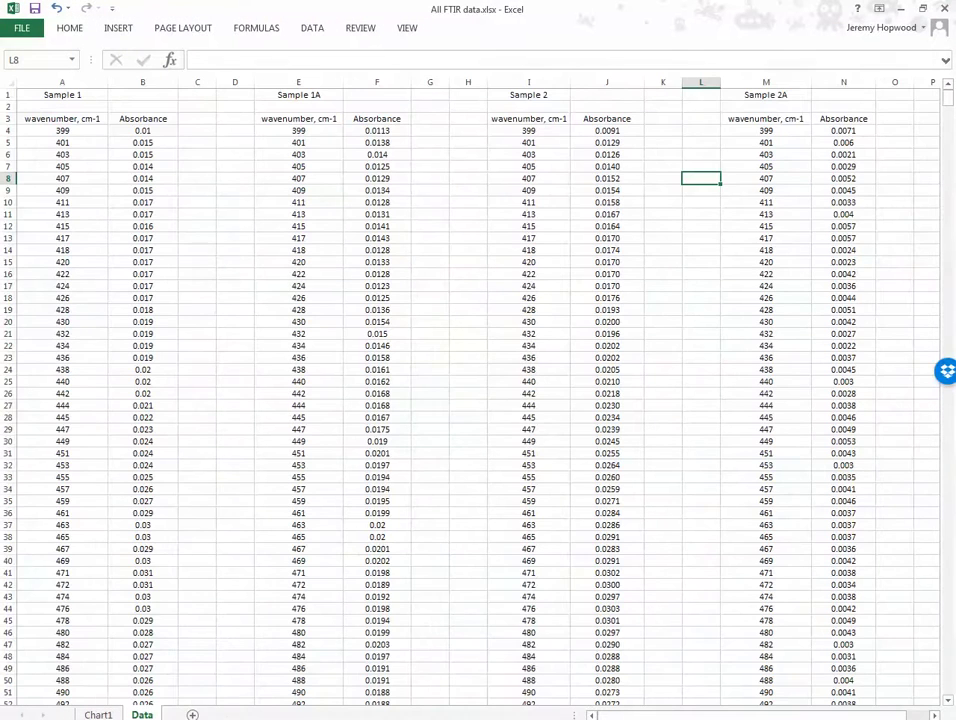
pyautogui.click(370, 718)
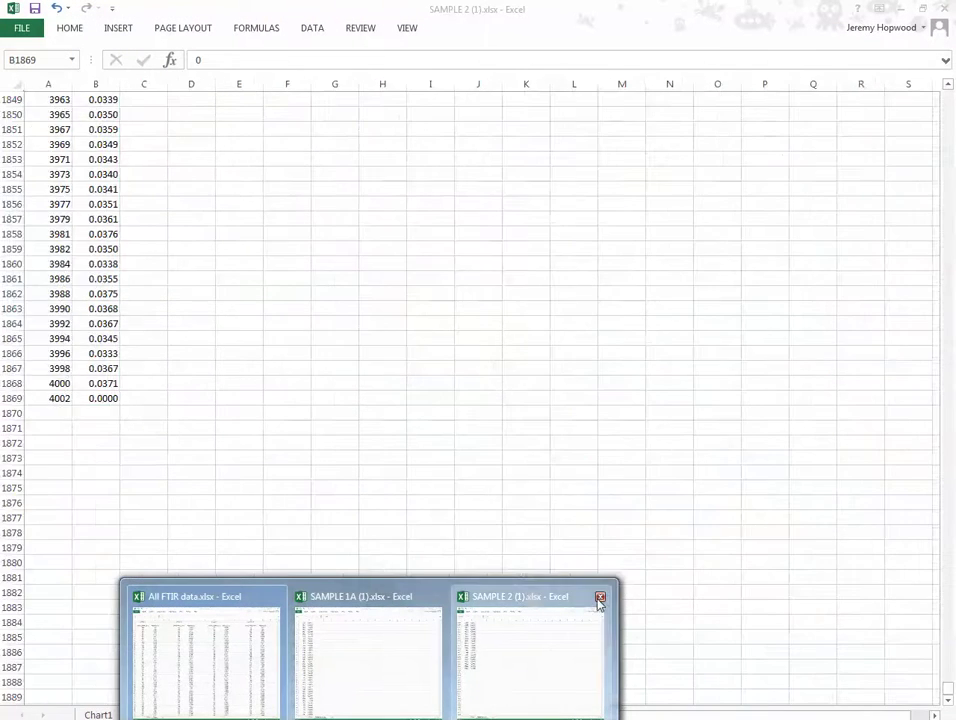
pyautogui.click(600, 598)
pyautogui.click(370, 718)
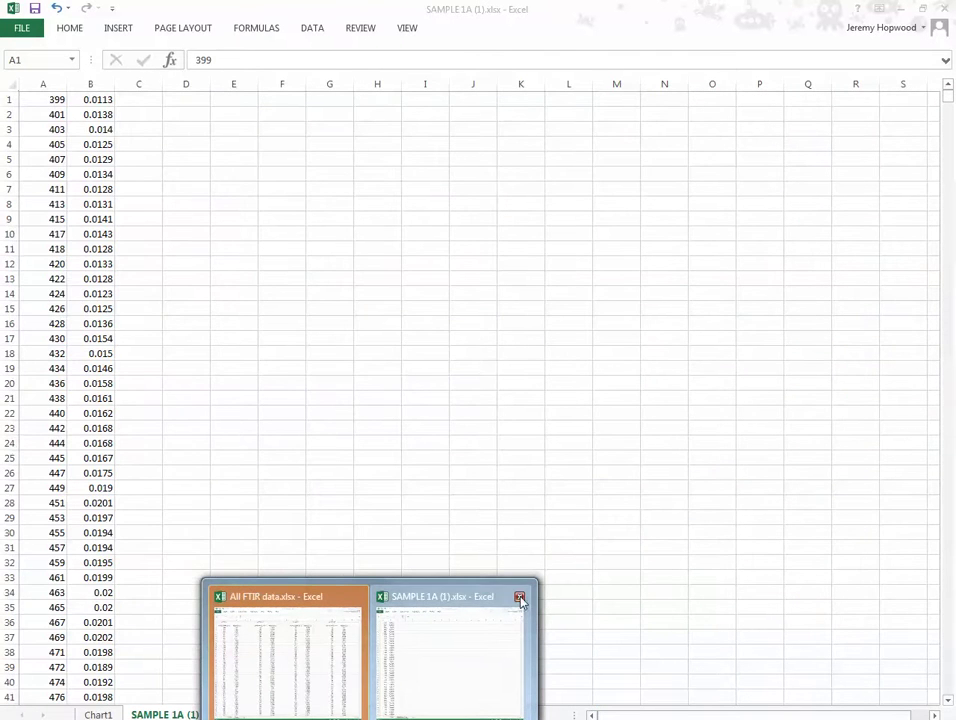
pyautogui.click(366, 669)
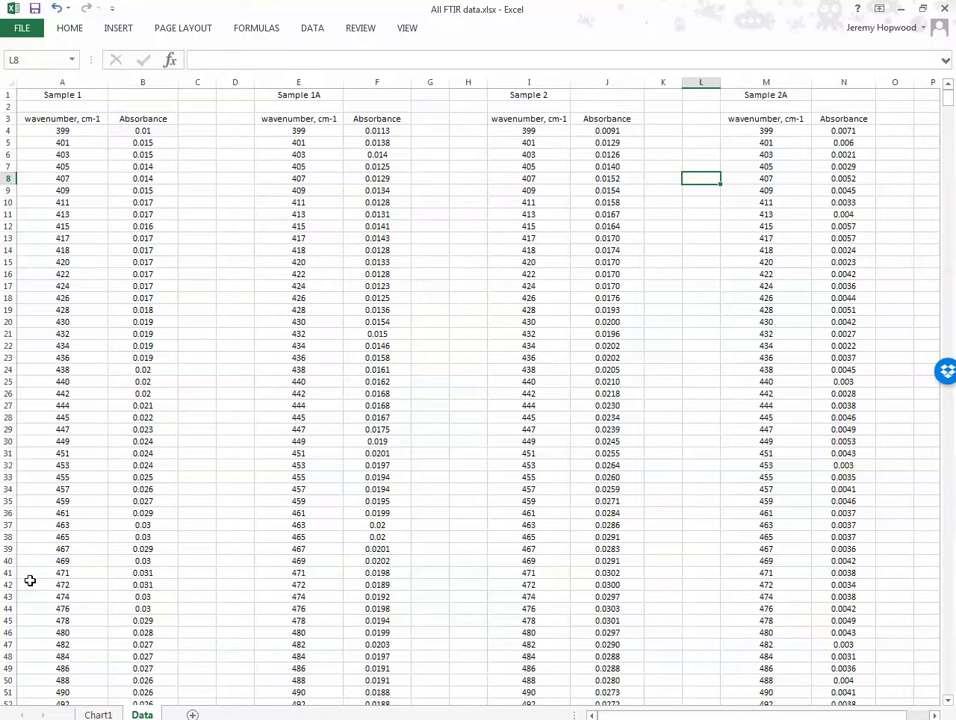
# Go to the Chart1 sheet and select the Sample 1 curve to examine which cells it plots.
pyautogui.click(99, 715)
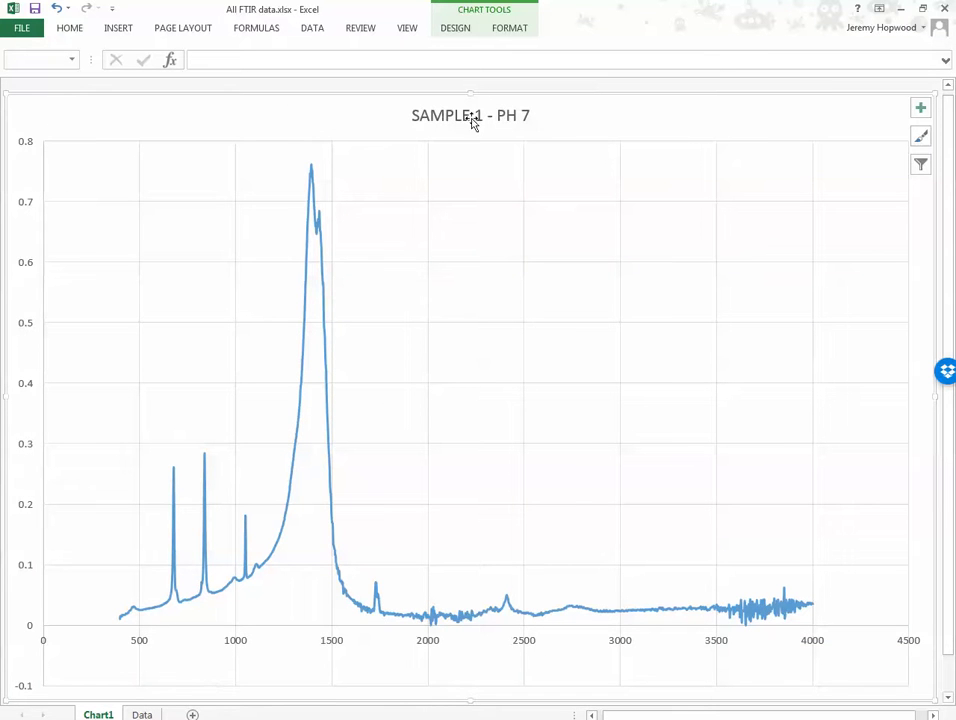
pyautogui.click(326, 374)
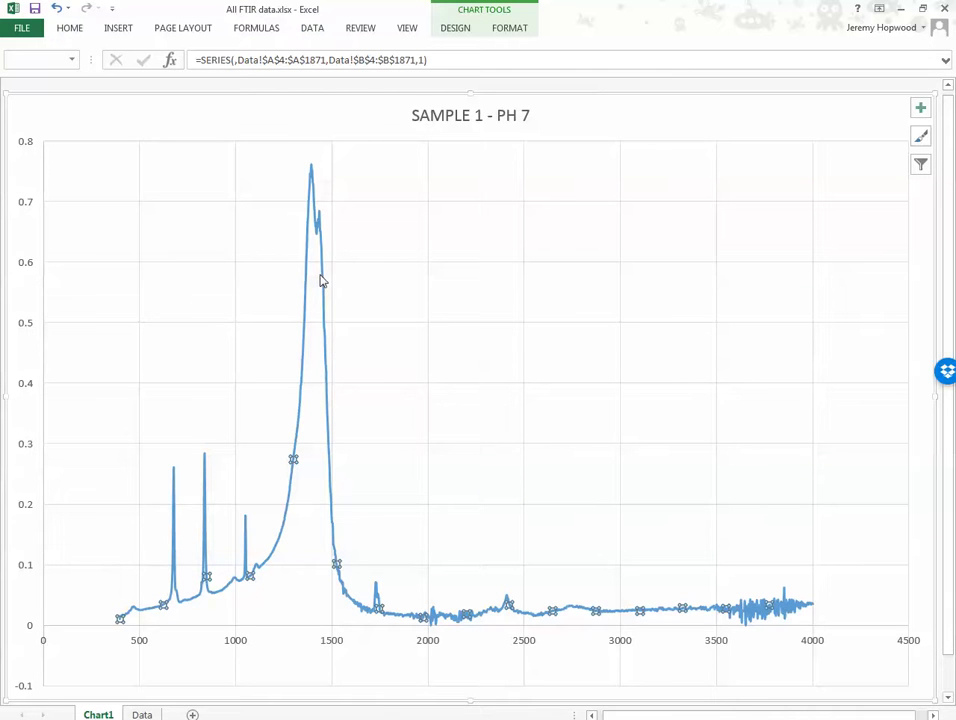
pyautogui.moveTo(321, 277)
pyautogui.click(372, 346)
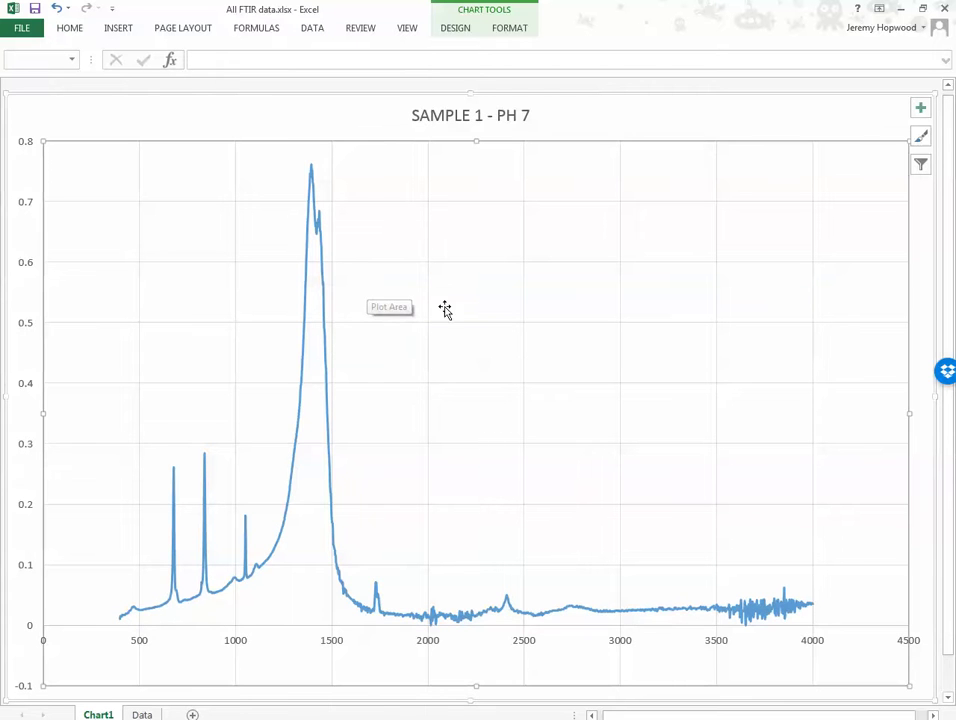
# Review the chart's data source range and series list against the columns of the Data sheet.
pyautogui.rightClick(376, 306)
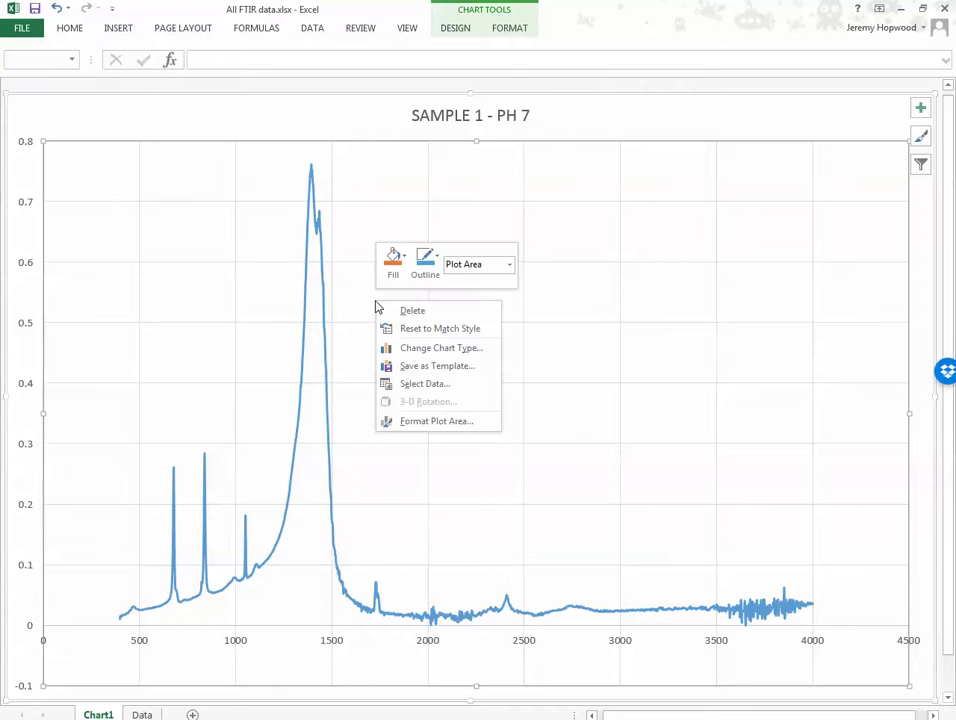
pyautogui.click(428, 384)
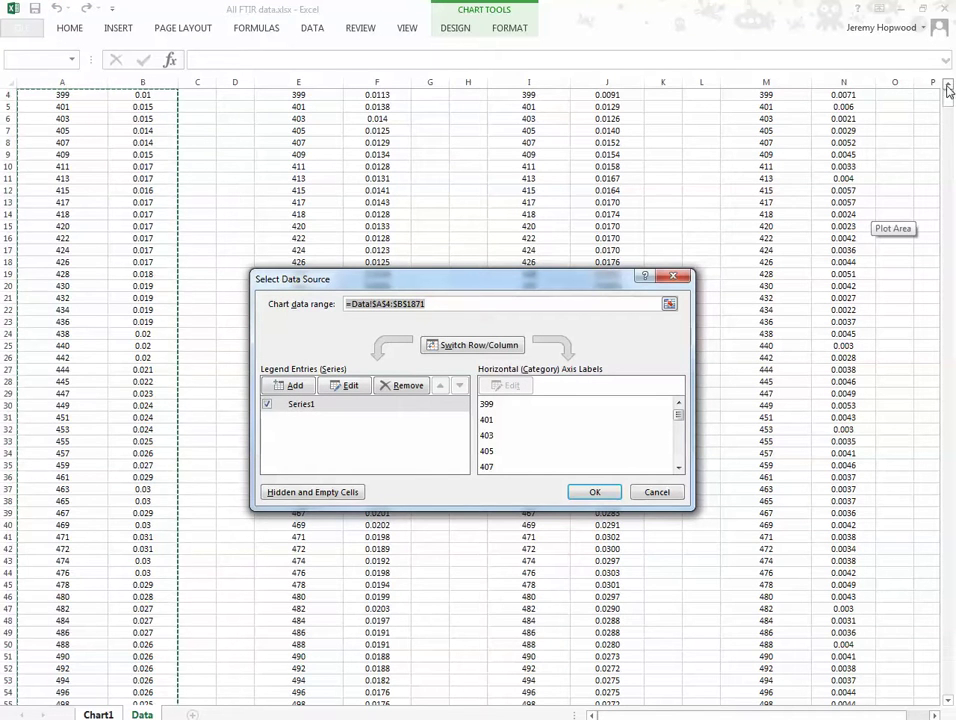
pyautogui.scroll(1, 945, 88)
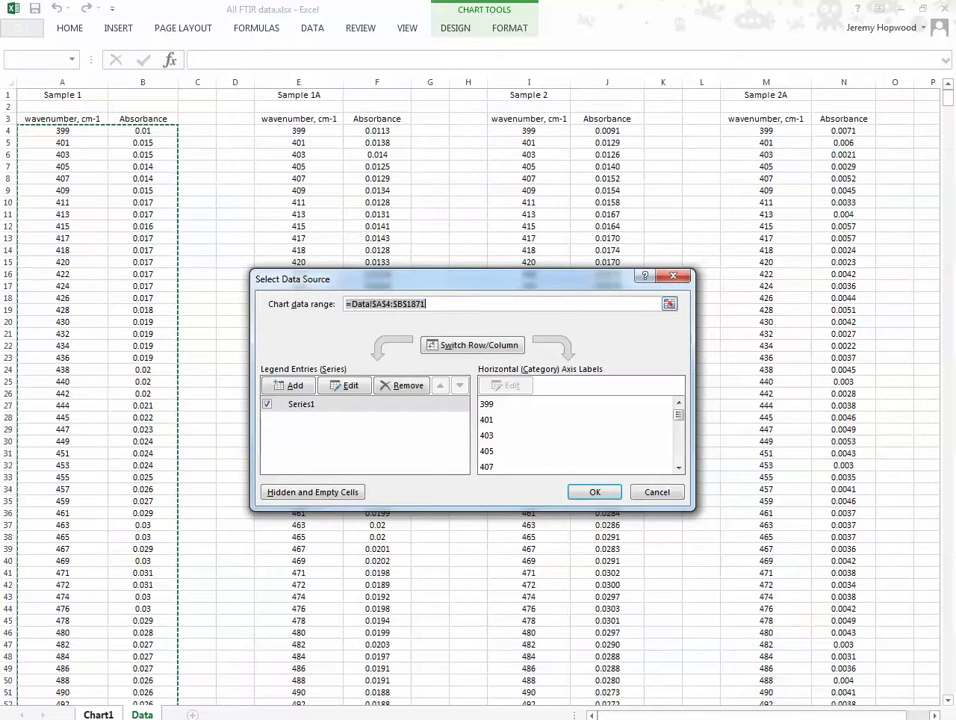
pyautogui.click(604, 496)
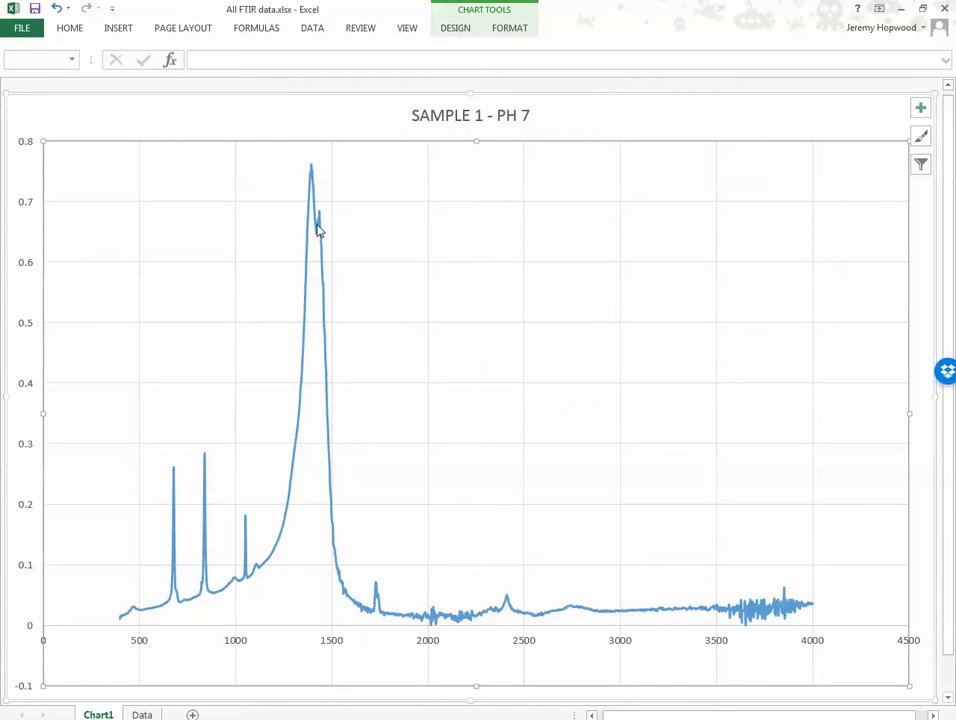
pyautogui.click(467, 30)
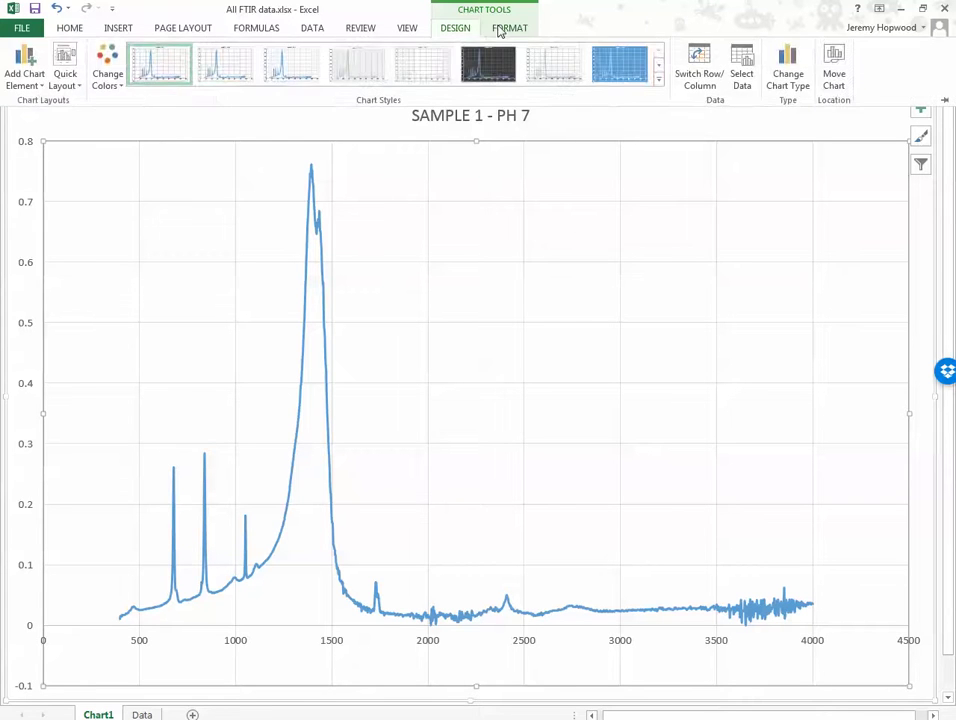
pyautogui.click(499, 30)
pyautogui.click(453, 32)
pyautogui.click(411, 30)
pyautogui.click(442, 30)
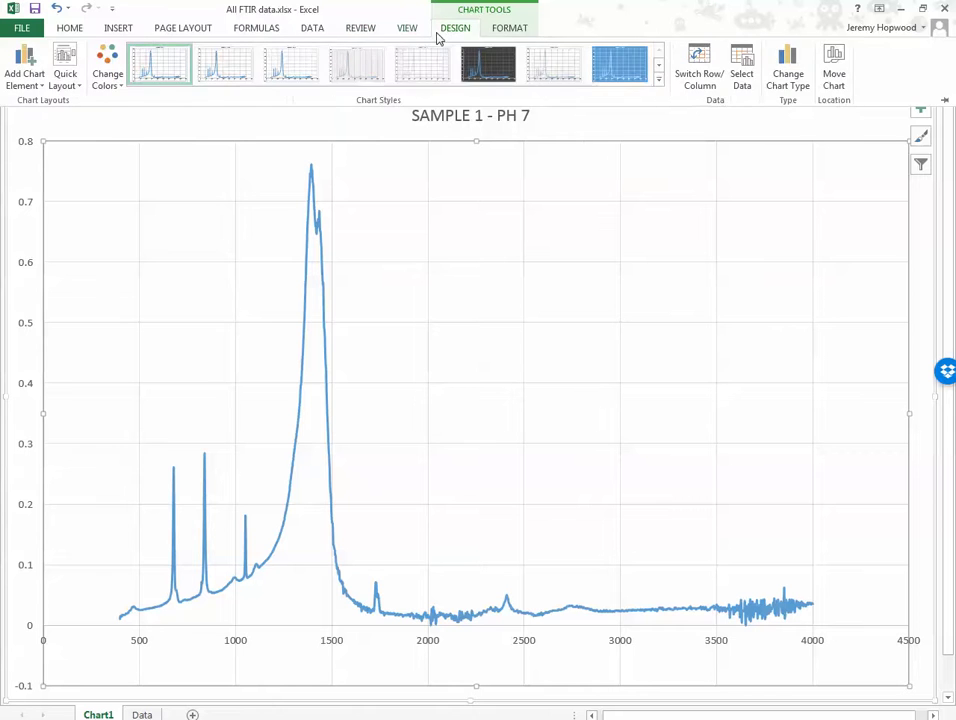
pyautogui.click(26, 189)
pyautogui.click(446, 33)
pyautogui.moveTo(947, 574); pyautogui.dragTo(953, 403)
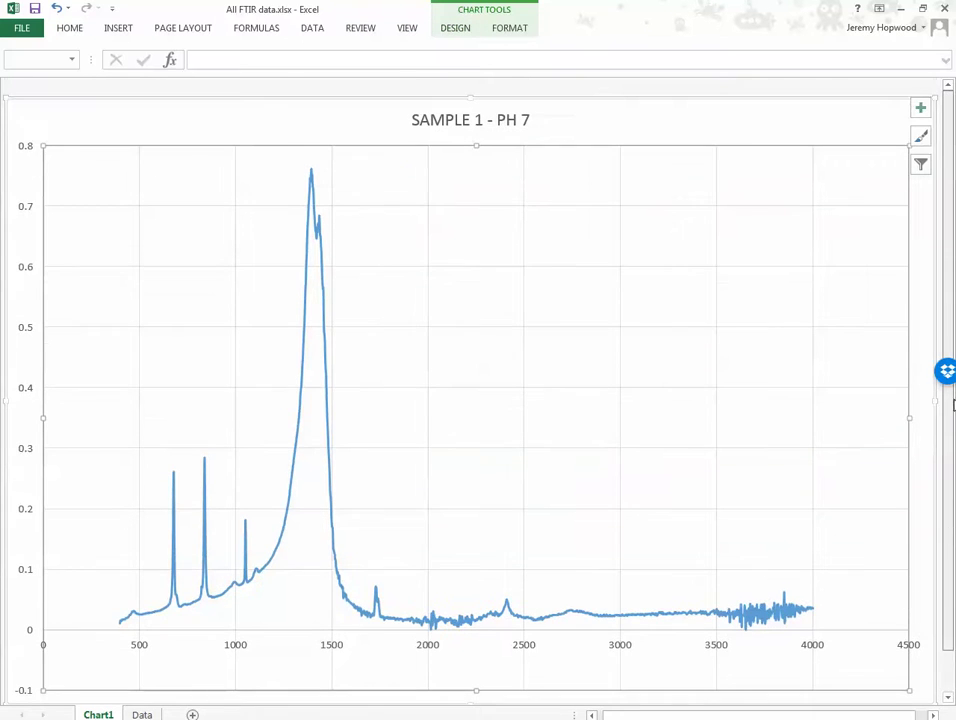
pyautogui.click(455, 30)
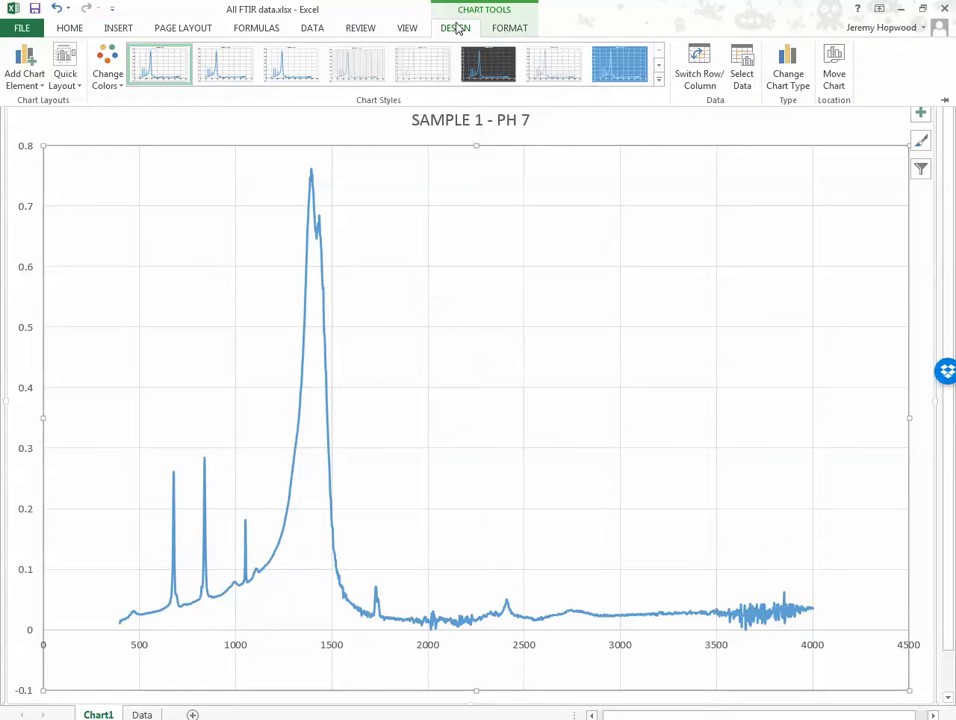
# Look through the chart's design, format, series filter and style options for a way to label the axes.
pyautogui.click(508, 30)
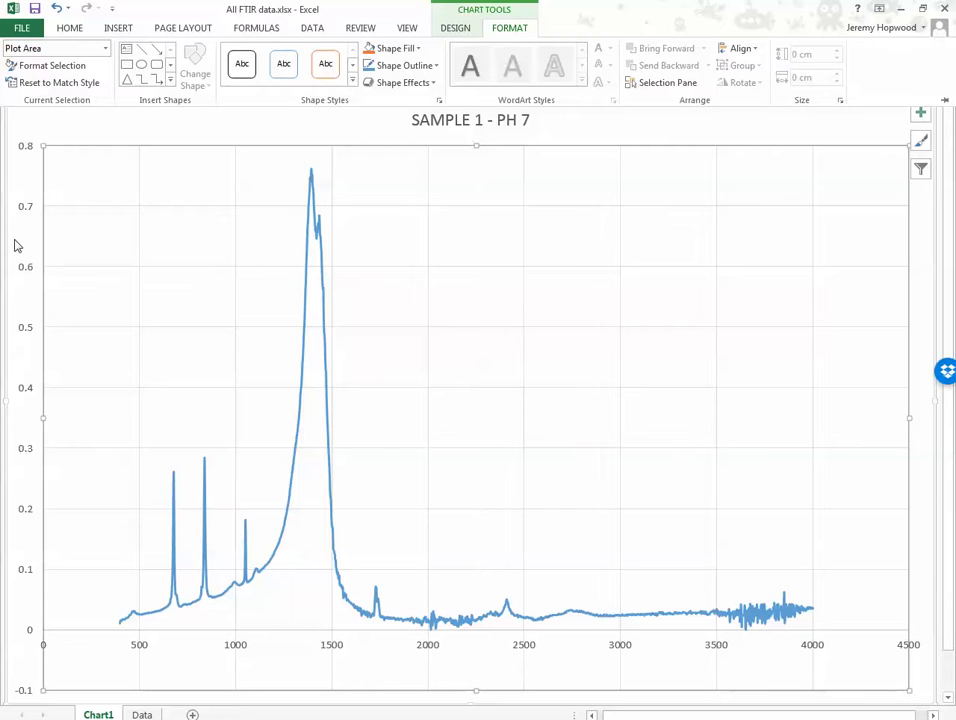
pyautogui.click(446, 30)
pyautogui.click(406, 28)
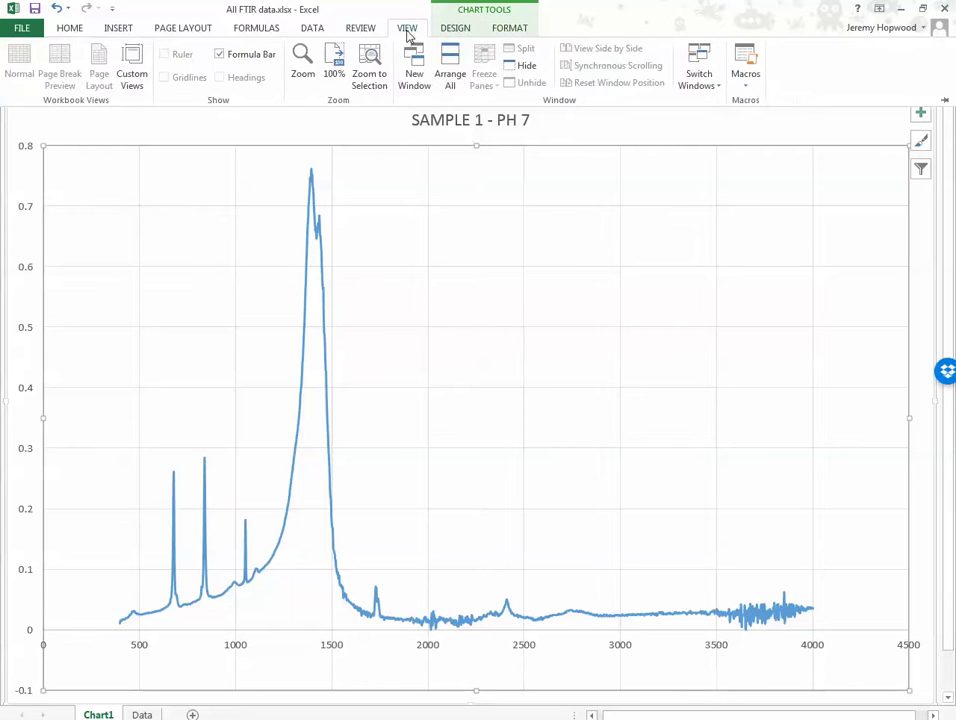
pyautogui.click(453, 30)
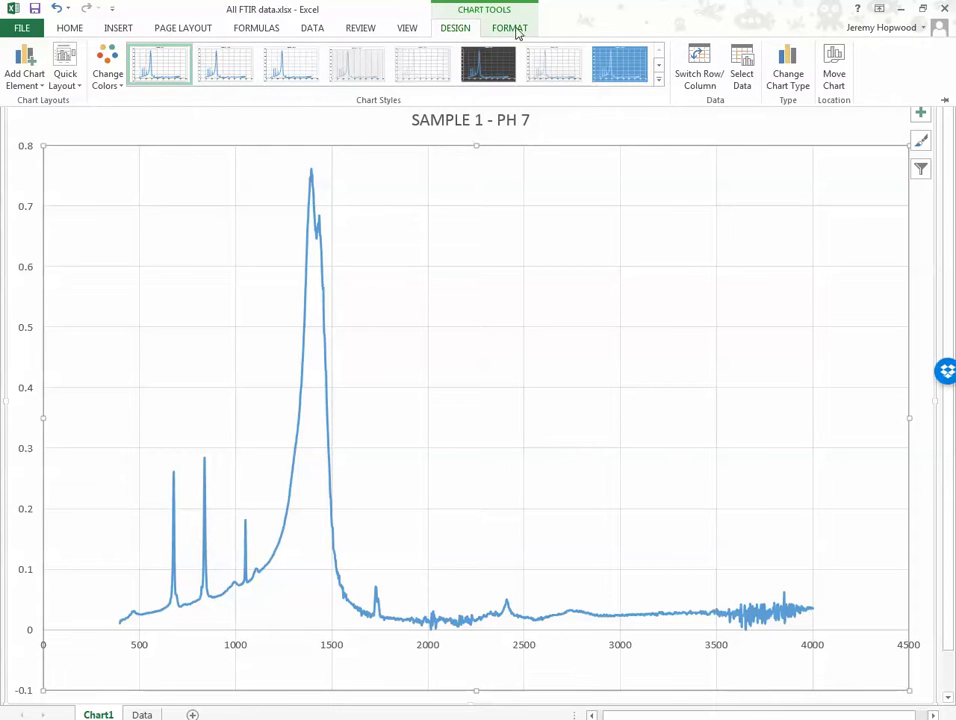
pyautogui.click(924, 172)
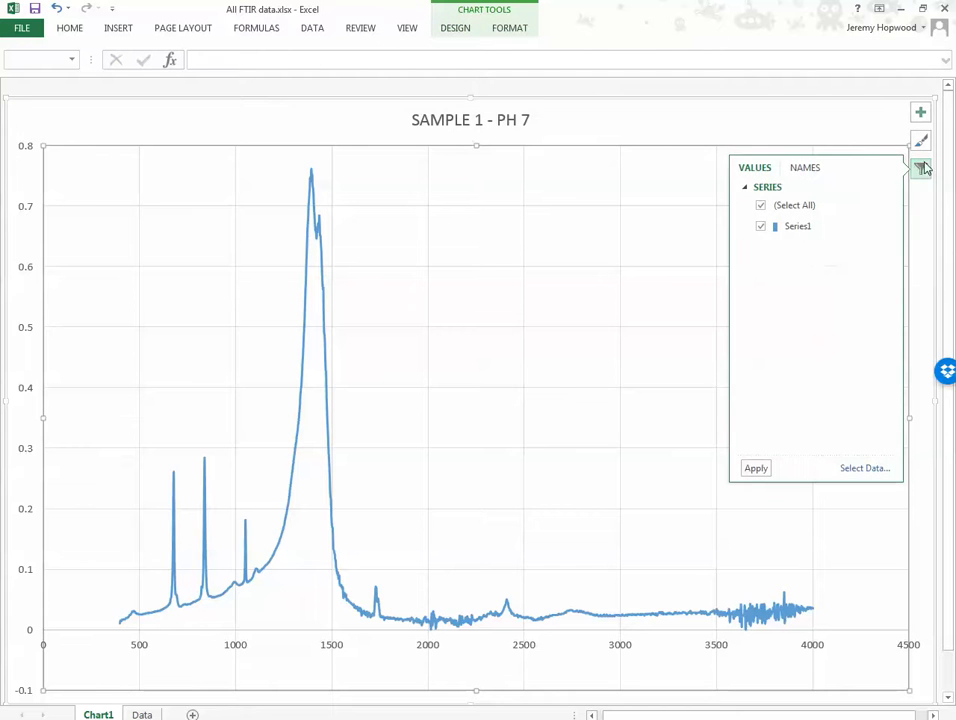
pyautogui.click(921, 141)
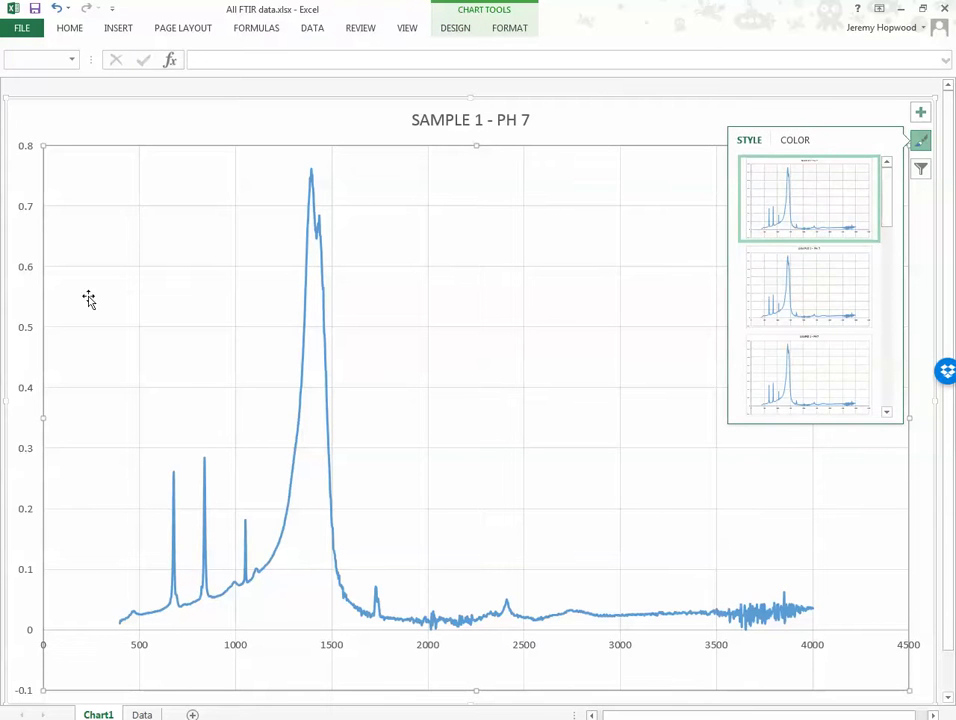
pyautogui.rightClick(222, 678)
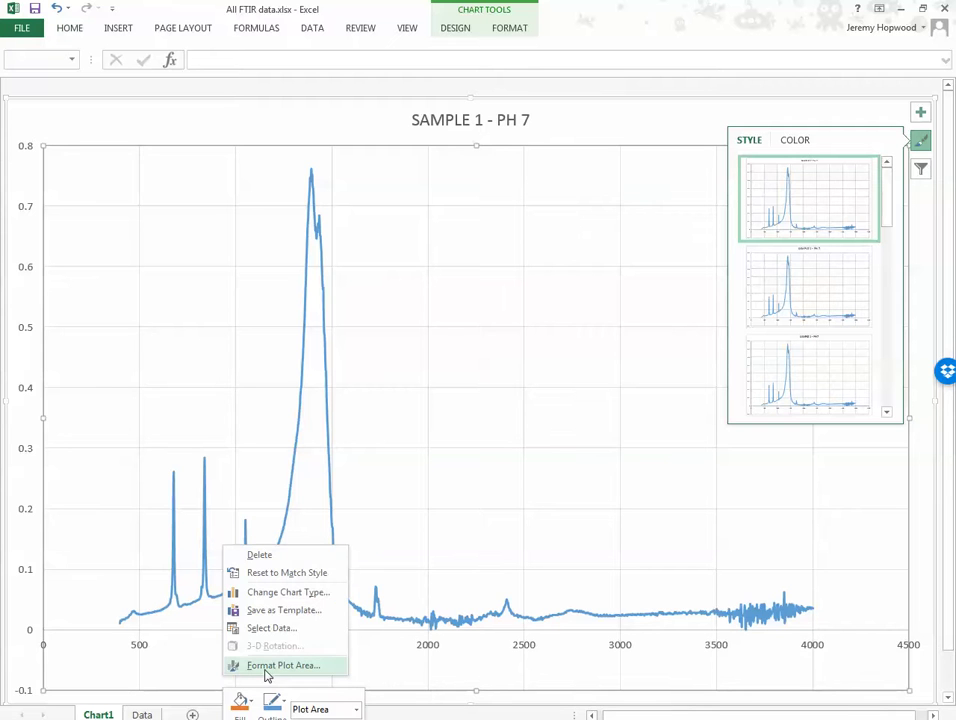
pyautogui.click(186, 669)
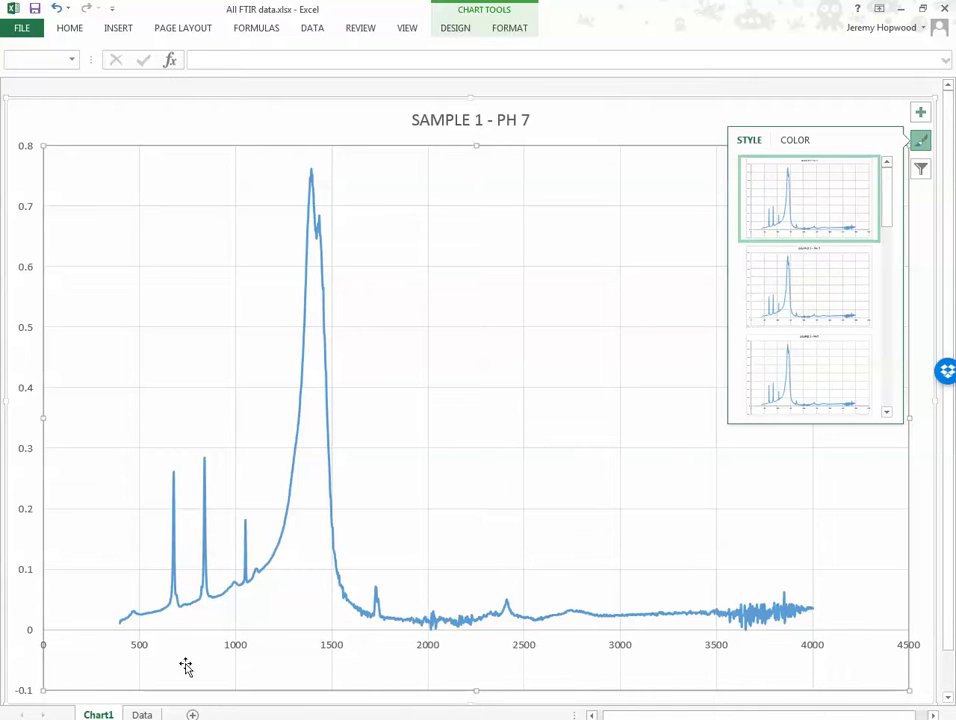
pyautogui.click(15, 293)
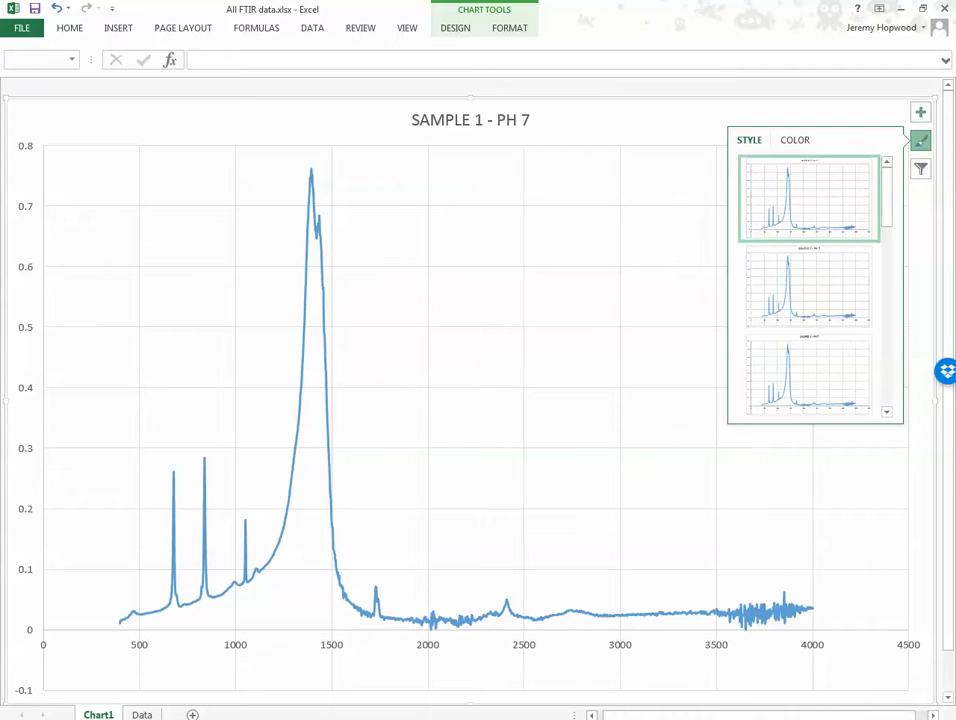
pyautogui.click(783, 719)
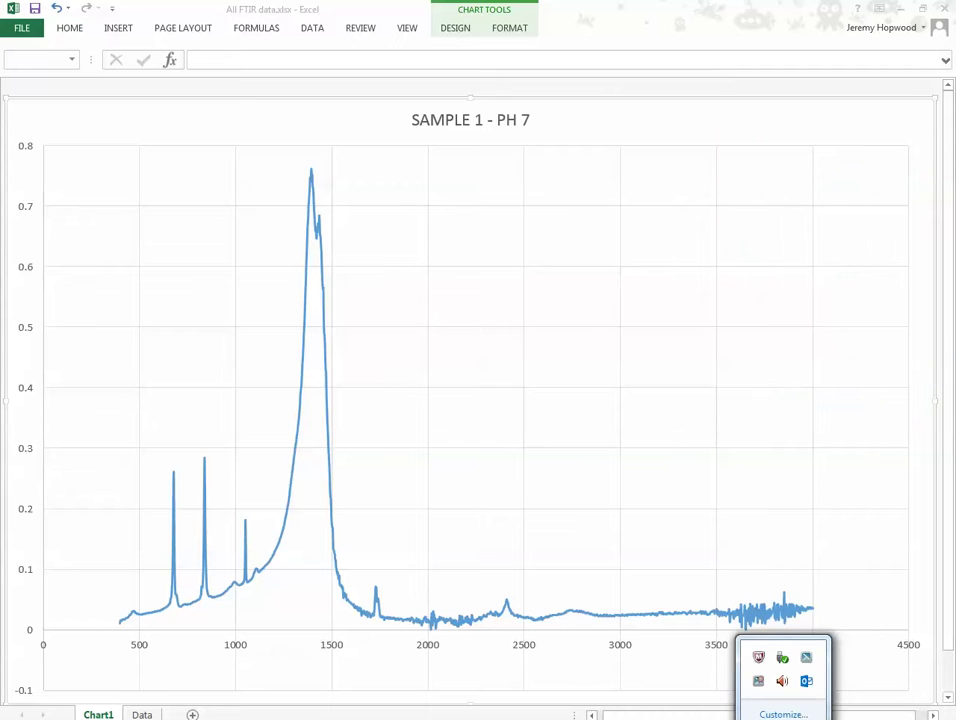
pyautogui.click(759, 681)
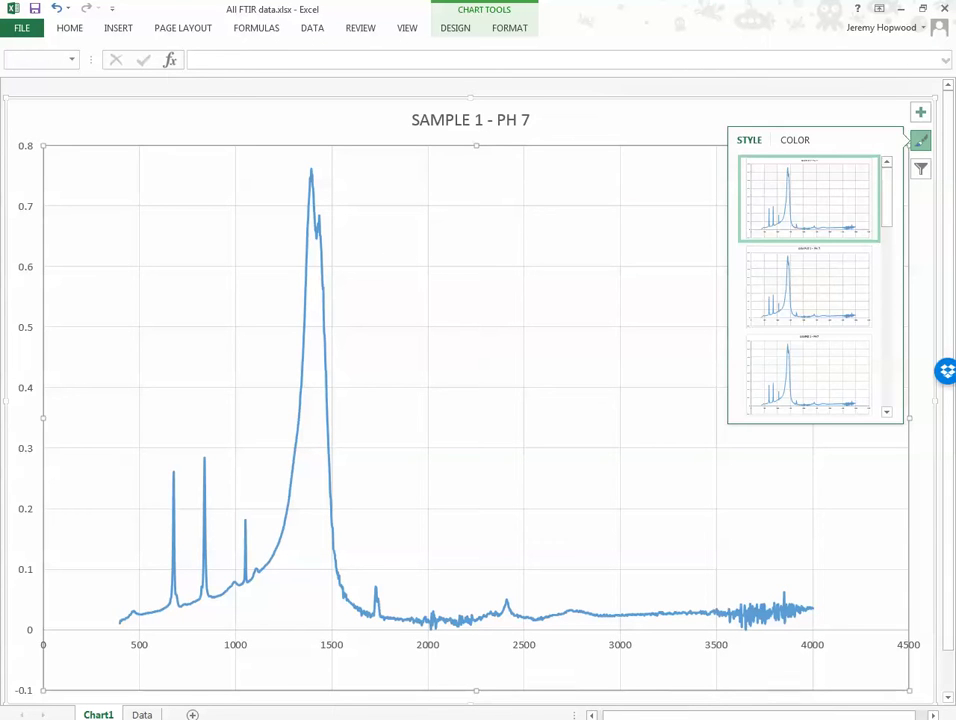
pyautogui.click(783, 719)
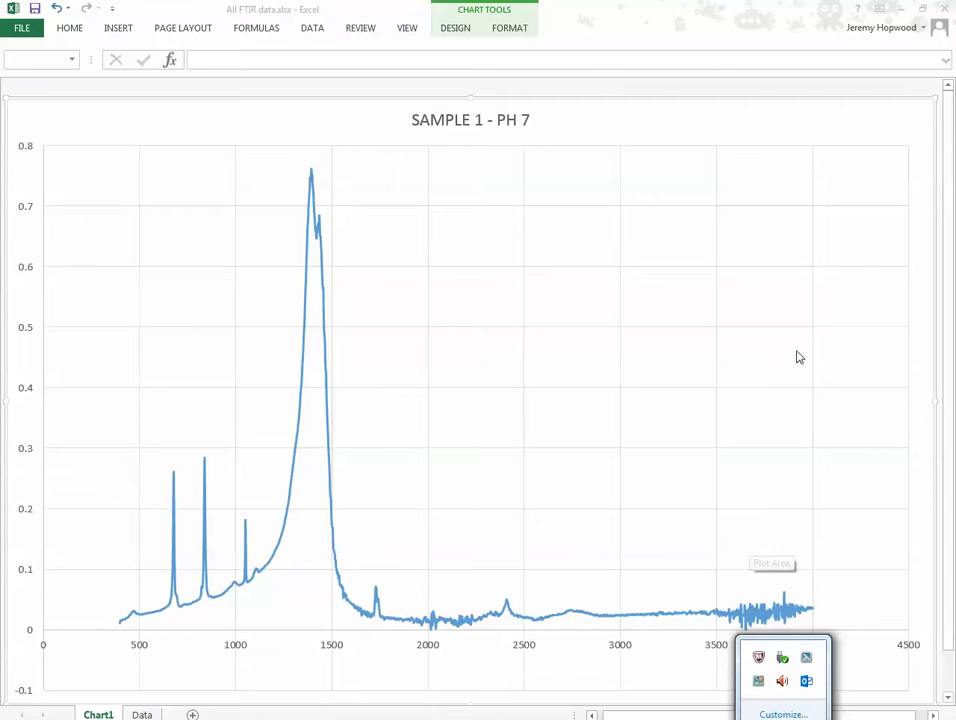
pyautogui.click(642, 543)
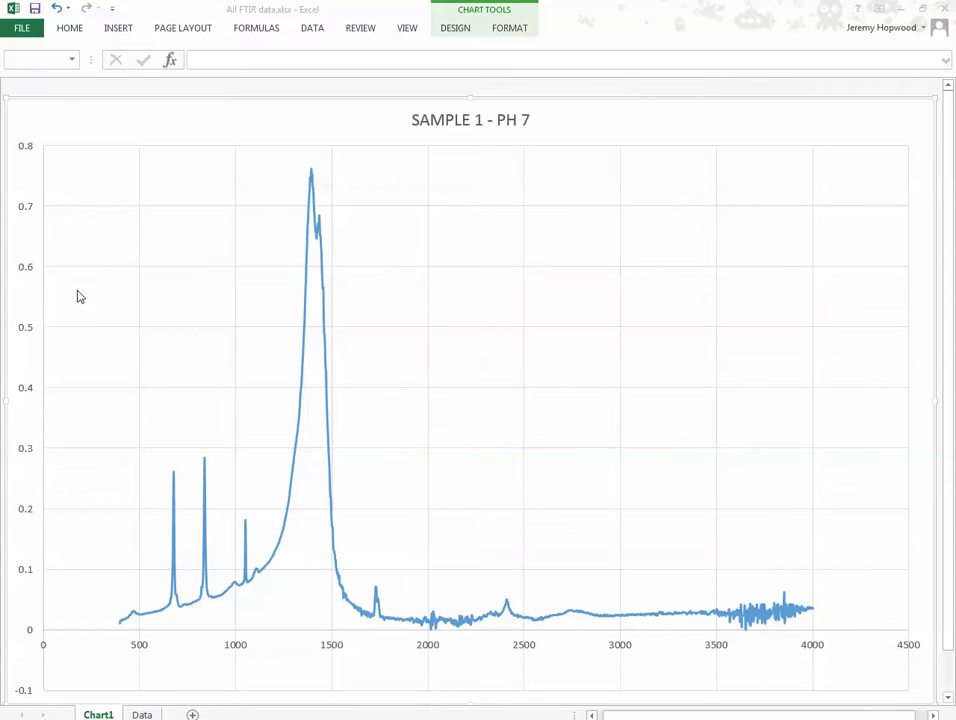
# Add a primary horizontal axis title to the Sample 1 chart.
pyautogui.click(455, 30)
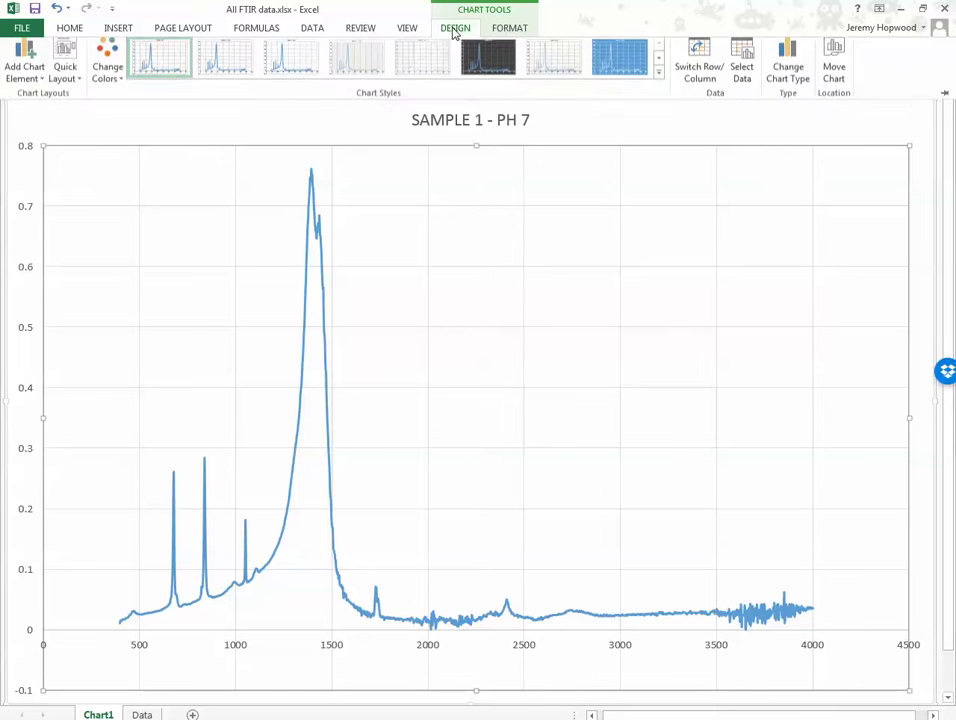
pyautogui.click(33, 82)
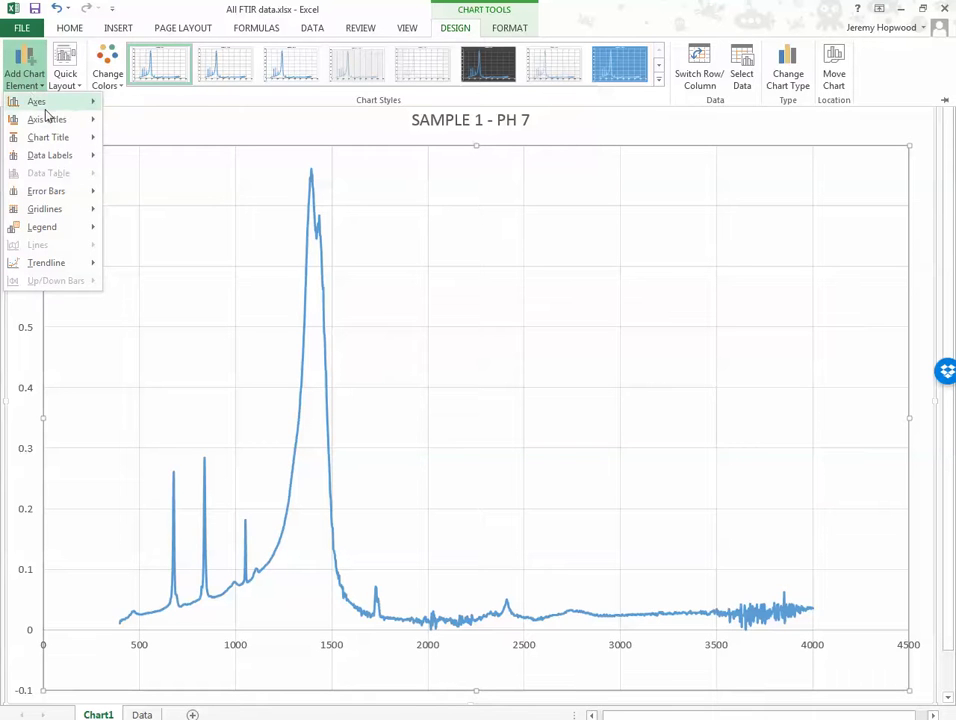
pyautogui.moveTo(90, 128)
pyautogui.click(147, 136)
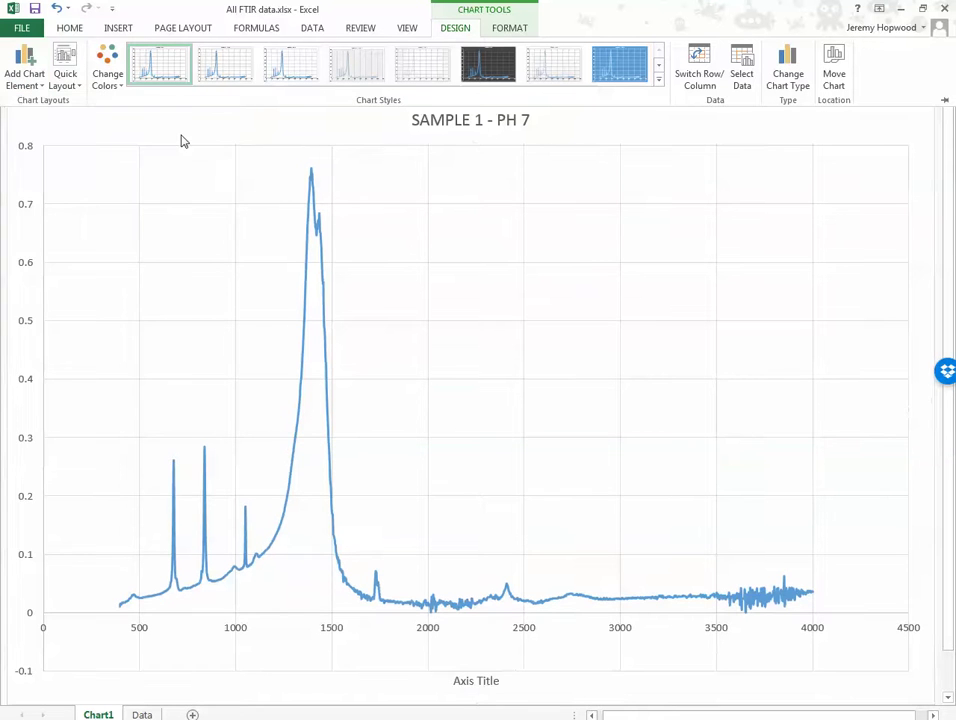
# Replace the horizontal axis title's placeholder text with "wavenumber, cm-1".
pyautogui.click(480, 680)
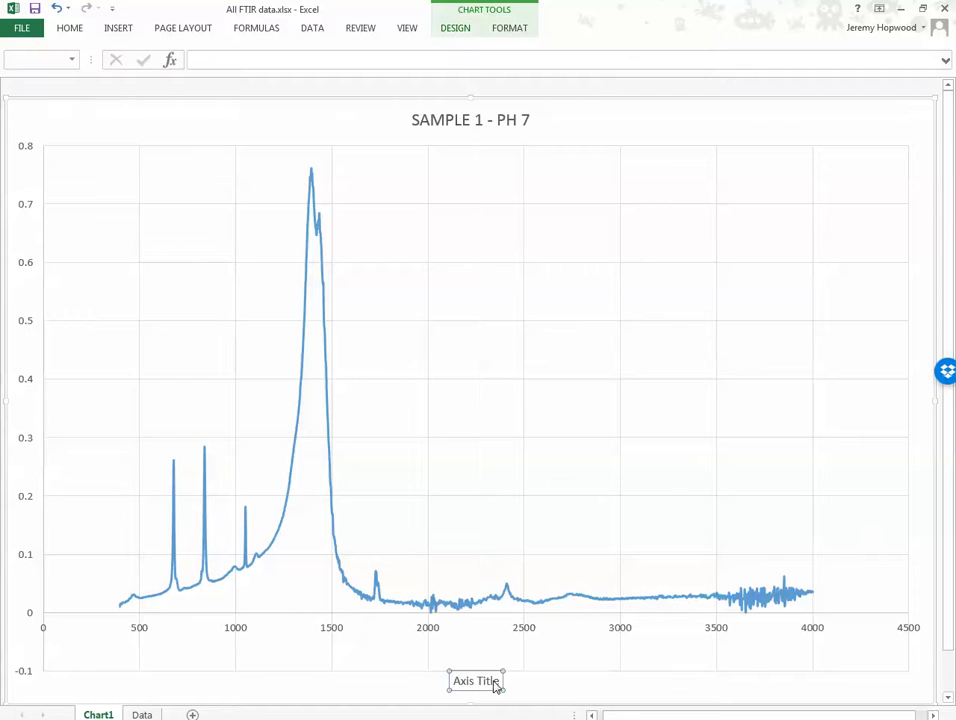
pyautogui.press('BackSpace')
pyautogui.press('BackSpace')
pyautogui.press('BackSpace')
pyautogui.press('BackSpace')
pyautogui.press('BackSpace')
pyautogui.press('BackSpace')
pyautogui.press('BackSpace')
pyautogui.press('BackSpace')
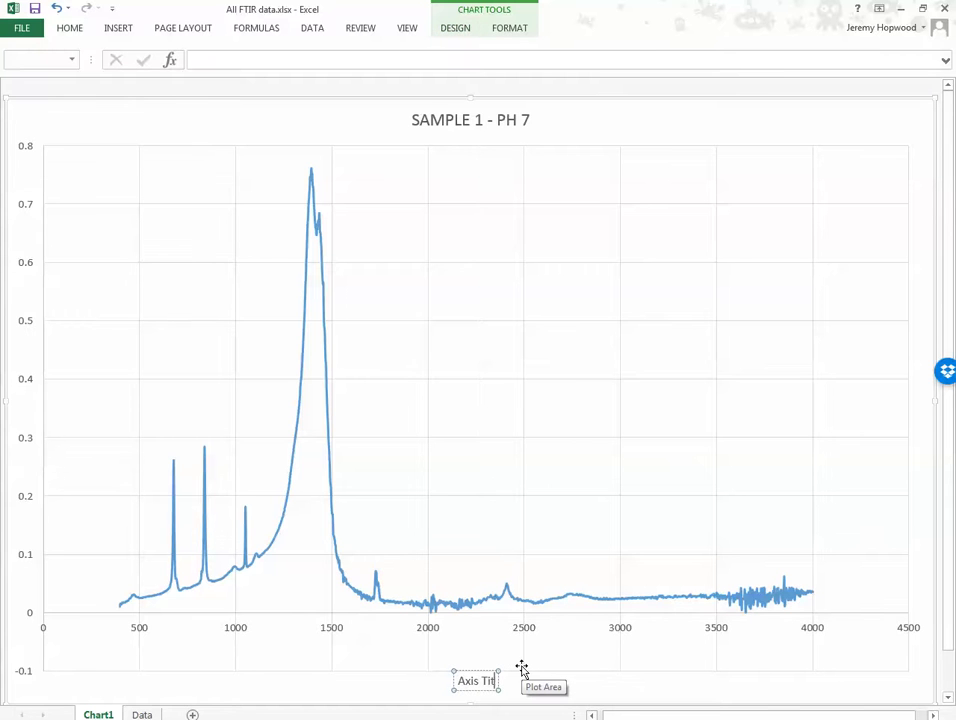
pyautogui.press('BackSpace')
pyautogui.press('BackSpace')
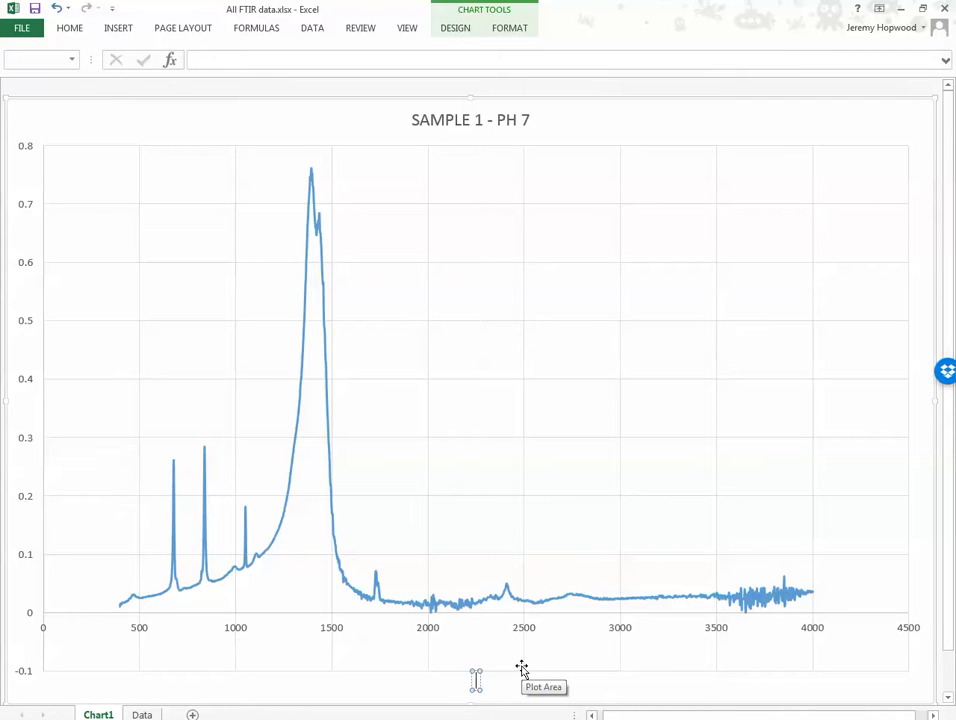
pyautogui.write('wavenumber')
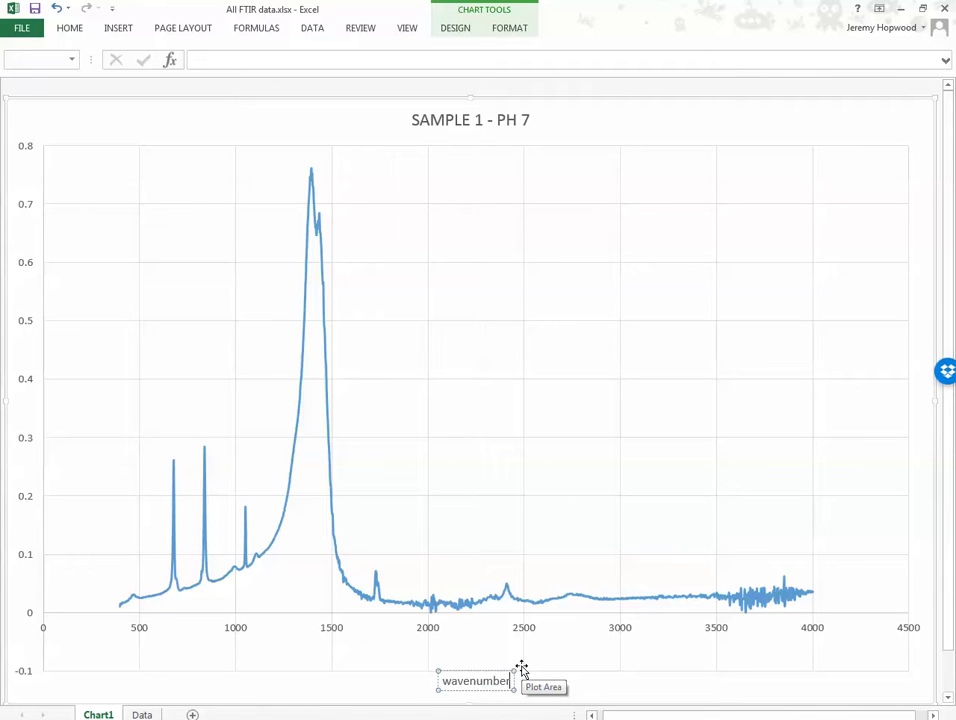
pyautogui.write(', cm-')
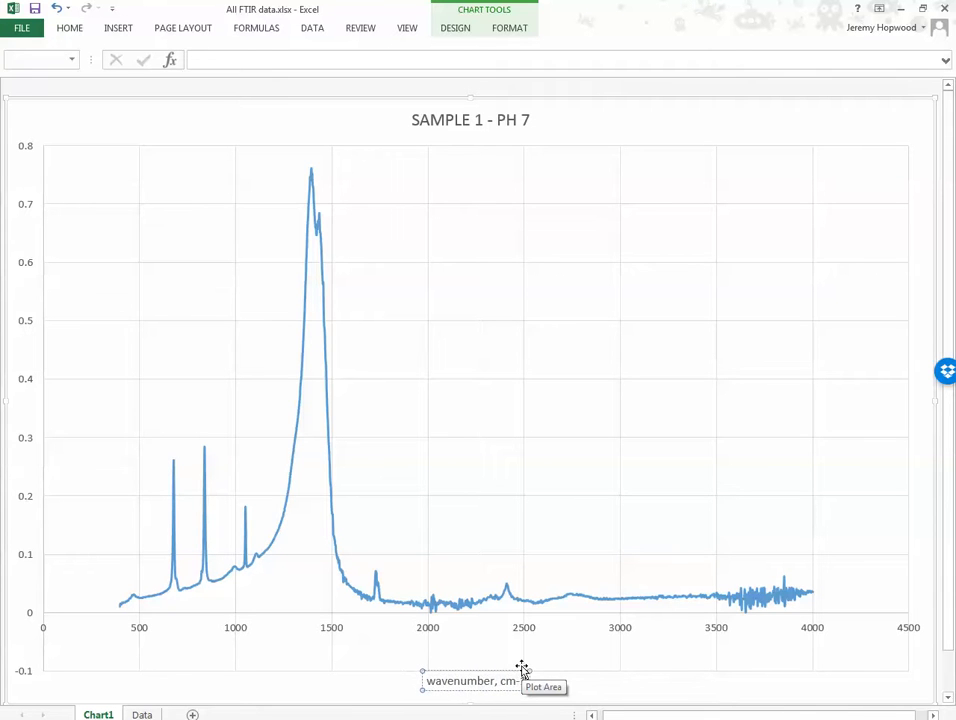
pyautogui.write('1')
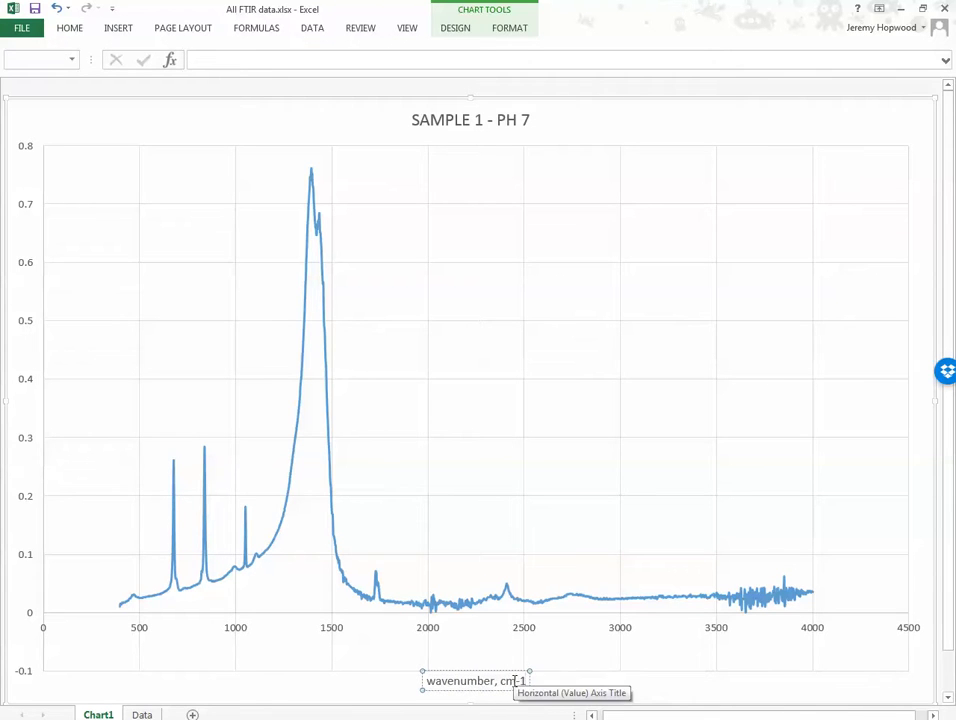
pyautogui.doubleClick(523, 683)
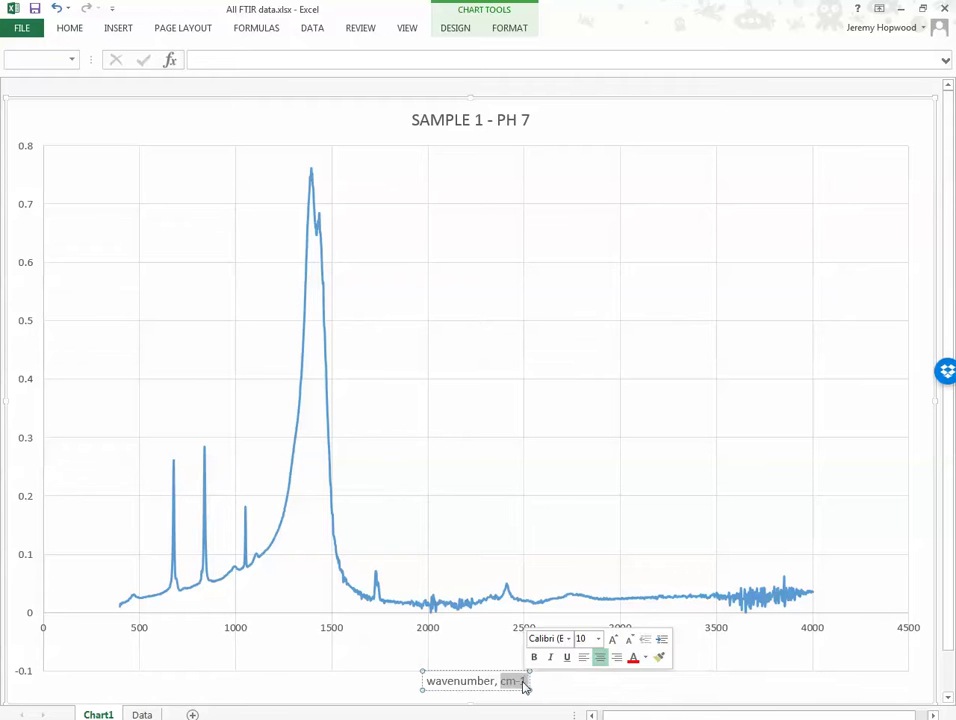
pyautogui.click(519, 682)
pyautogui.doubleClick(527, 681)
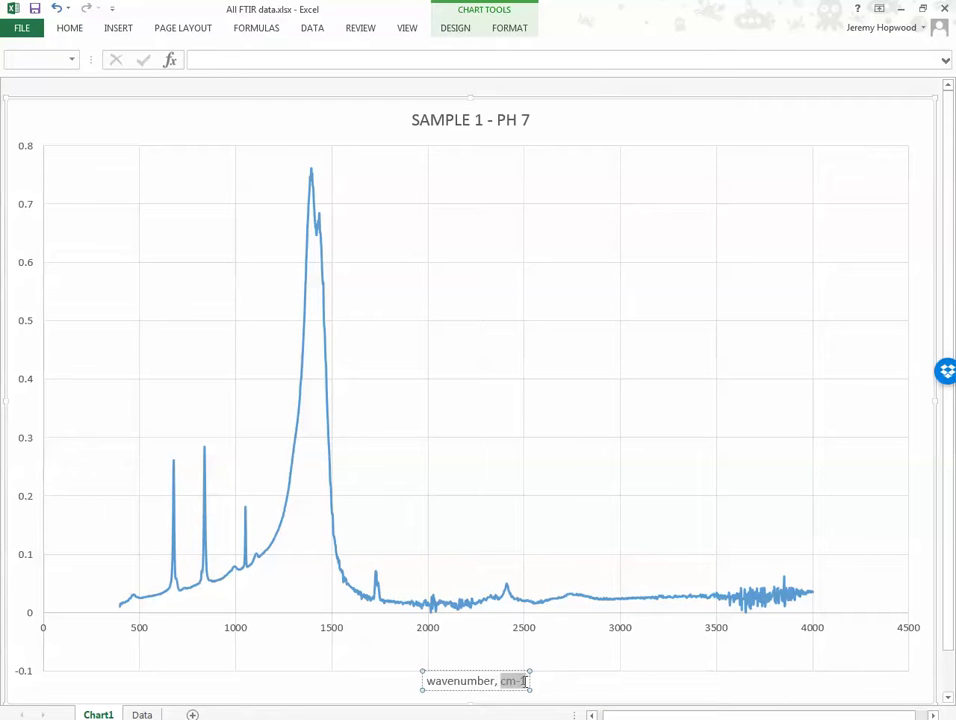
pyautogui.moveTo(516, 681); pyautogui.dragTo(523, 680)
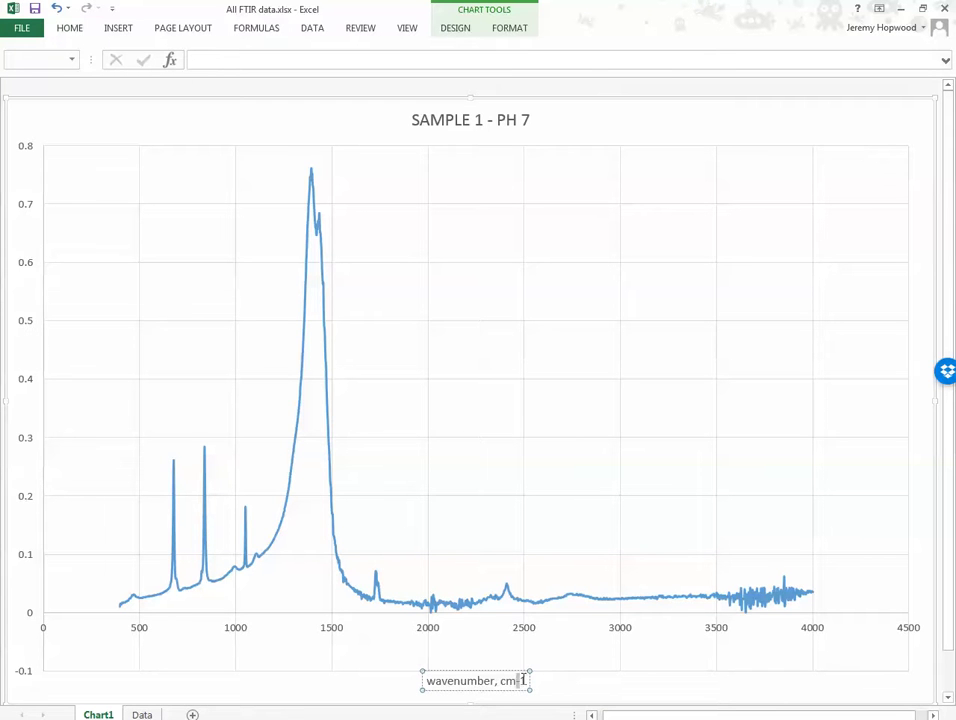
pyautogui.click(514, 32)
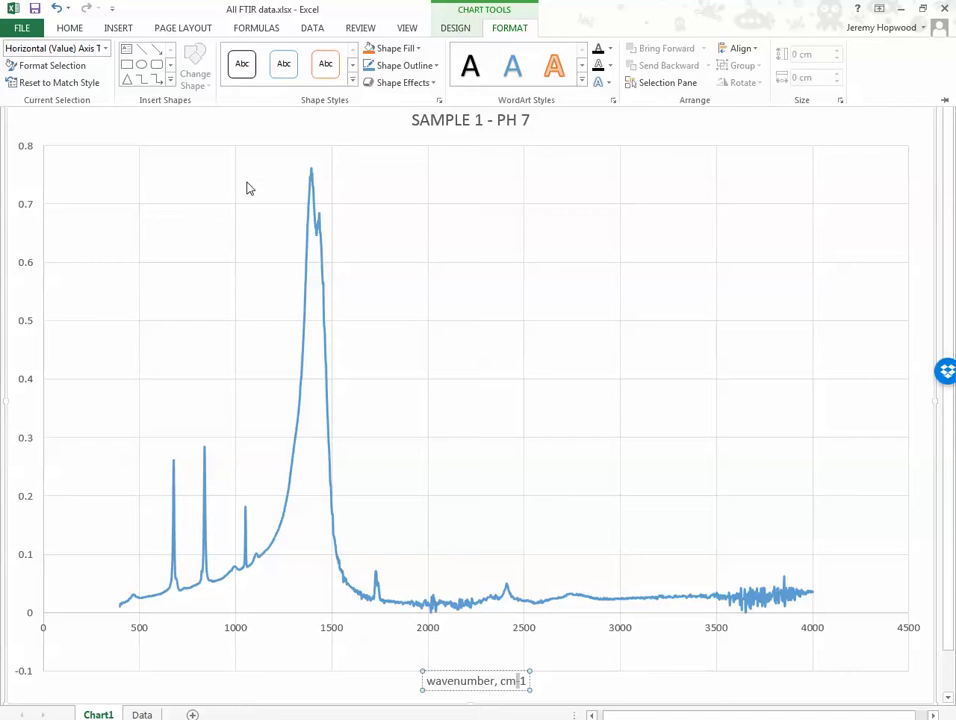
pyautogui.click(568, 664)
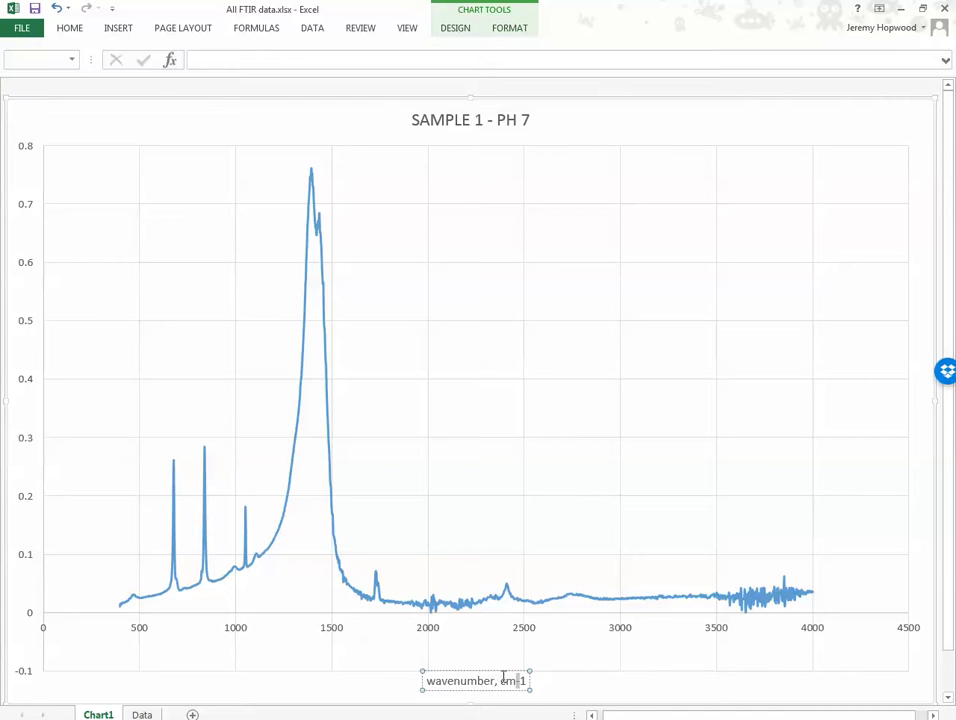
pyautogui.click(504, 678)
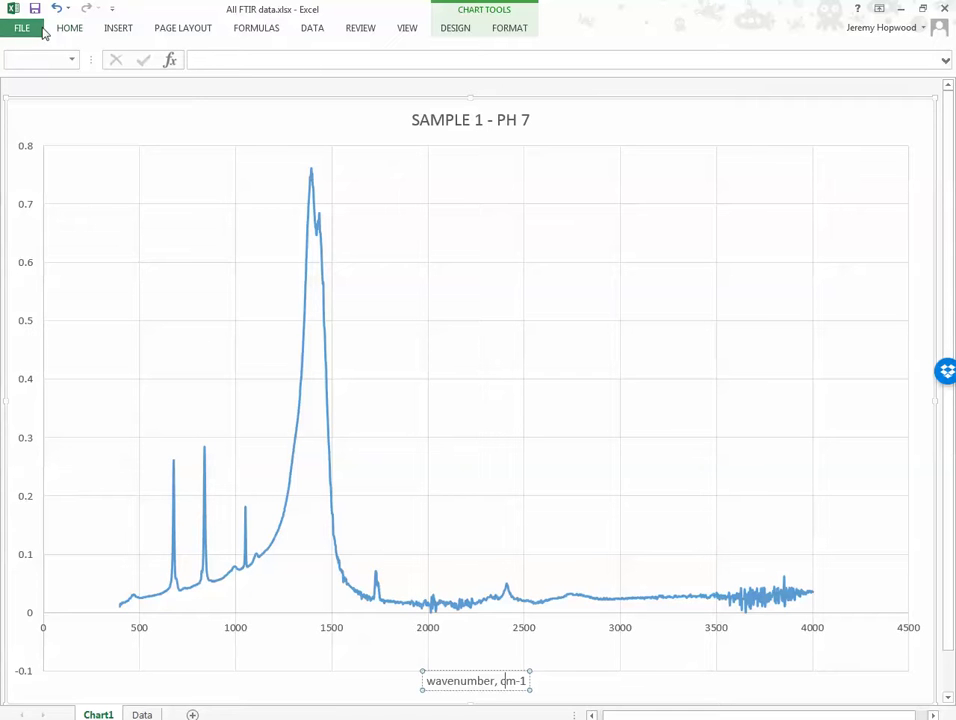
# Add a primary vertical axis title to the Sample 1 chart.
pyautogui.click(436, 30)
pyautogui.click(26, 75)
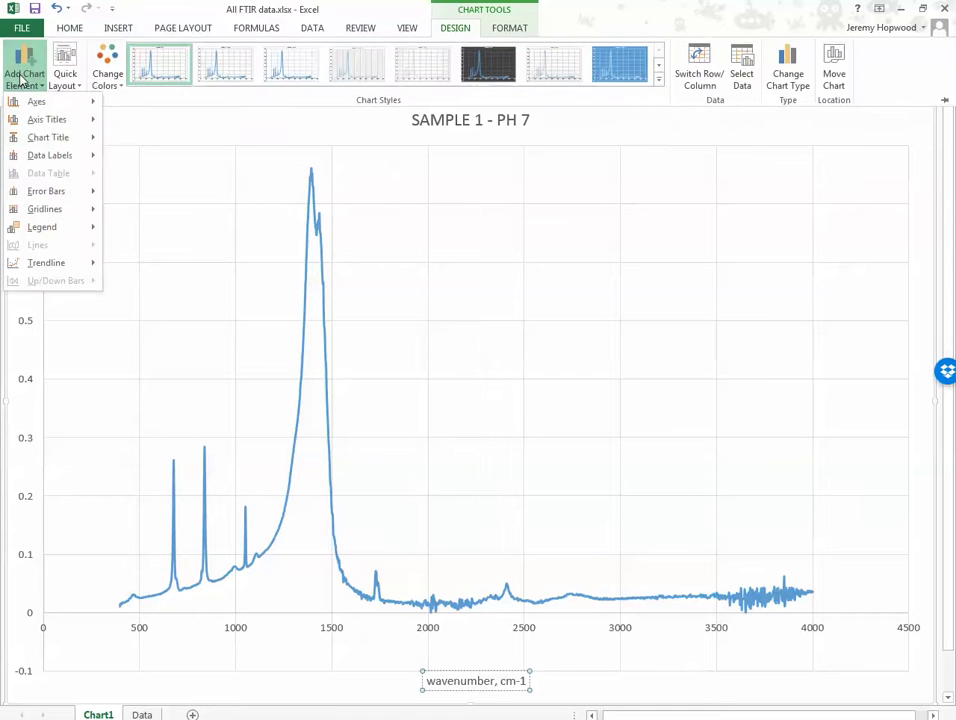
pyautogui.moveTo(48, 127)
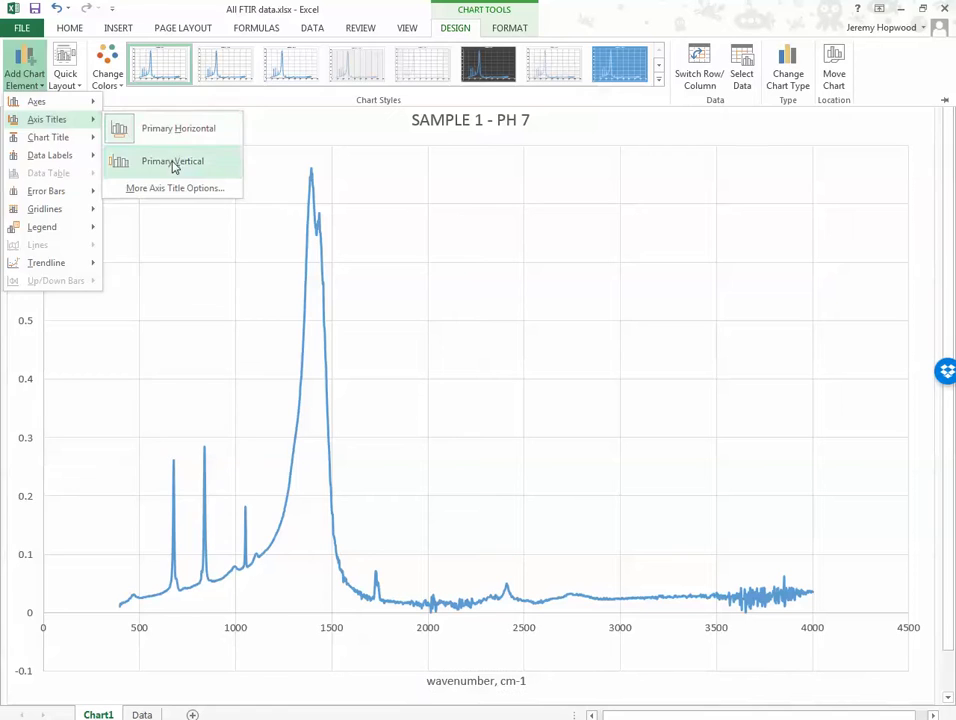
pyautogui.click(170, 162)
# Replace the vertical axis title's placeholder text with "Absorbance".
pyautogui.click(34, 423)
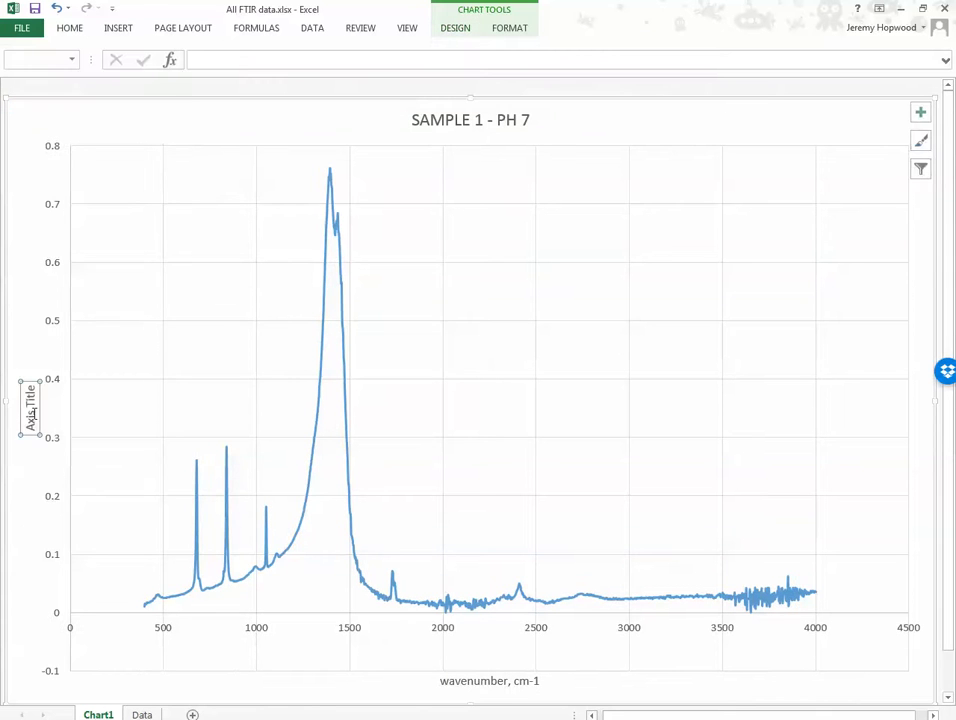
pyautogui.click(31, 408)
pyautogui.press('BackSpace')
pyautogui.press('BackSpace')
pyautogui.press('BackSpace')
pyautogui.press('BackSpace')
pyautogui.press('BackSpace')
pyautogui.press('BackSpace')
pyautogui.press('BackSpace')
pyautogui.press('BackSpace')
pyautogui.press('BackSpace')
pyautogui.press('BackSpace')
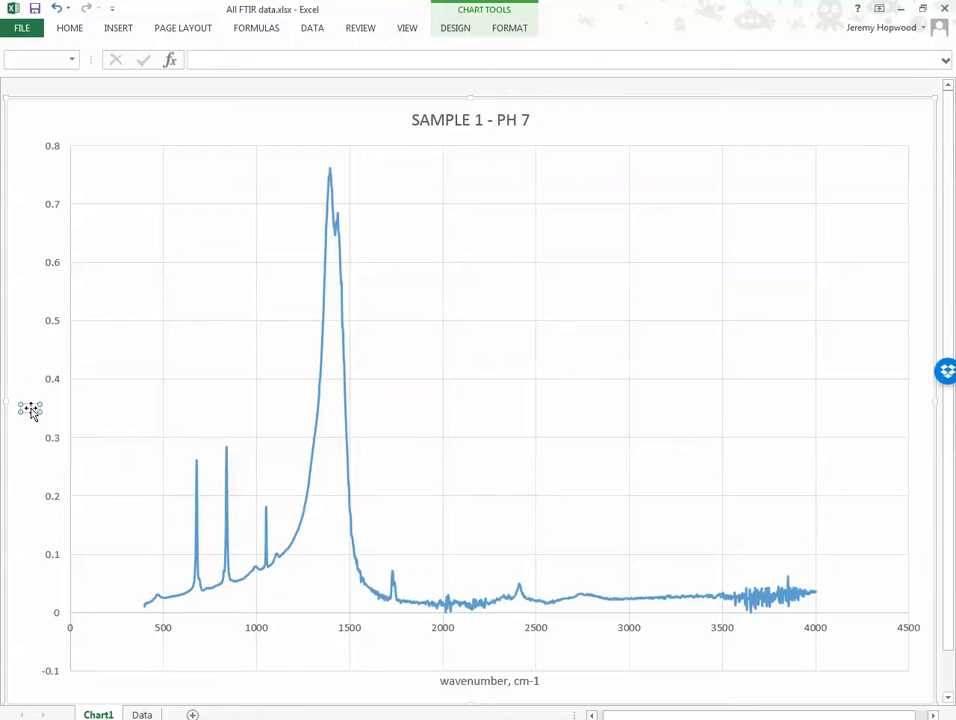
pyautogui.write('Absorbance')
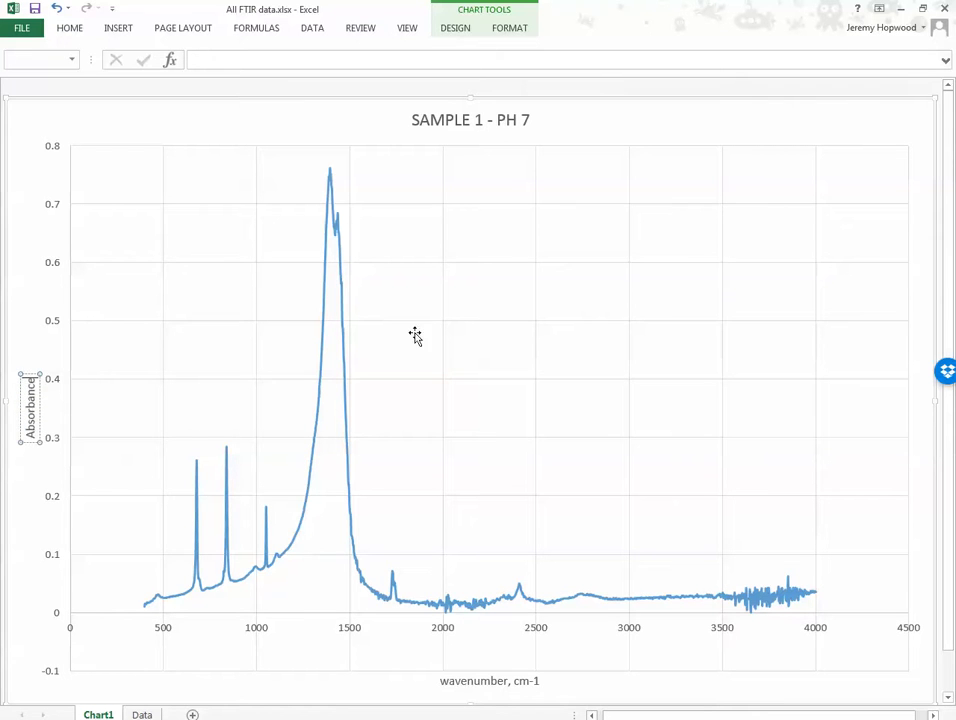
pyautogui.click(445, 338)
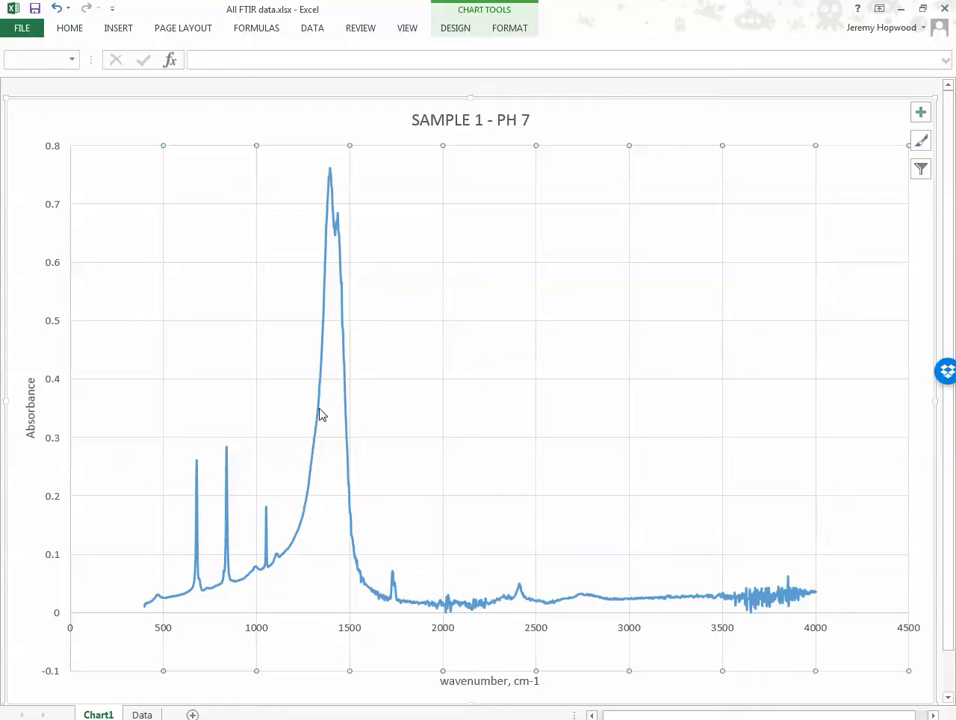
# Format the Sample 1 curve as a solid black line.
pyautogui.moveTo(320, 414)
pyautogui.click(252, 580)
pyautogui.rightClick(252, 578)
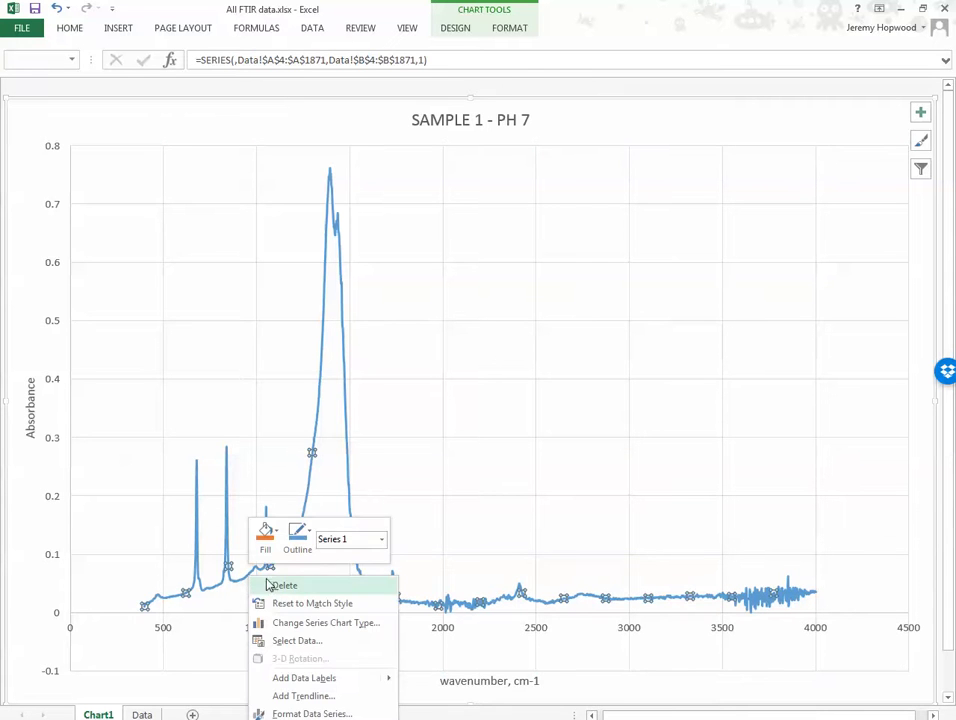
pyautogui.click(262, 714)
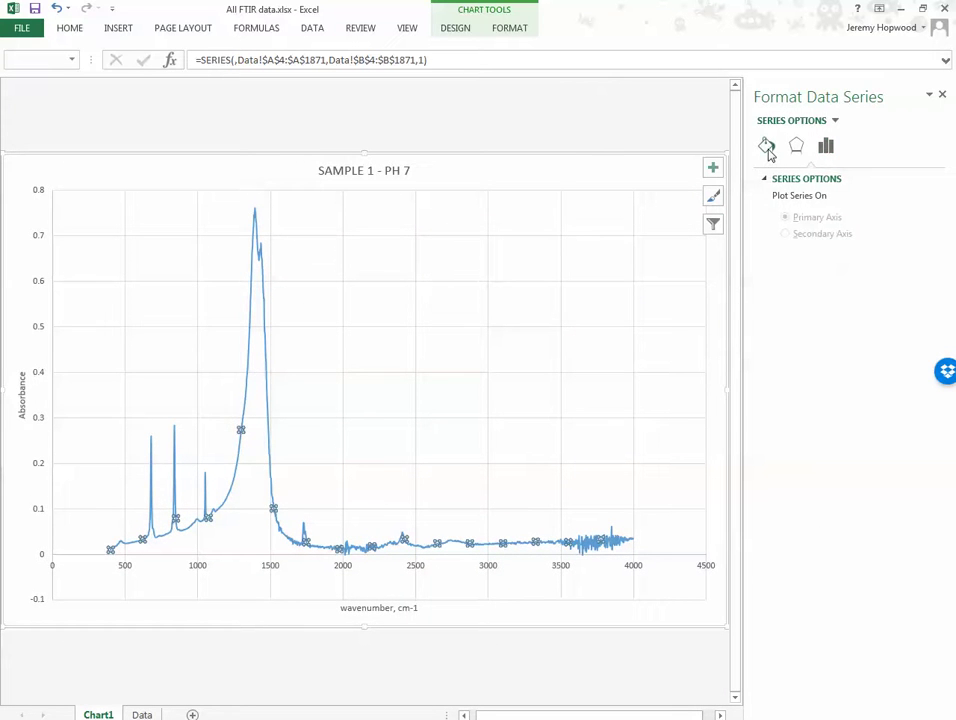
pyautogui.click(768, 150)
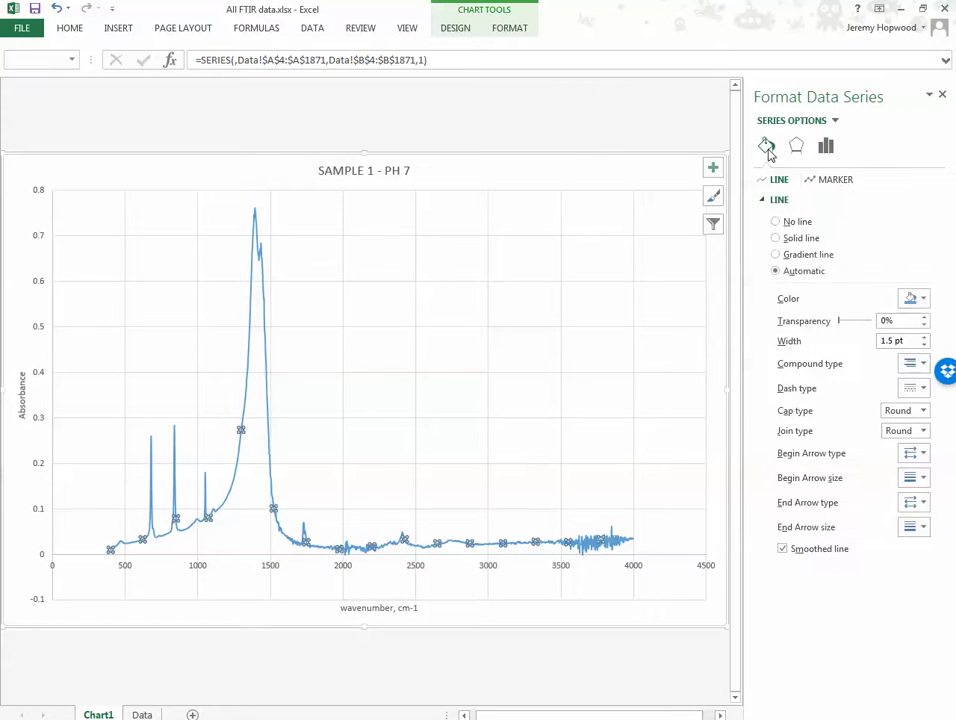
pyautogui.click(777, 239)
pyautogui.click(922, 298)
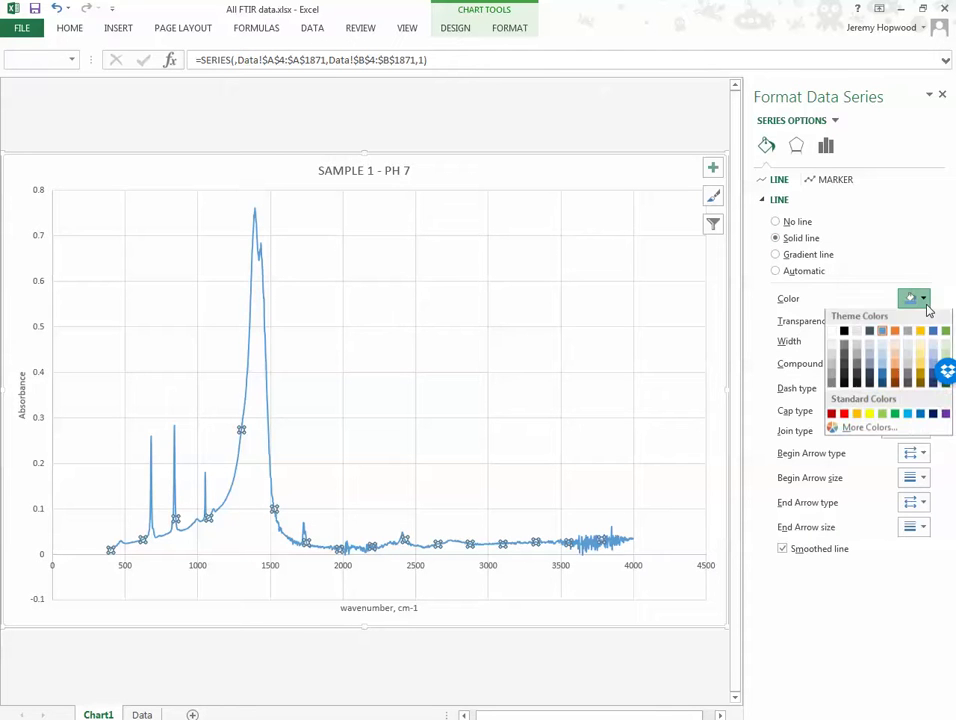
pyautogui.click(846, 336)
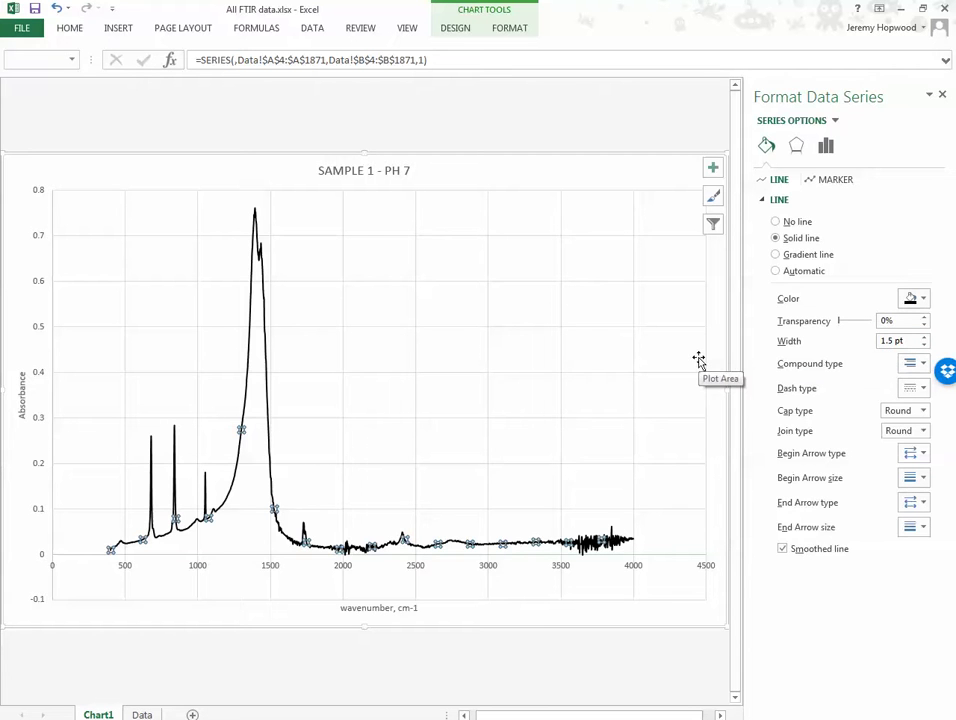
# Set the horizontal wavenumber axis's maximum bound to 4000.
pyautogui.click(542, 609)
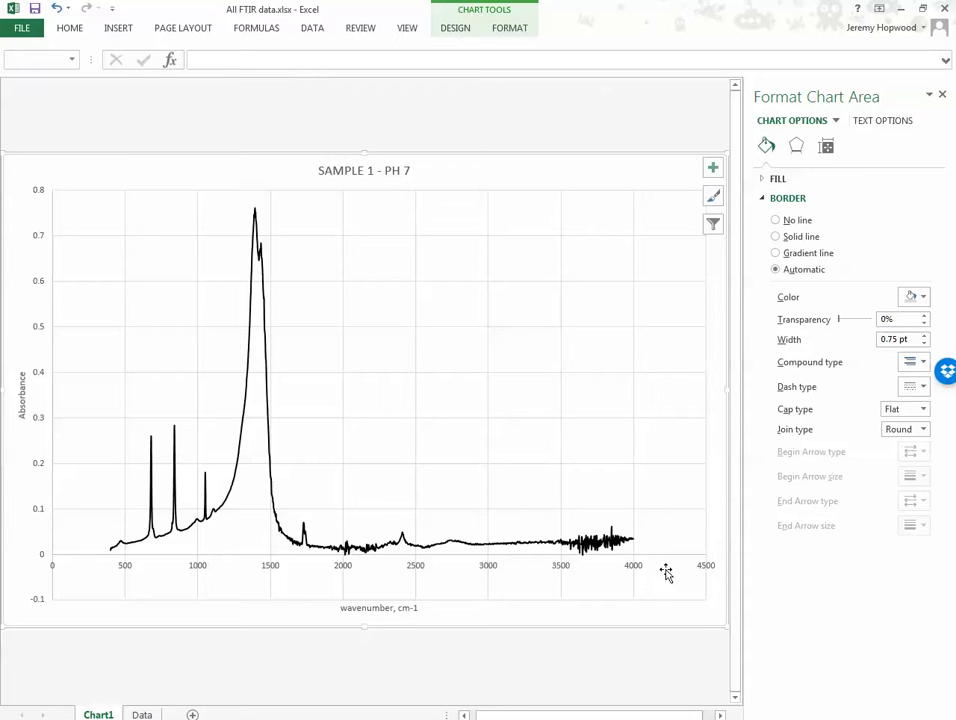
pyautogui.click(271, 568)
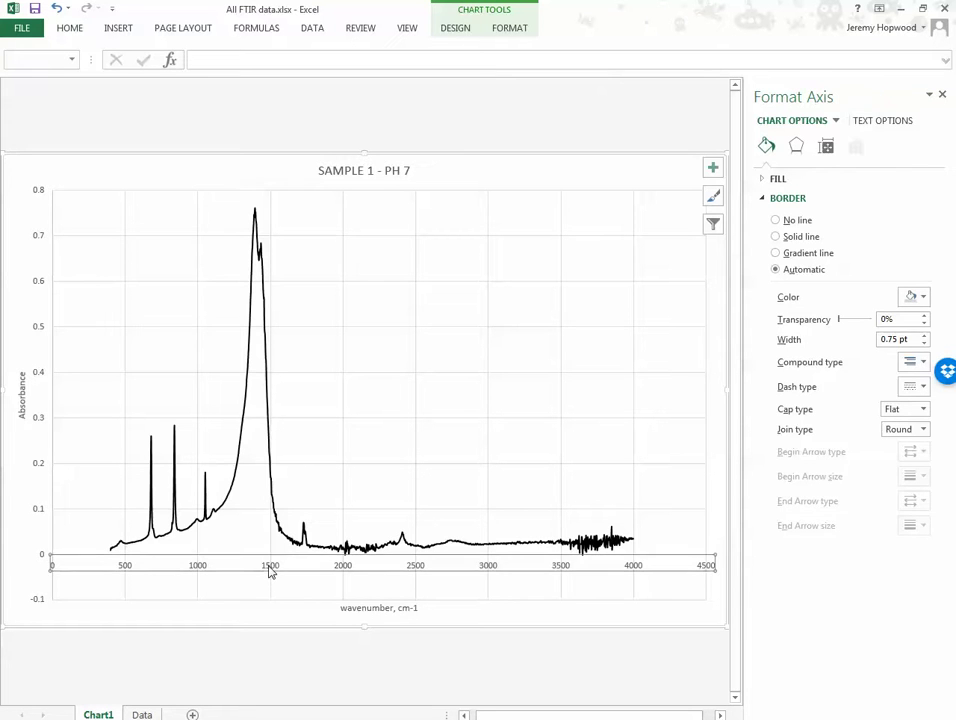
pyautogui.click(258, 578)
pyautogui.click(271, 565)
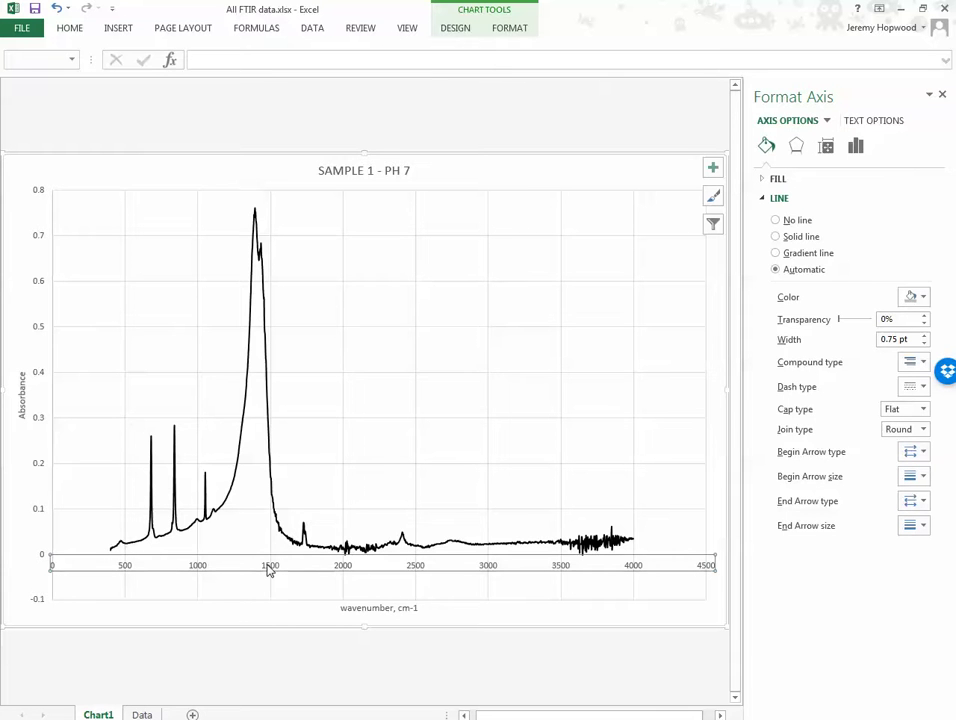
pyautogui.rightClick(268, 568)
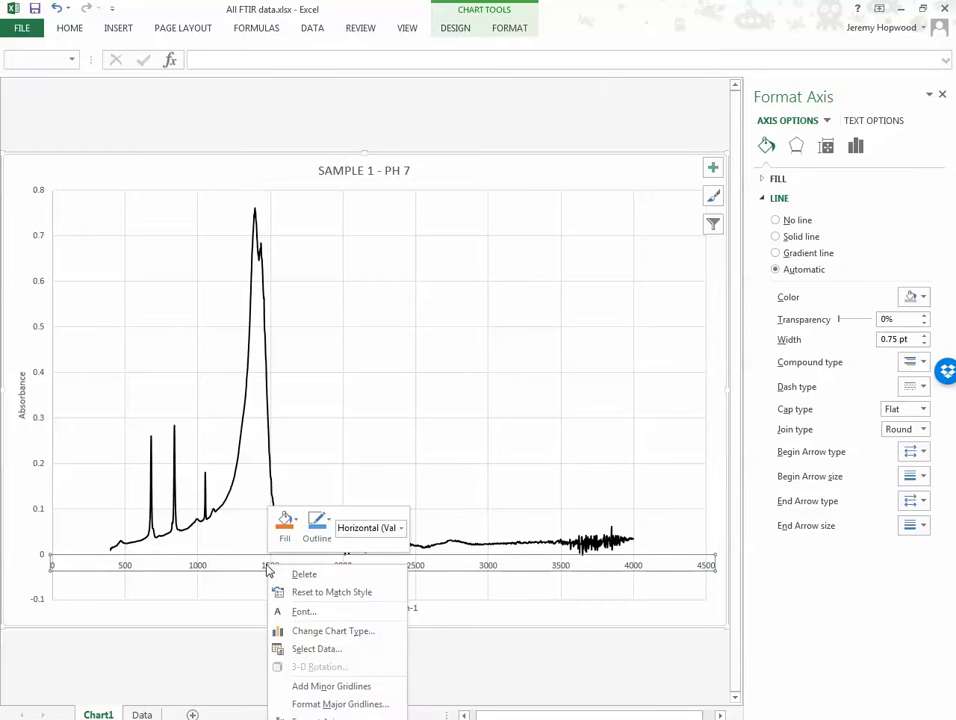
pyautogui.click(320, 717)
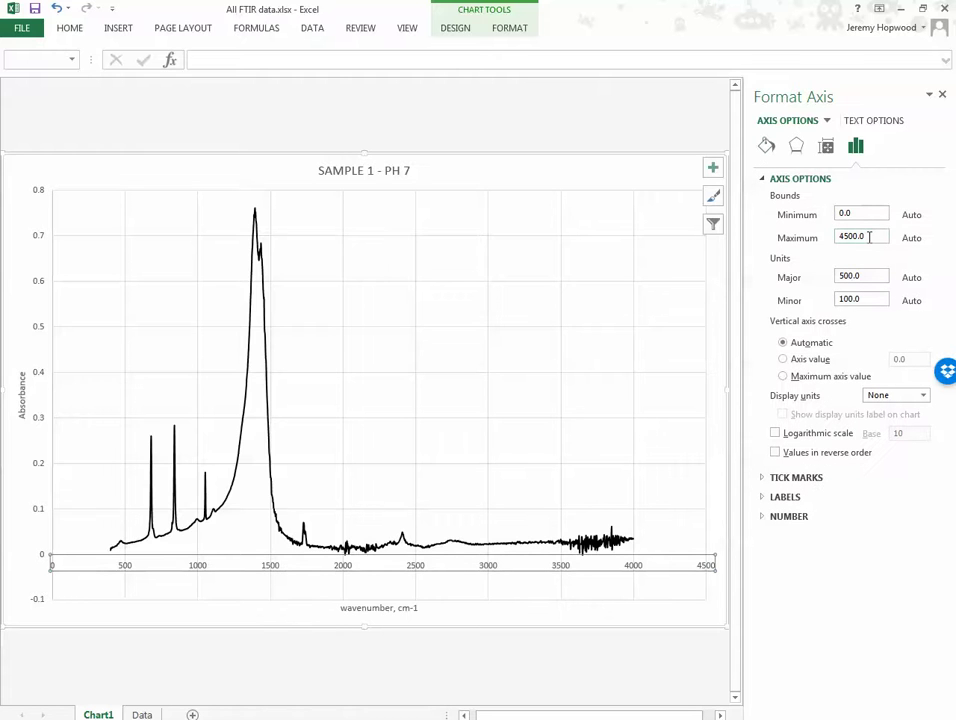
pyautogui.moveTo(866, 236); pyautogui.dragTo(804, 241)
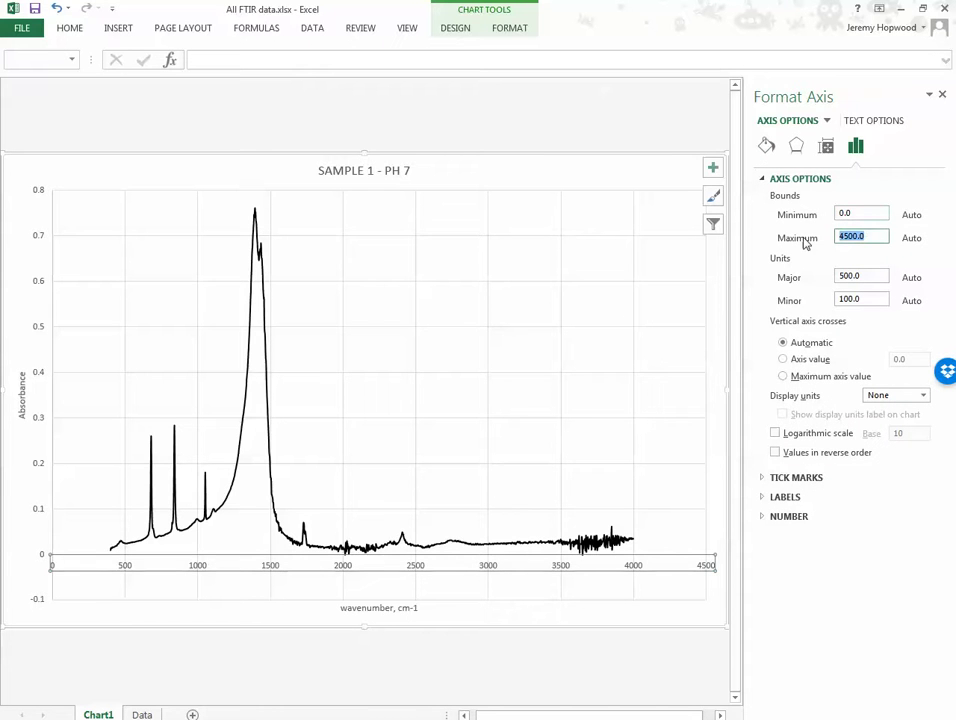
pyautogui.write('40')
pyautogui.press('Return')
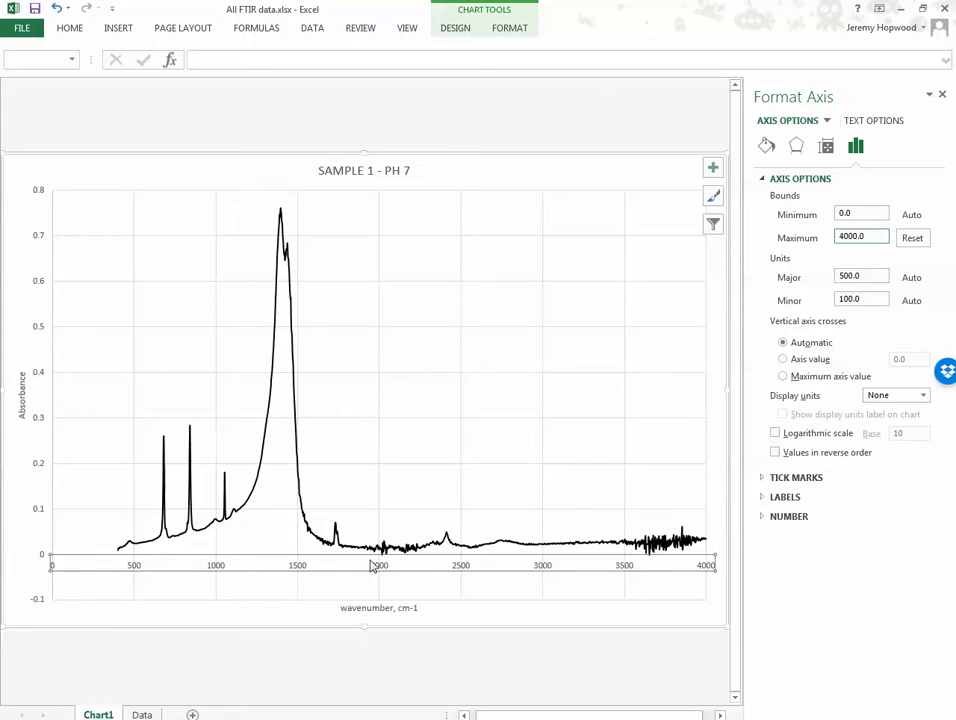
pyautogui.rightClick(137, 571)
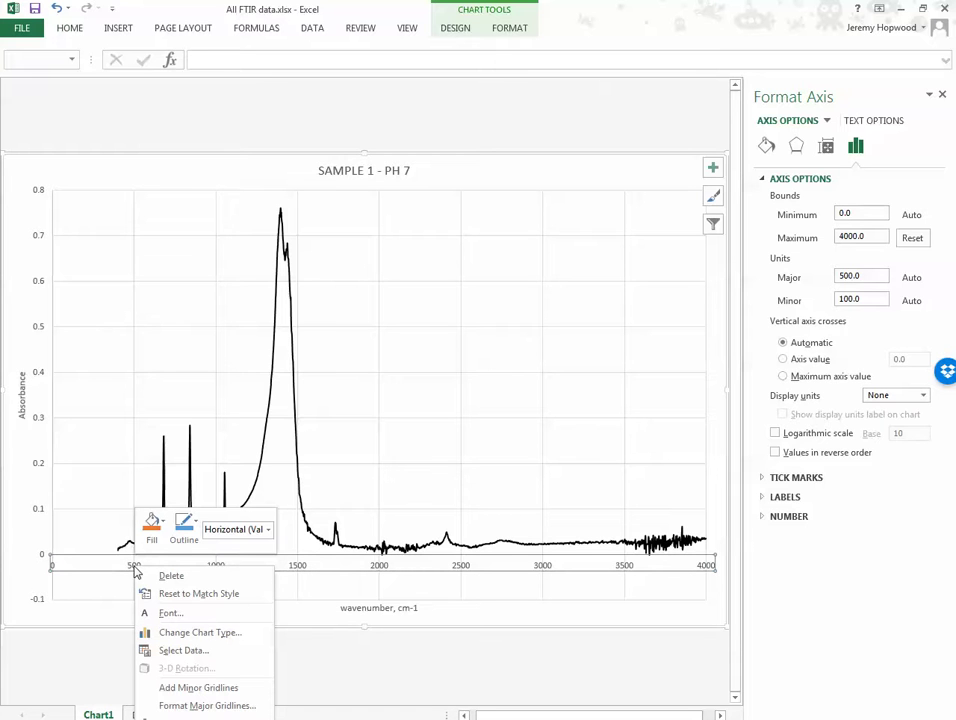
pyautogui.click(200, 718)
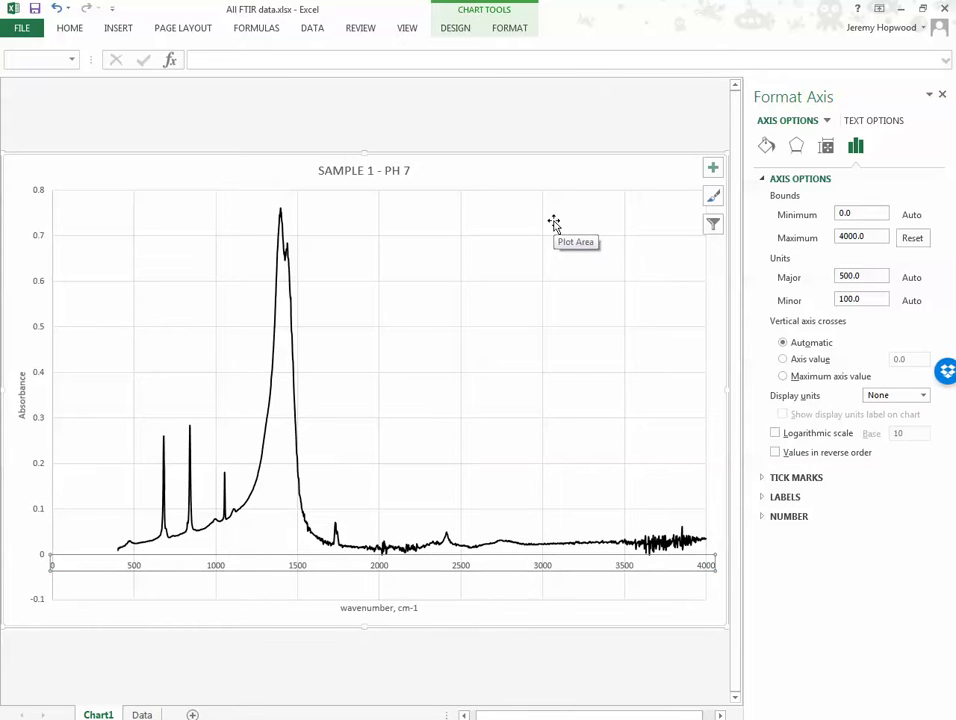
pyautogui.click(796, 518)
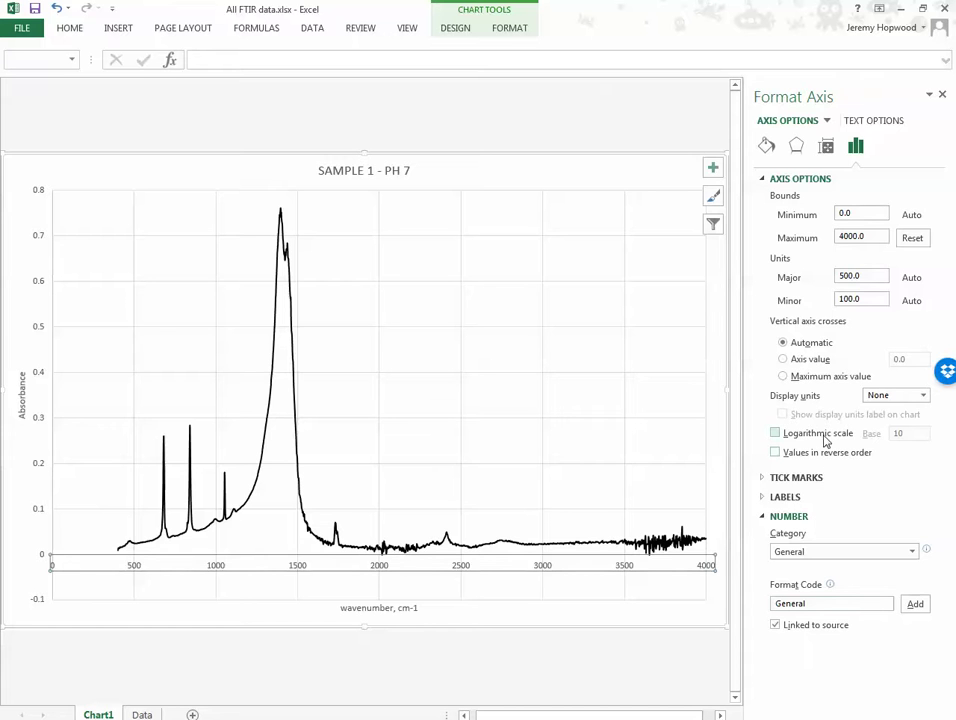
pyautogui.click(324, 597)
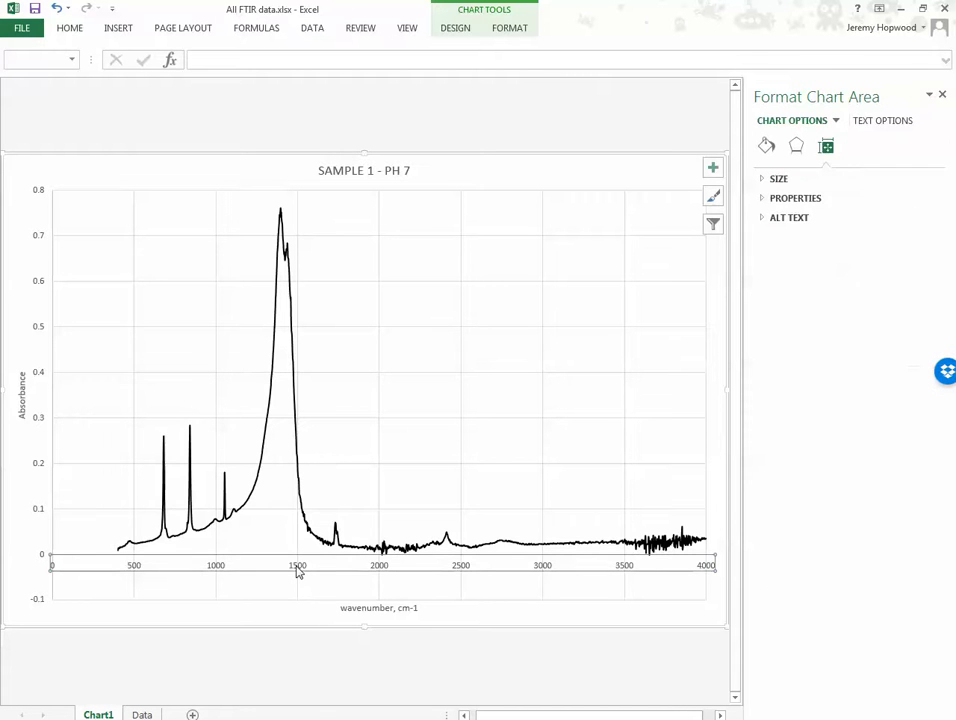
# Set the font size of the horizontal axis's number labels to 14.
pyautogui.click(297, 572)
pyautogui.rightClick(302, 568)
pyautogui.click(332, 612)
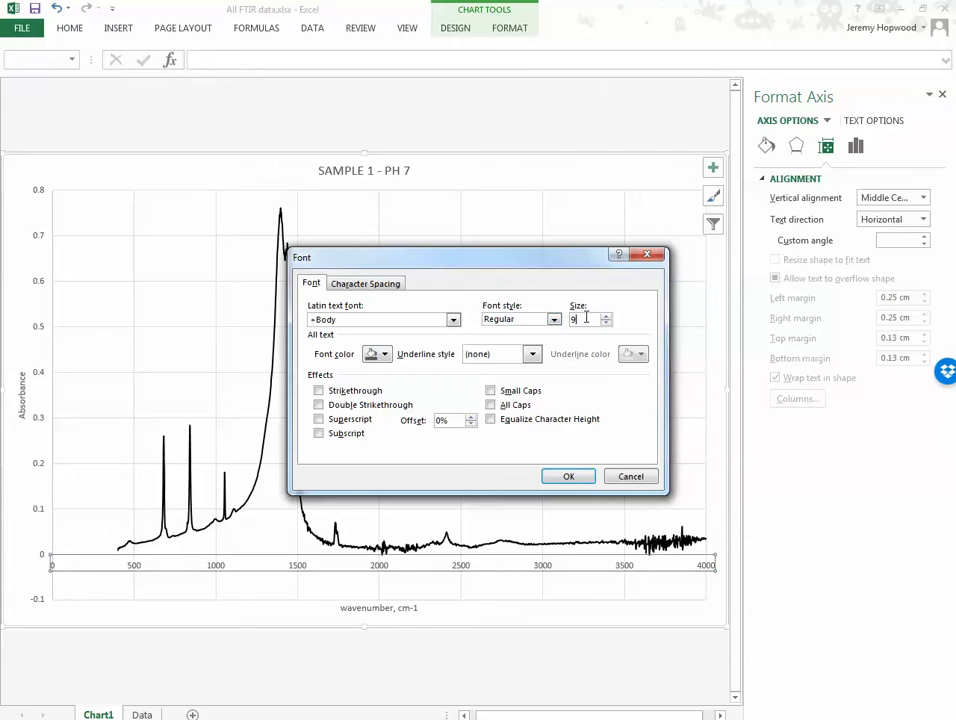
pyautogui.click(575, 318)
pyautogui.write('14')
pyautogui.press('Return')
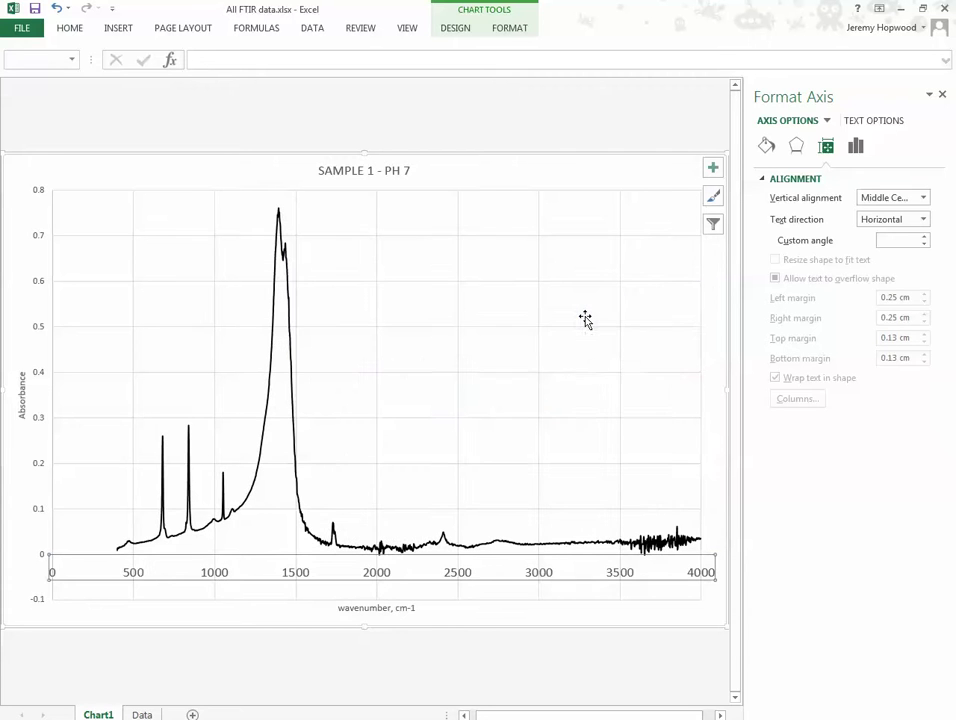
# Change the font color of the horizontal axis's number labels to black.
pyautogui.rightClick(289, 577)
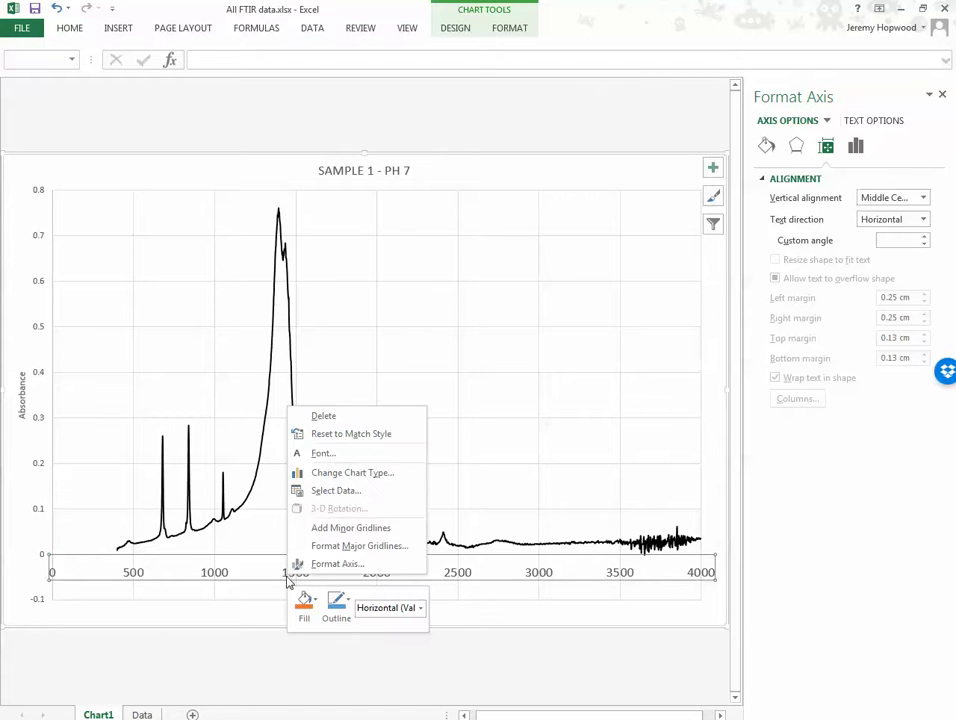
pyautogui.click(320, 436)
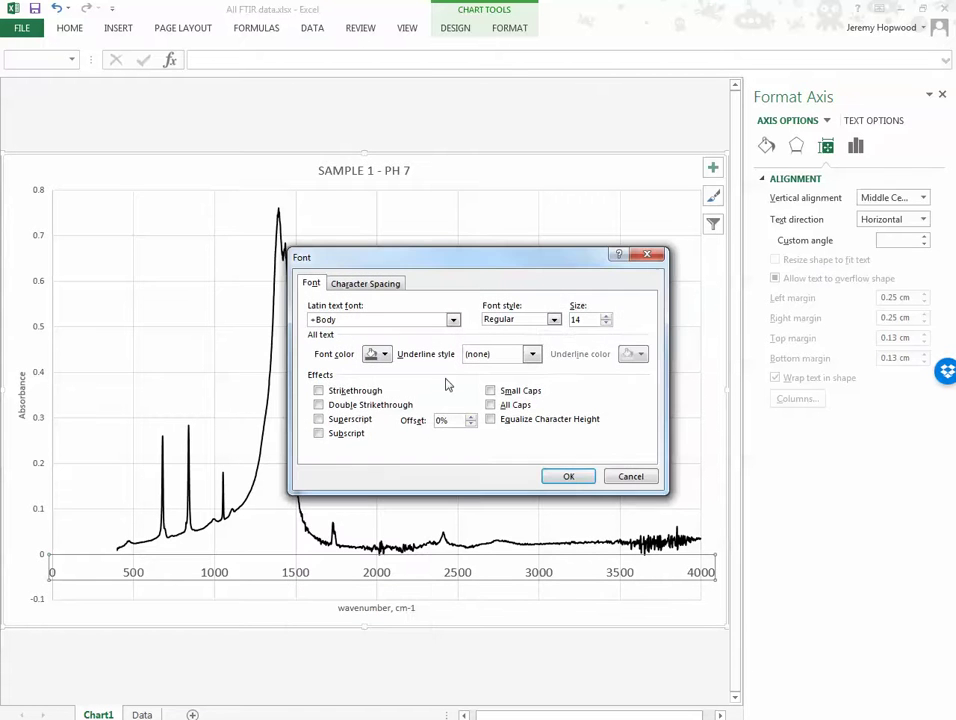
pyautogui.click(384, 358)
pyautogui.click(373, 371)
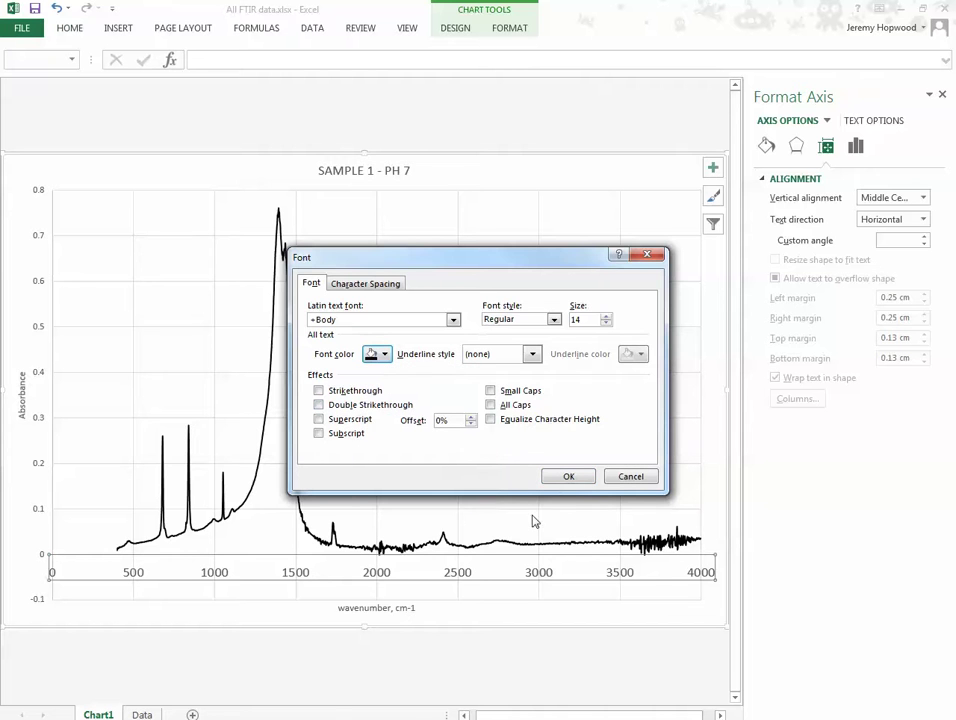
pyautogui.click(567, 477)
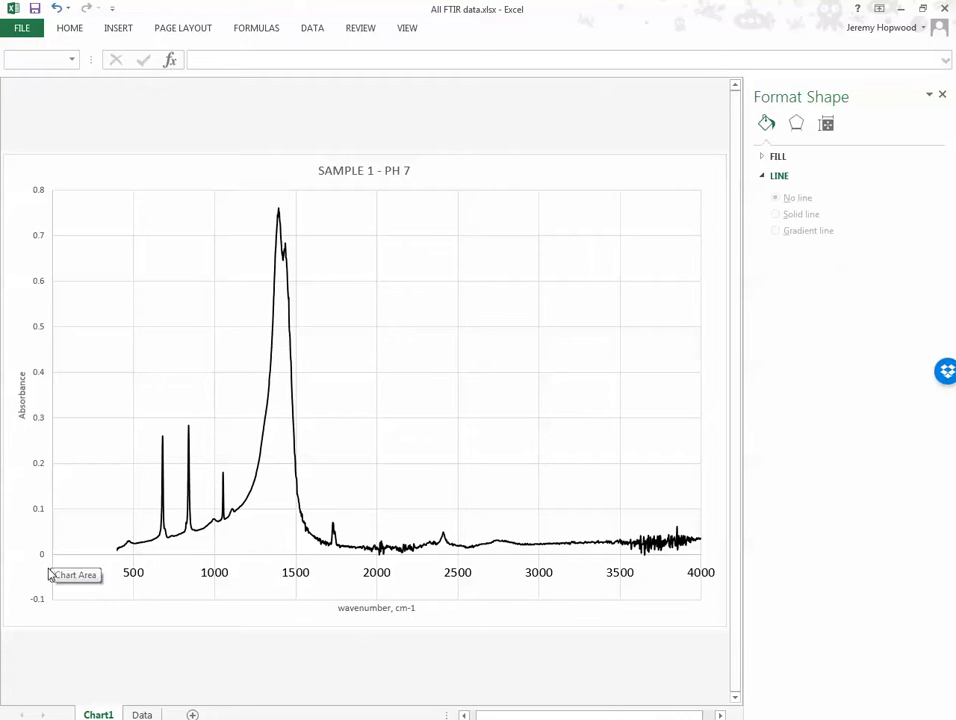
# Set both the major and minor tick marks of the horizontal axis to Outside.
pyautogui.click(133, 578)
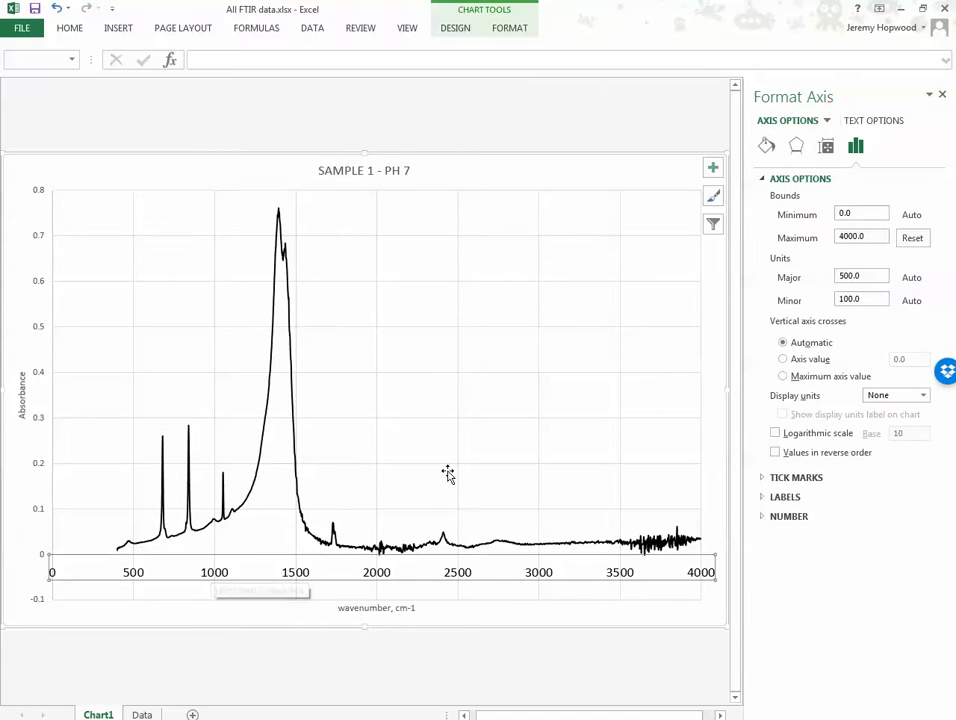
pyautogui.click(780, 478)
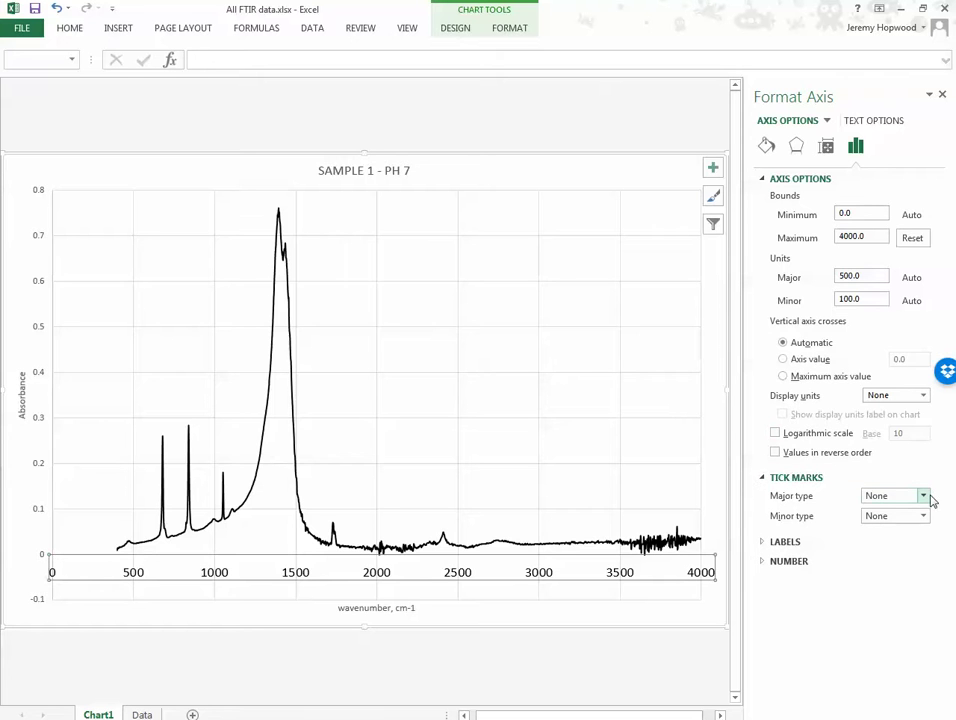
pyautogui.click(924, 497)
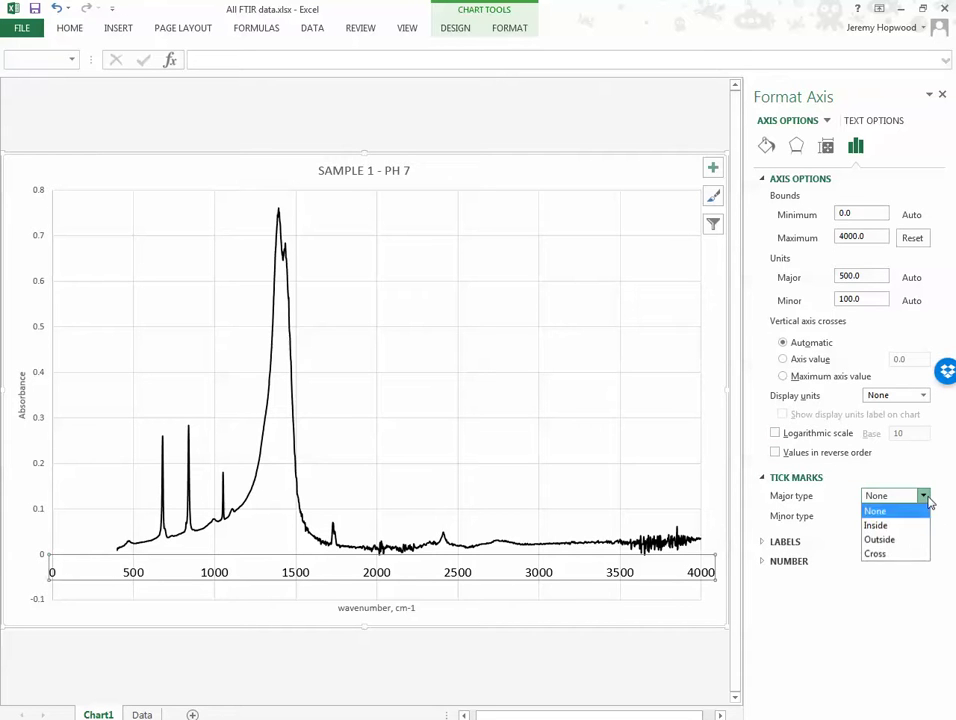
pyautogui.click(882, 525)
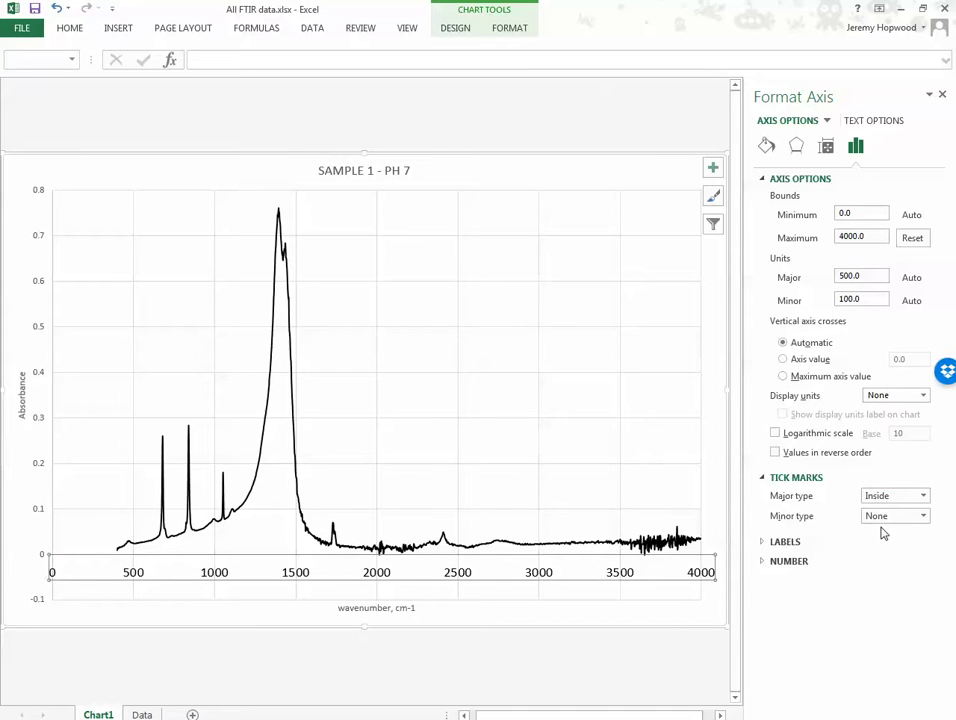
pyautogui.click(922, 496)
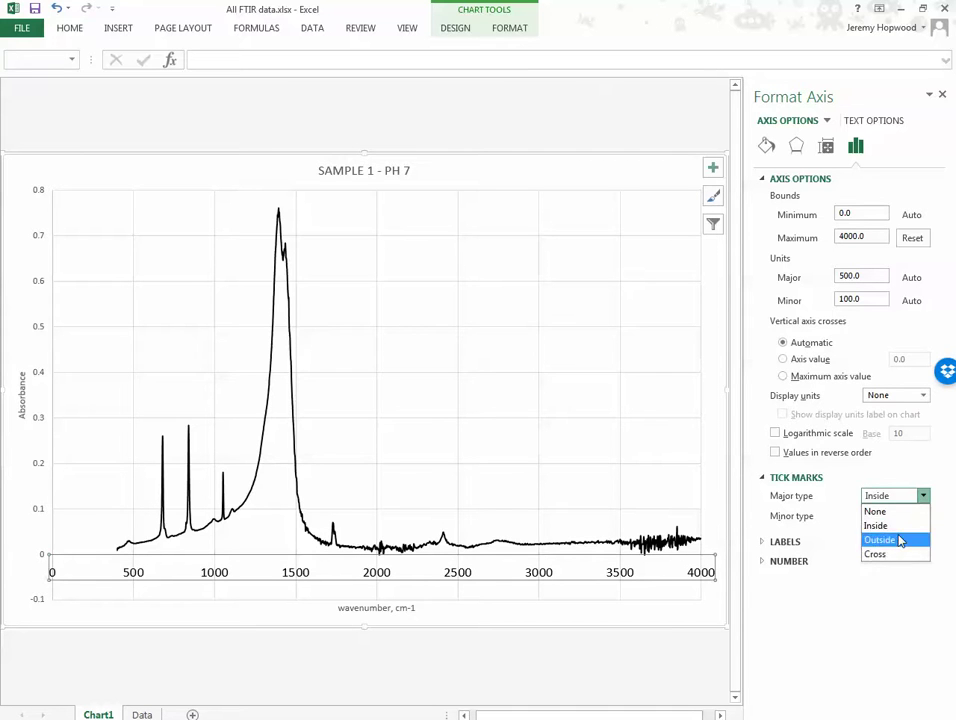
pyautogui.click(900, 539)
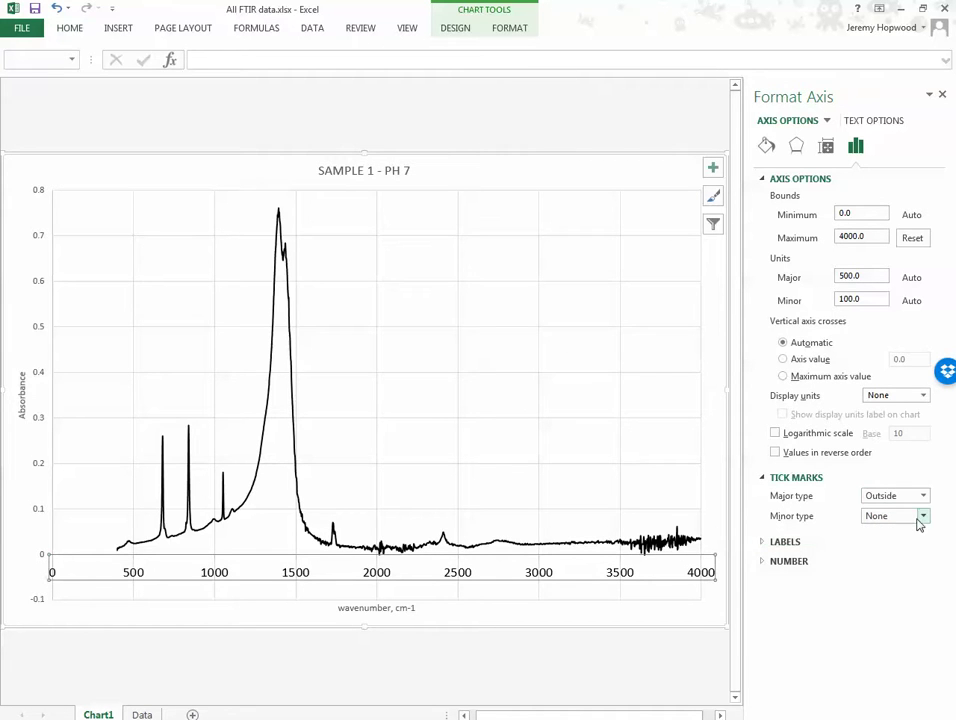
pyautogui.click(922, 516)
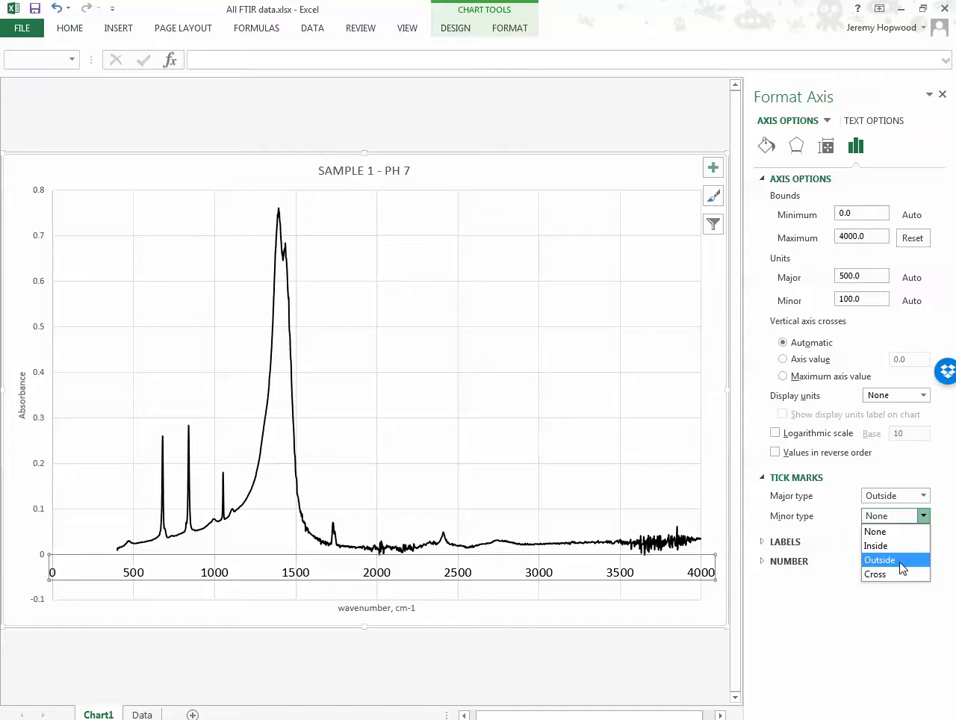
pyautogui.click(902, 560)
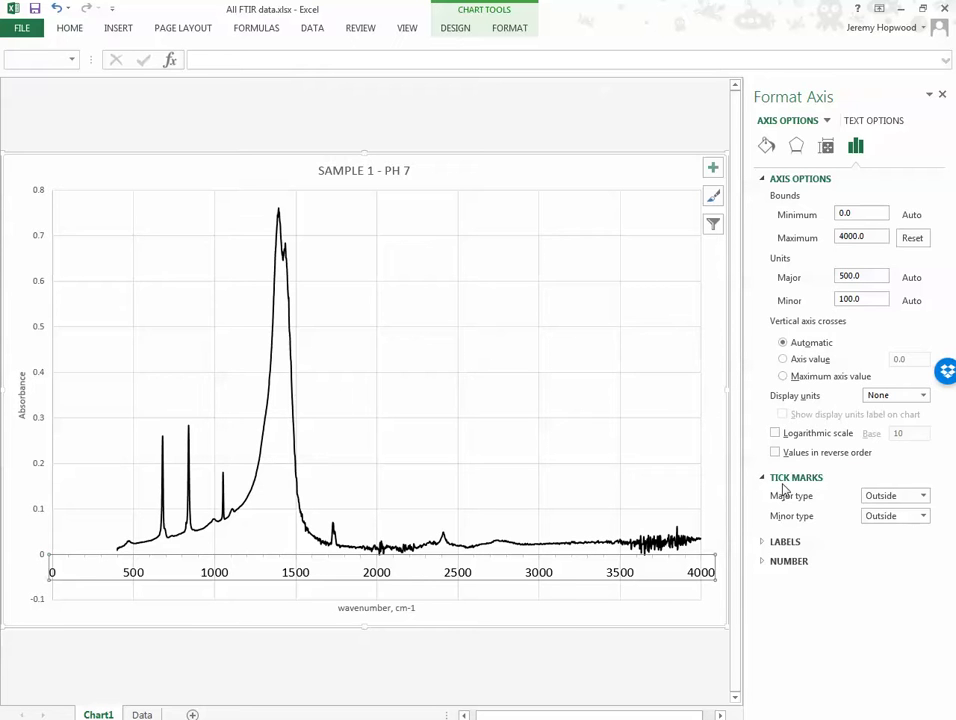
# Format the horizontal axis line as a solid black line with a width of 2.5 pt.
pyautogui.click(767, 146)
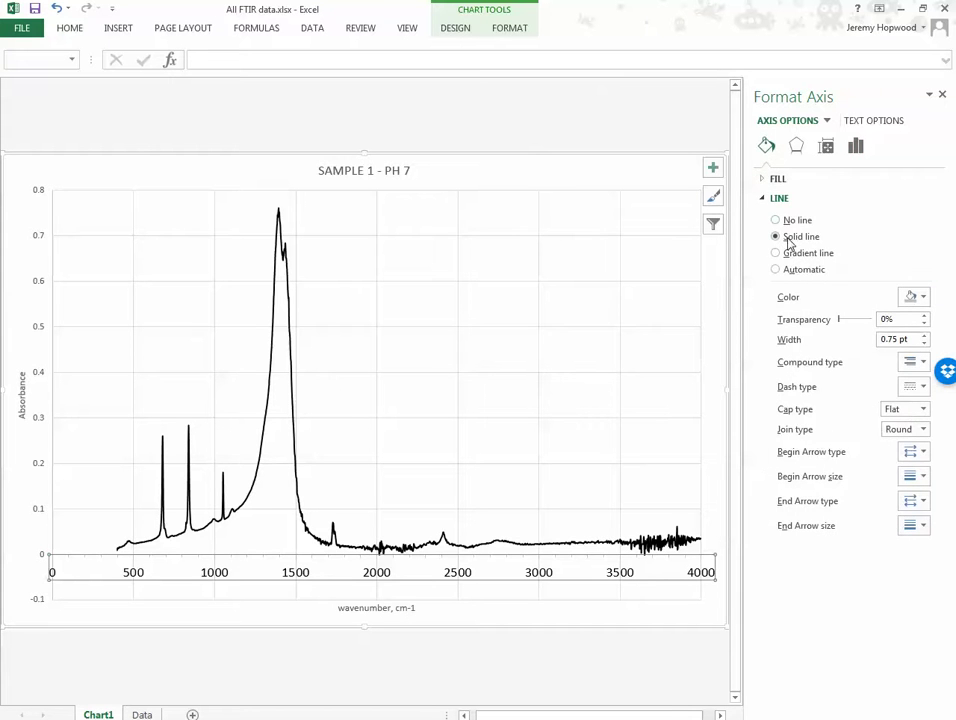
pyautogui.click(924, 336)
pyautogui.click(924, 336)
pyautogui.click(924, 336)
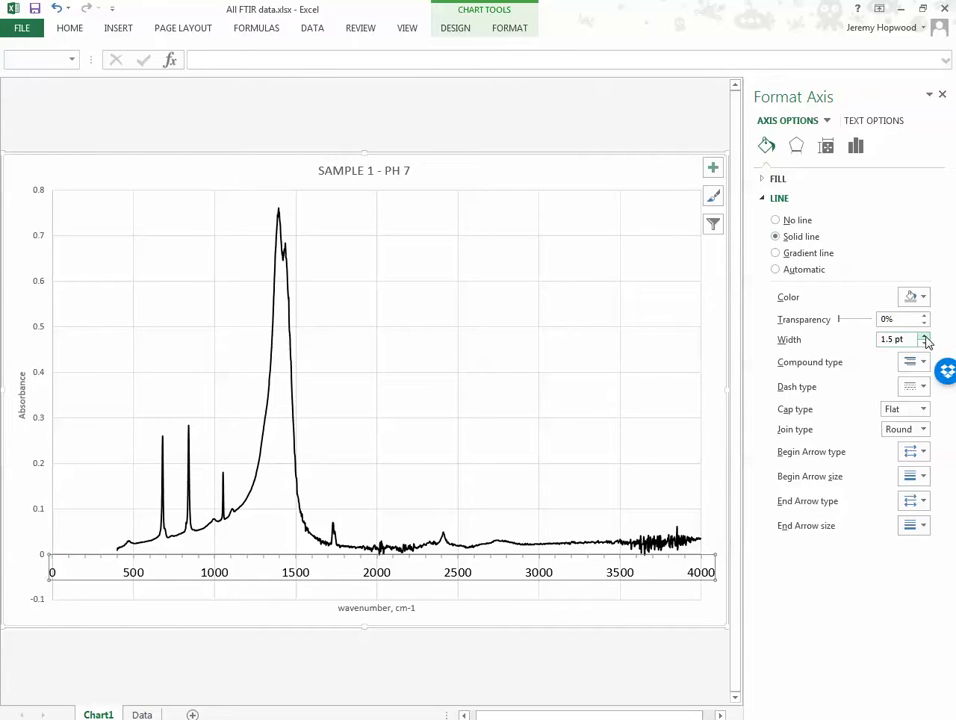
pyautogui.click(924, 336)
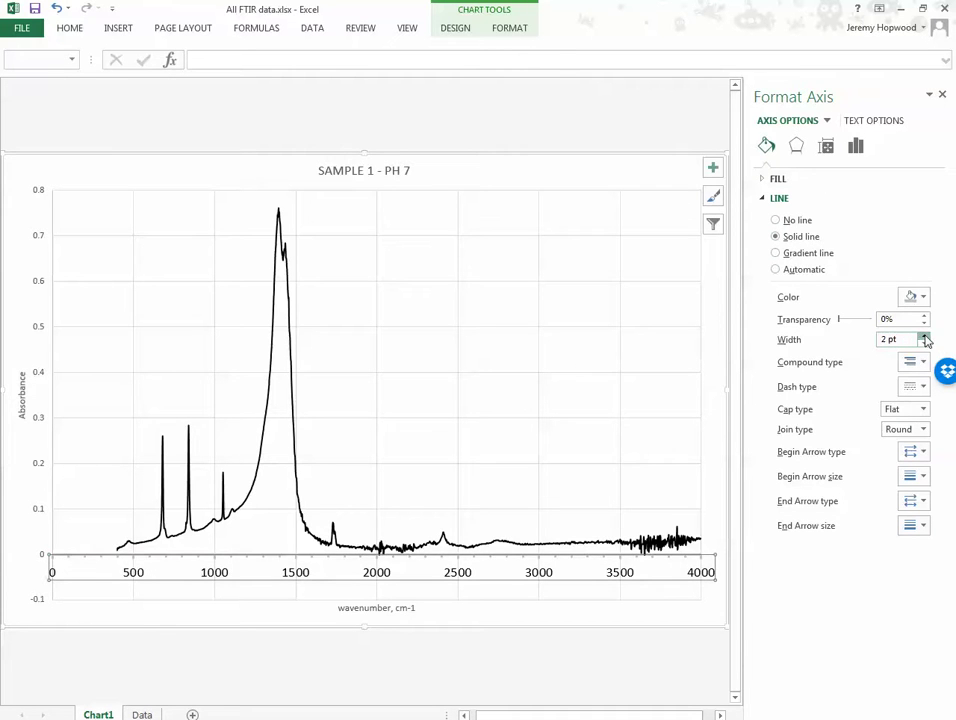
pyautogui.click(924, 336)
pyautogui.click(924, 336)
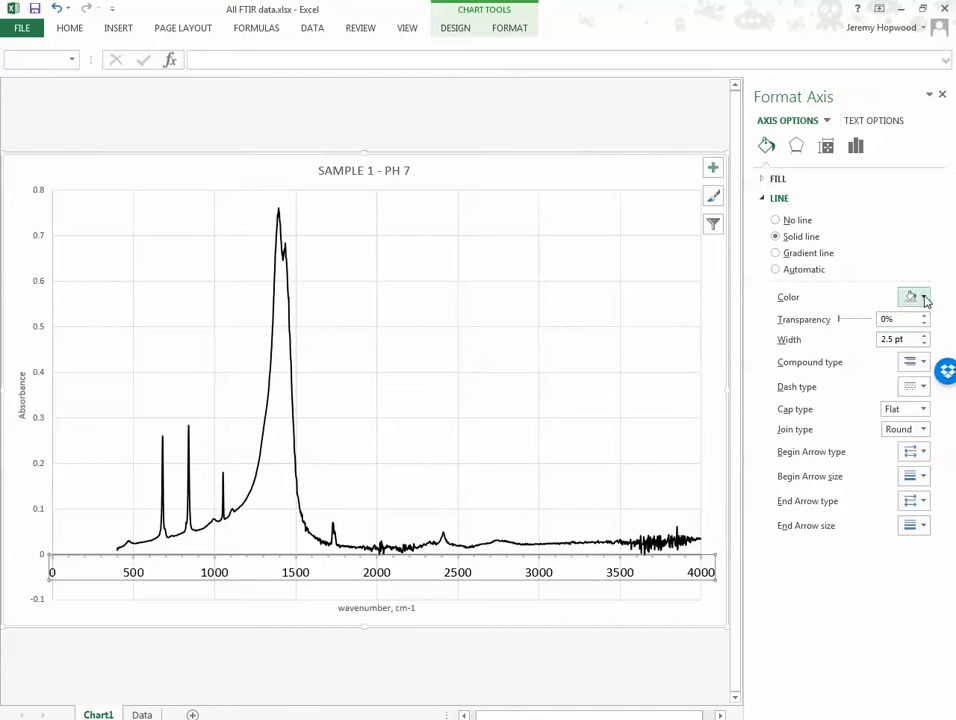
pyautogui.click(922, 297)
pyautogui.click(843, 333)
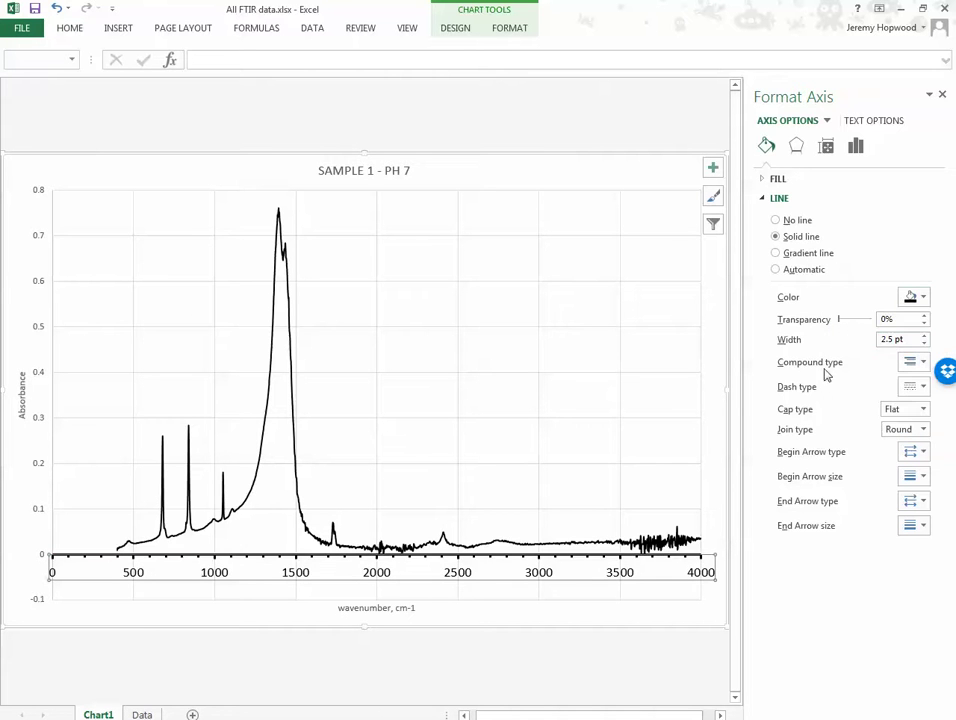
# Reduce the width of the horizontal axis line to 1.75 pt.
pyautogui.click(924, 344)
pyautogui.click(924, 344)
pyautogui.click(924, 344)
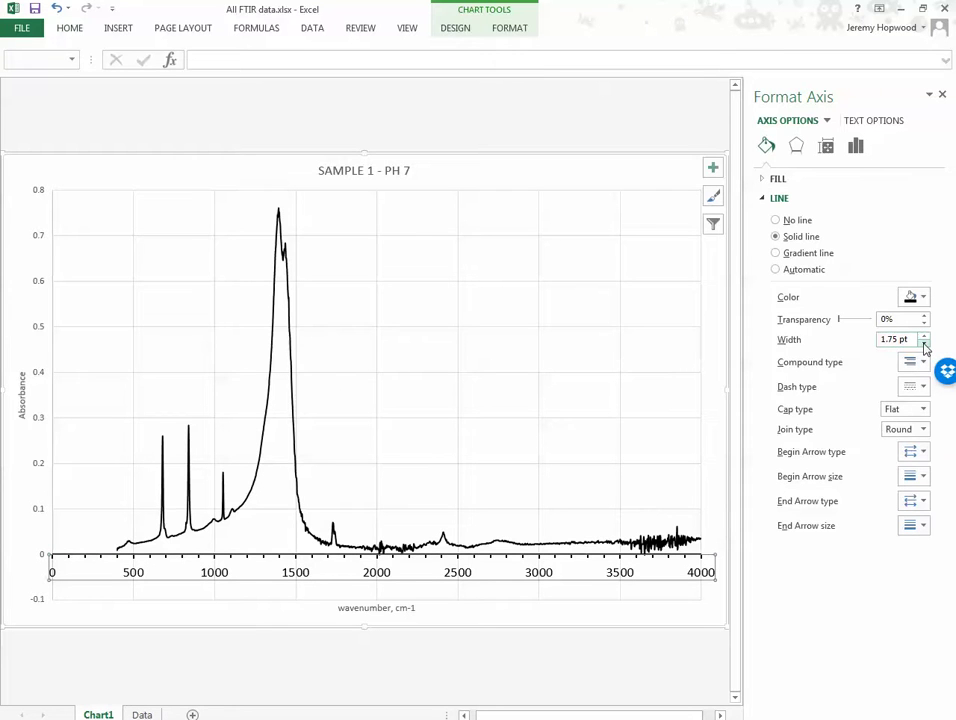
pyautogui.click(246, 651)
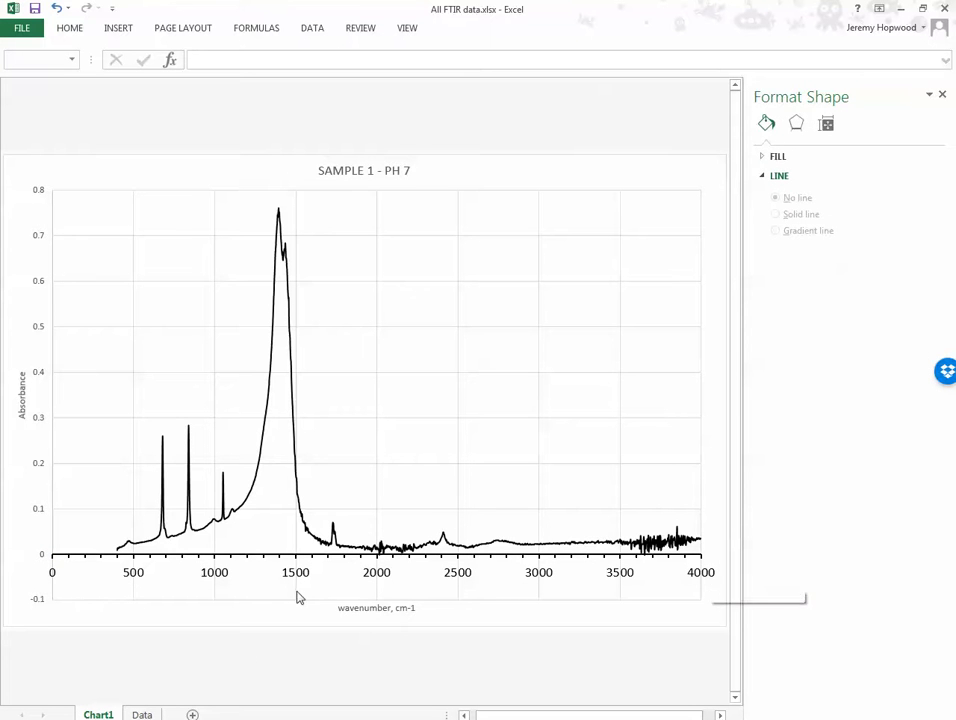
# Set the font size of the horizontal axis title "wavenumber, cm-1" to 18.
pyautogui.click(357, 607)
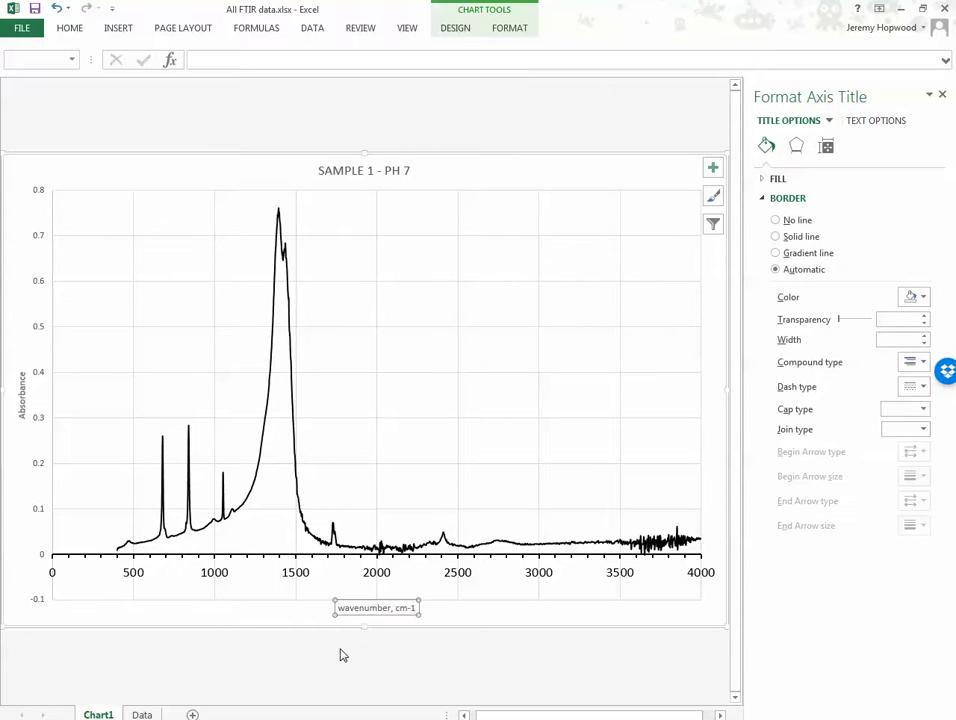
pyautogui.click(349, 608)
pyautogui.tripleClick(349, 607)
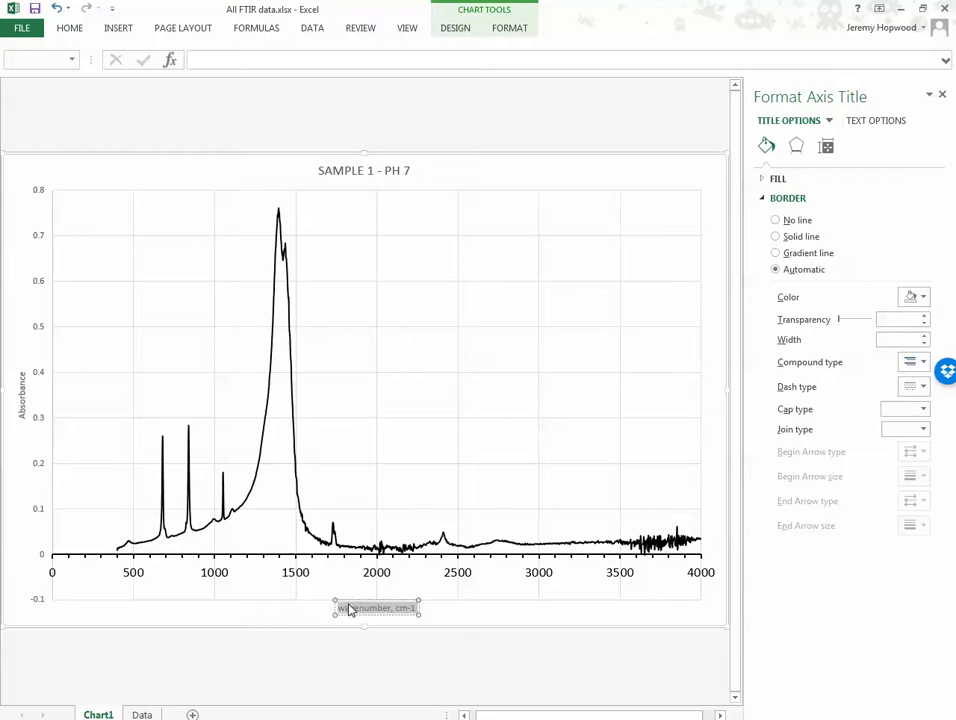
pyautogui.click(67, 30)
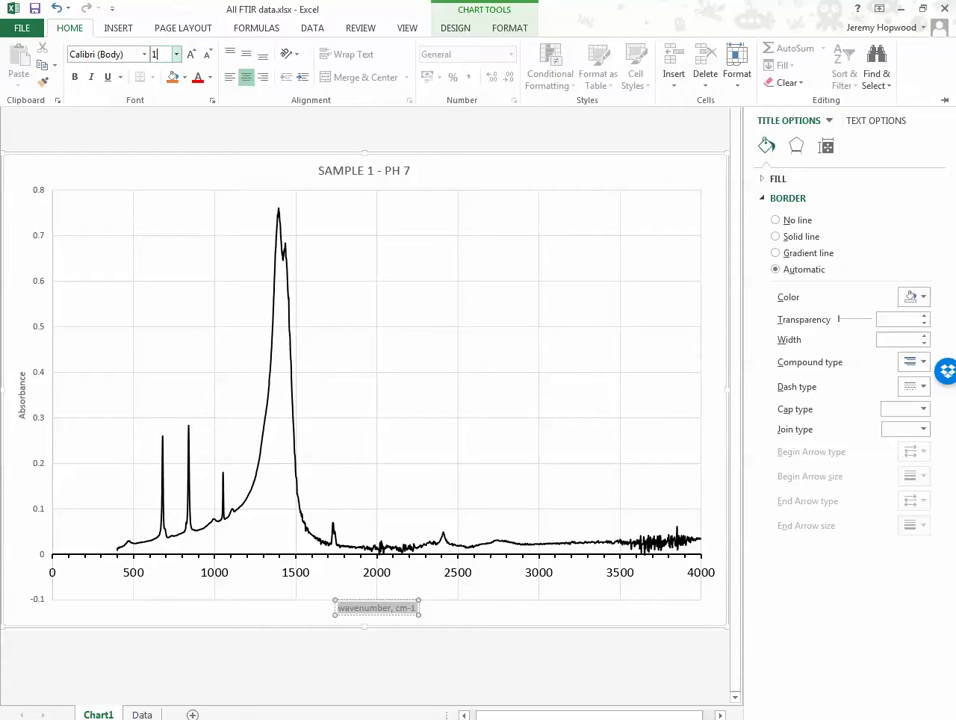
pyautogui.press('Return')
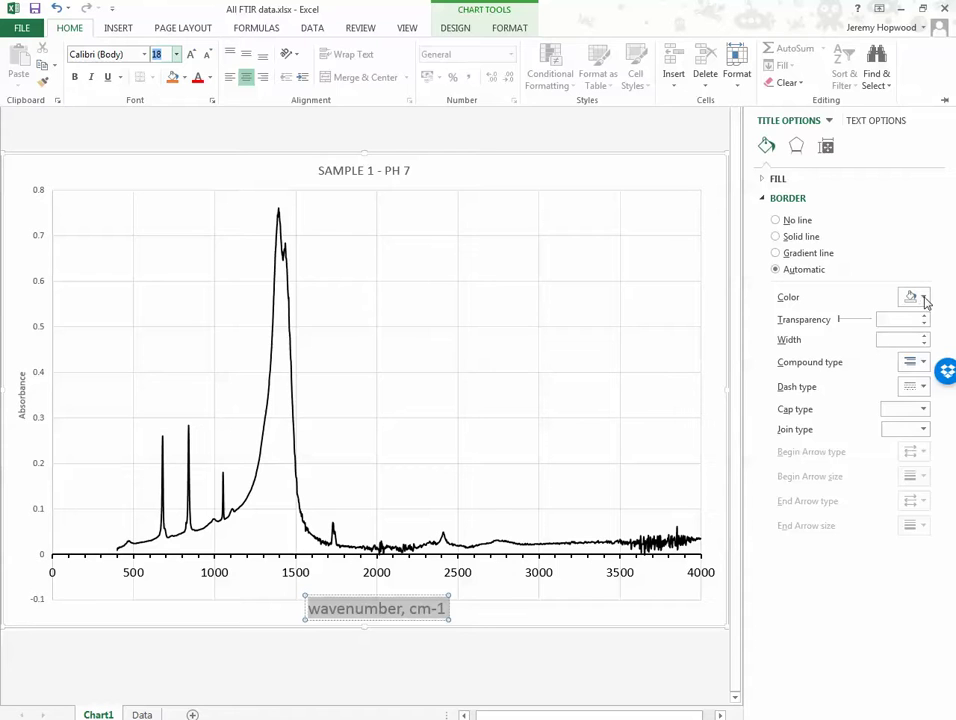
# Change the font color of the horizontal axis title to black and deselect the title.
pyautogui.rightClick(424, 610)
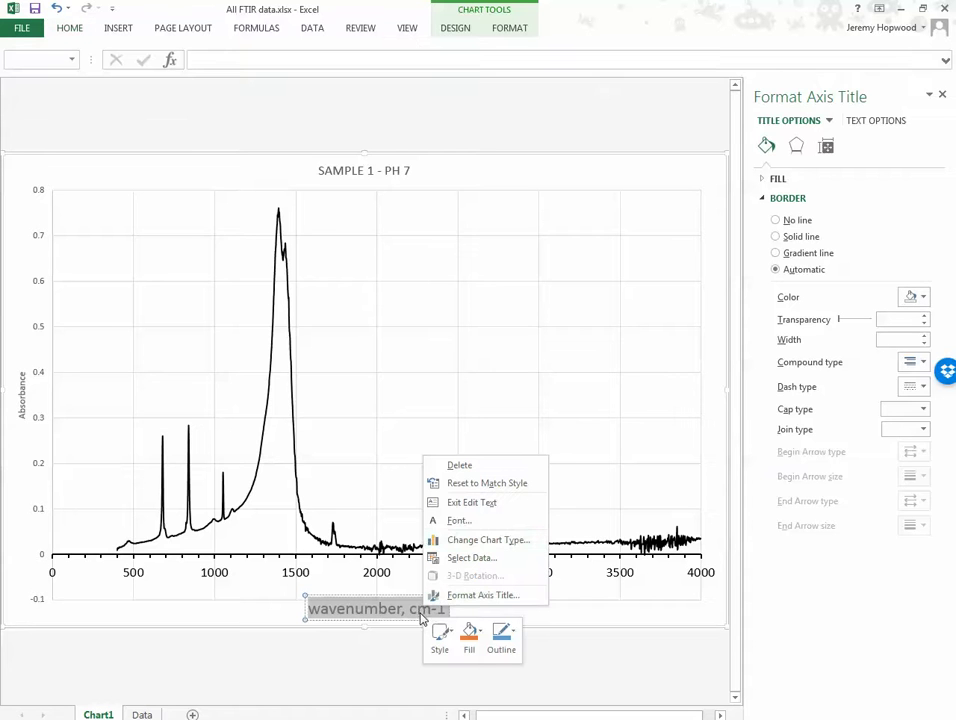
pyautogui.click(459, 520)
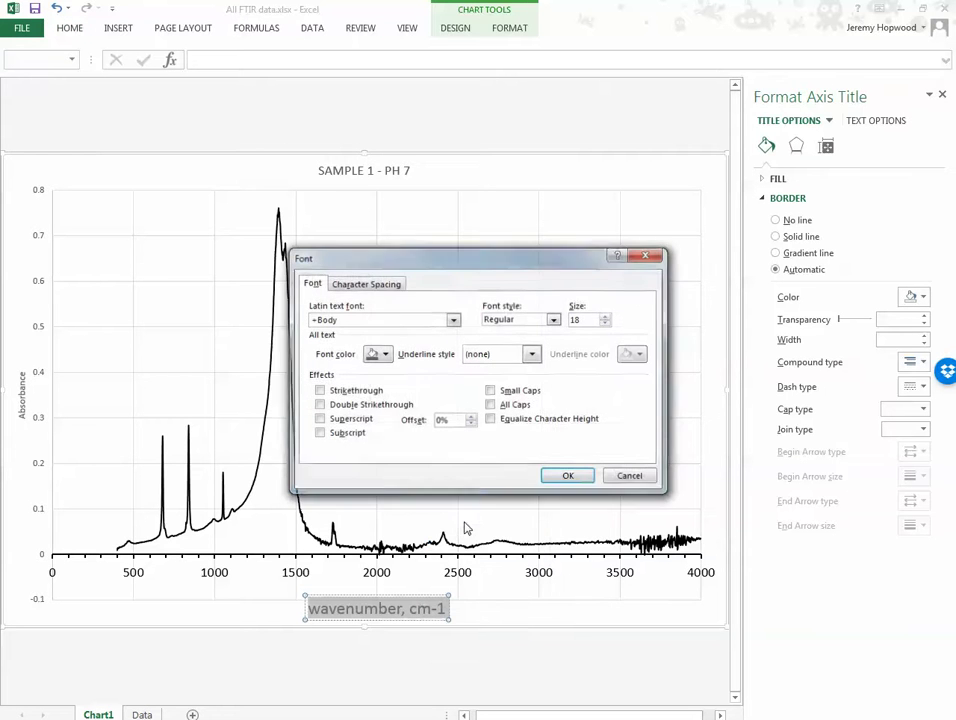
pyautogui.click(386, 356)
pyautogui.click(369, 369)
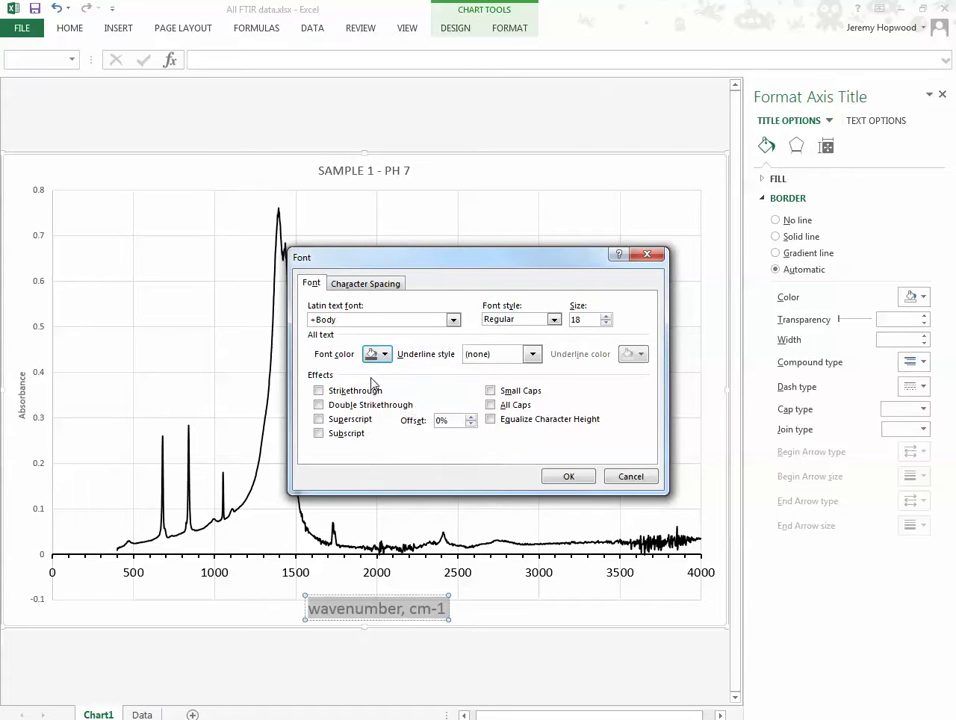
pyautogui.click(568, 477)
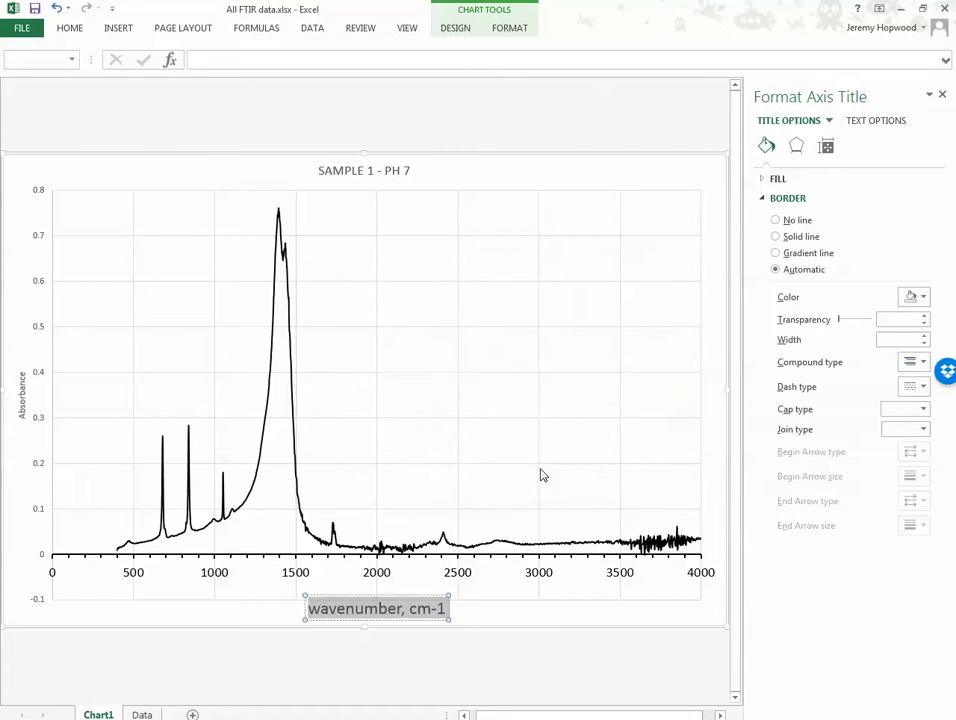
pyautogui.rightClick(412, 604)
pyautogui.click(437, 527)
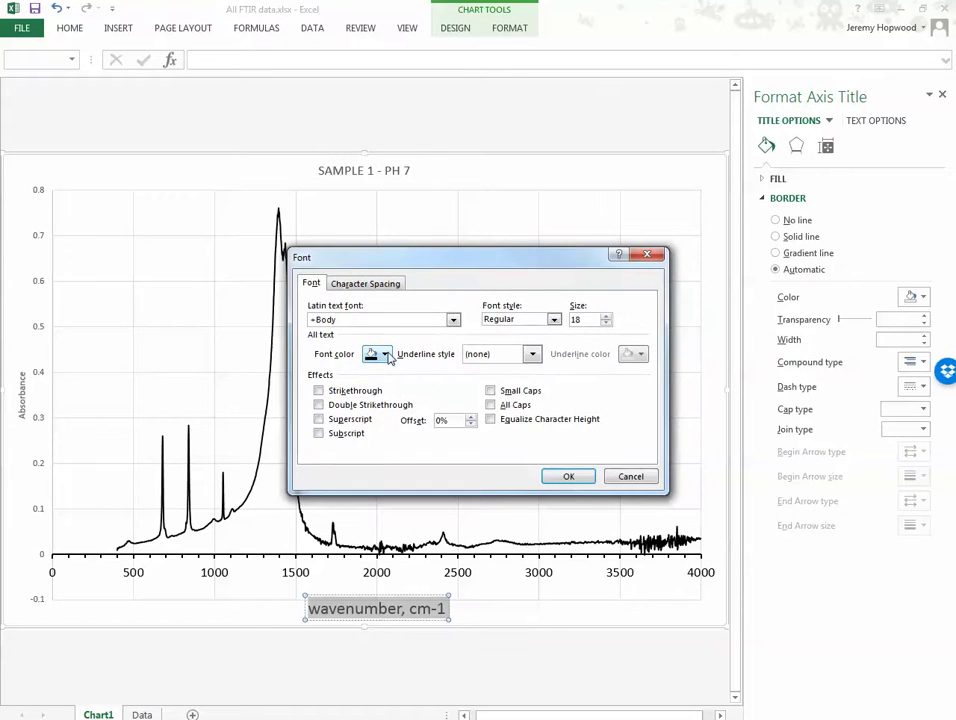
pyautogui.click(385, 356)
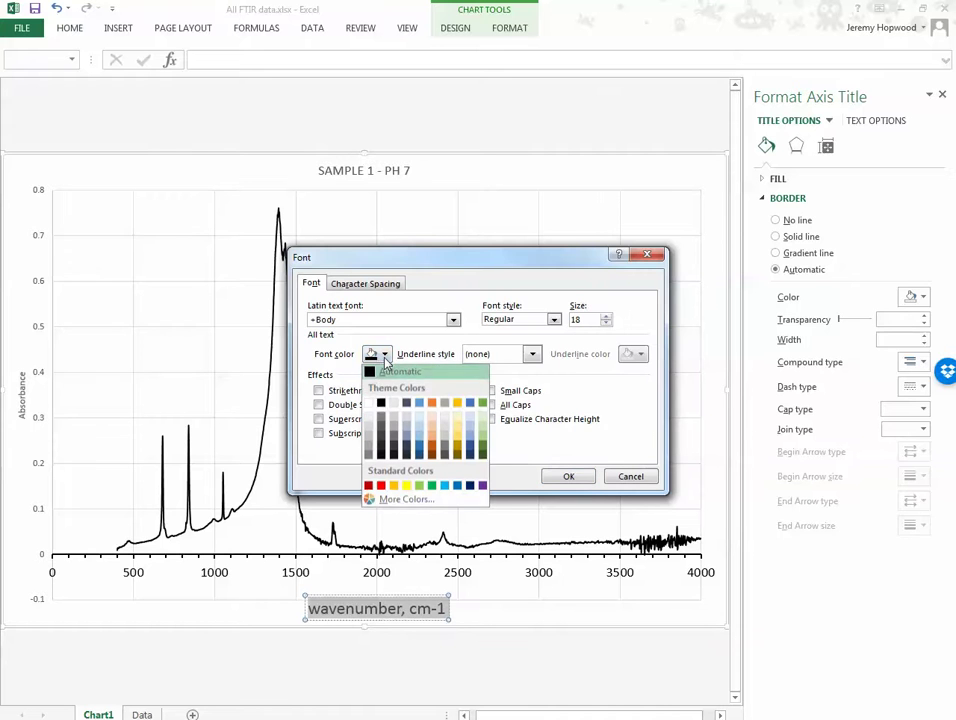
pyautogui.click(369, 369)
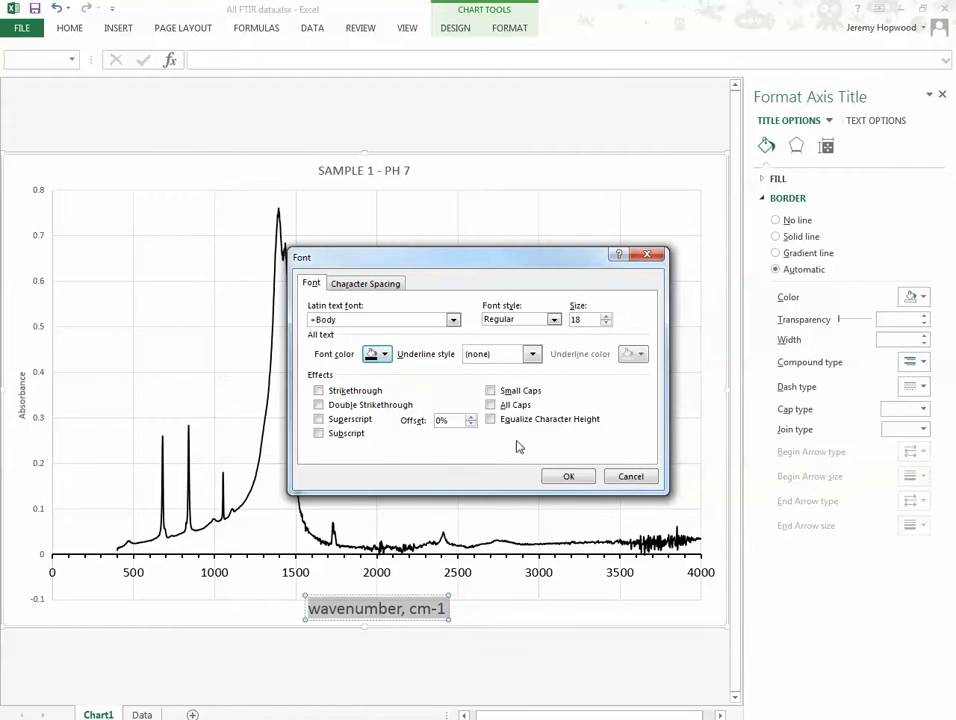
pyautogui.click(566, 477)
pyautogui.click(386, 670)
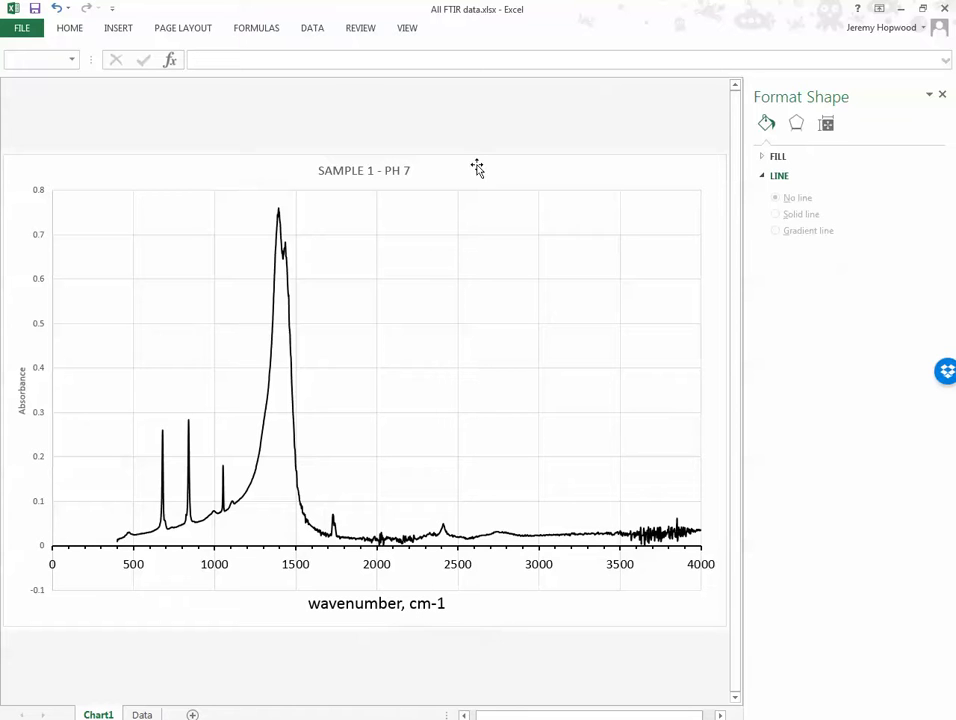
# Move the chart title "SAMPLE 1 - PH 7" into the upper-right corner of the plot area.
pyautogui.click(389, 172)
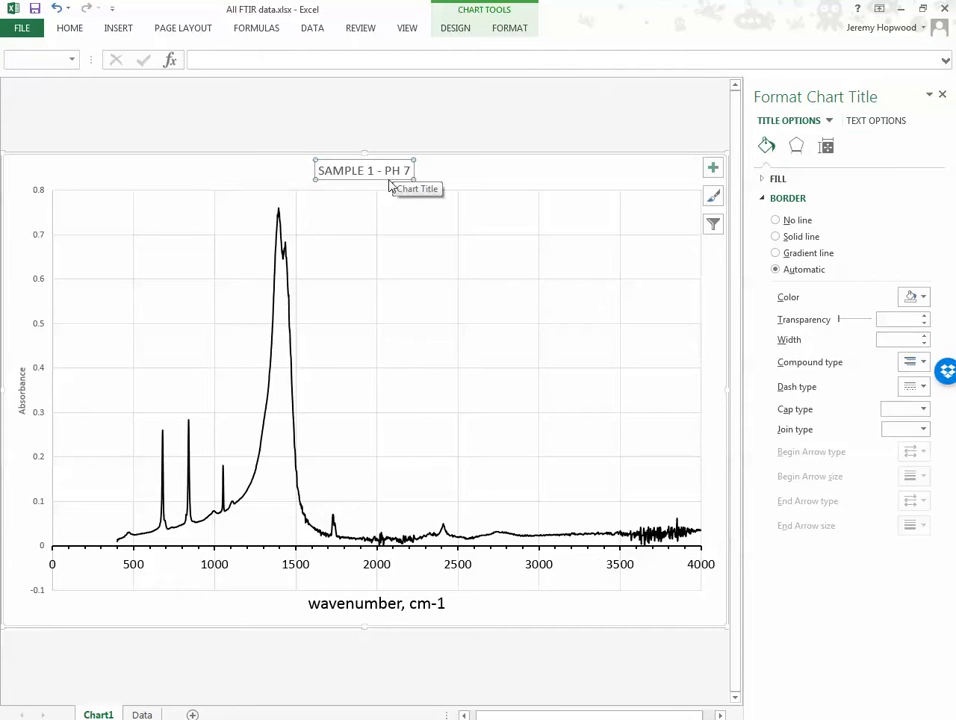
pyautogui.moveTo(386, 179); pyautogui.dragTo(638, 224)
pyautogui.click(358, 206)
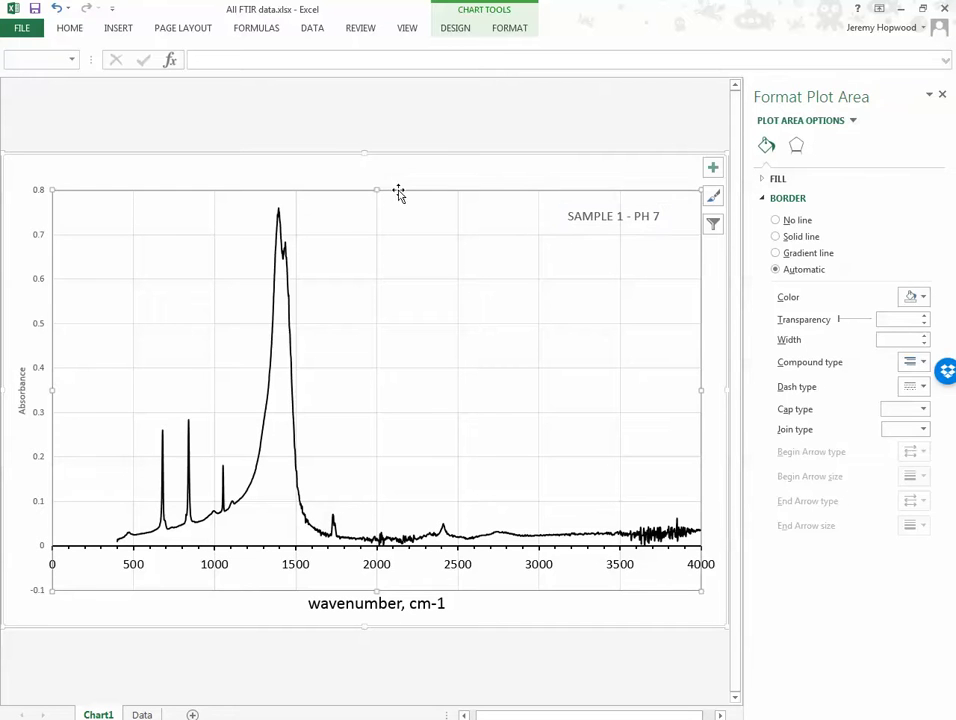
# Close the gridline formatting options and deselect the vertical gridlines.
pyautogui.click(375, 191)
pyautogui.click(376, 193)
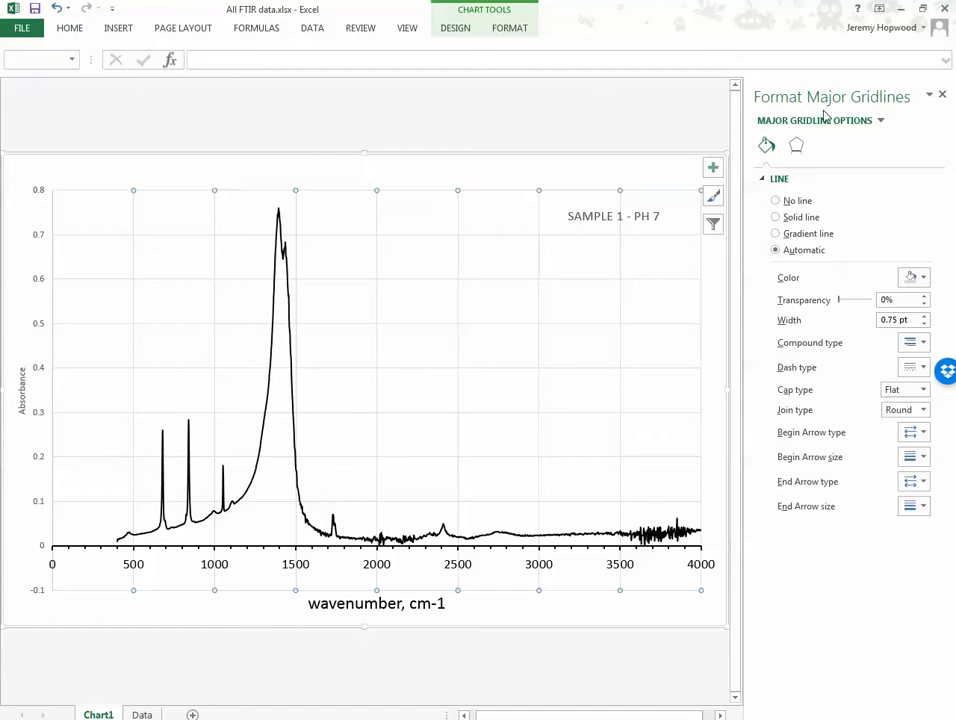
pyautogui.click(942, 94)
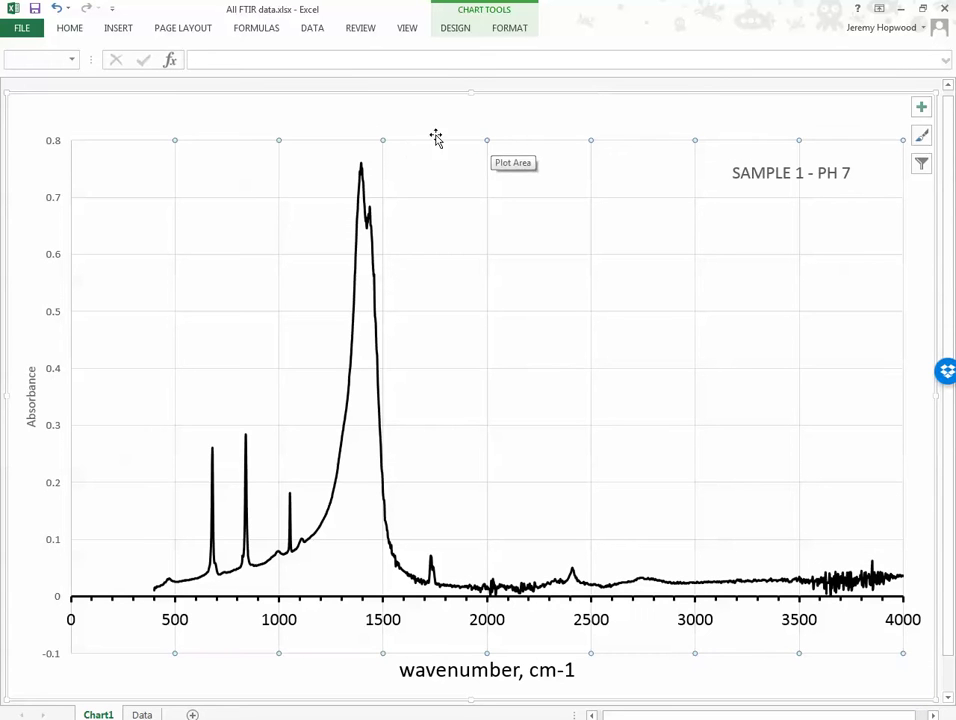
pyautogui.click(504, 107)
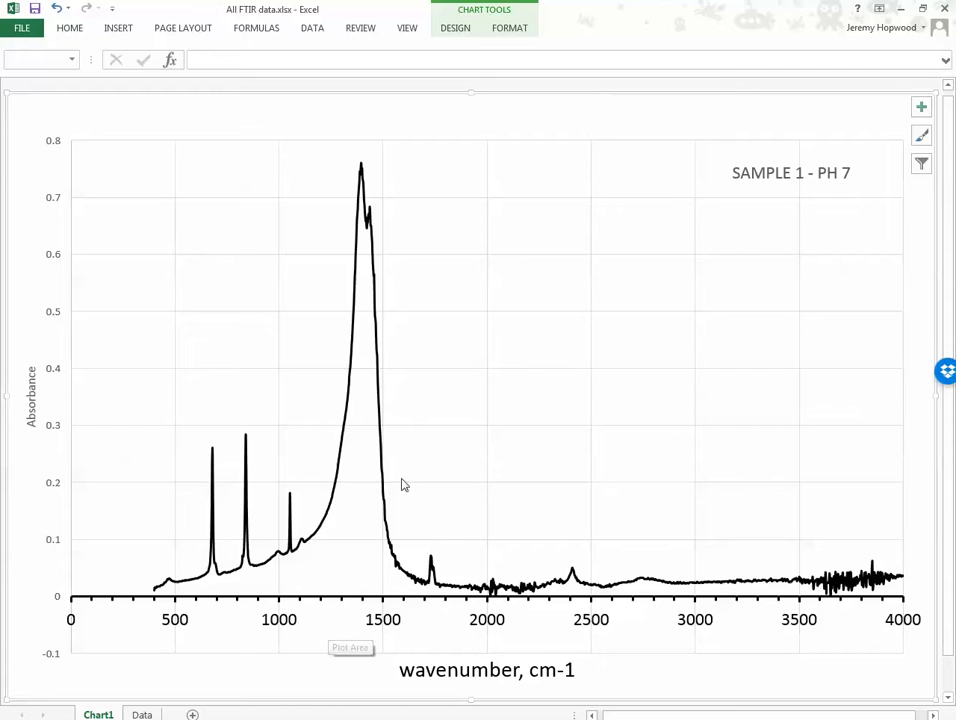
# Set both the major and minor tick marks of the vertical axis to Outside.
pyautogui.click(60, 317)
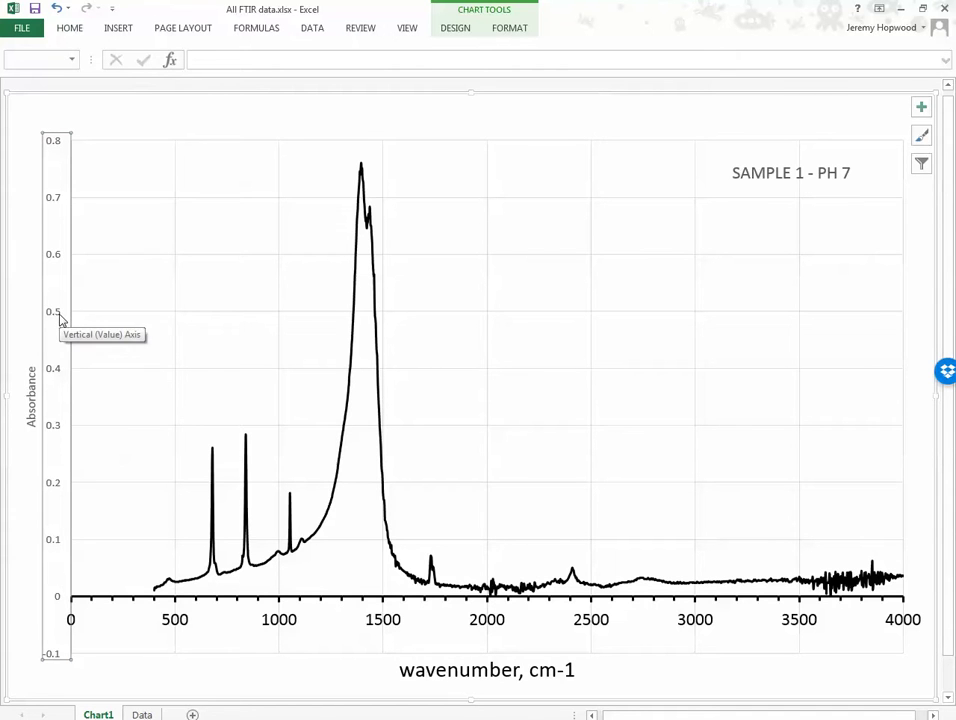
pyautogui.rightClick(60, 317)
pyautogui.click(103, 474)
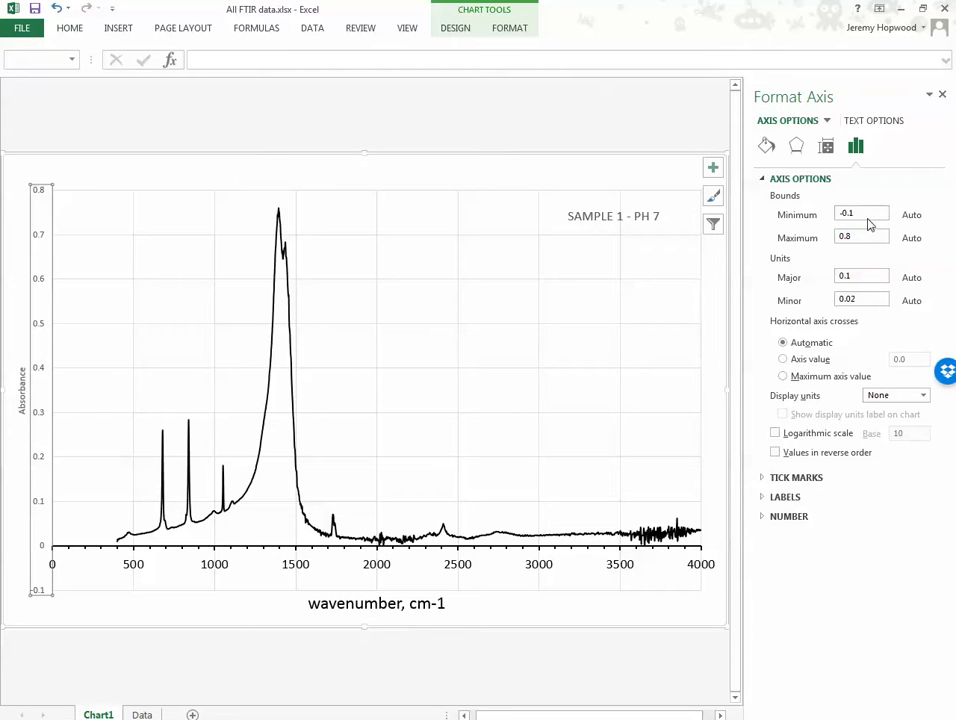
pyautogui.click(785, 482)
pyautogui.click(922, 496)
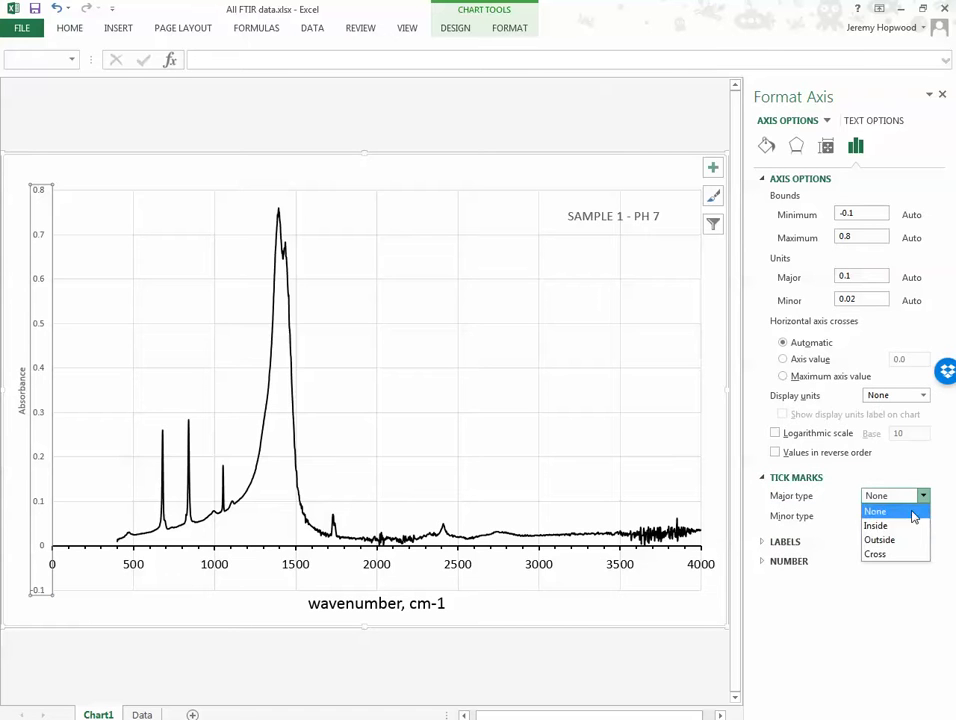
pyautogui.click(893, 539)
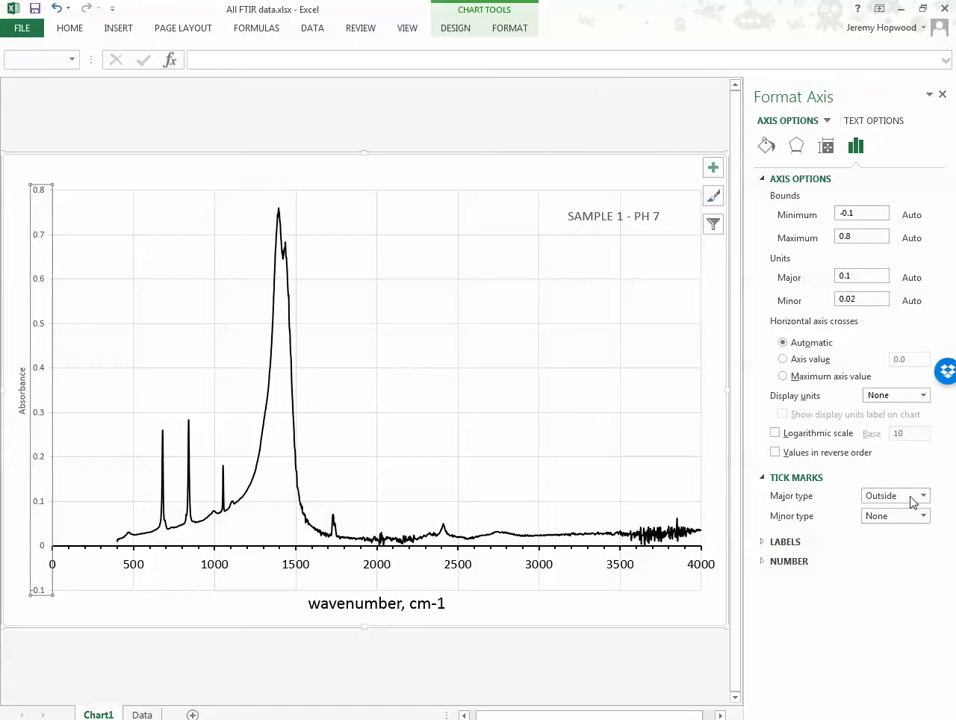
pyautogui.click(922, 516)
pyautogui.click(897, 566)
pyautogui.moveTo(165, 441)
# Format the vertical axis line in black with a width of 1.75 pt.
pyautogui.click(767, 147)
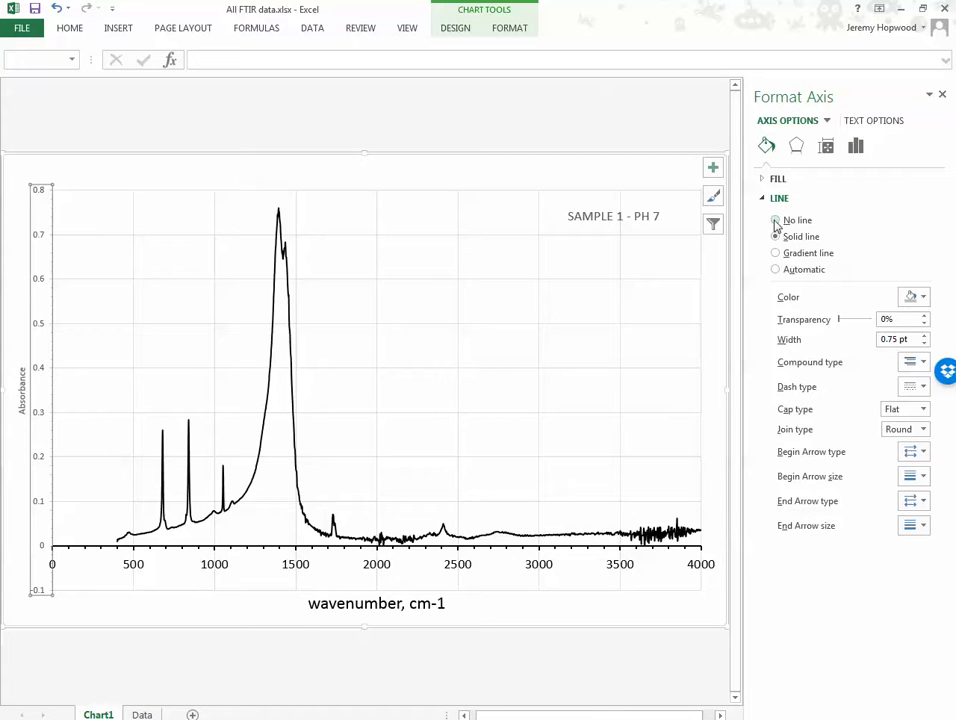
pyautogui.click(923, 298)
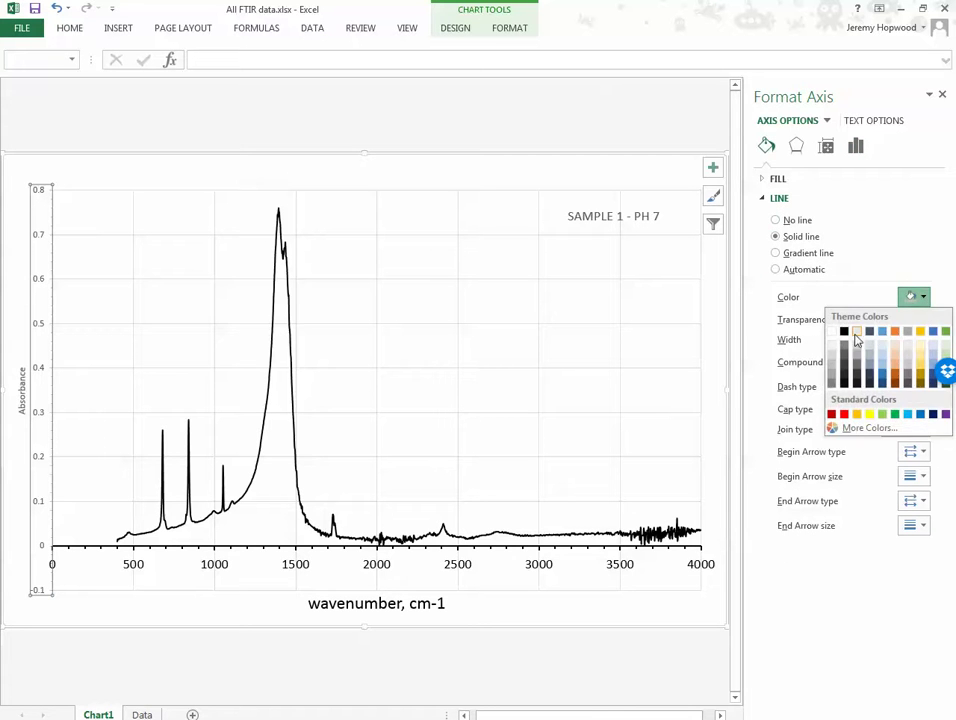
pyautogui.click(844, 334)
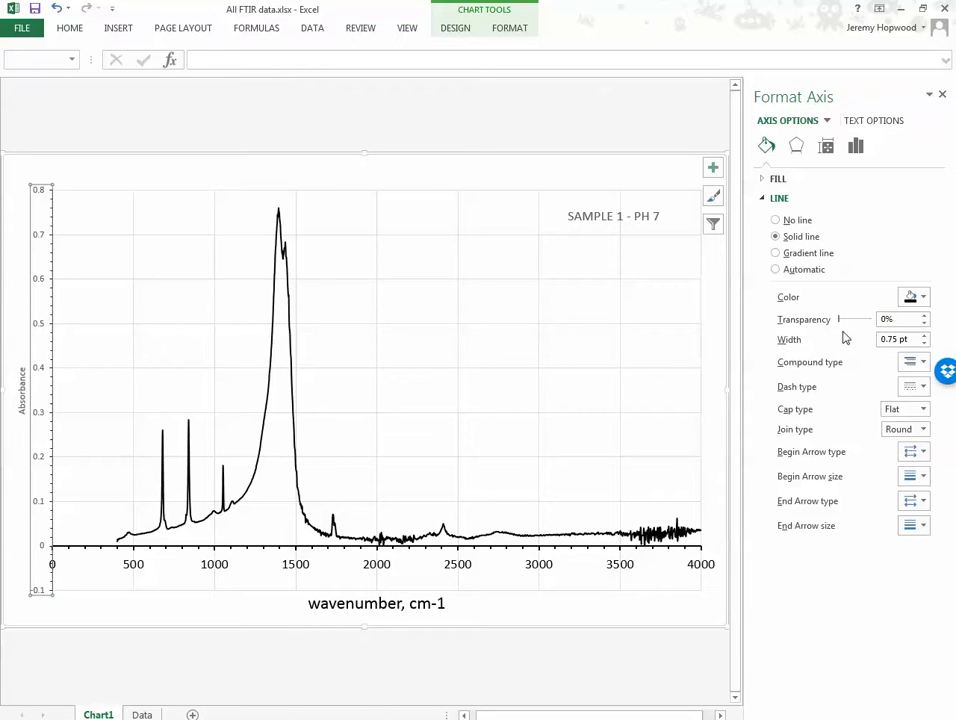
pyautogui.click(923, 337)
pyautogui.click(923, 337)
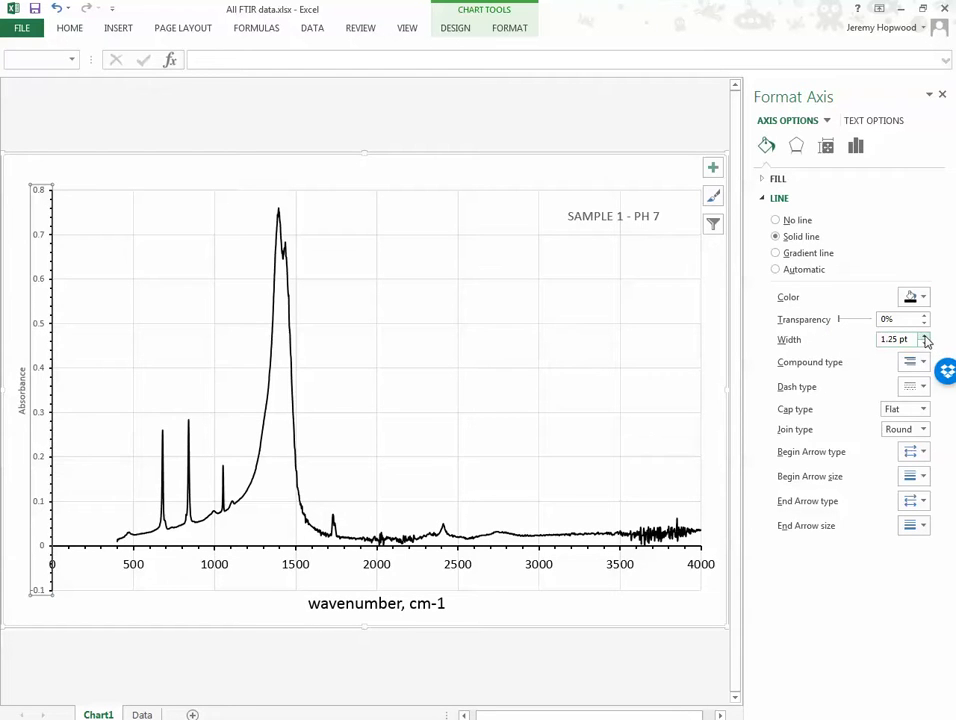
pyautogui.click(923, 337)
# Format the vertical axis's number labels with font size 18 and black font color.
pyautogui.click(20, 368)
pyautogui.click(40, 369)
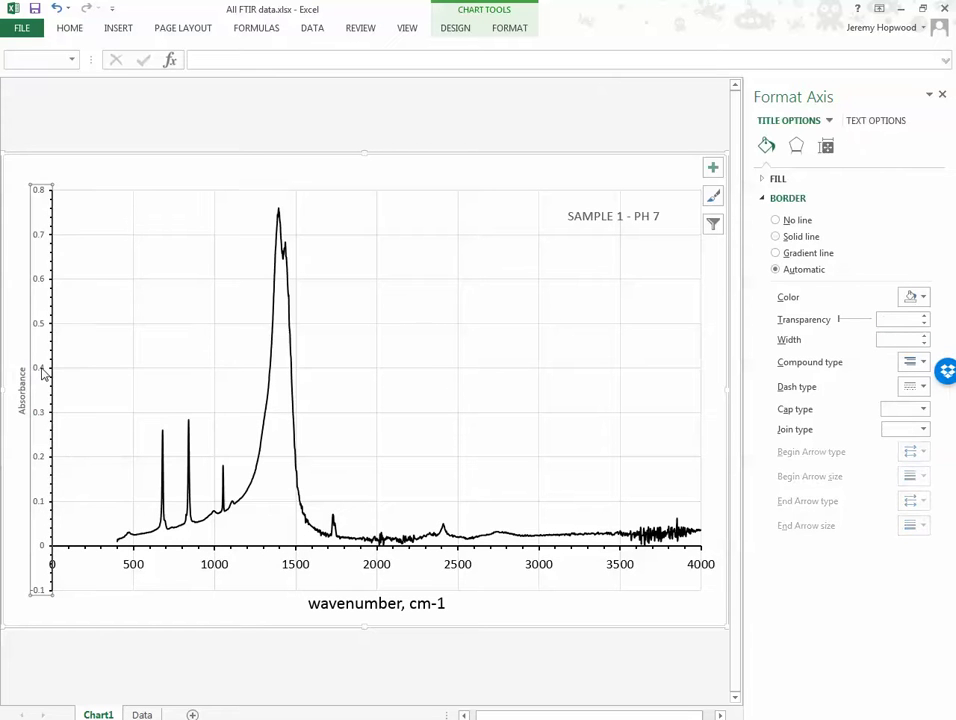
pyautogui.rightClick(40, 369)
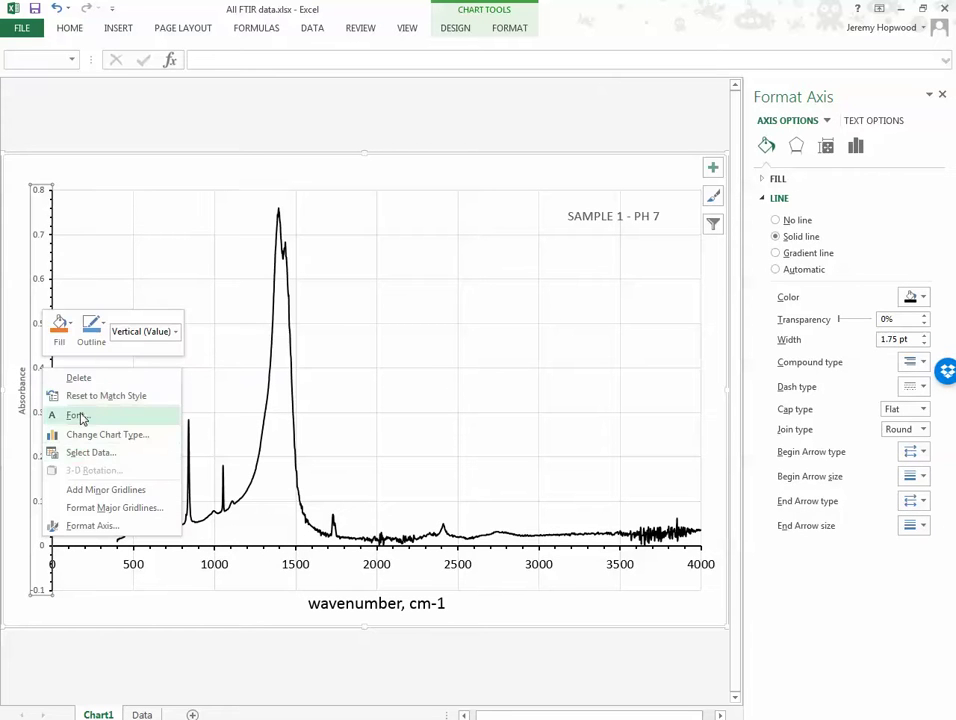
pyautogui.click(80, 417)
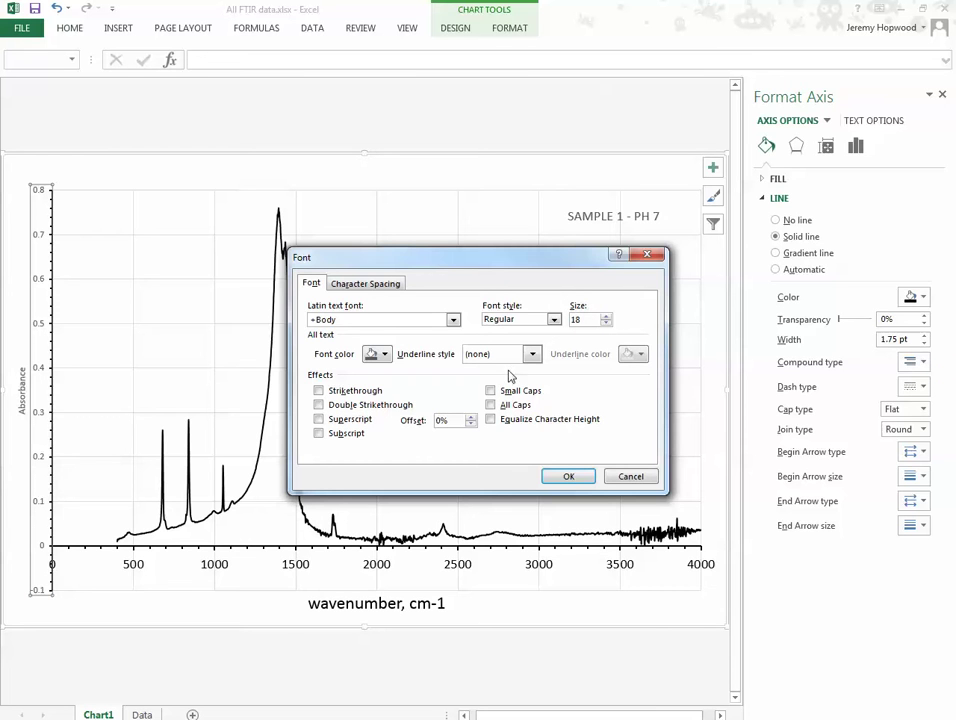
pyautogui.click(384, 354)
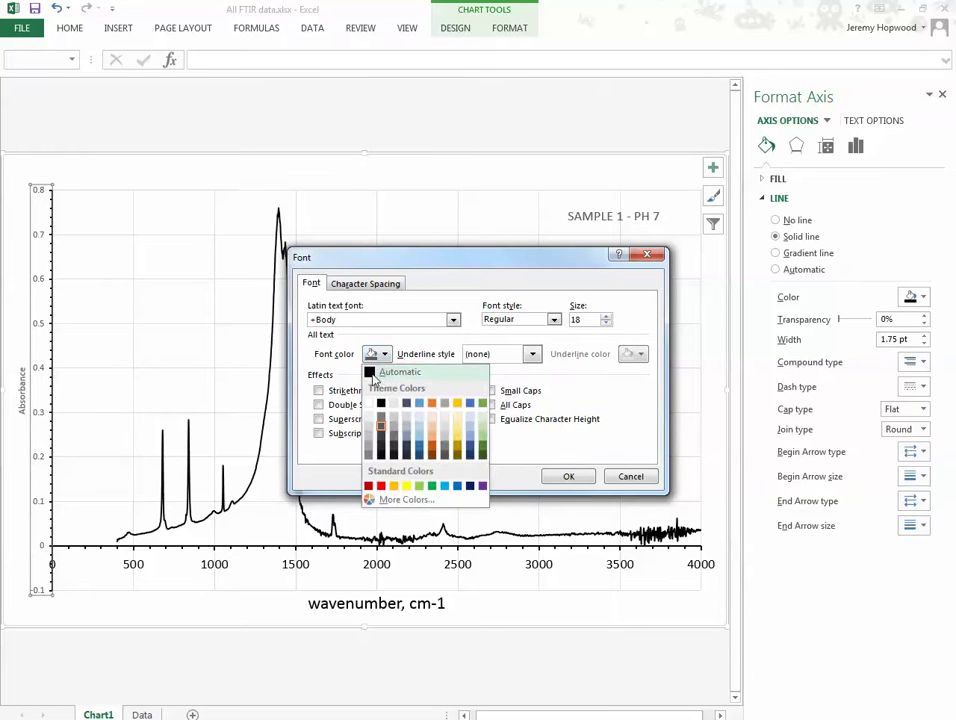
pyautogui.click(392, 372)
pyautogui.click(568, 477)
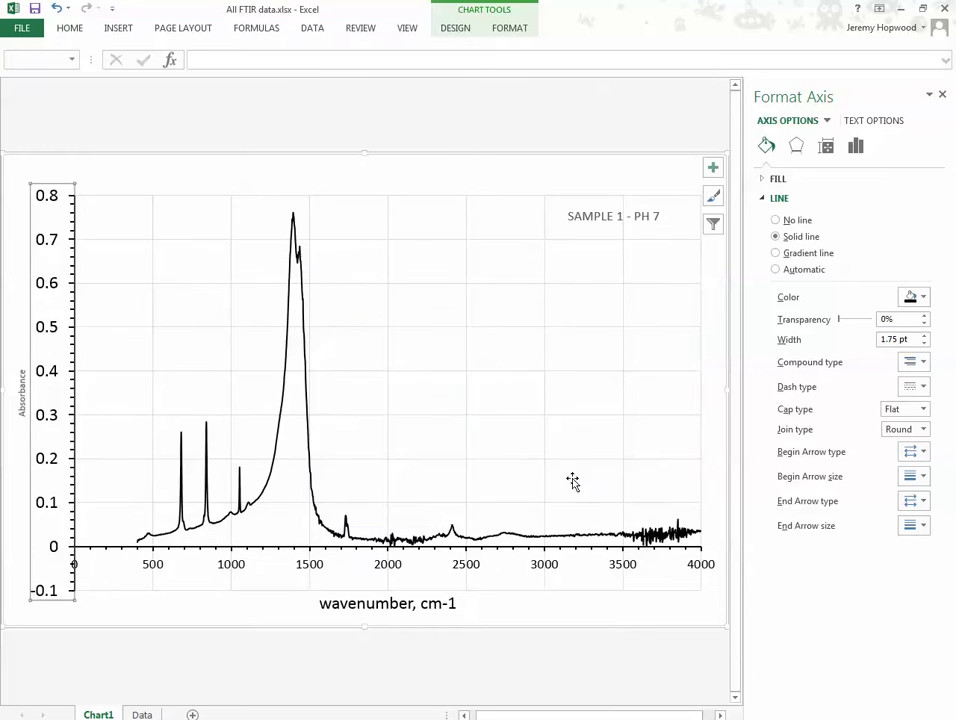
# Check the font size of the horizontal axis's number labels without changing it.
pyautogui.click(230, 590)
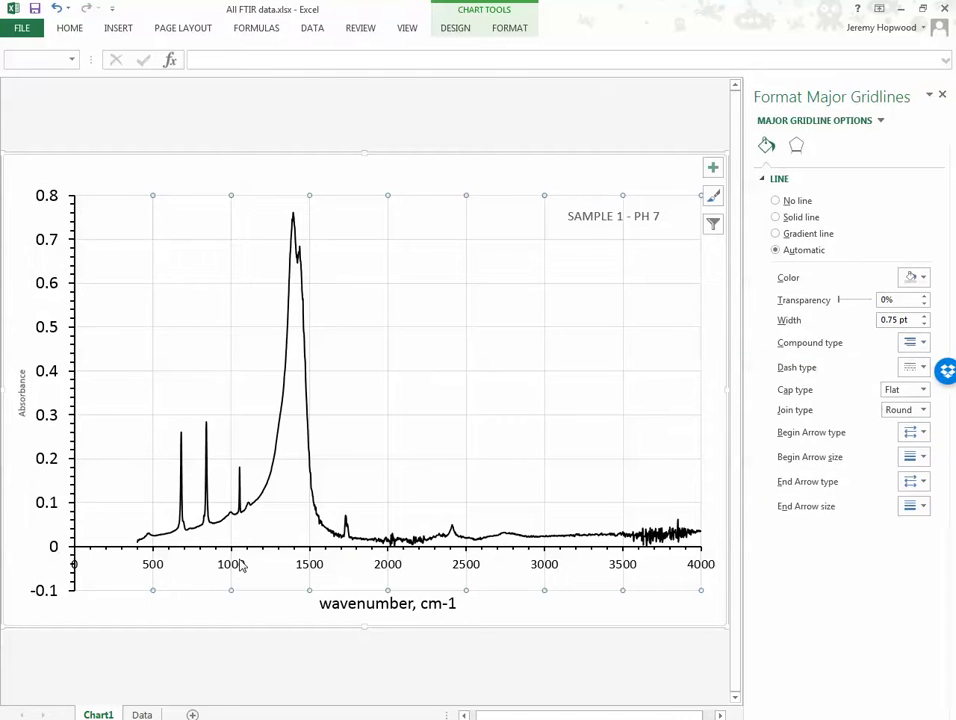
pyautogui.click(155, 568)
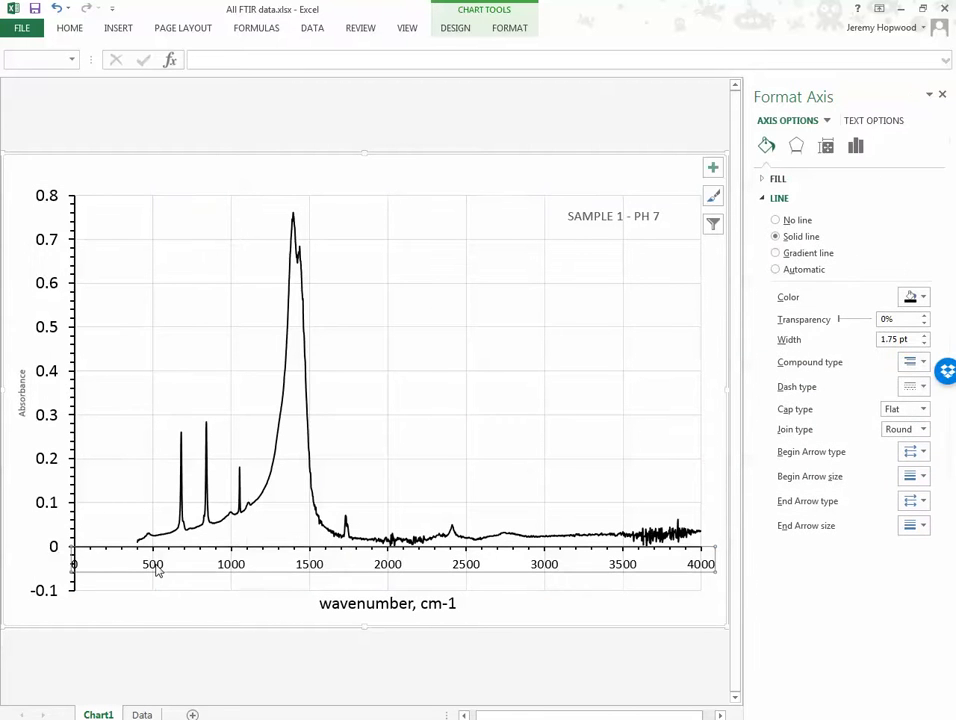
pyautogui.rightClick(178, 572)
pyautogui.click(210, 611)
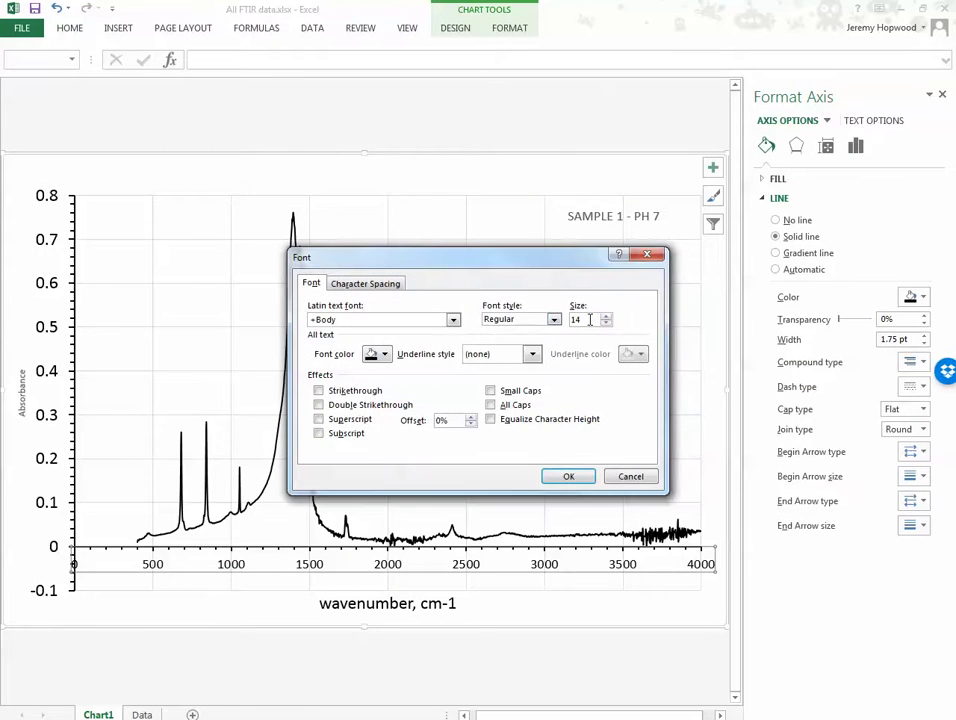
pyautogui.click(652, 258)
# Set the font size of the vertical axis's number labels to 14.
pyautogui.click(36, 282)
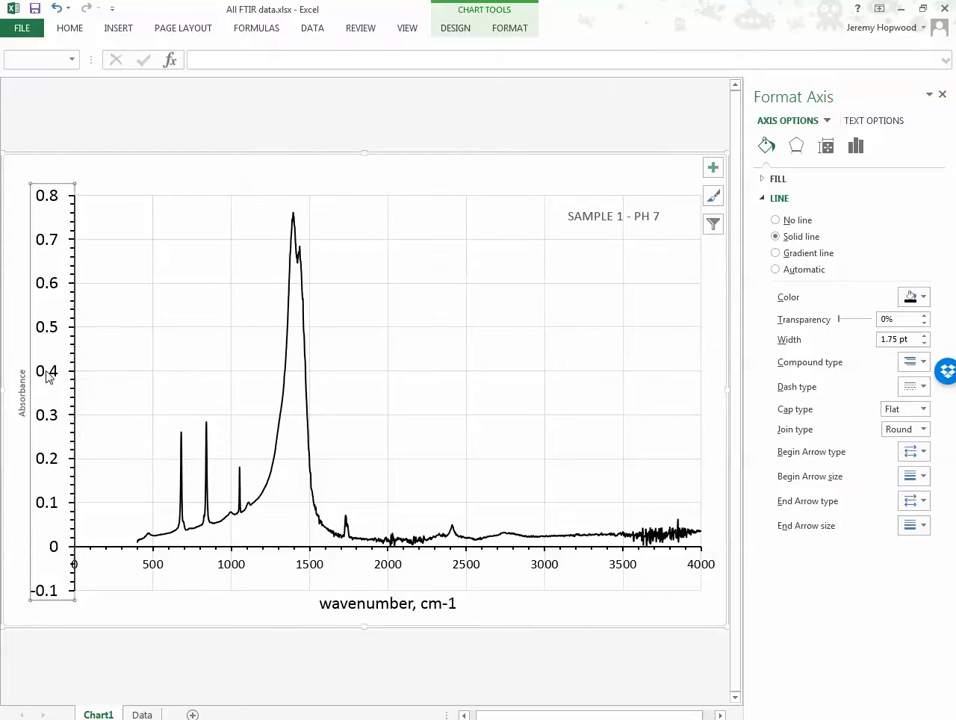
pyautogui.rightClick(48, 375)
pyautogui.click(83, 418)
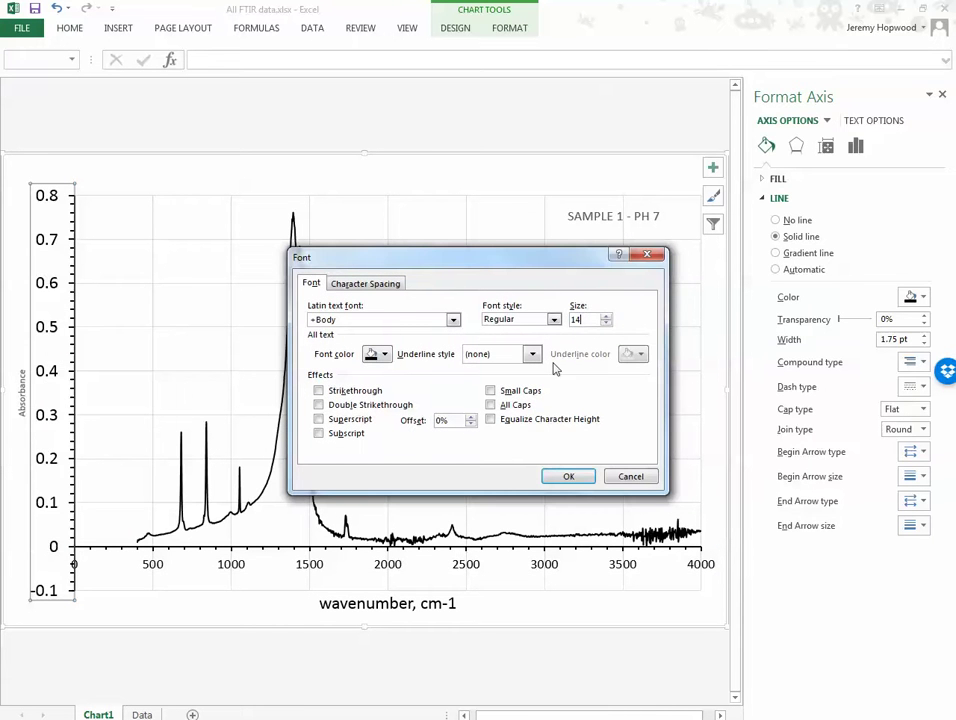
pyautogui.click(567, 475)
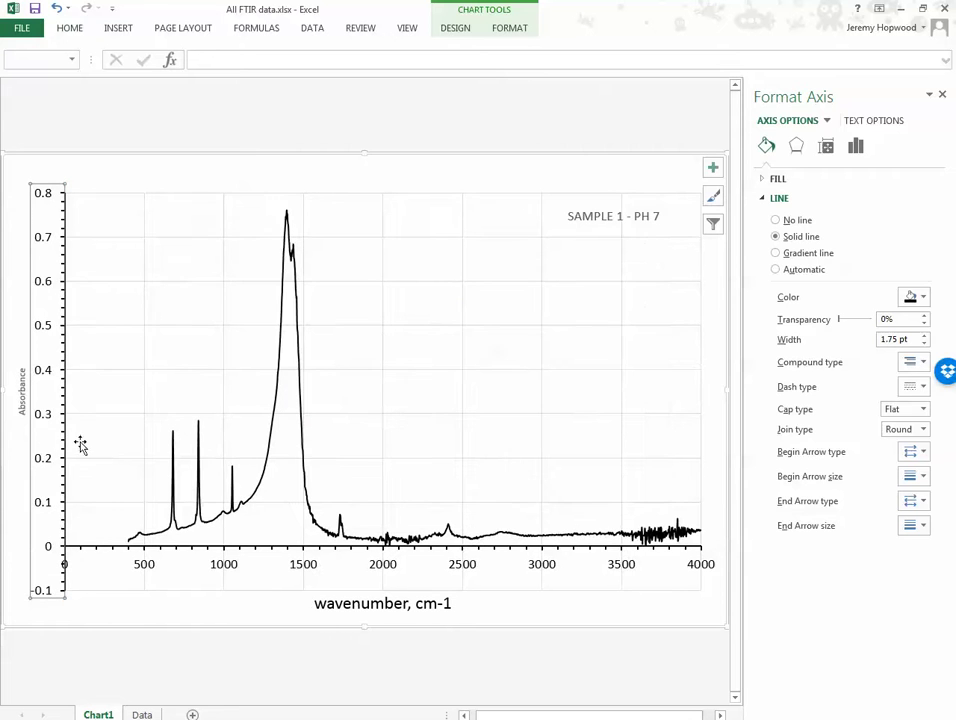
# Check the font settings of the "wavenumber, cm-1" axis title without changing them.
pyautogui.click(342, 600)
pyautogui.rightClick(339, 601)
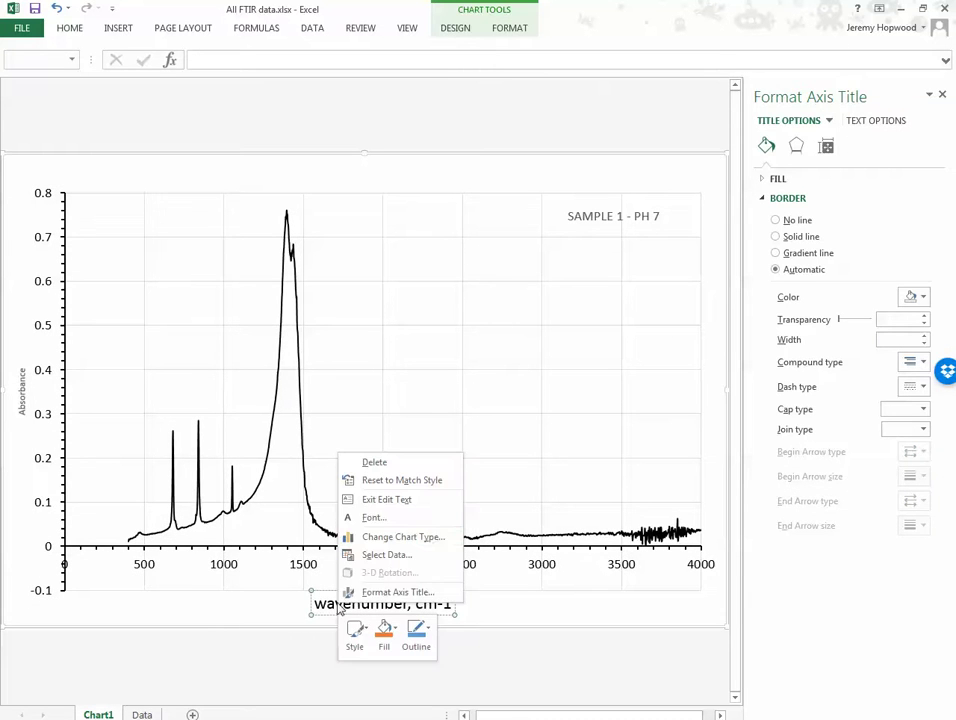
pyautogui.click(378, 518)
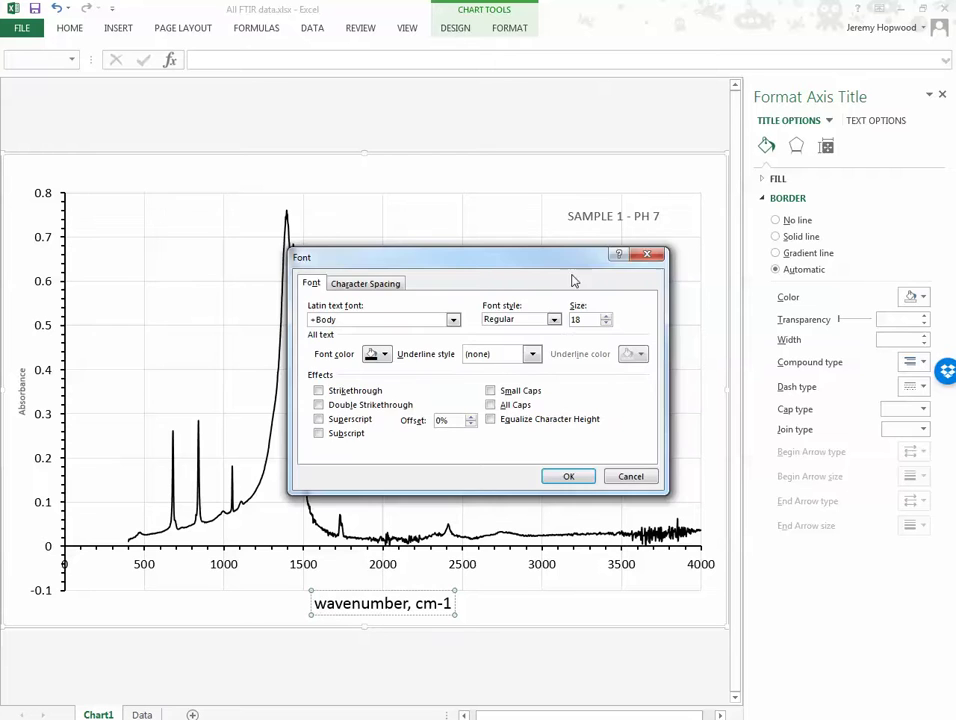
pyautogui.click(647, 254)
# Format the "Absorbance" axis title with font size 14 and black font color.
pyautogui.click(20, 390)
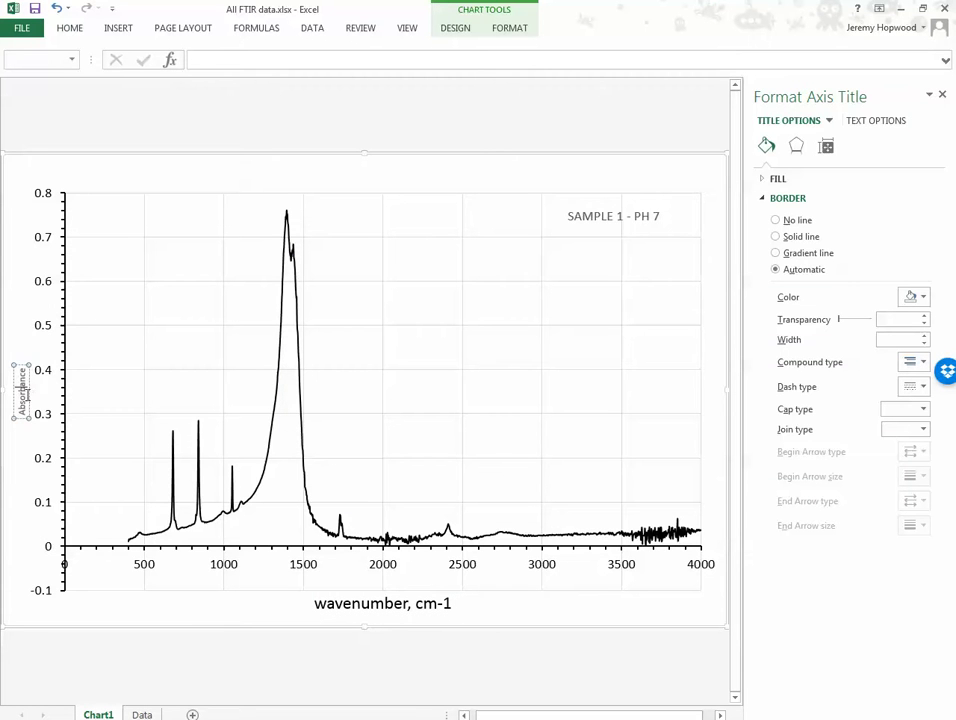
pyautogui.doubleClick(26, 395)
pyautogui.rightClick(22, 401)
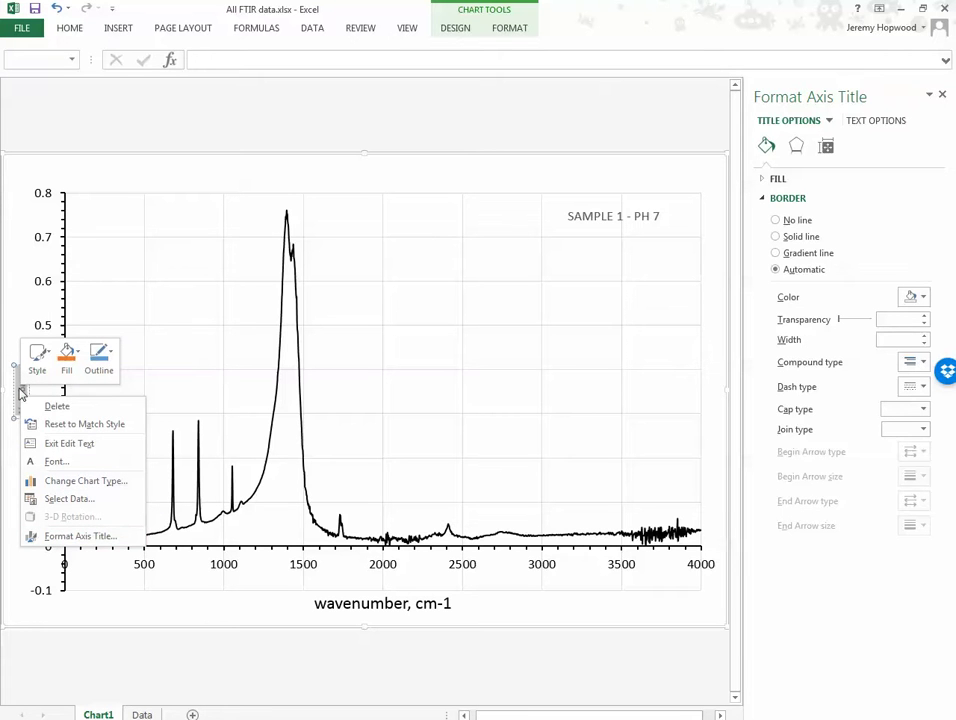
pyautogui.click(58, 460)
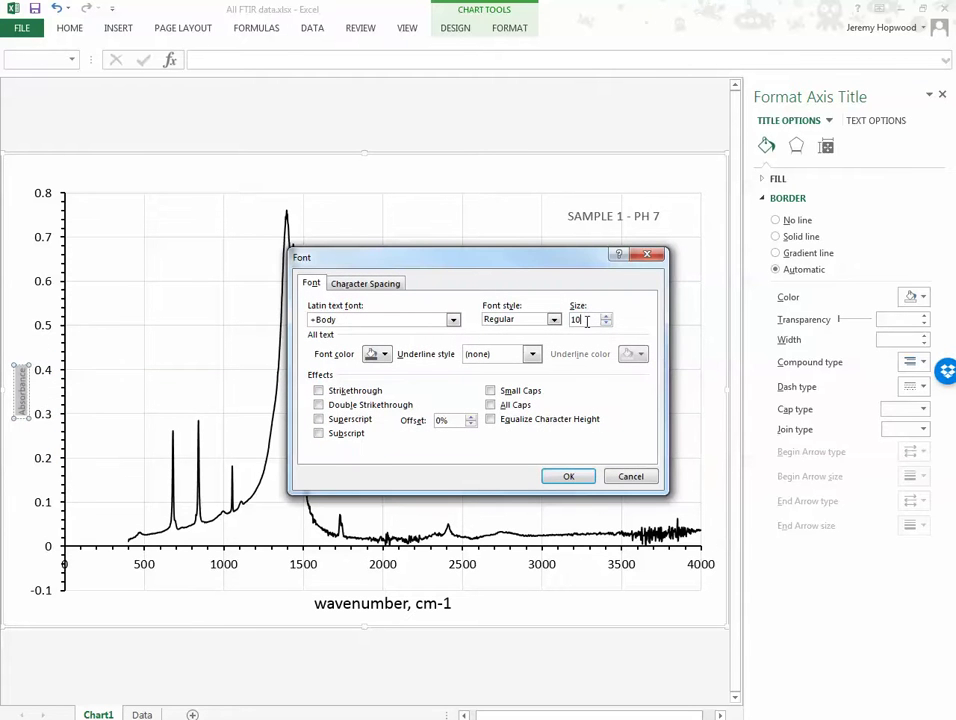
pyautogui.click(586, 320)
pyautogui.write('14')
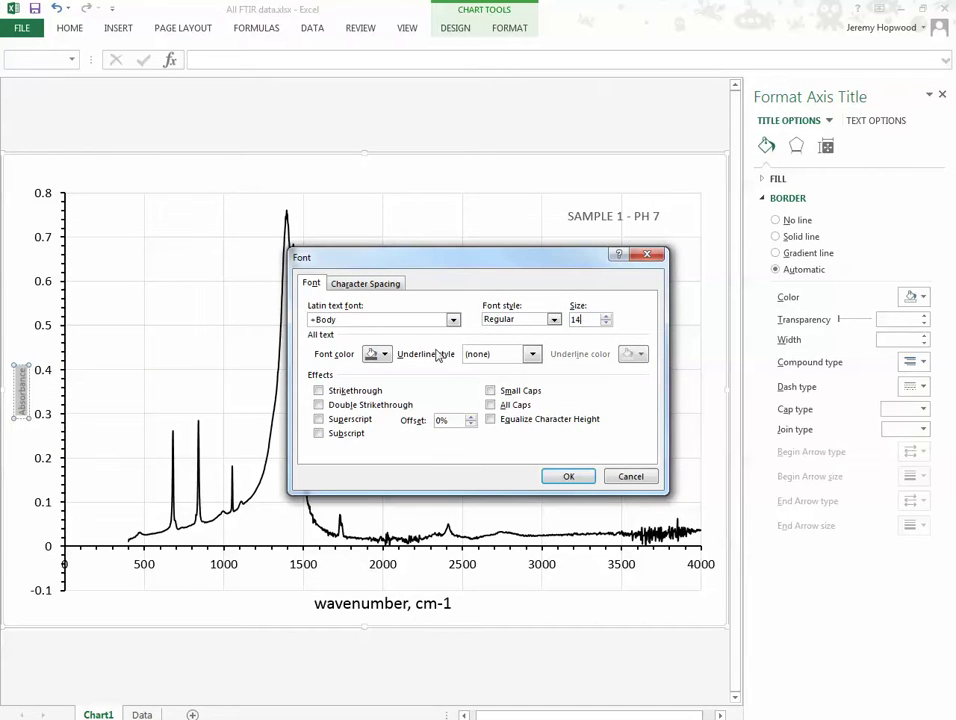
pyautogui.click(376, 355)
pyautogui.click(381, 406)
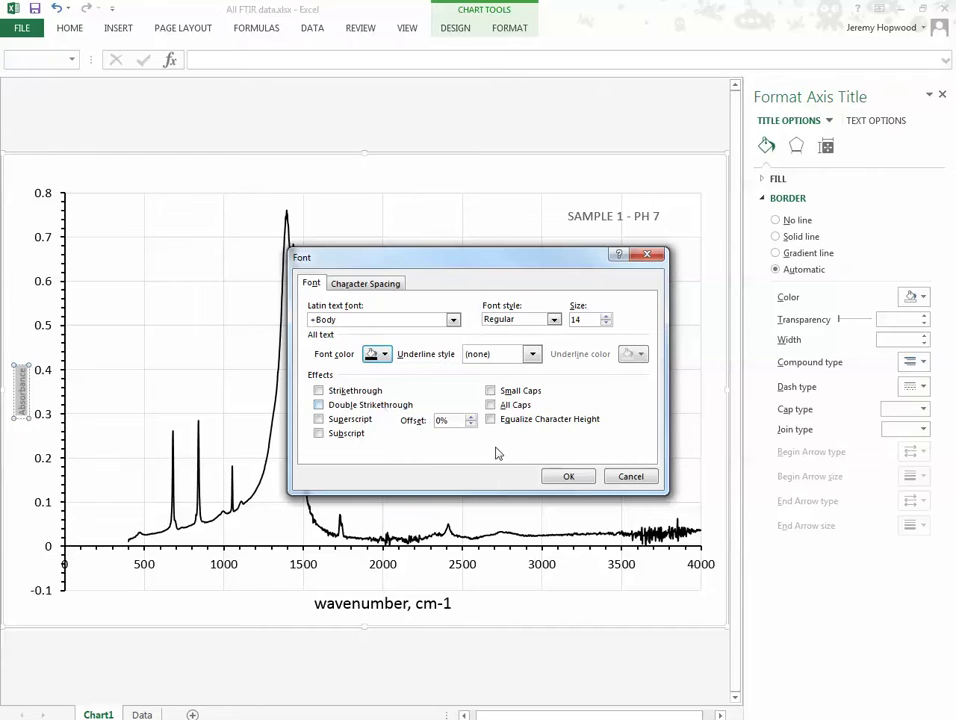
pyautogui.click(572, 476)
pyautogui.click(245, 610)
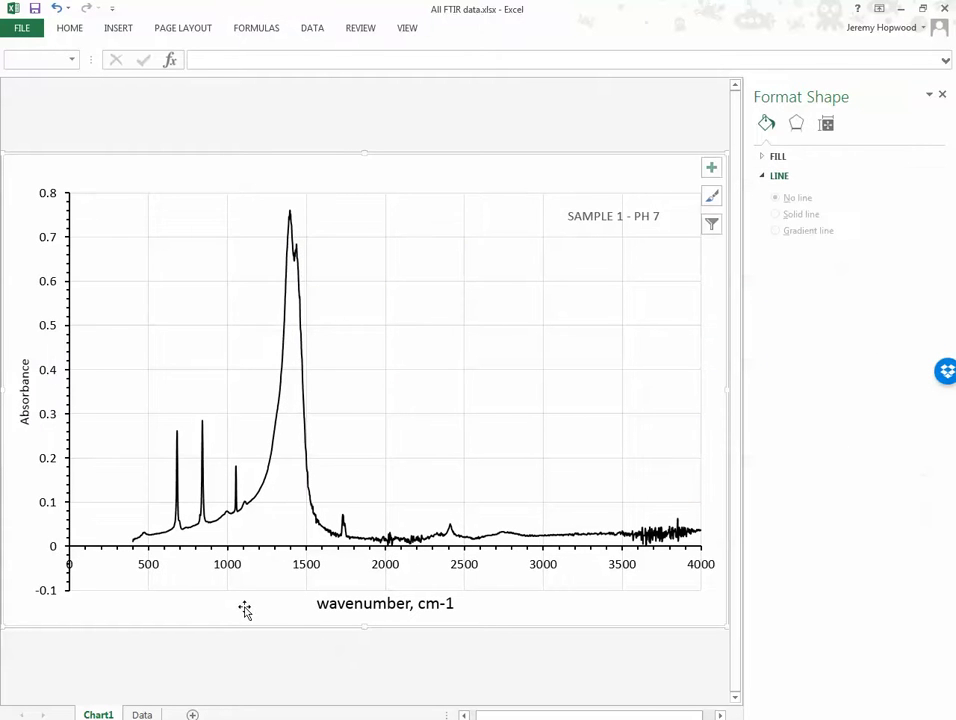
# Look up the font size of the "wavenumber, cm-1" axis title for comparison with the vertical axis title.
pyautogui.click(346, 606)
pyautogui.click(346, 606)
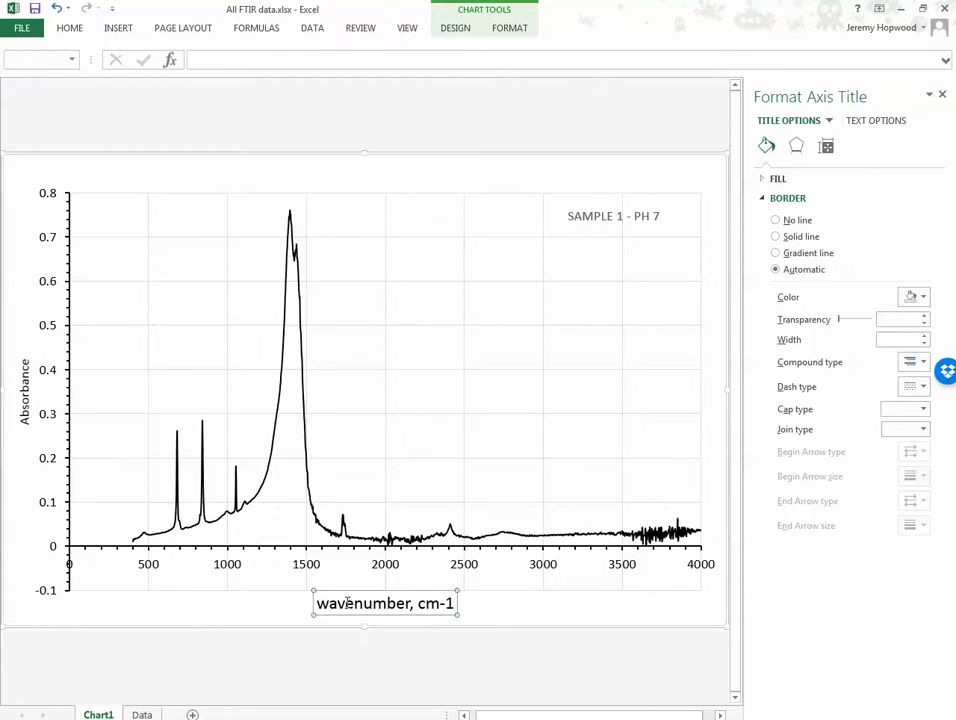
pyautogui.rightClick(348, 606)
pyautogui.click(388, 518)
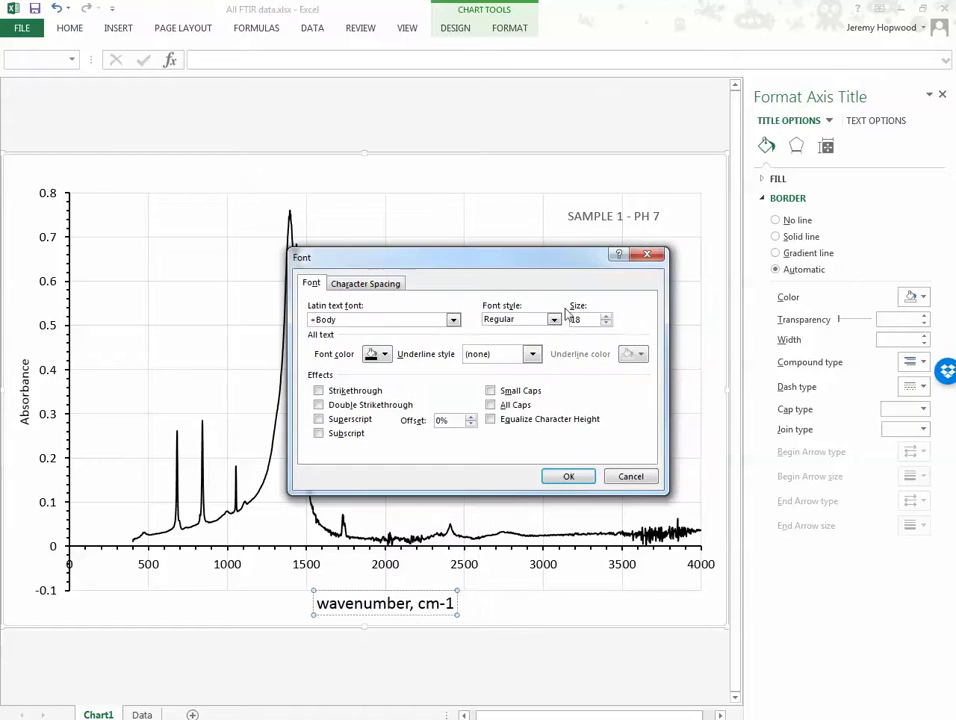
pyautogui.click(655, 251)
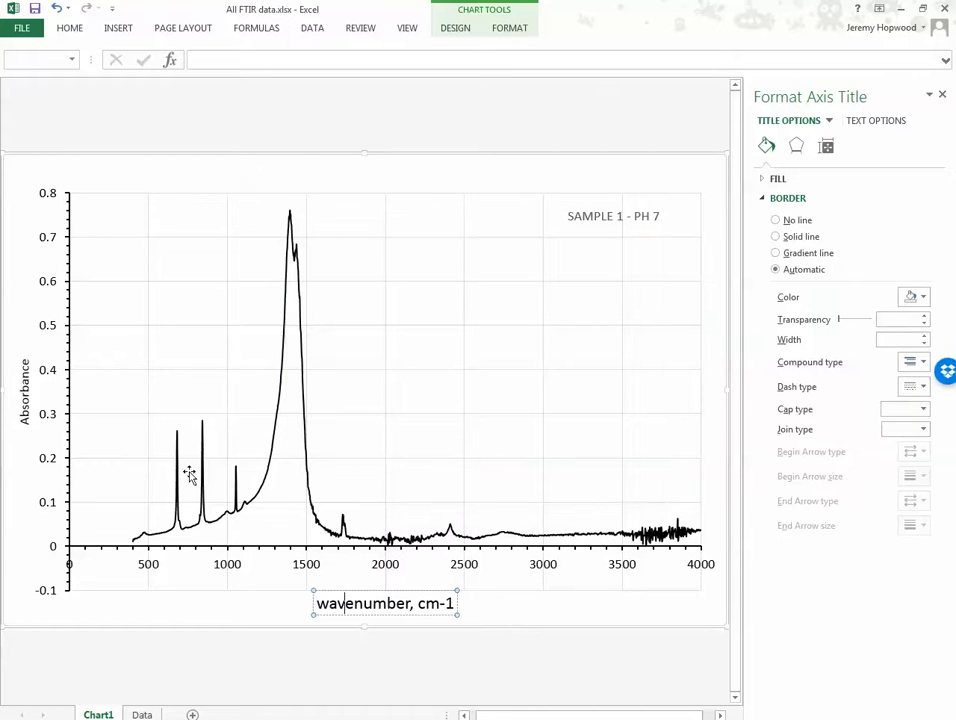
# Set the font size of the "Absorbance" axis title to 18 and deselect the chart.
pyautogui.click(24, 395)
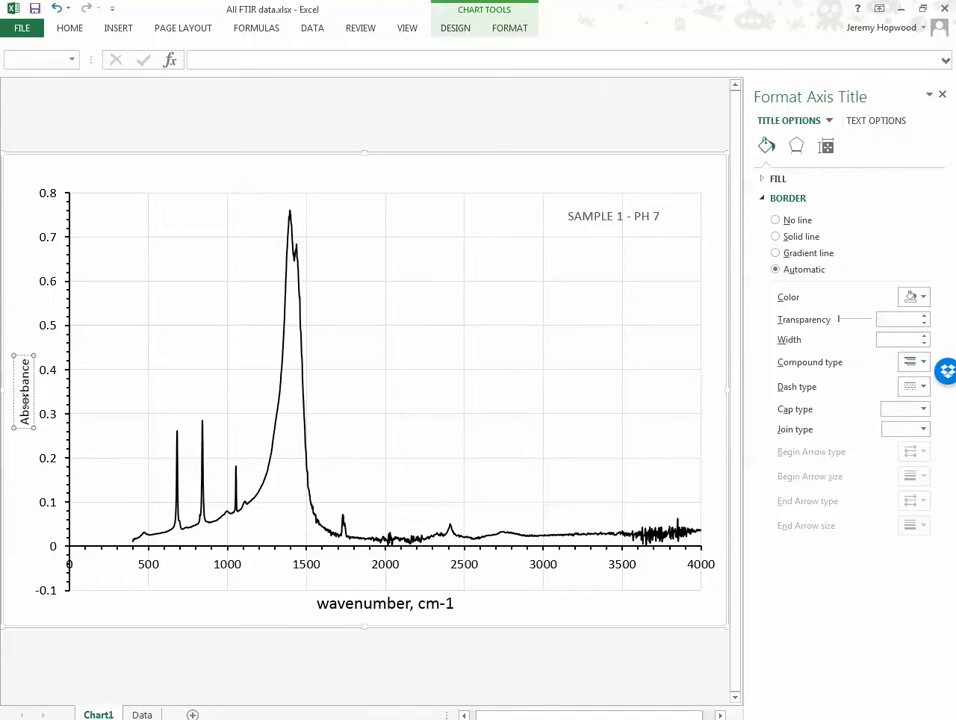
pyautogui.doubleClick(29, 401)
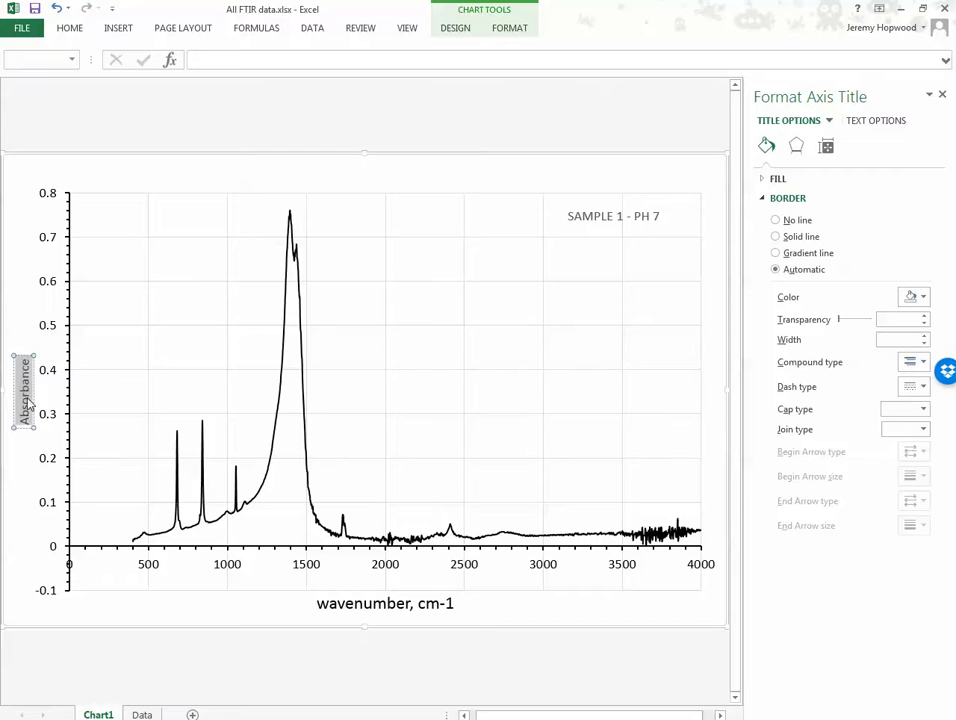
pyautogui.rightClick(29, 401)
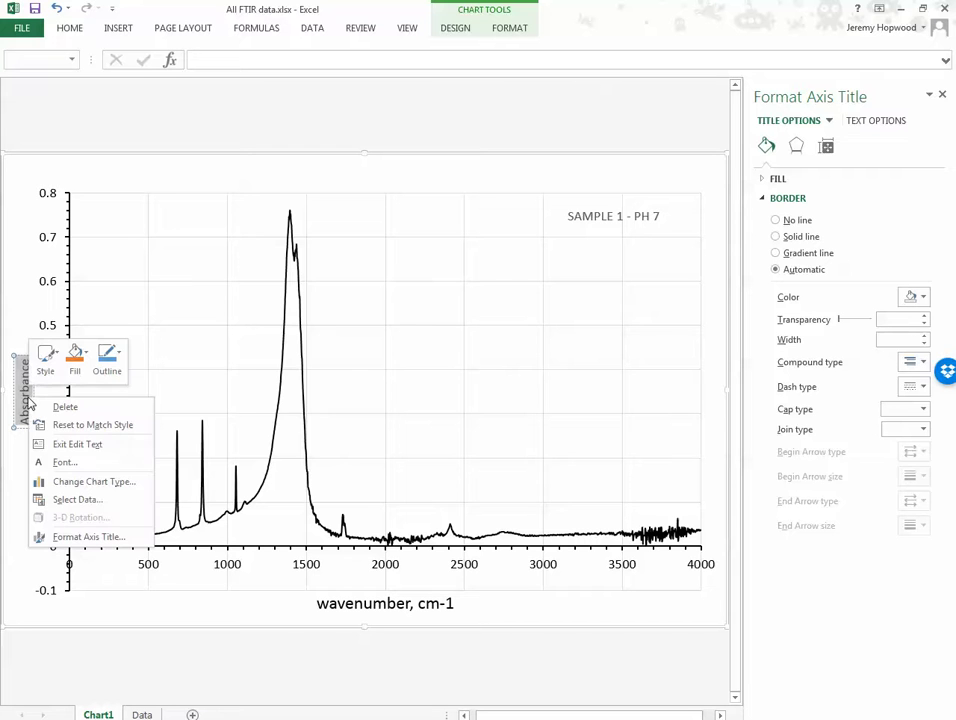
pyautogui.click(66, 463)
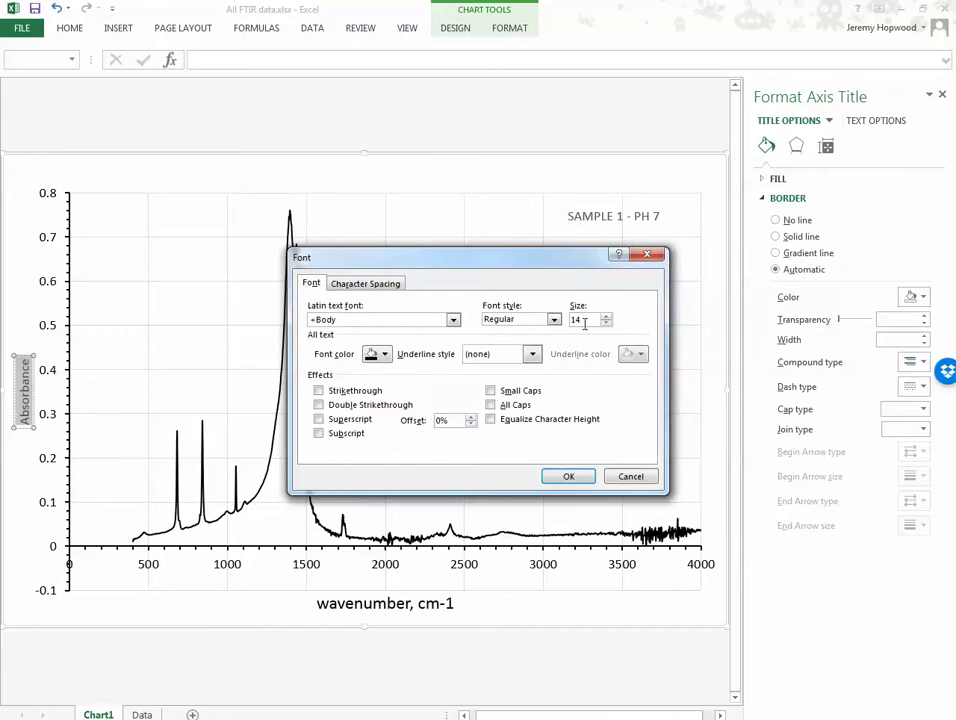
pyautogui.write('18')
pyautogui.press('Return')
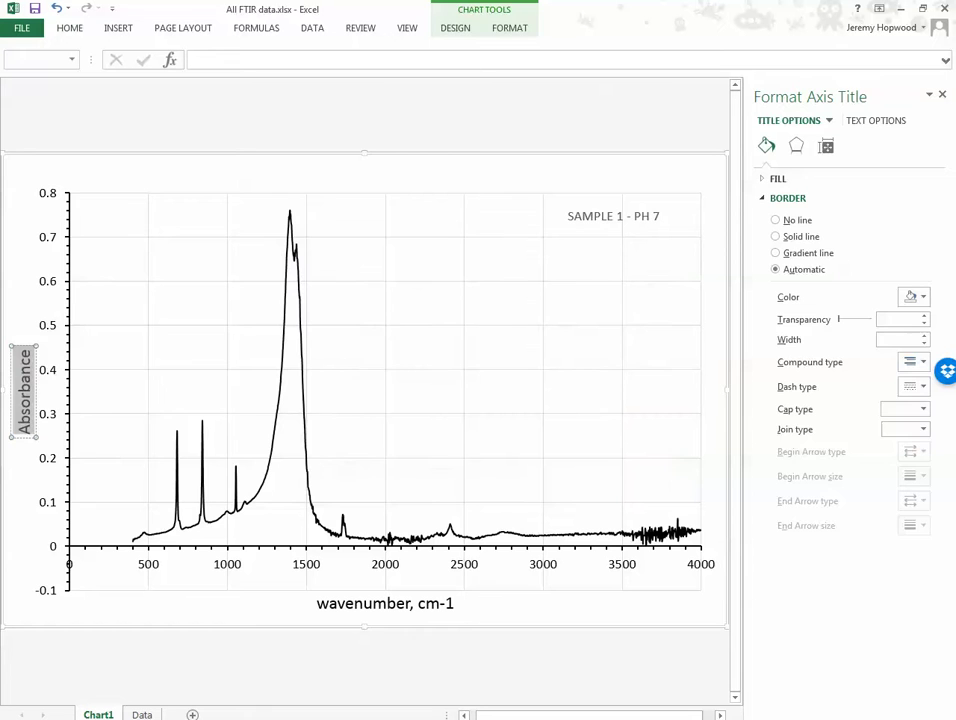
pyautogui.click(242, 668)
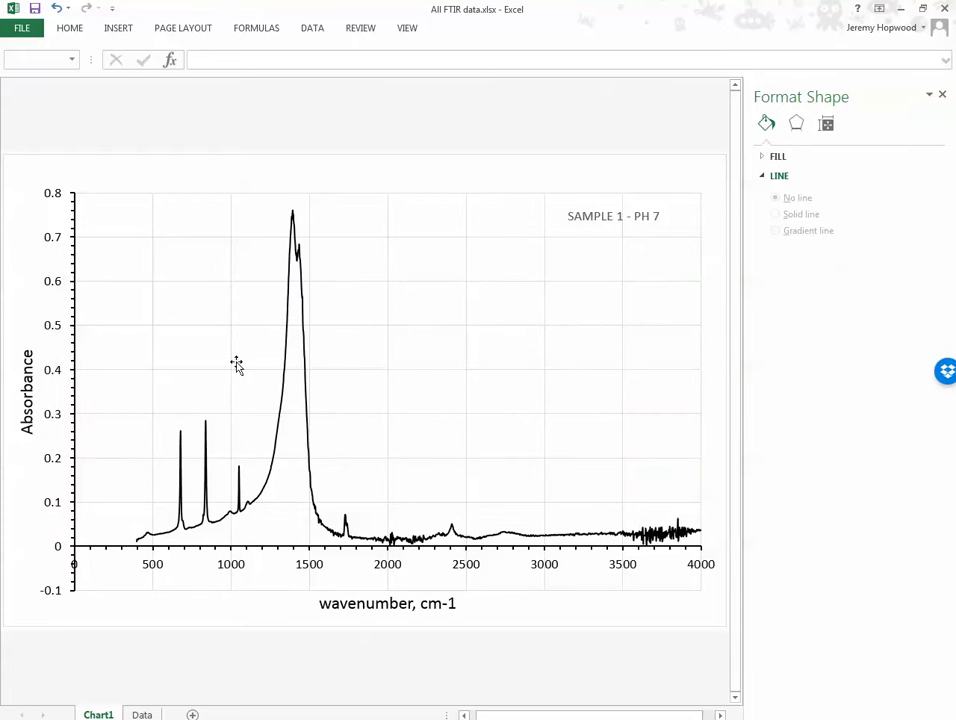
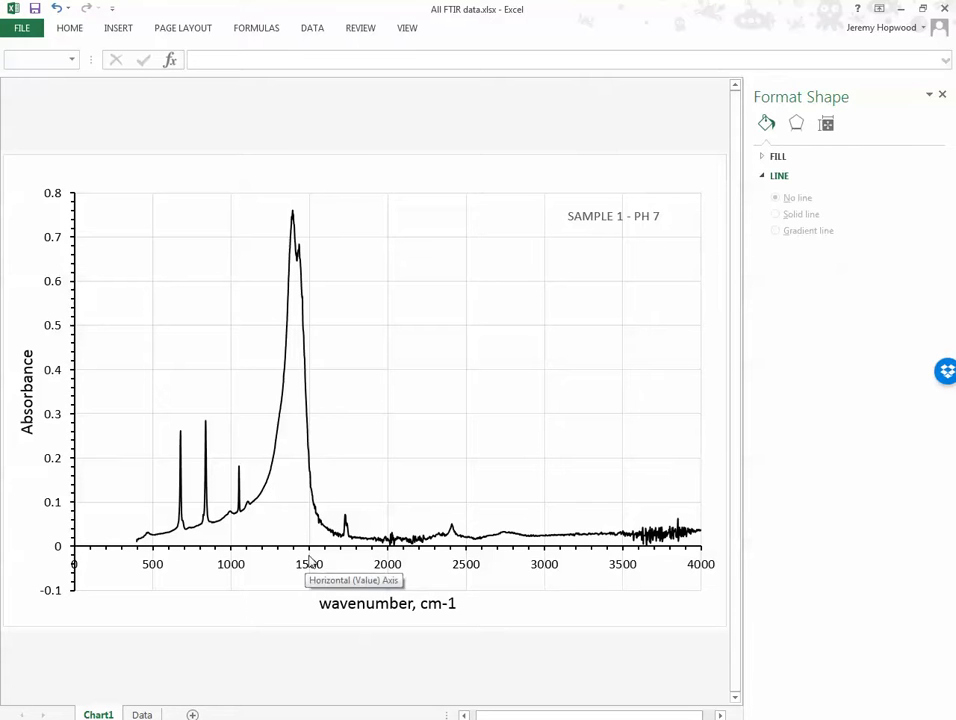
# Set the horizontal wavenumber axis to show its values in reverse order.
pyautogui.click(310, 566)
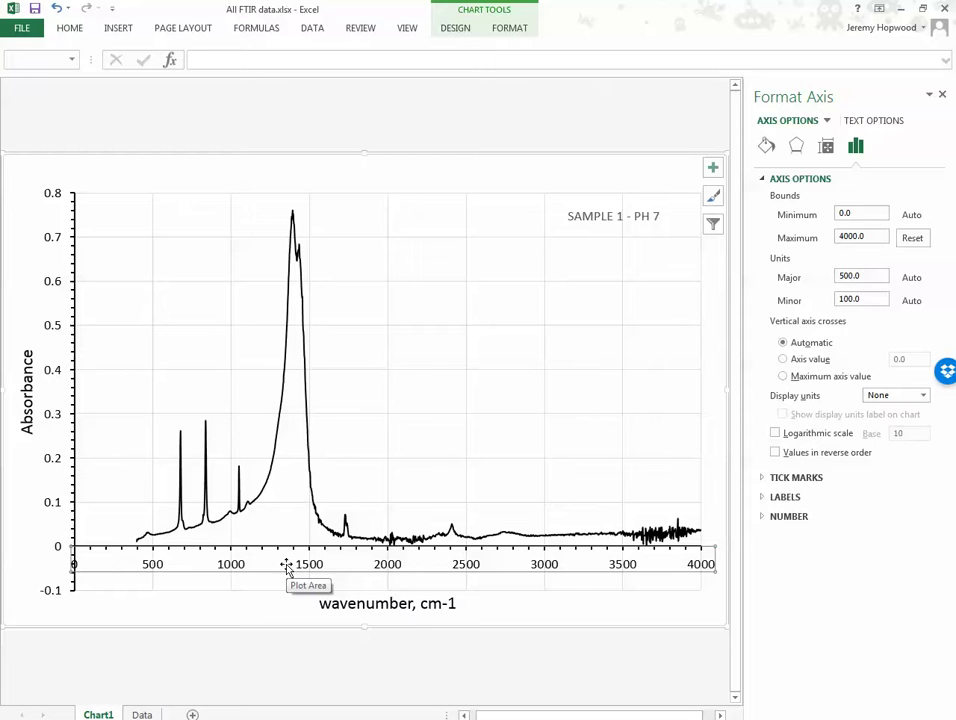
pyautogui.rightClick(287, 567)
pyautogui.click(250, 566)
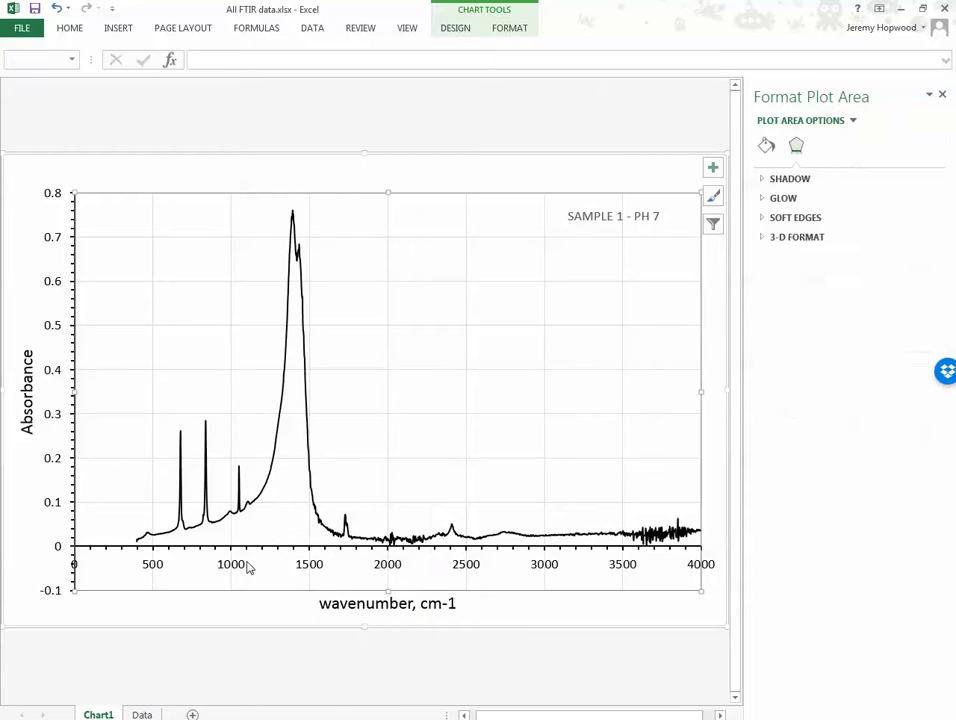
pyautogui.rightClick(245, 569)
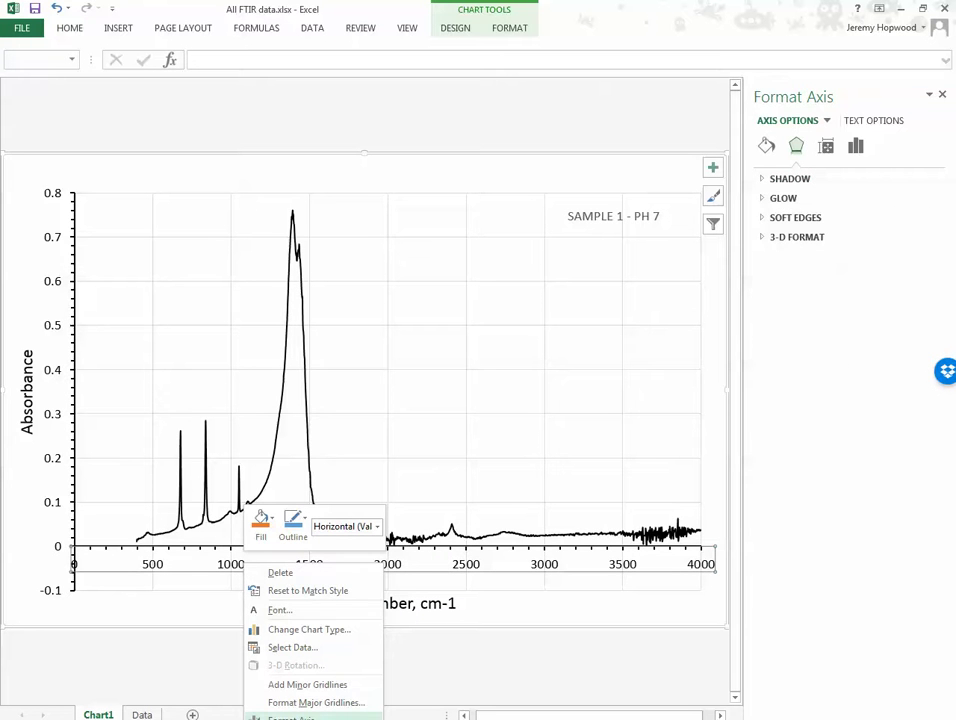
pyautogui.click(295, 716)
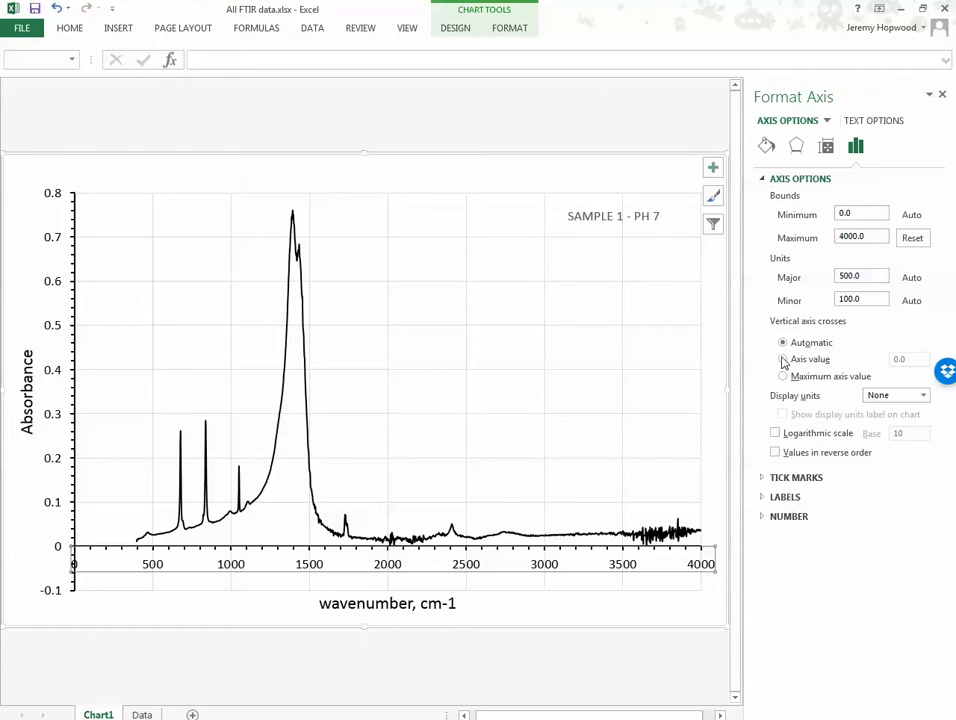
pyautogui.click(775, 453)
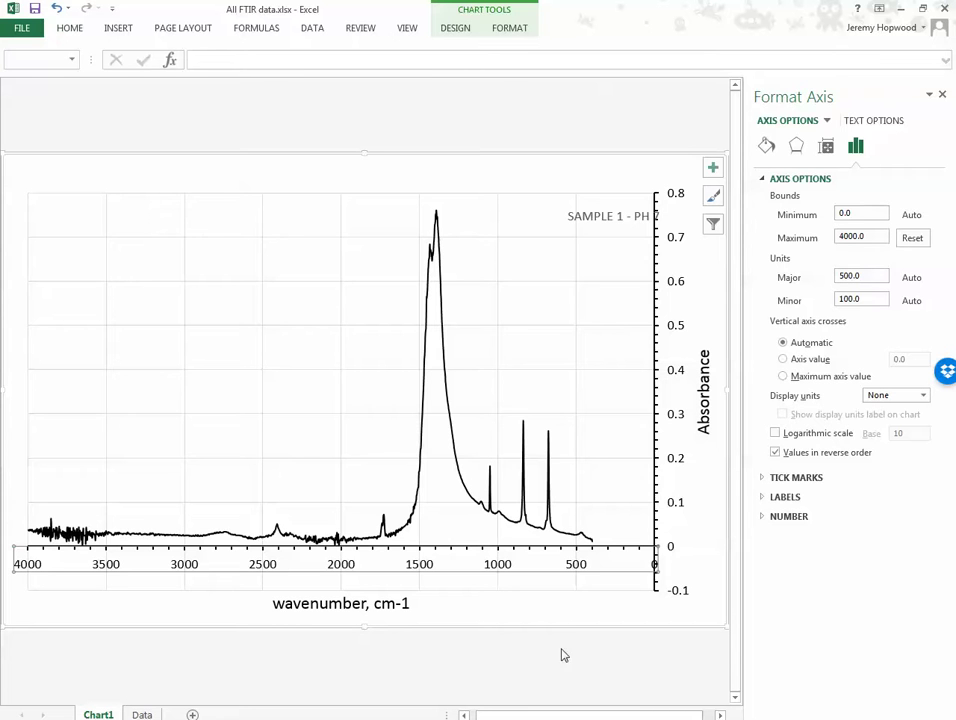
# Set the minimum bound of the vertical Absorbance axis to 0.0.
pyautogui.click(676, 418)
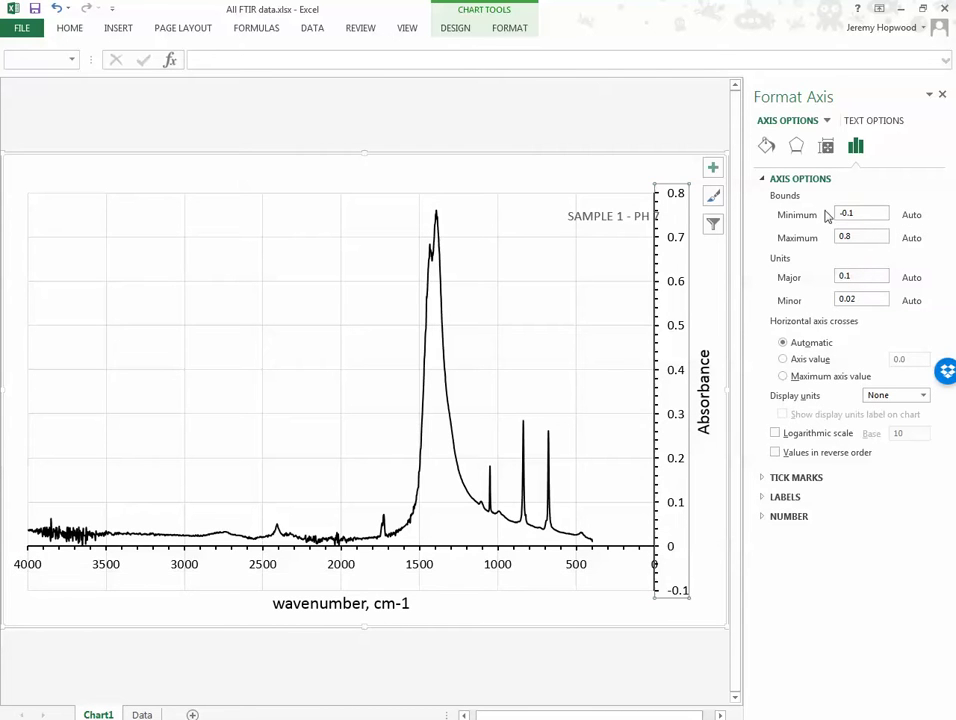
pyautogui.click(857, 213)
pyautogui.write('0.0')
pyautogui.press('Return')
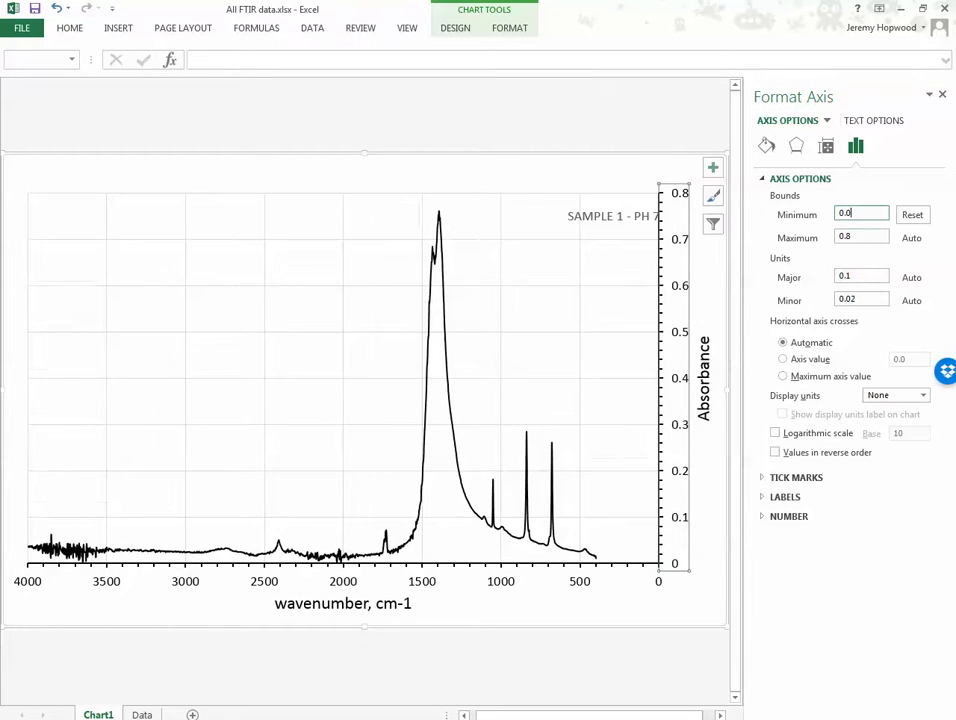
pyautogui.click(481, 168)
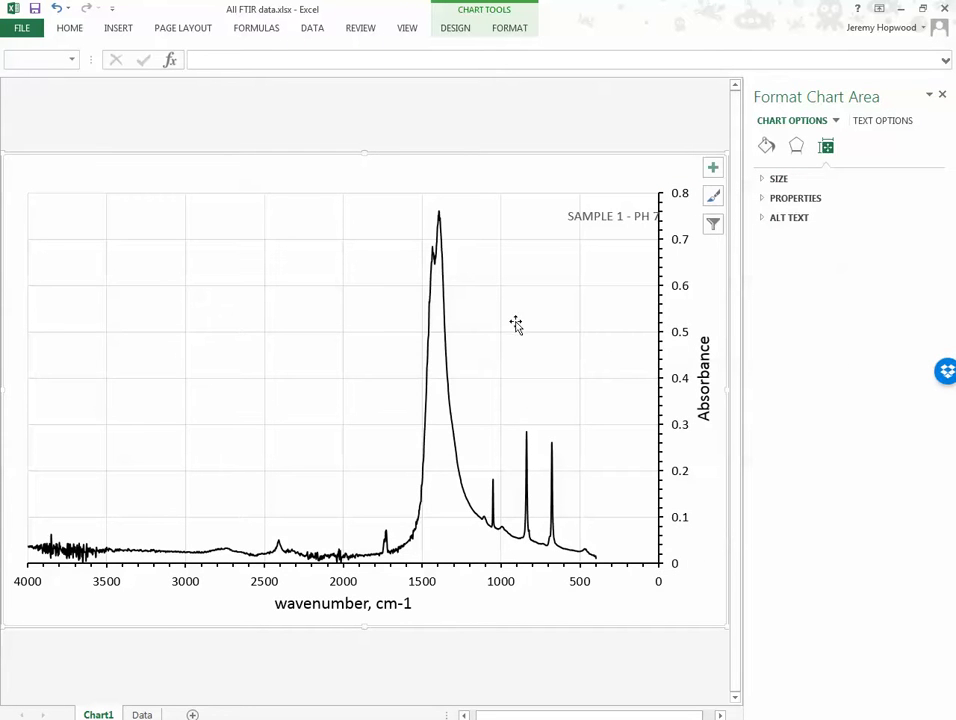
# Move the chart title "SAMPLE 1 - PH 7" to the empty upper-left area of the plot and place the cursor in its text.
pyautogui.click(603, 218)
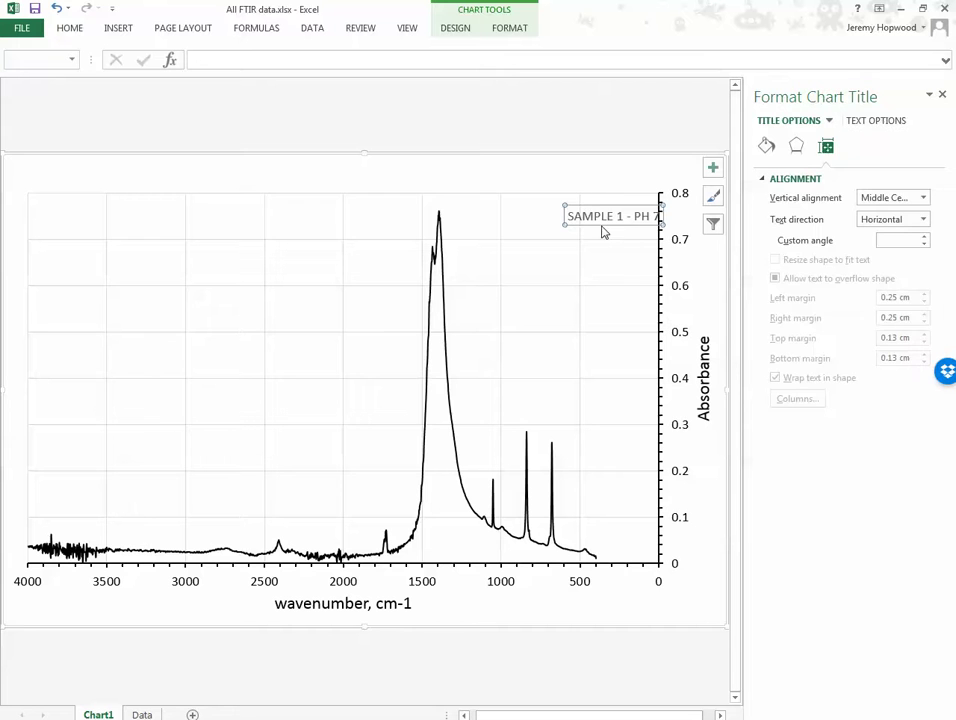
pyautogui.moveTo(602, 224); pyautogui.dragTo(112, 222)
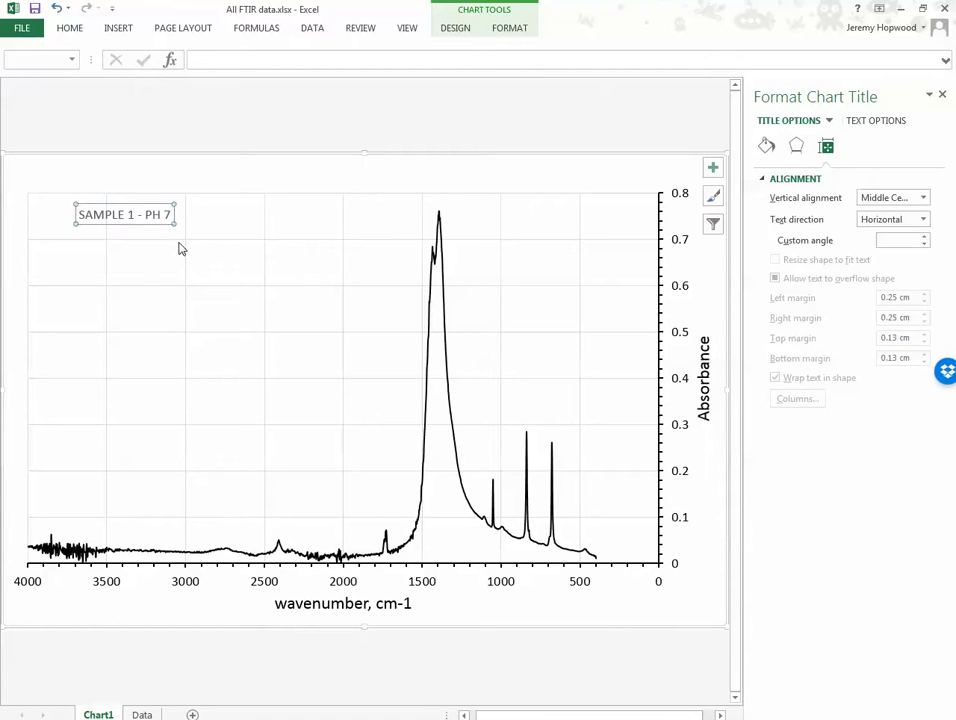
pyautogui.click(111, 214)
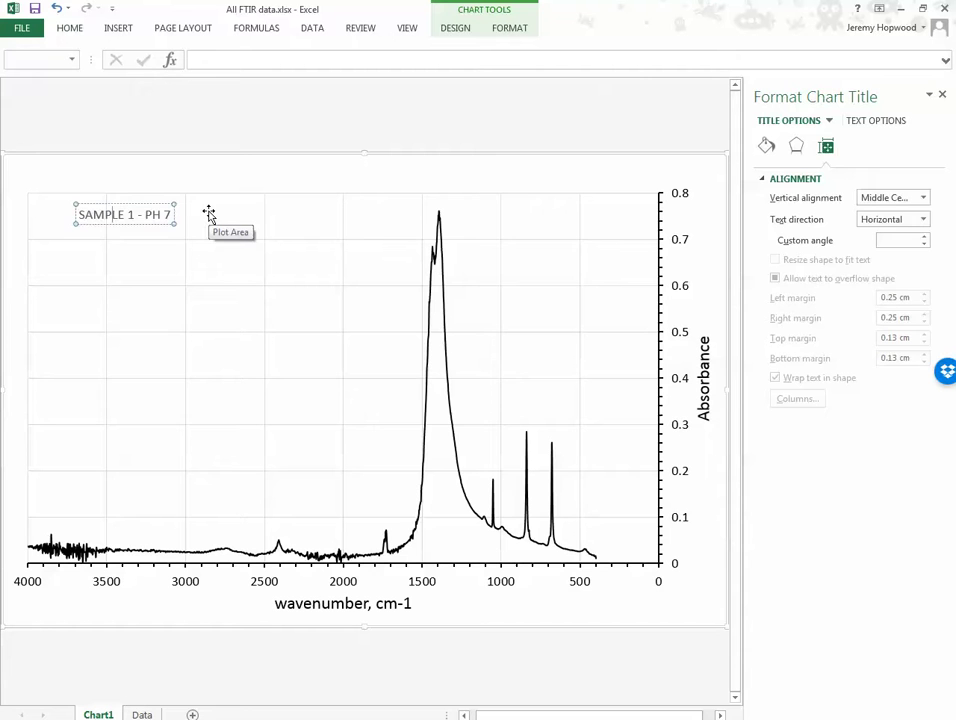
# Change the font color of the whole chart title "SAMPLE 1 - PH 7" to black and deselect the title.
pyautogui.hotkey('ctrl', 'a')
pyautogui.rightClick(131, 213)
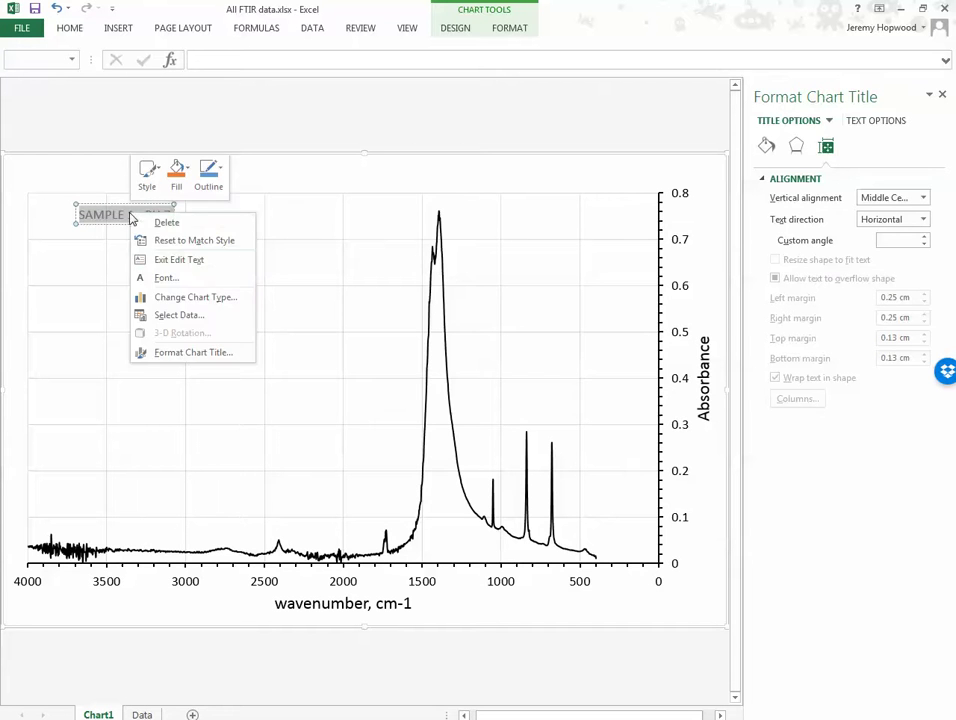
pyautogui.click(163, 278)
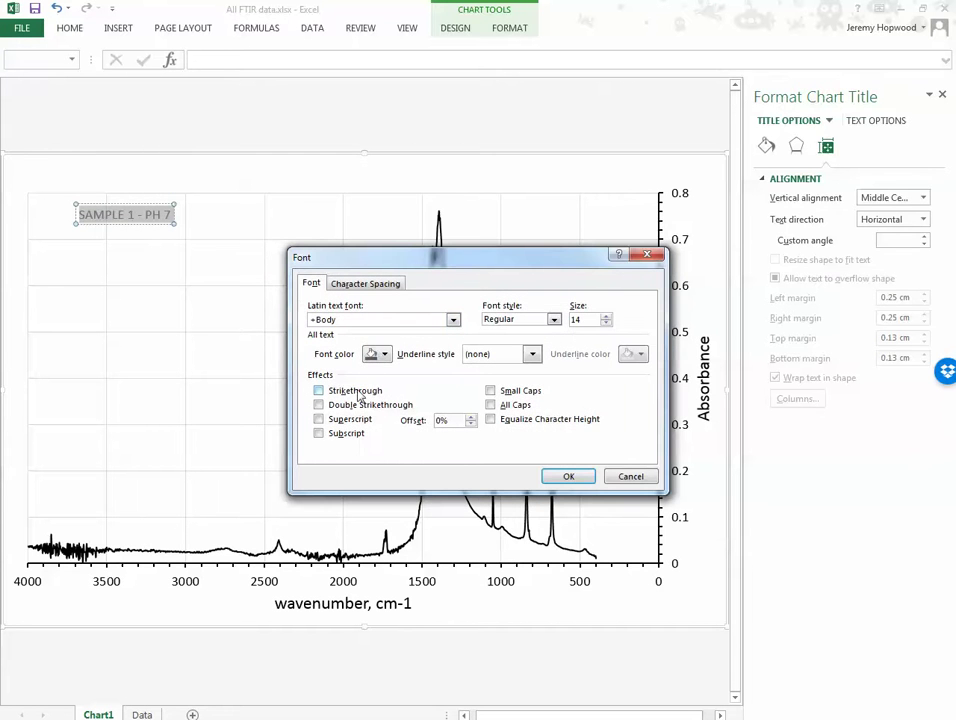
pyautogui.click(384, 354)
pyautogui.click(381, 402)
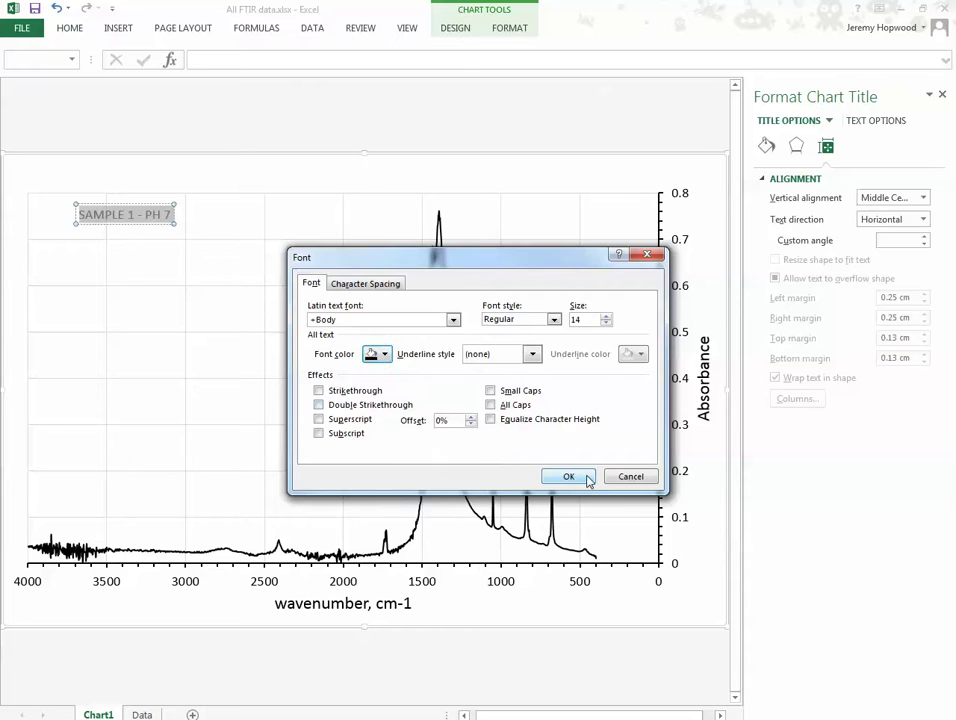
pyautogui.click(568, 476)
pyautogui.click(530, 166)
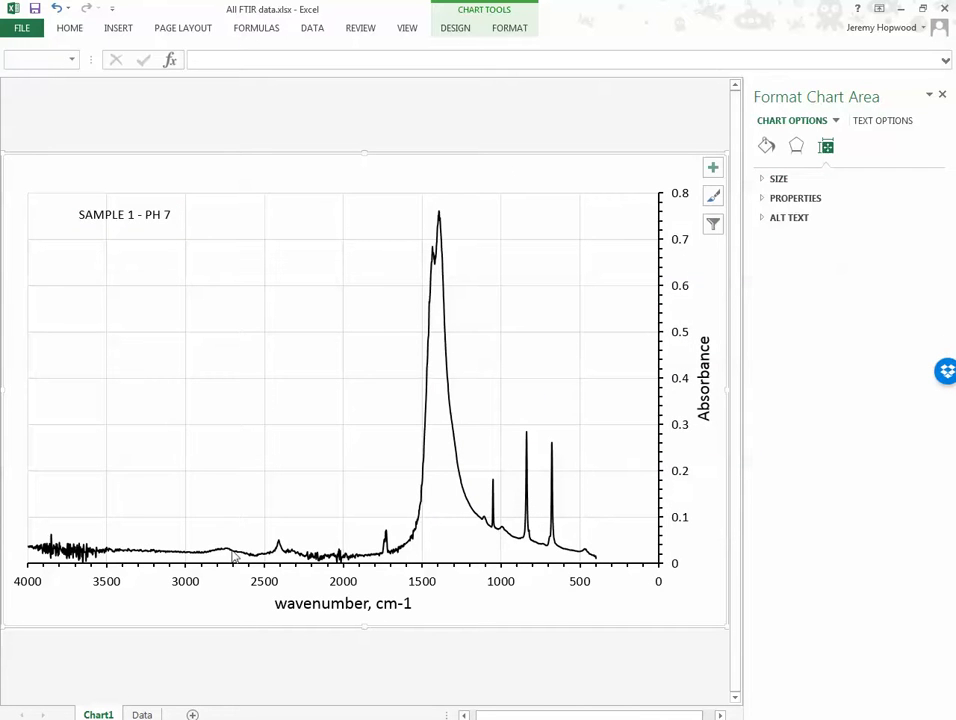
# Remove the primary major horizontal and primary major vertical gridlines from the chart, then deselect it.
pyautogui.click(517, 332)
pyautogui.click(492, 340)
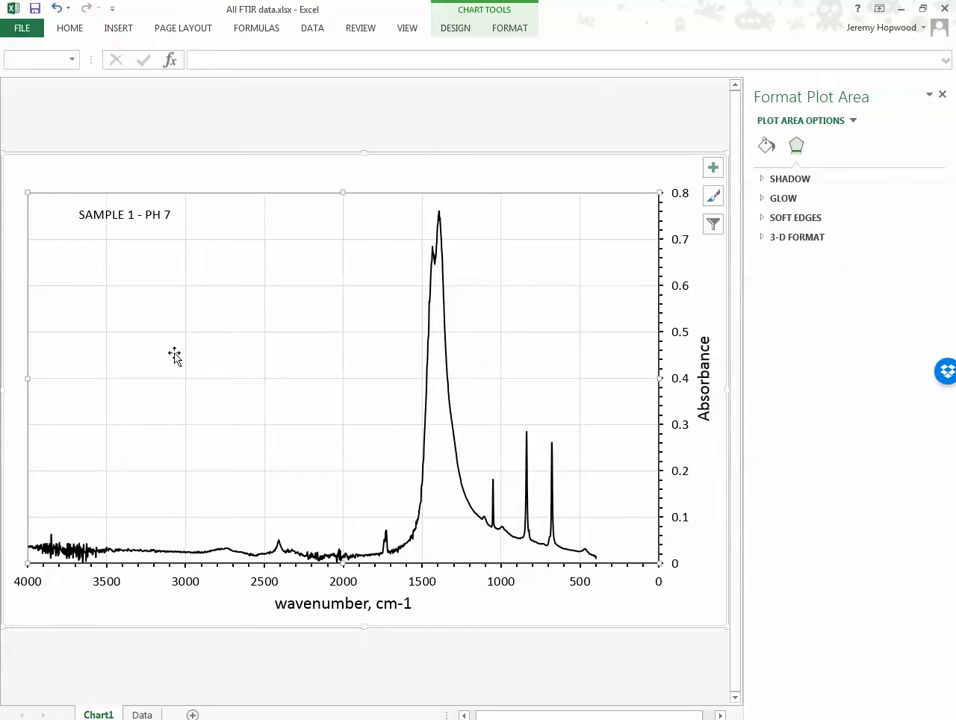
pyautogui.click(457, 30)
pyautogui.click(24, 80)
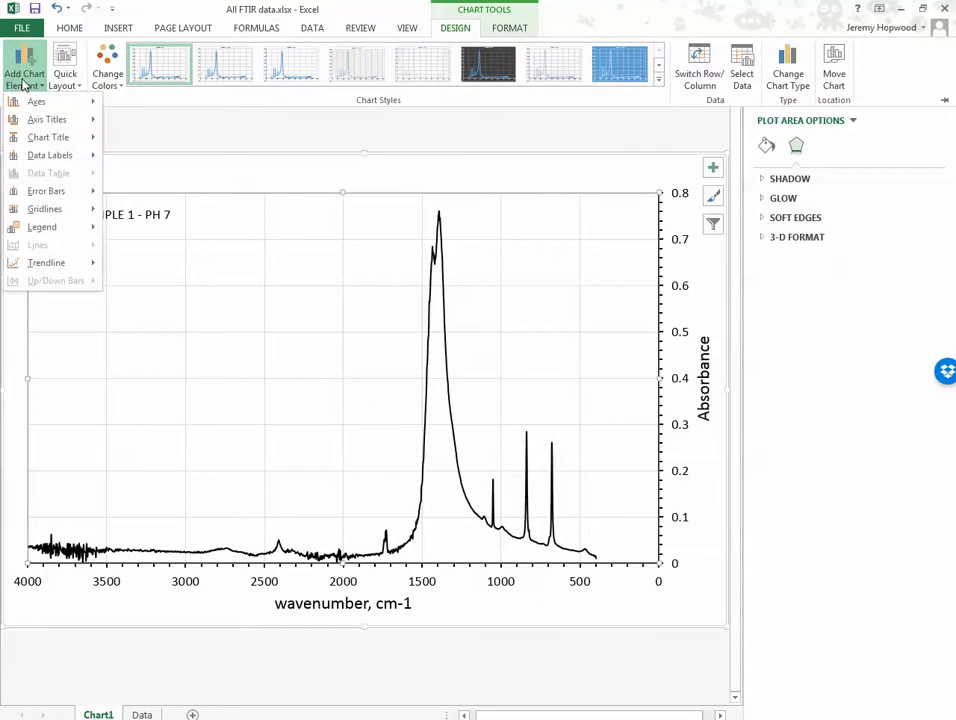
pyautogui.moveTo(54, 217)
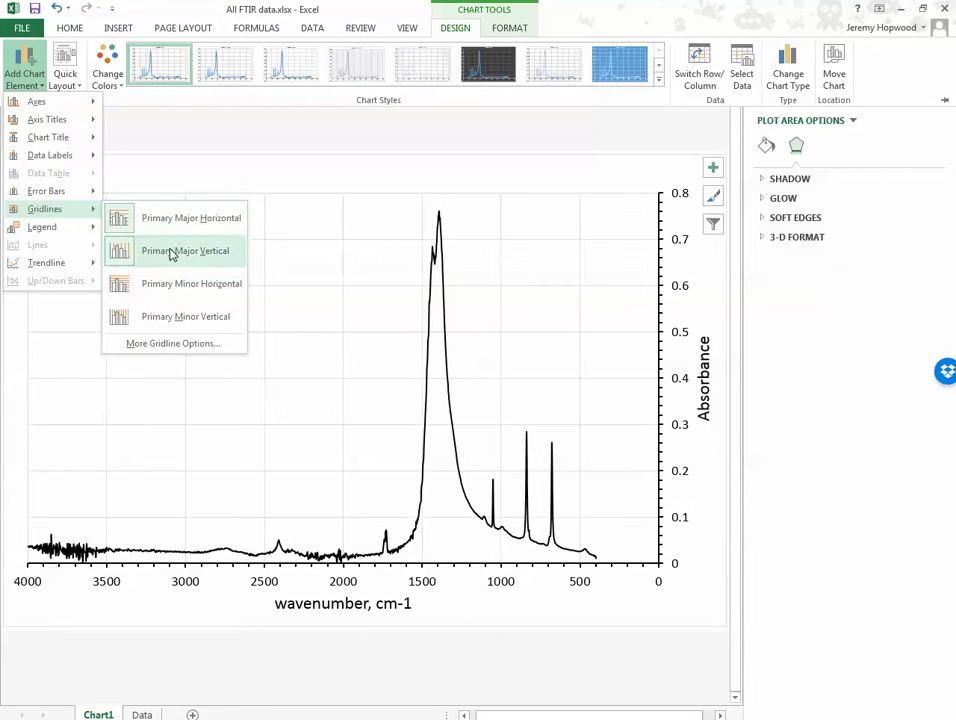
pyautogui.click(174, 224)
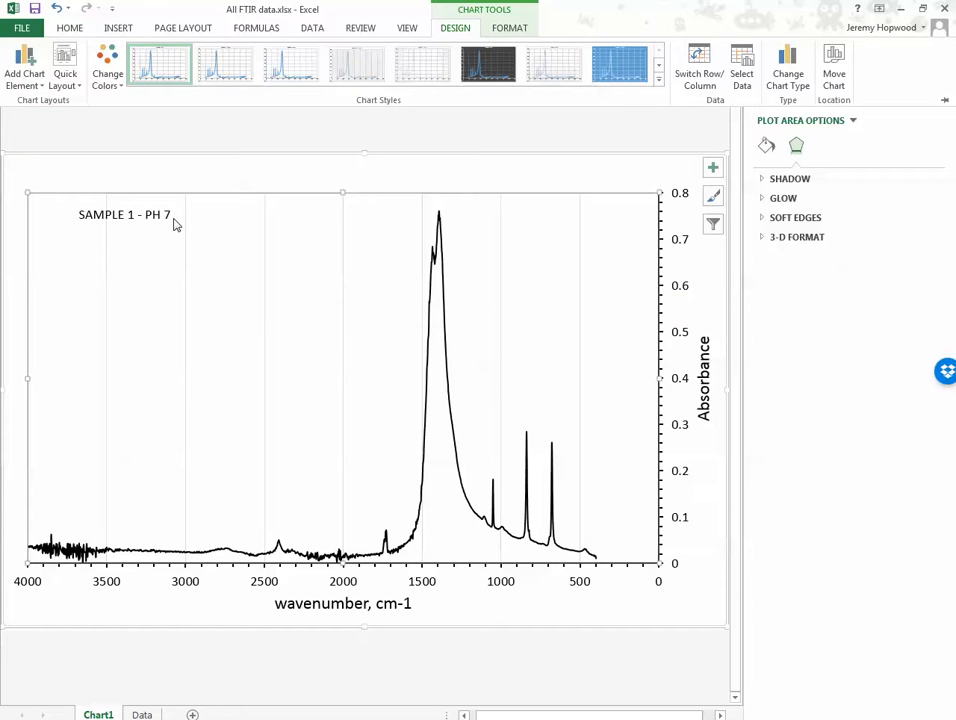
pyautogui.click(22, 80)
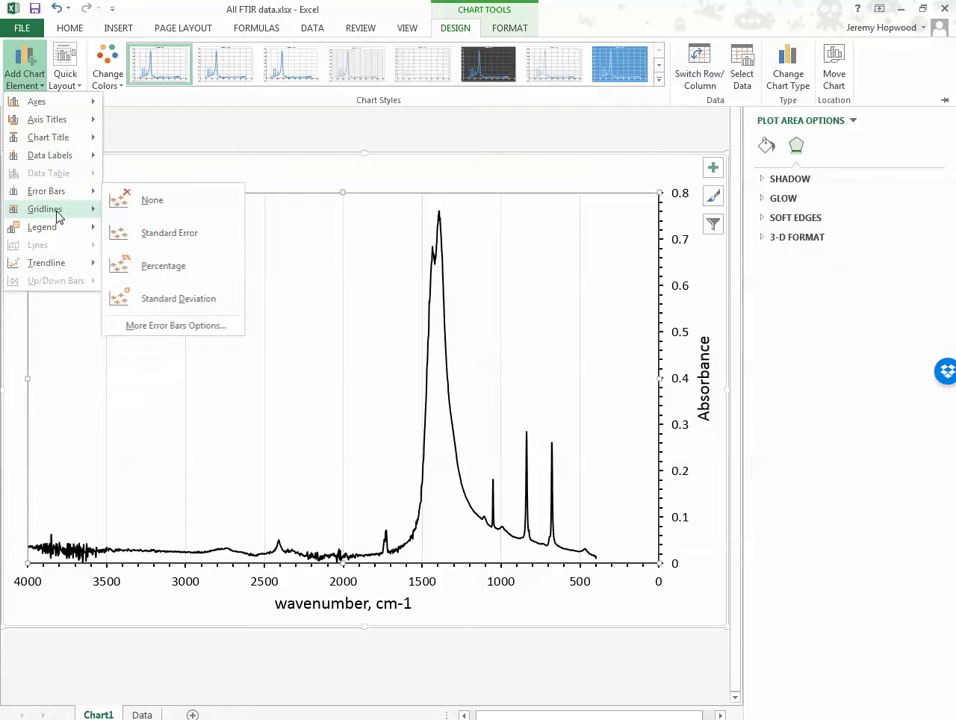
pyautogui.moveTo(58, 210)
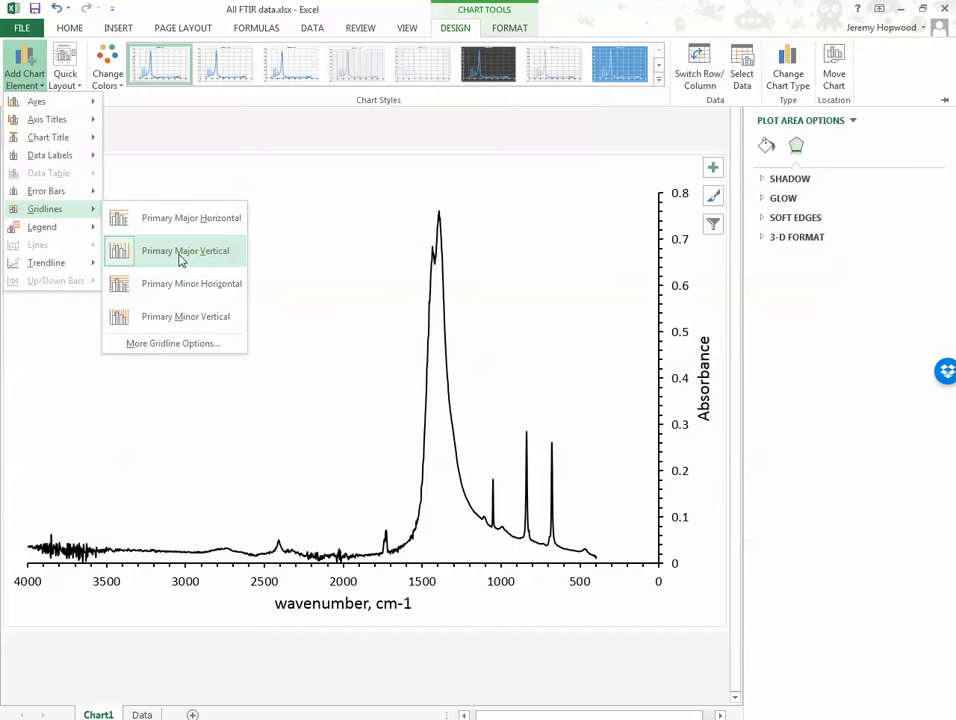
pyautogui.click(181, 261)
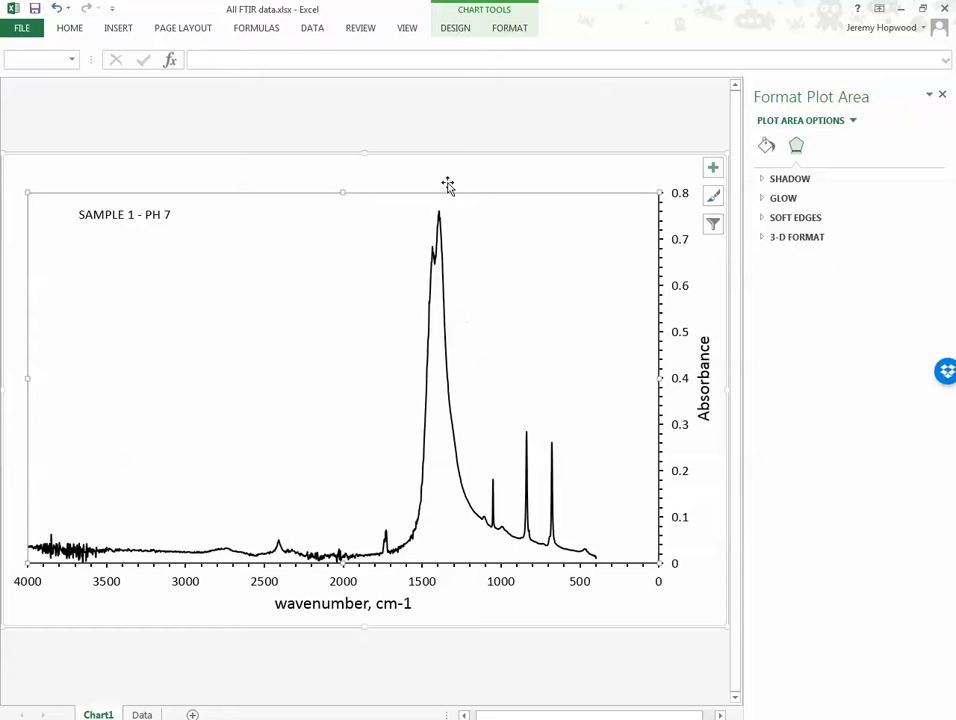
pyautogui.click(182, 640)
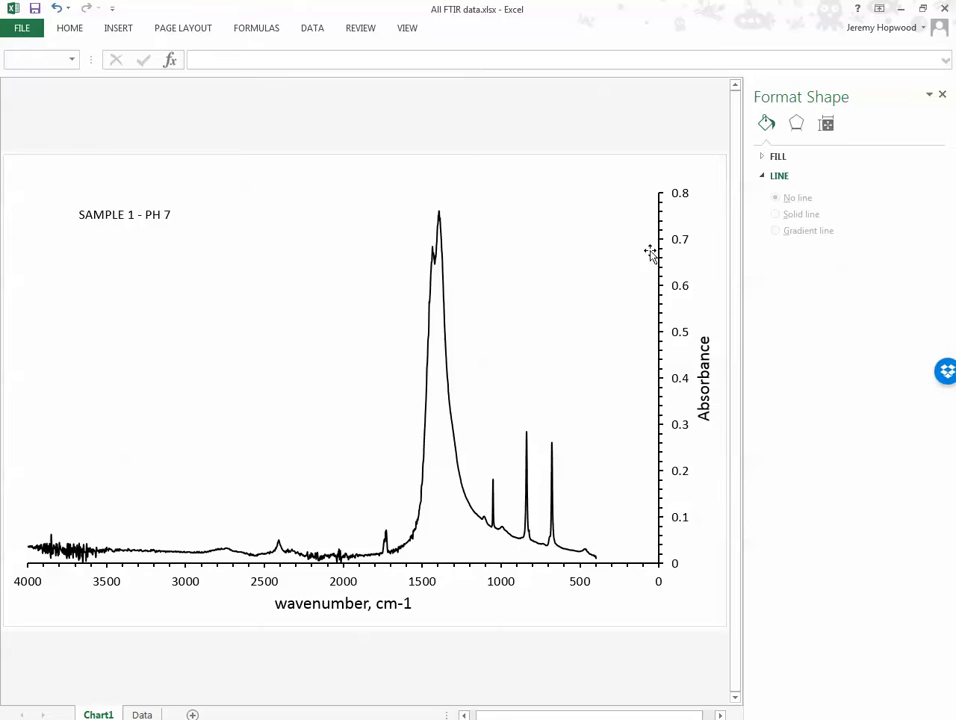
# Give the plot area a solid line border with a width of 1.25 pt.
pyautogui.click(502, 341)
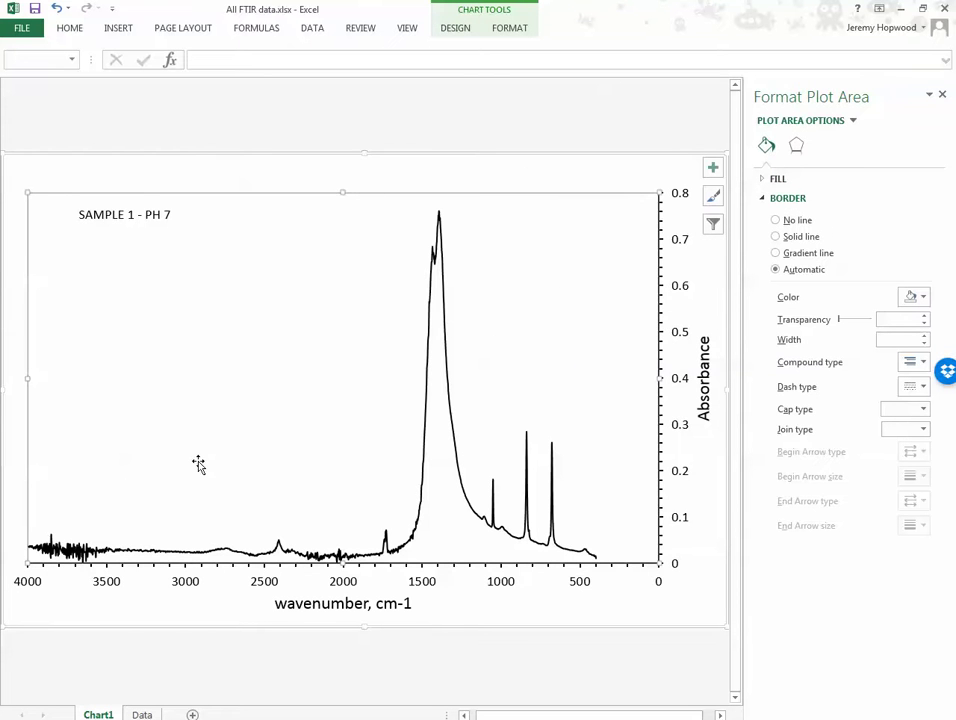
pyautogui.click(10, 432)
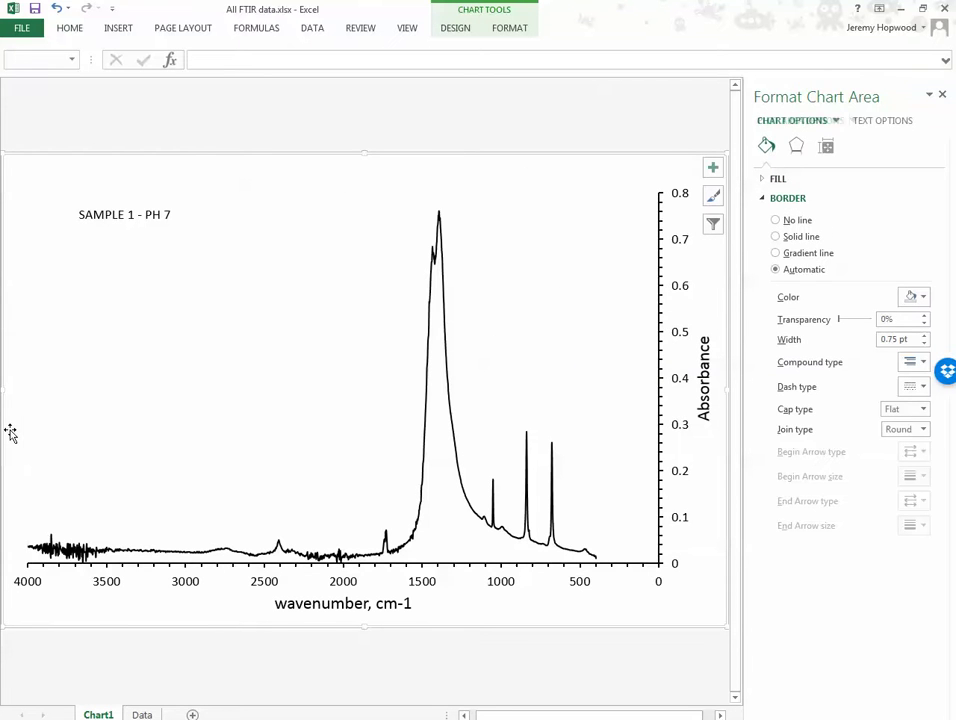
pyautogui.click(257, 335)
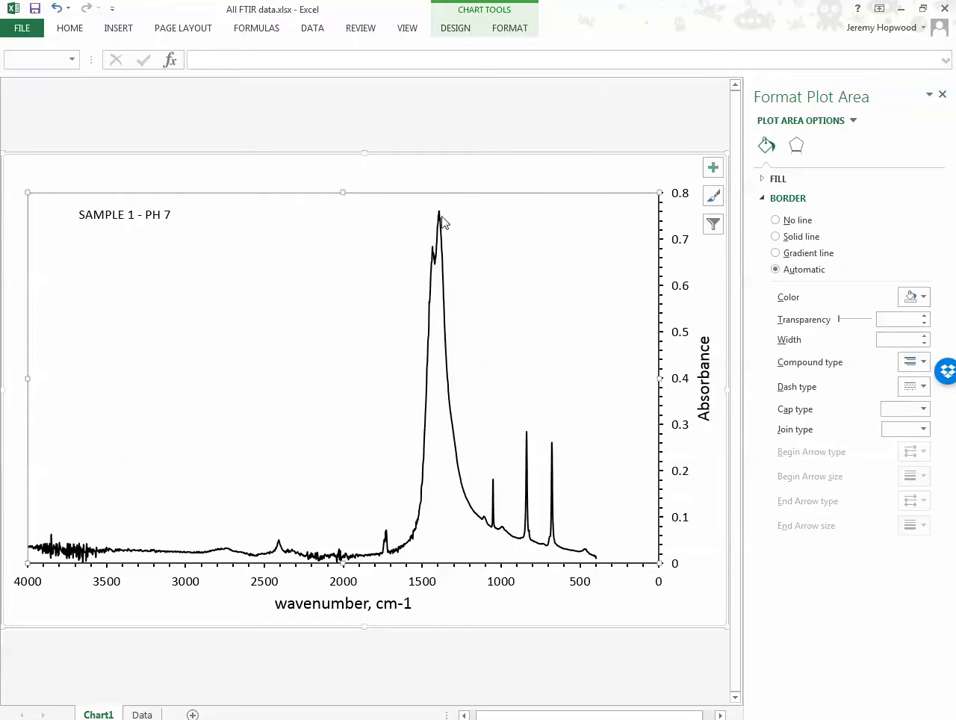
pyautogui.click(775, 237)
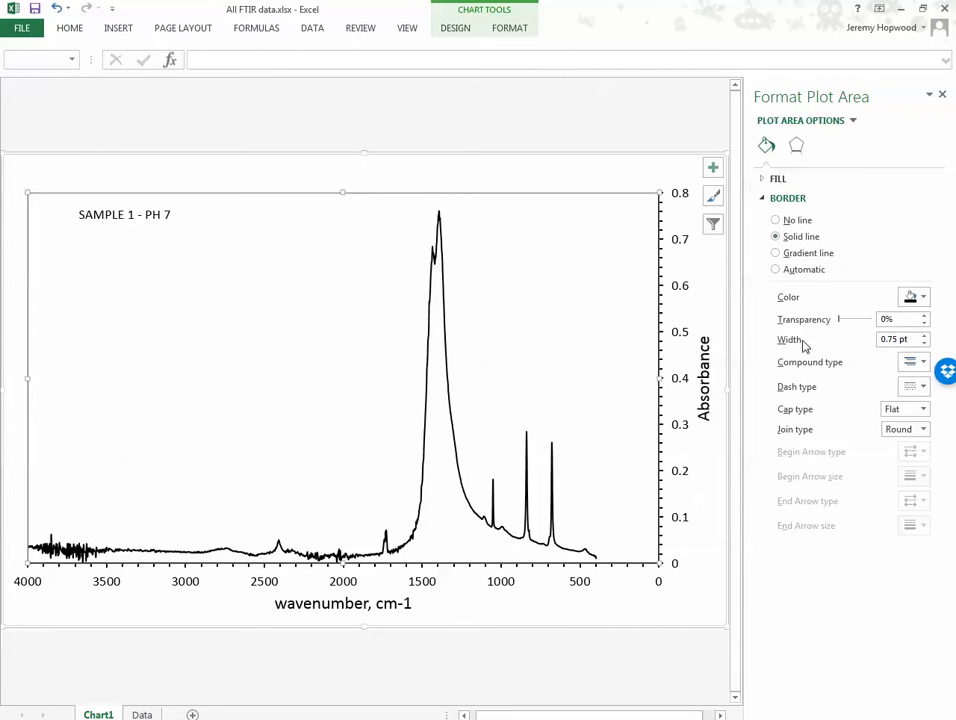
pyautogui.click(925, 336)
pyautogui.click(925, 336)
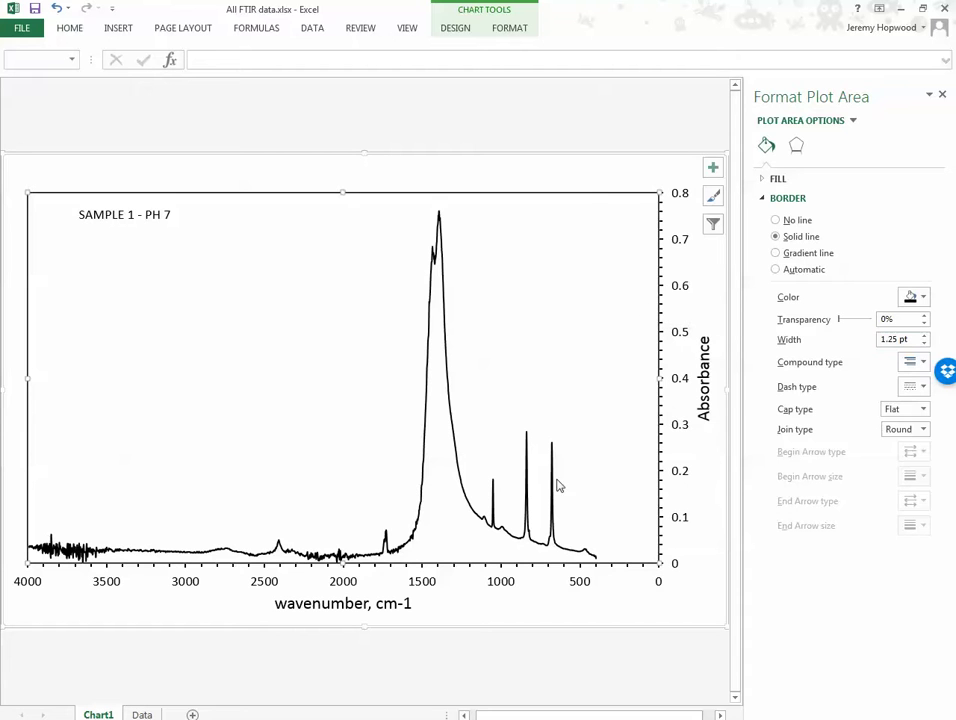
pyautogui.click(626, 179)
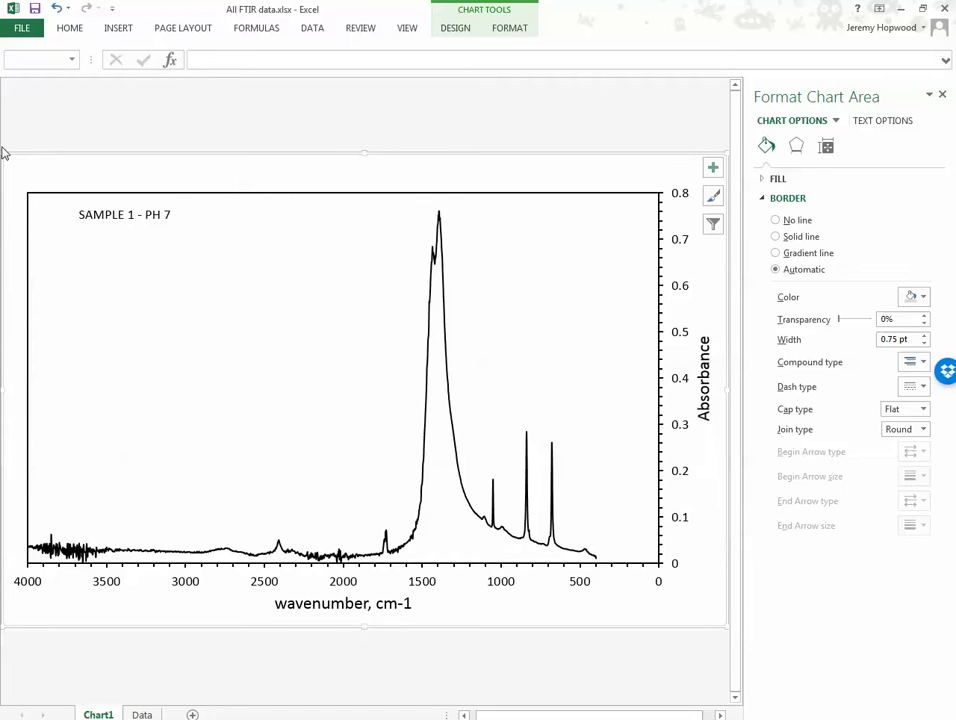
# Remove the border line around the chart area and deselect the chart.
pyautogui.click(265, 241)
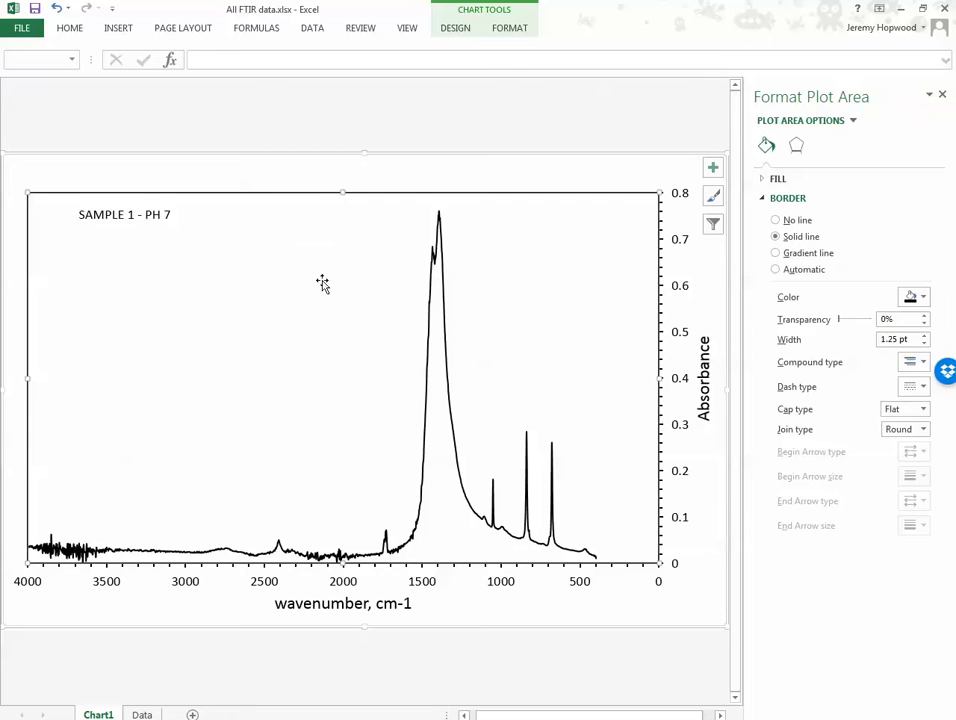
pyautogui.click(310, 172)
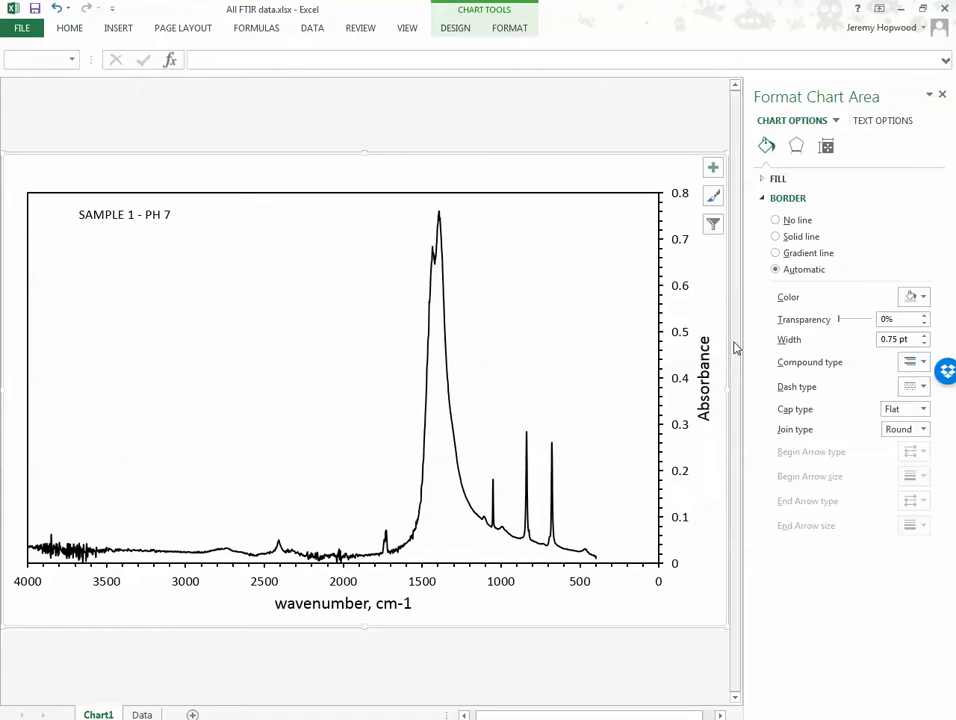
pyautogui.click(776, 220)
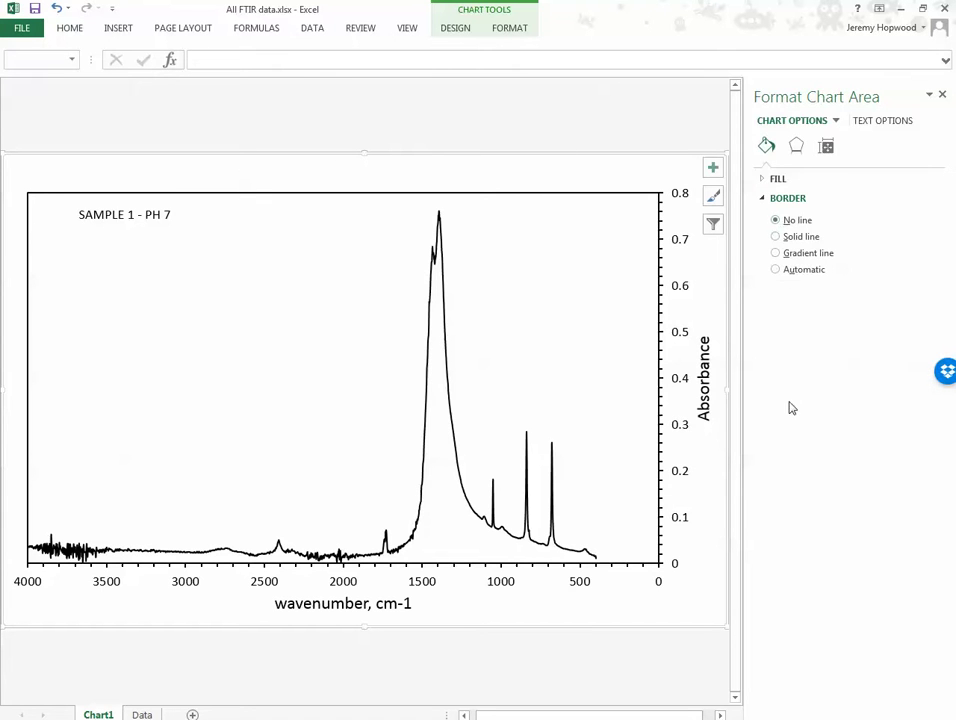
pyautogui.click(565, 666)
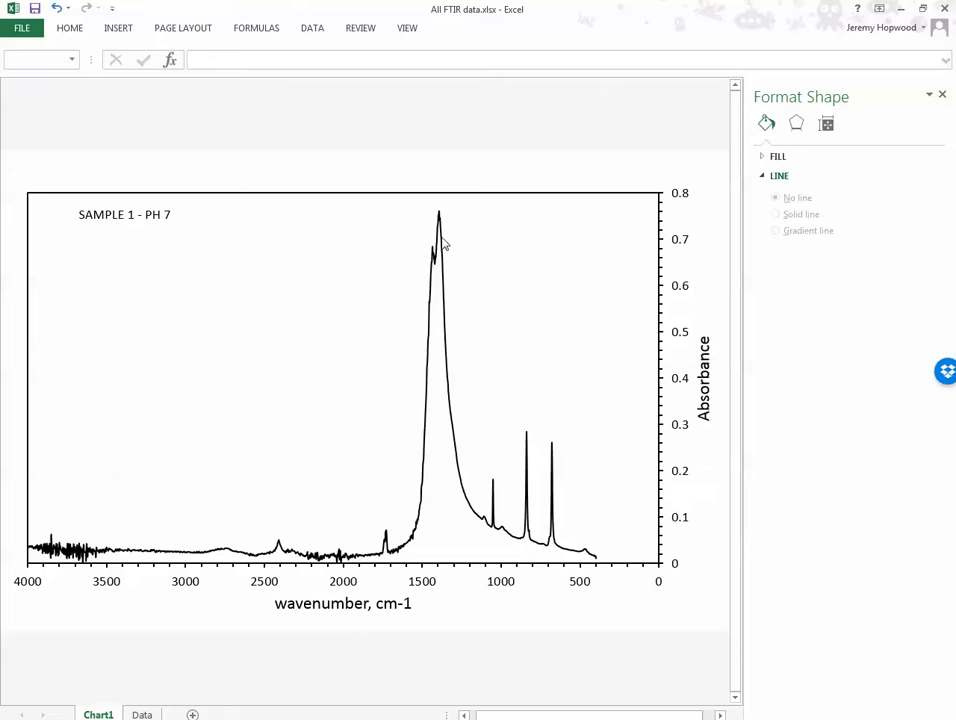
# Rename the chart sheet Chart1 as "Sample 1".
pyautogui.moveTo(444, 242)
pyautogui.rightClick(96, 713)
pyautogui.click(138, 575)
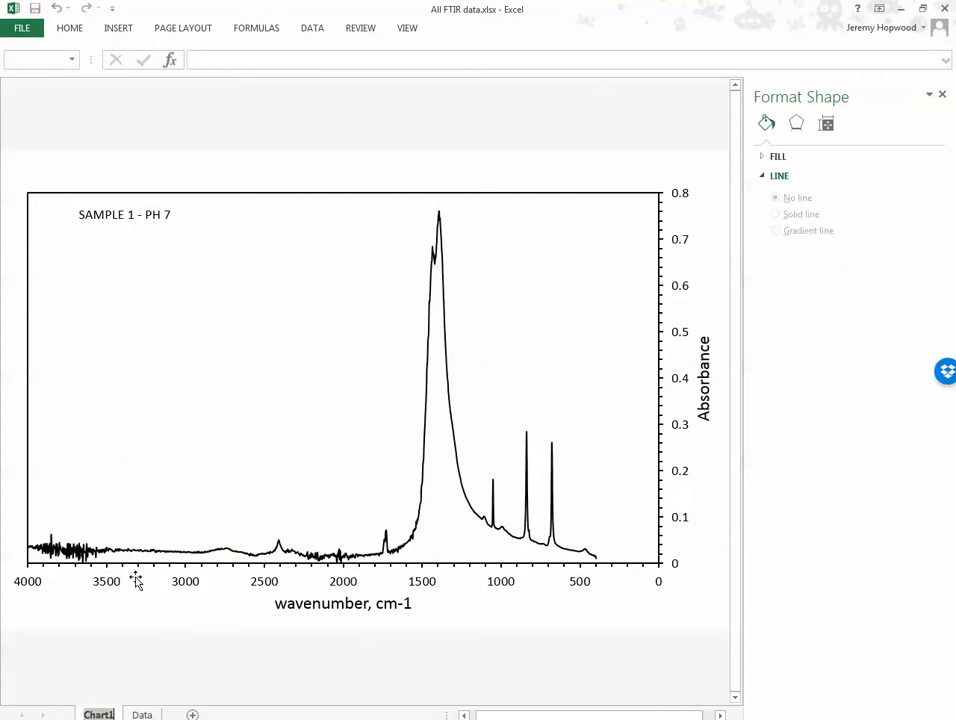
pyautogui.write('Sample 1')
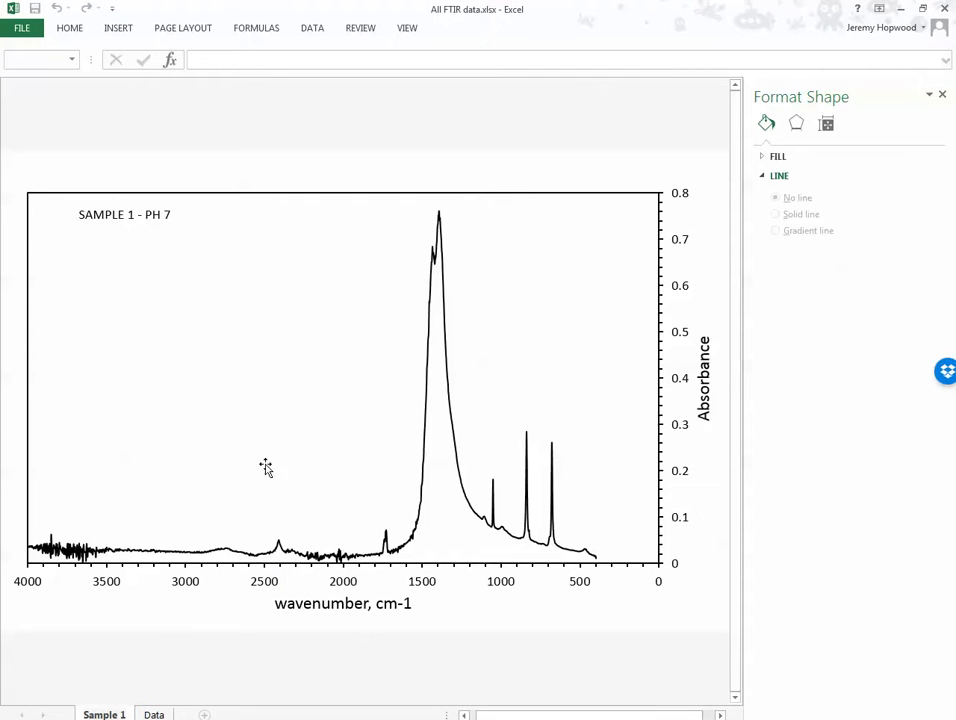
pyautogui.click(184, 665)
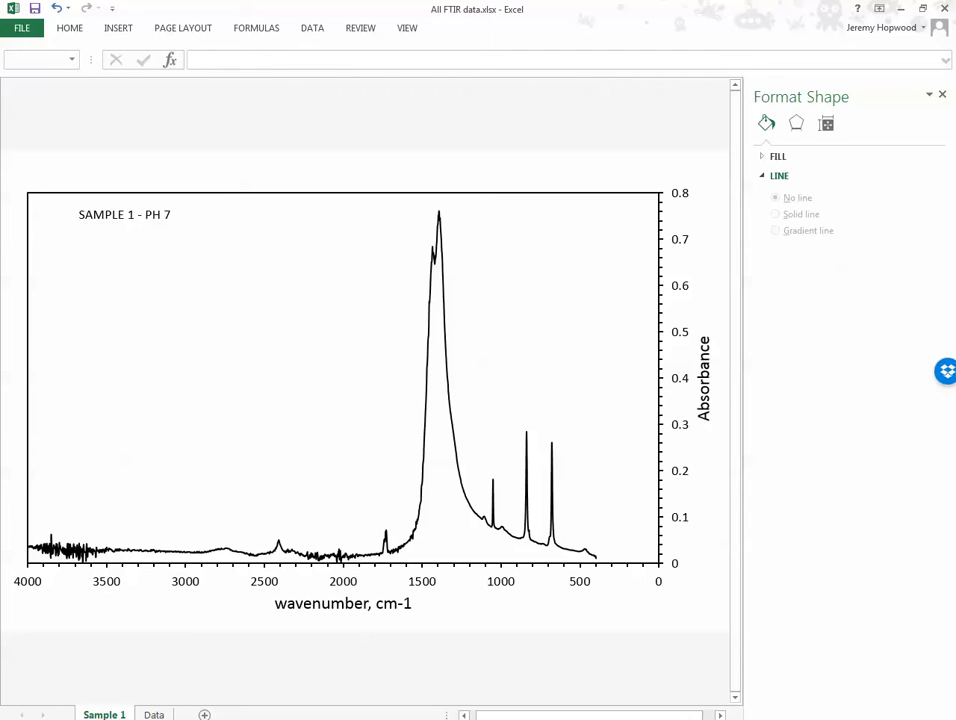
# Create a copy of the Sample 1 chart sheet in the same workbook, placed before Sample 1.
pyautogui.rightClick(106, 716)
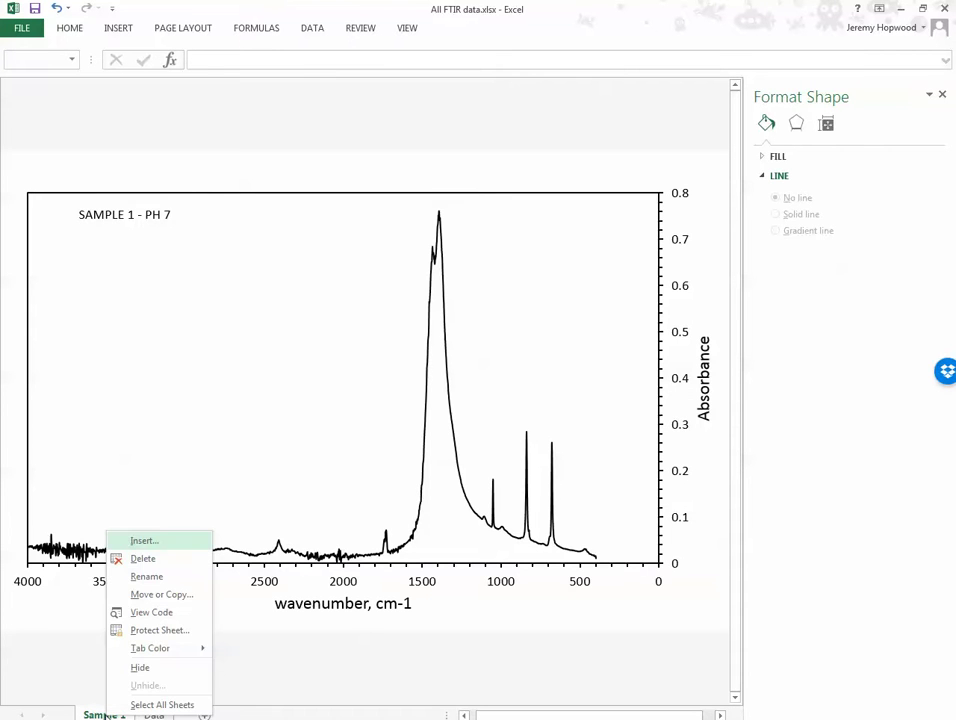
pyautogui.click(151, 598)
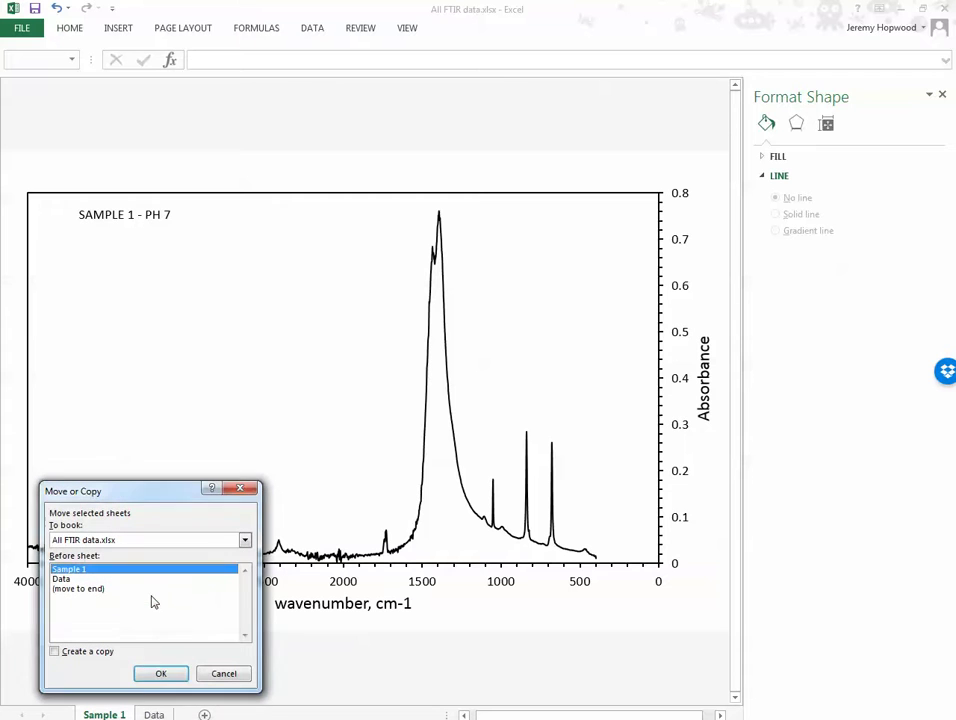
pyautogui.click(55, 651)
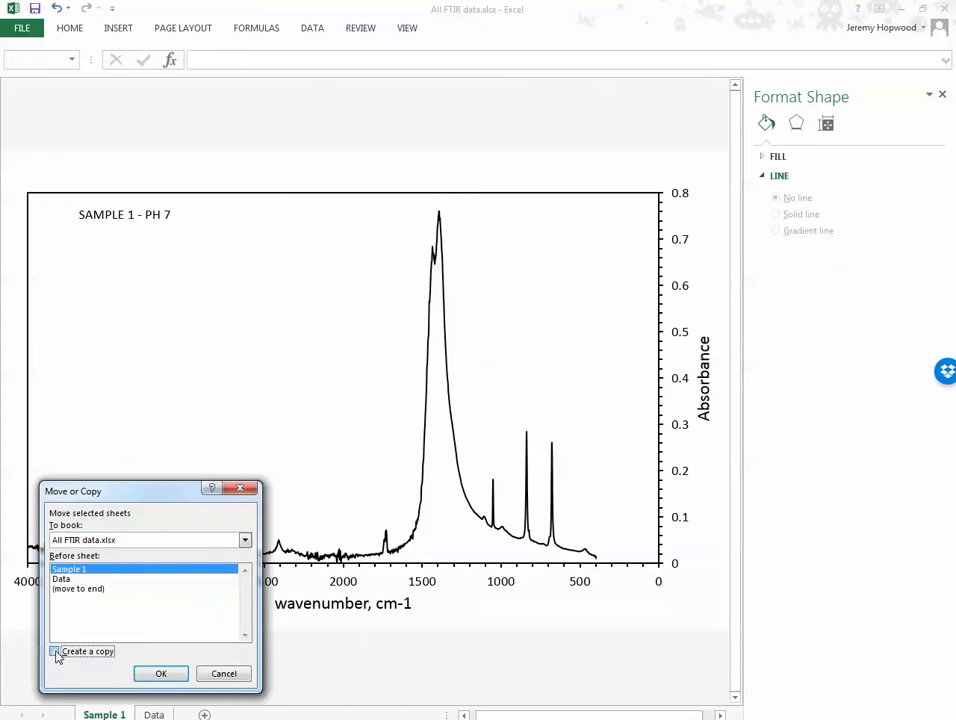
pyautogui.click(161, 674)
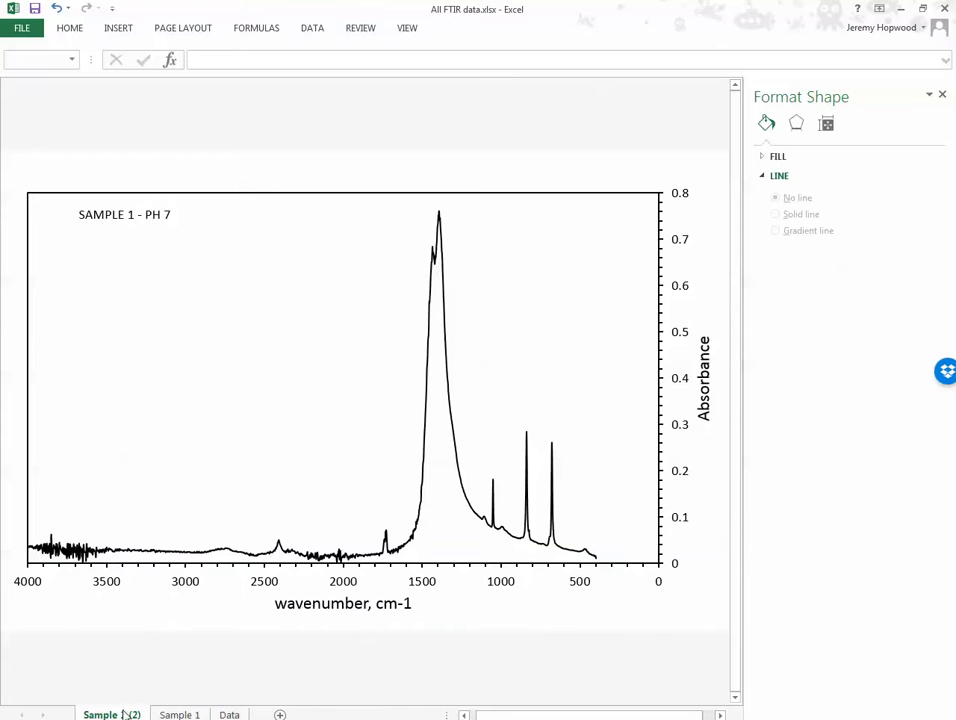
pyautogui.click(157, 714)
pyautogui.click(128, 714)
pyautogui.click(126, 714)
# Check the sample headings on the Data sheet, rename the copied chart sheet "Sample 1A", and select its plot area.
pyautogui.click(229, 714)
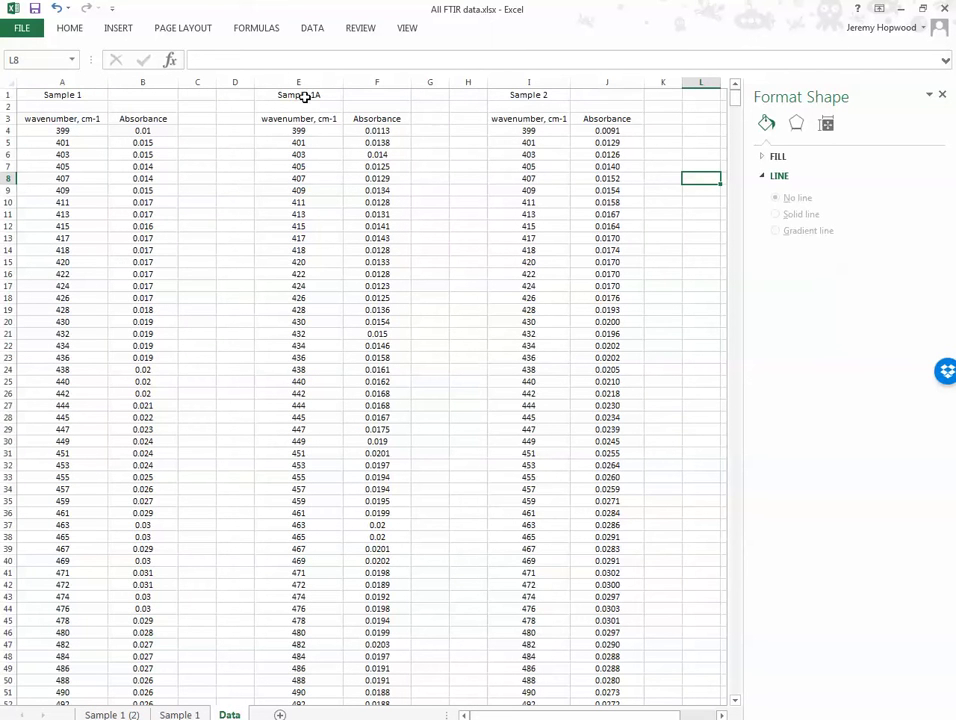
pyautogui.click(113, 714)
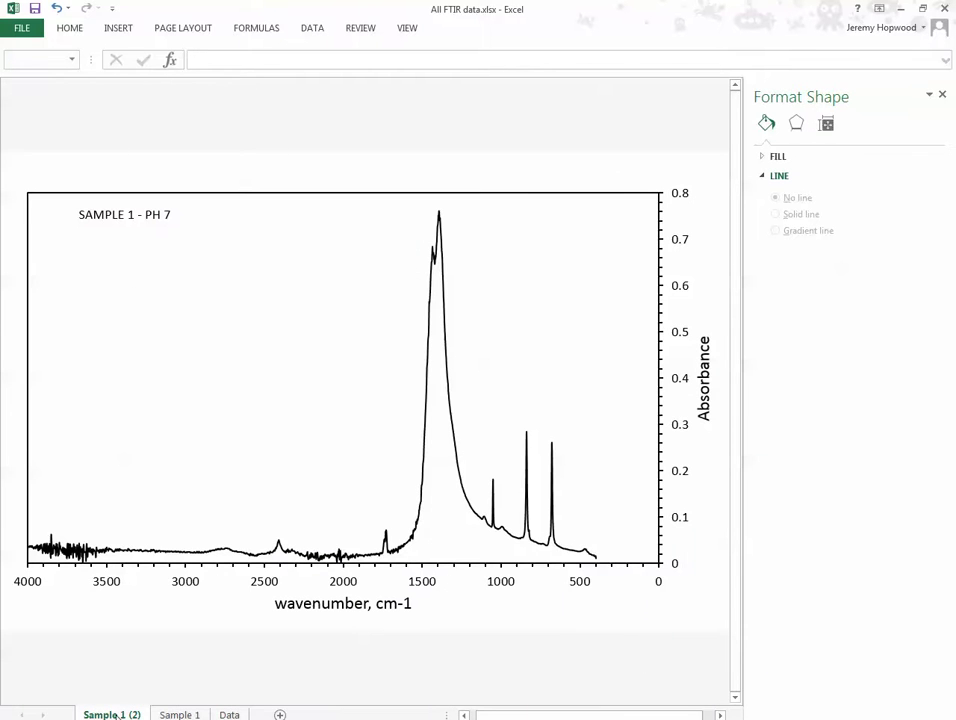
pyautogui.rightClick(113, 714)
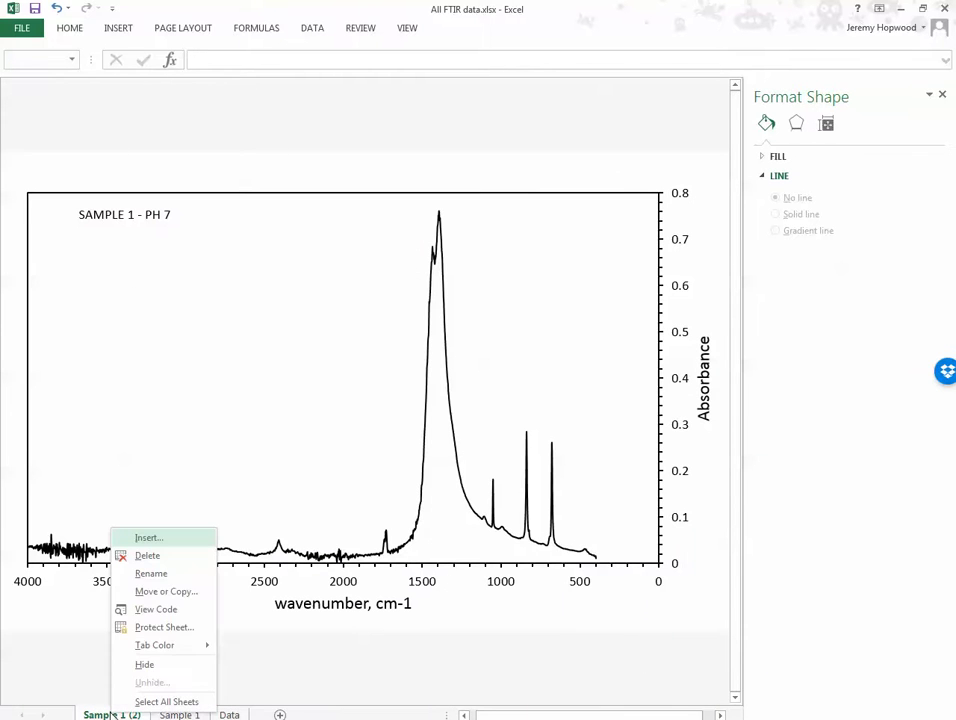
pyautogui.click(159, 574)
pyautogui.press('Right')
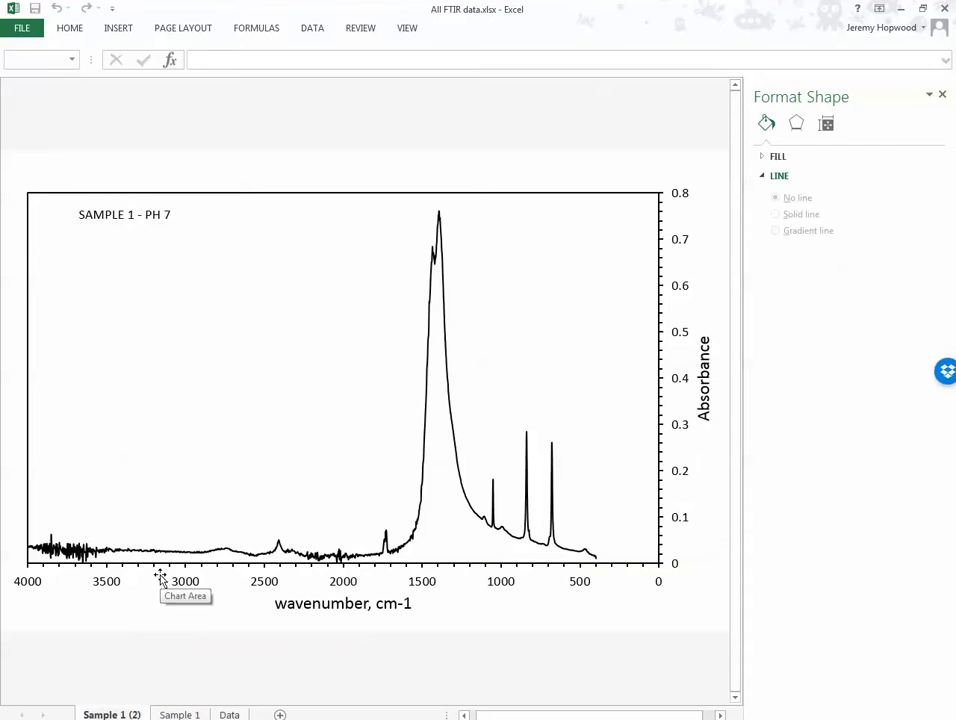
pyautogui.press('BackSpace')
pyautogui.press('BackSpace')
pyautogui.press('BackSpace')
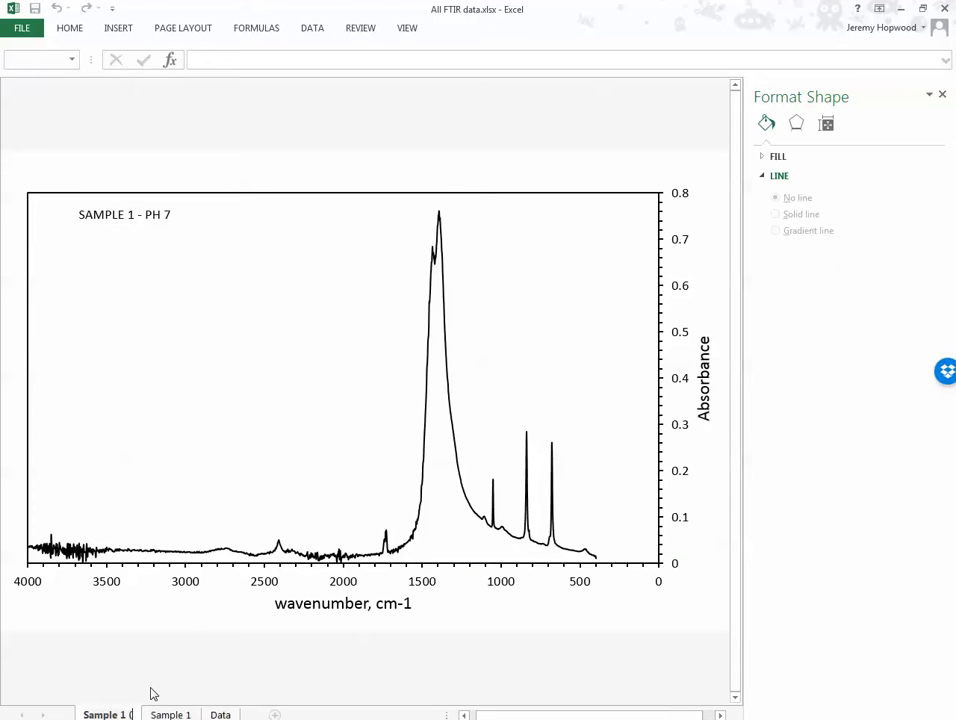
pyautogui.write('A')
pyautogui.press('Return')
pyautogui.click(225, 470)
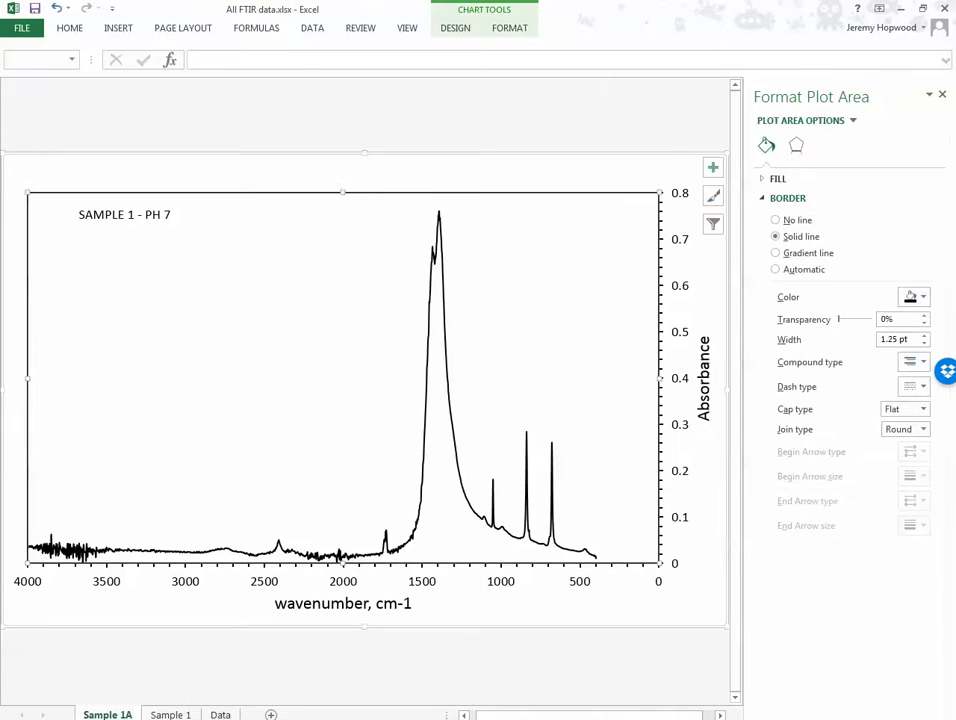
# On the Sample 1A chart, edit the data series so its X values use the Sample 1A wavenumbers, Data!$E$4:$E$1871.
pyautogui.click(165, 715)
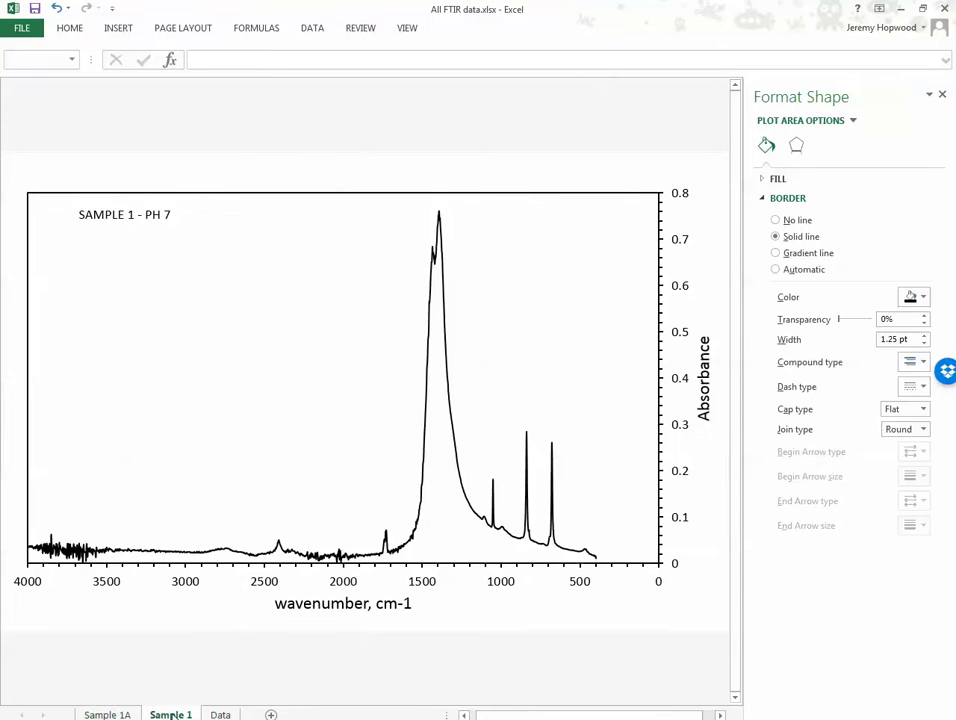
pyautogui.click(104, 715)
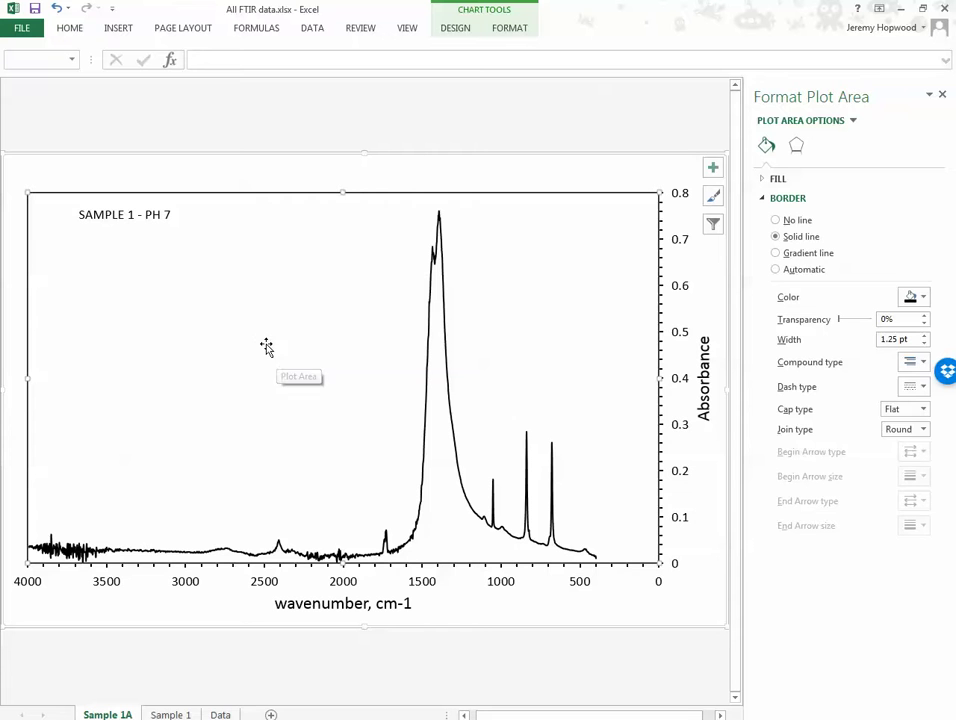
pyautogui.rightClick(259, 377)
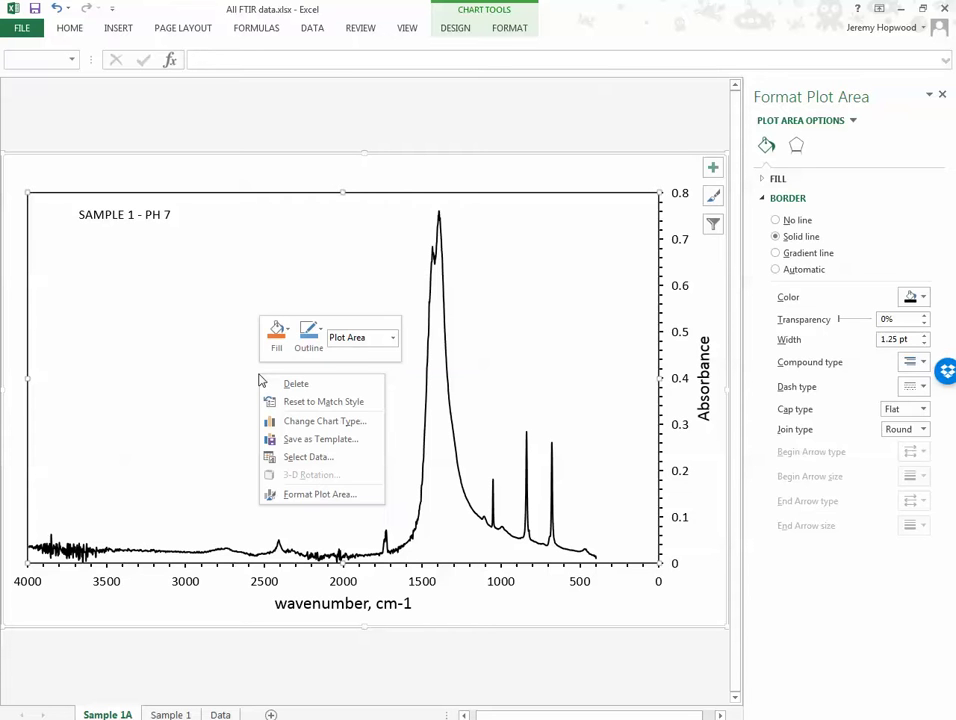
pyautogui.click(300, 456)
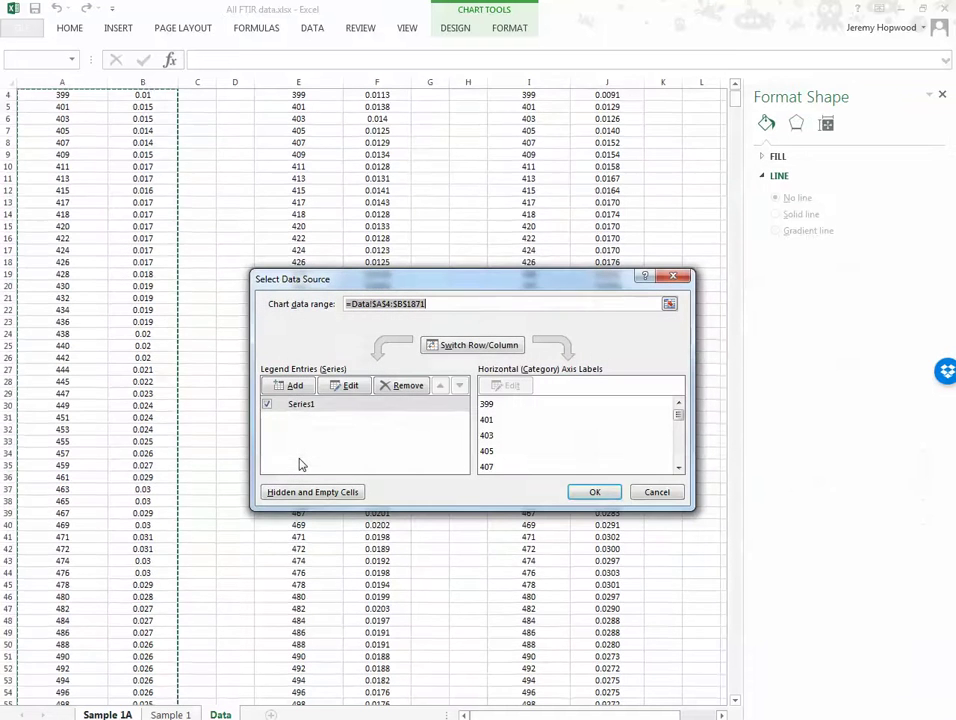
pyautogui.click(284, 428)
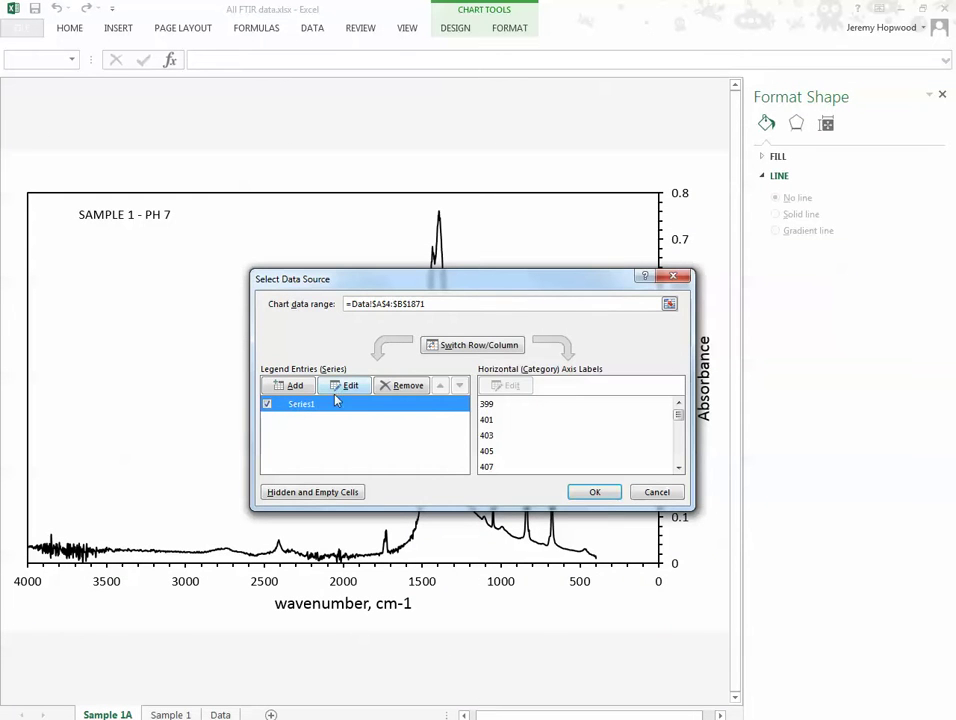
pyautogui.click(349, 386)
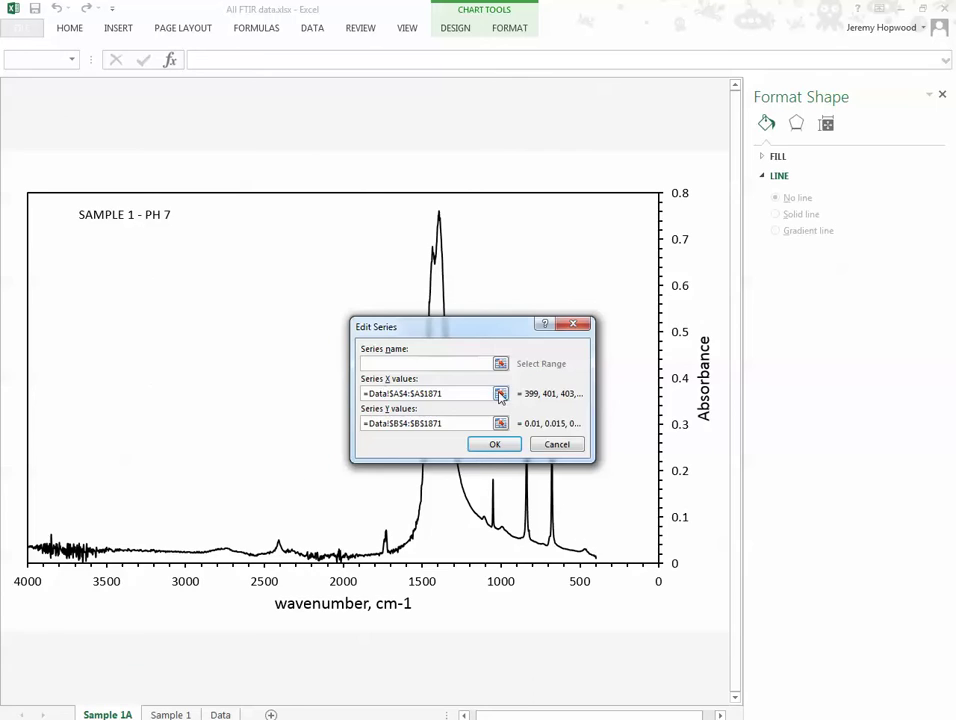
pyautogui.click(501, 396)
pyautogui.scroll(1, 26, 132)
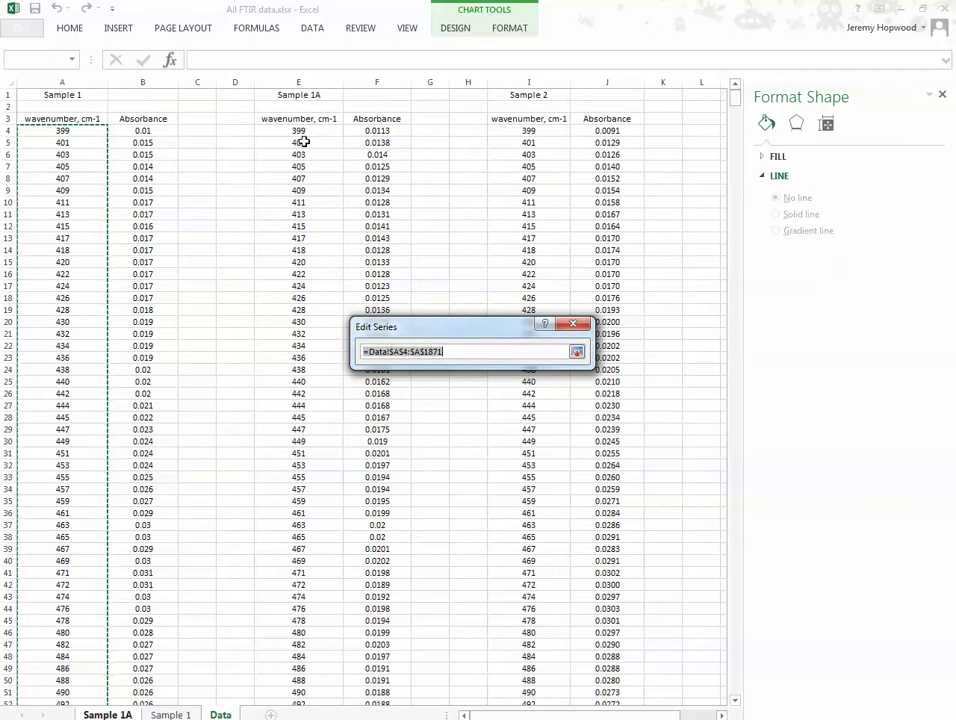
pyautogui.moveTo(302, 127); pyautogui.dragTo(370, 702)
pyautogui.moveTo(300, 703); pyautogui.dragTo(298, 673)
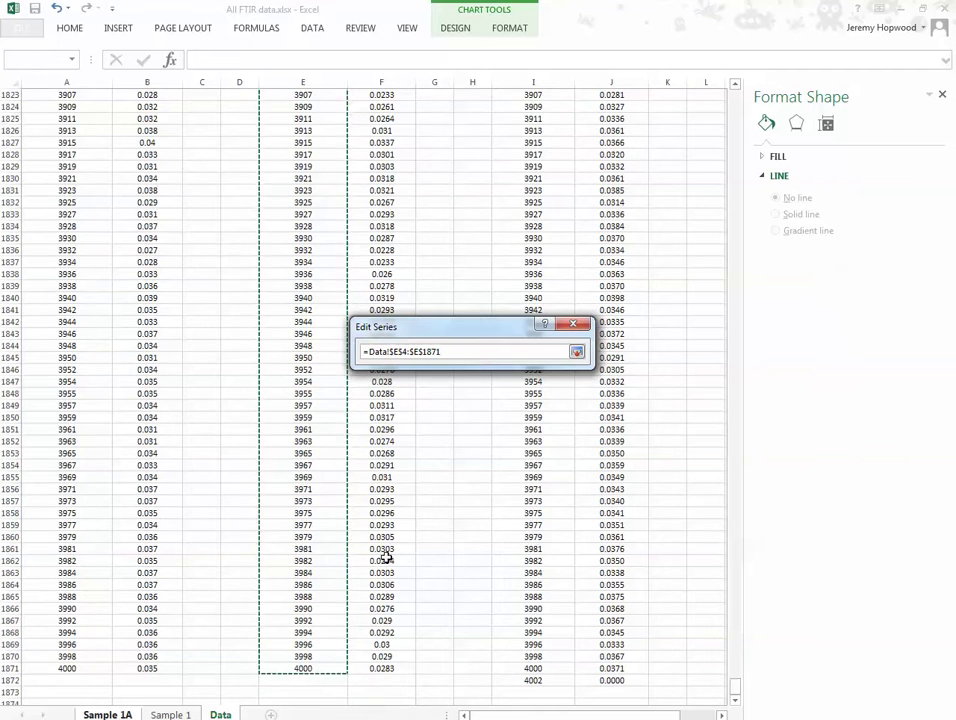
pyautogui.click(577, 353)
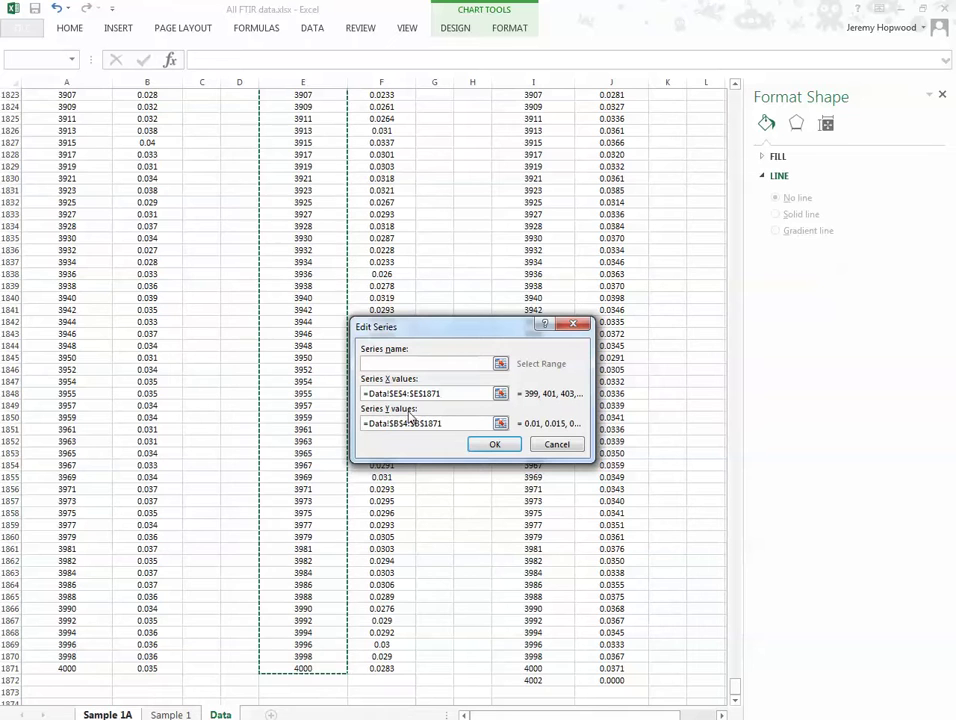
# Set the series Y values to the Sample 1A absorbance range Data!$F$4:$F$1871.
pyautogui.click(499, 423)
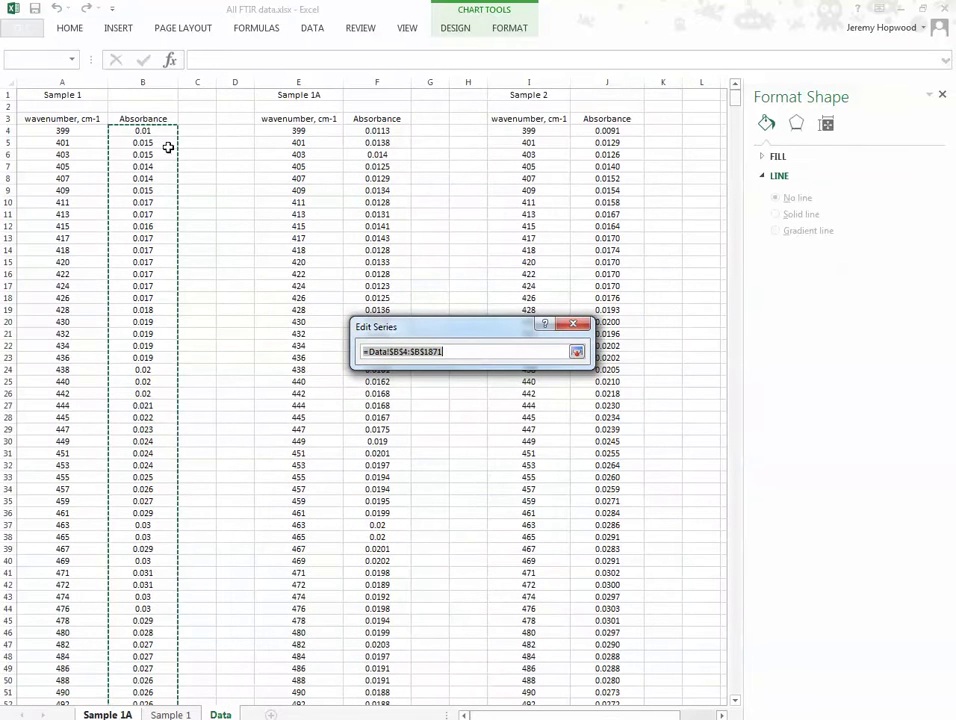
pyautogui.moveTo(367, 132); pyautogui.dragTo(390, 668)
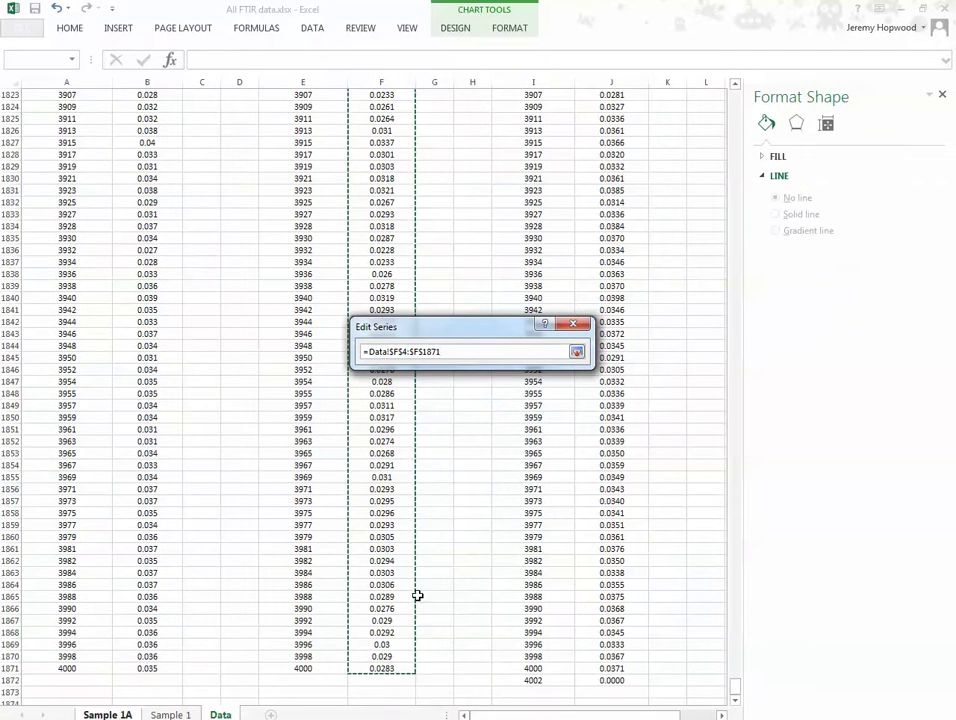
pyautogui.click(576, 355)
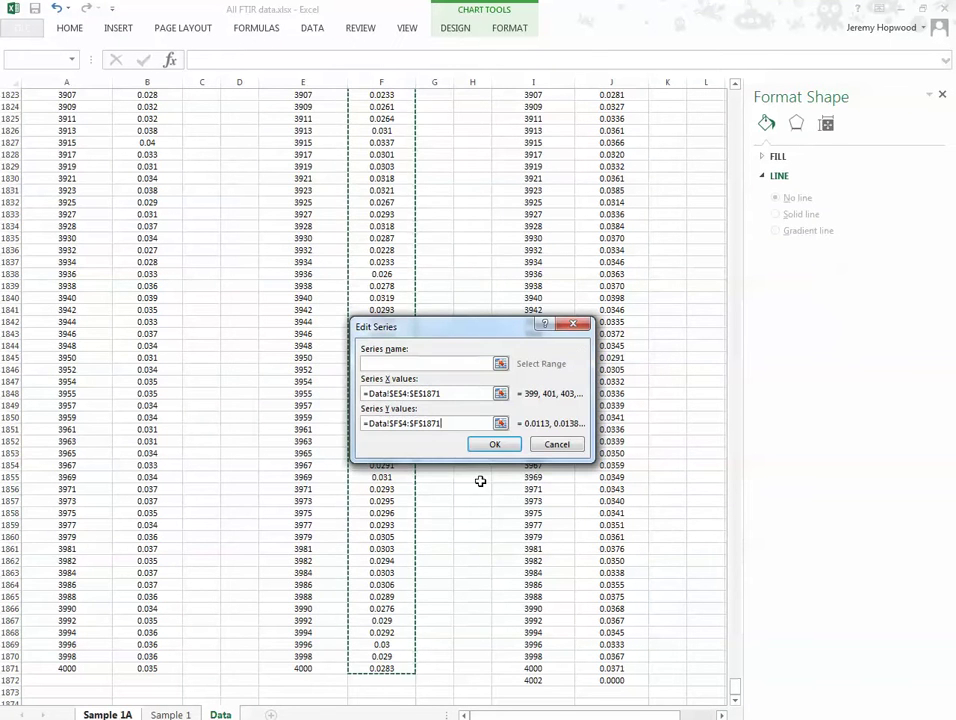
# Name the series "Sample 1A" and apply the new data source to the chart.
pyautogui.click(394, 364)
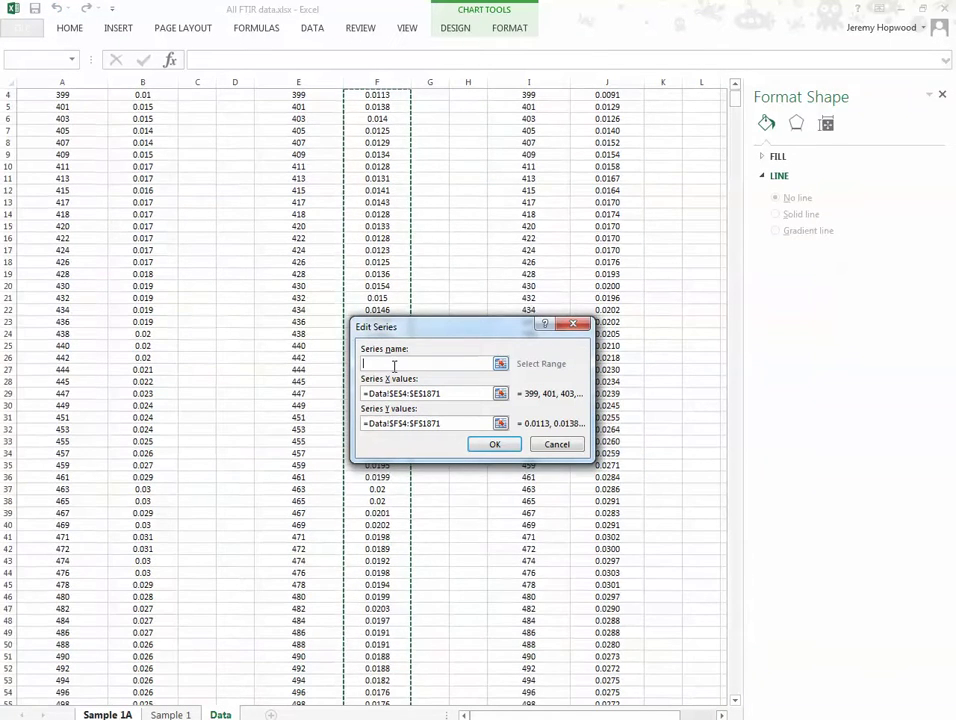
pyautogui.write('Sample 1A')
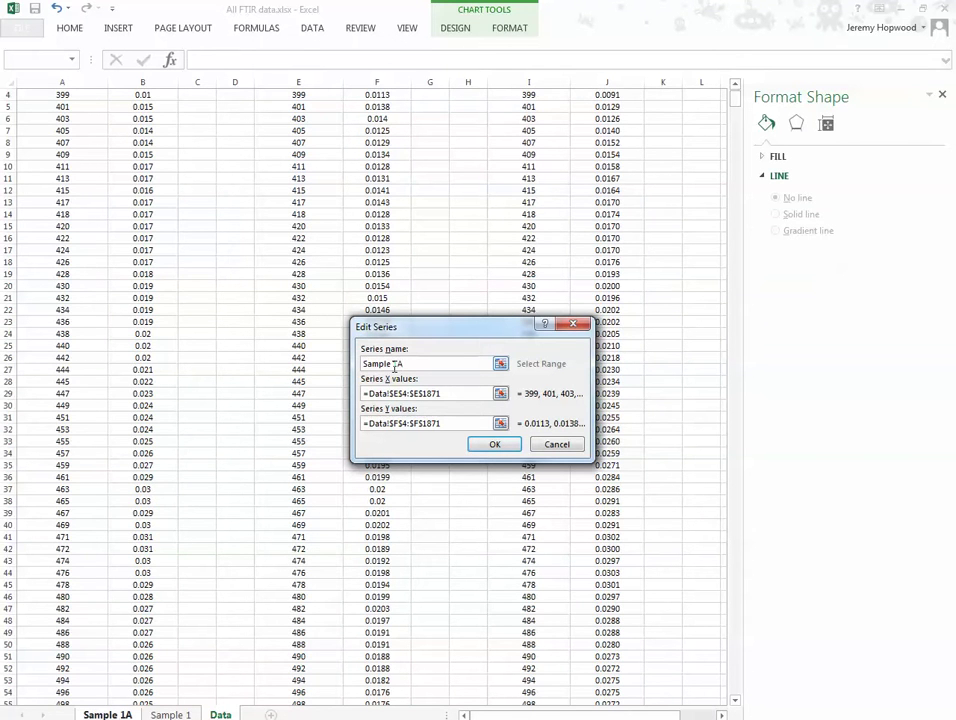
pyautogui.click(492, 450)
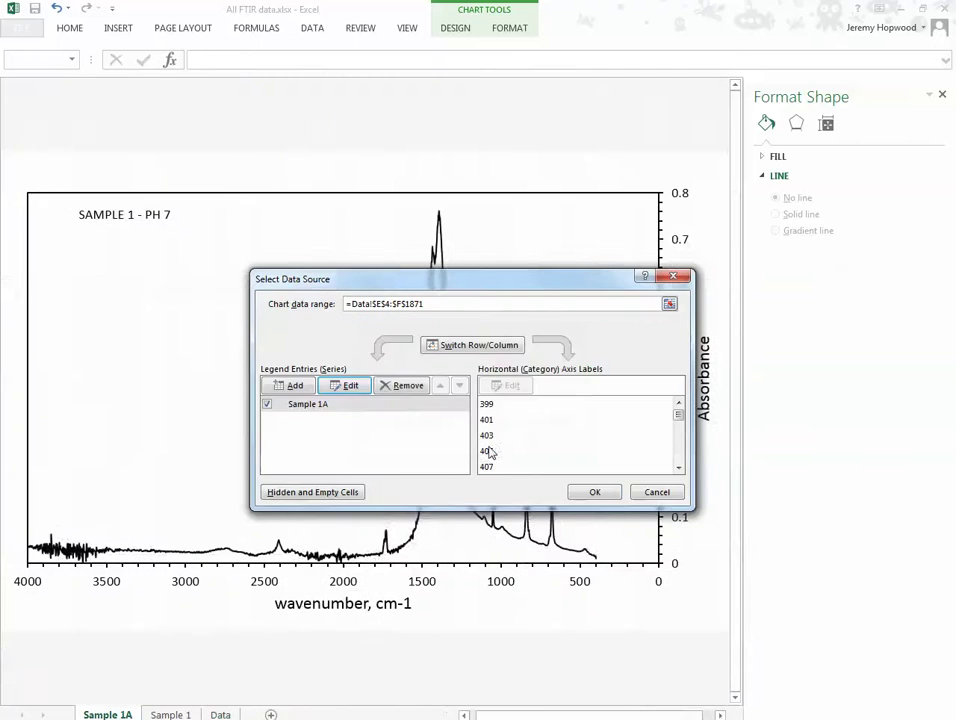
pyautogui.click(593, 493)
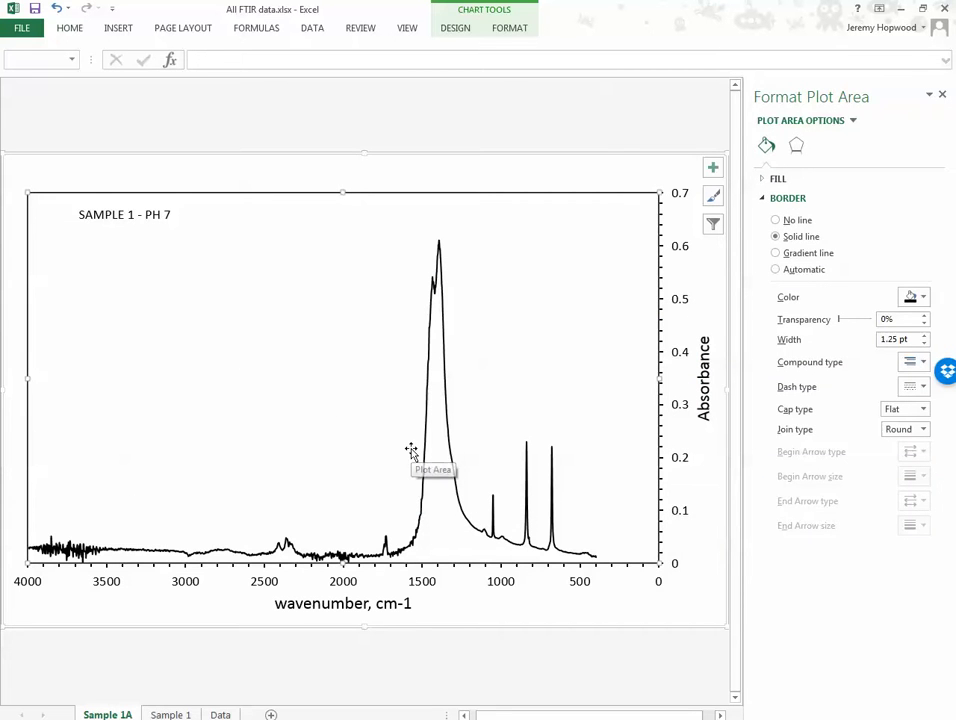
# Change the title of the Sample 1A chart to "SAMPLE 1A", removing the pH suffix.
pyautogui.click(137, 216)
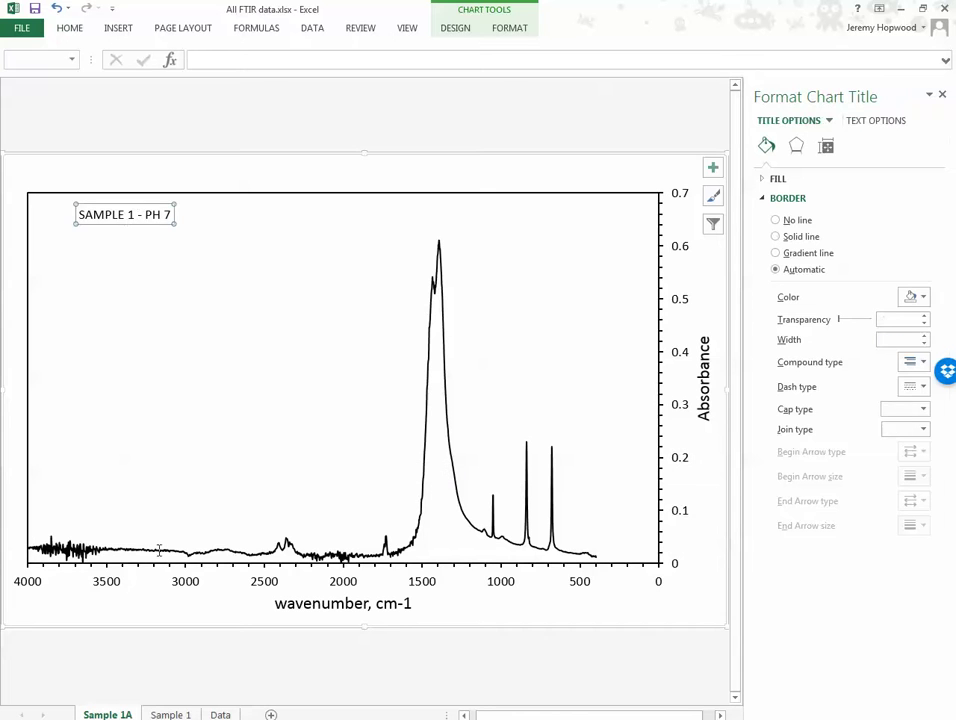
pyautogui.click(131, 213)
pyautogui.write('A')
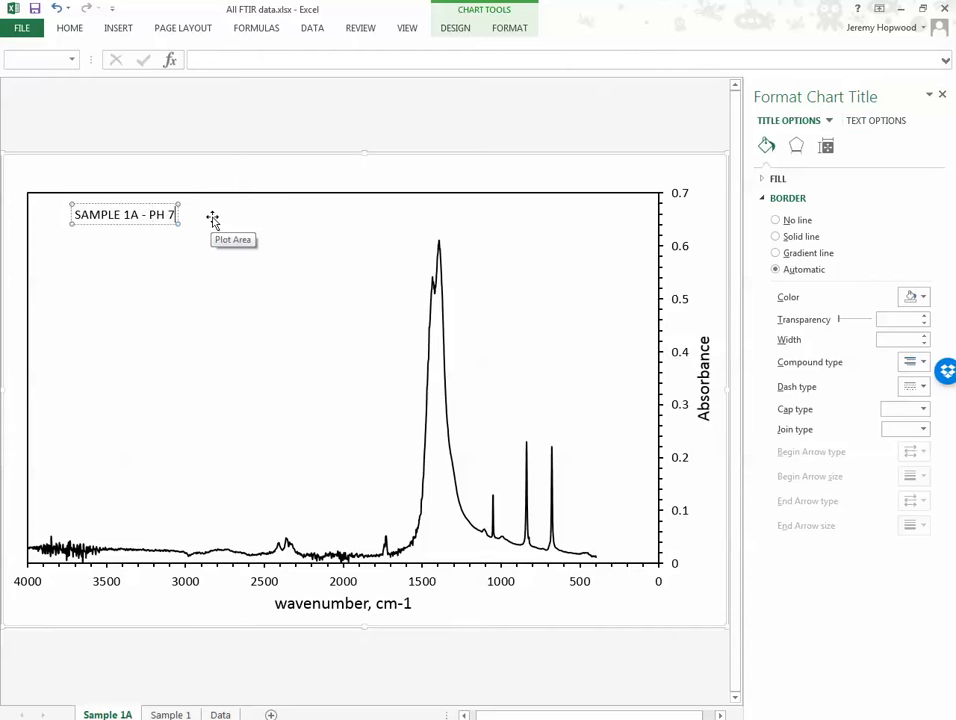
pyautogui.press('BackSpace')
pyautogui.press('BackSpace')
pyautogui.press('BackSpace')
pyautogui.press('BackSpace')
pyautogui.press('BackSpace')
pyautogui.press('BackSpace')
pyautogui.press('BackSpace')
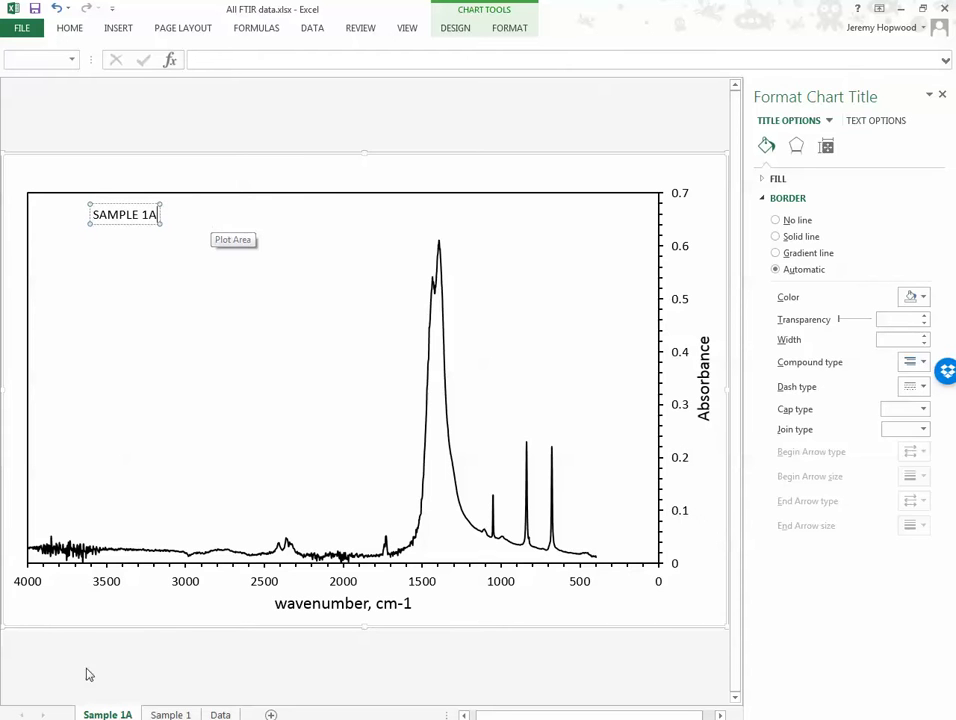
# Shorten the title of the Sample 1 chart to "SAMPLE 1" by deleting its pH suffix.
pyautogui.click(170, 714)
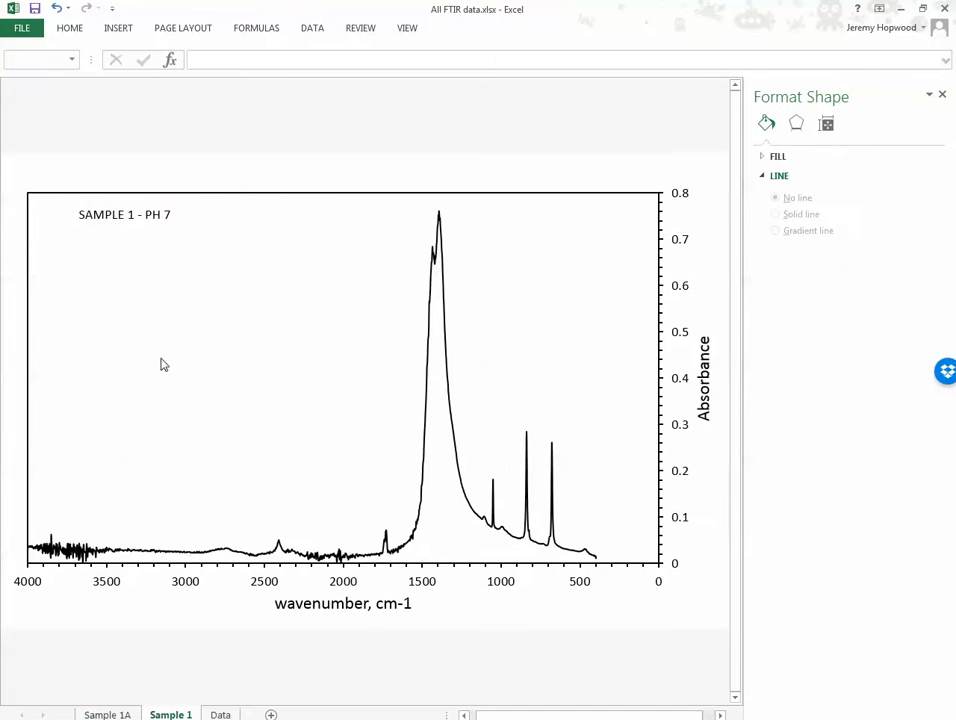
pyautogui.click(170, 215)
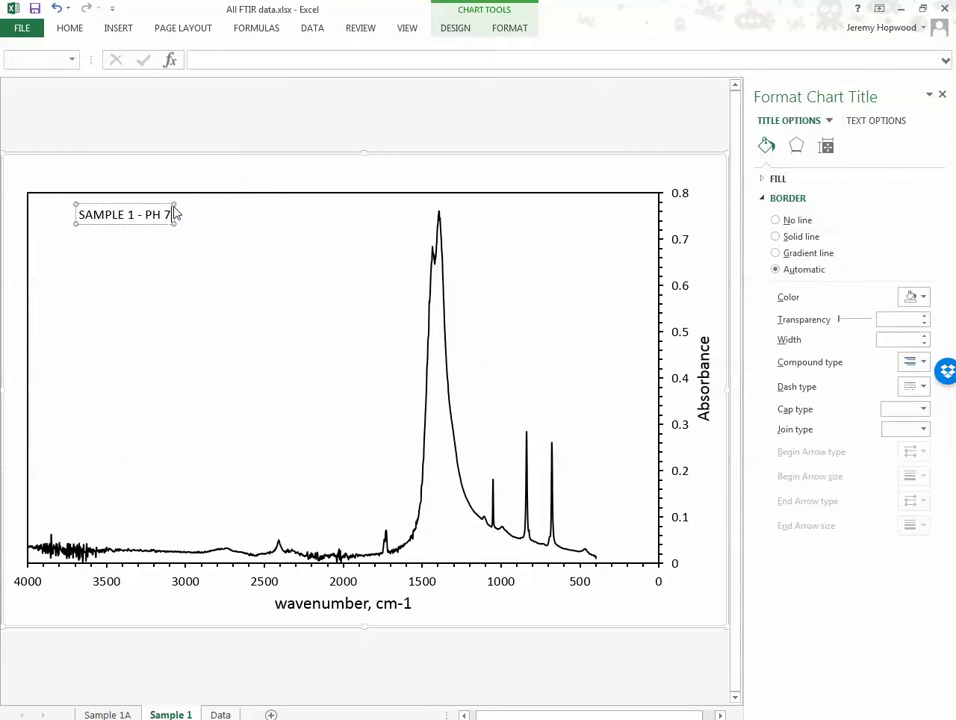
pyautogui.press('BackSpace')
pyautogui.press('BackSpace')
pyautogui.press('BackSpace')
pyautogui.press('BackSpace')
pyautogui.press('BackSpace')
pyautogui.press('BackSpace')
pyautogui.press('BackSpace')
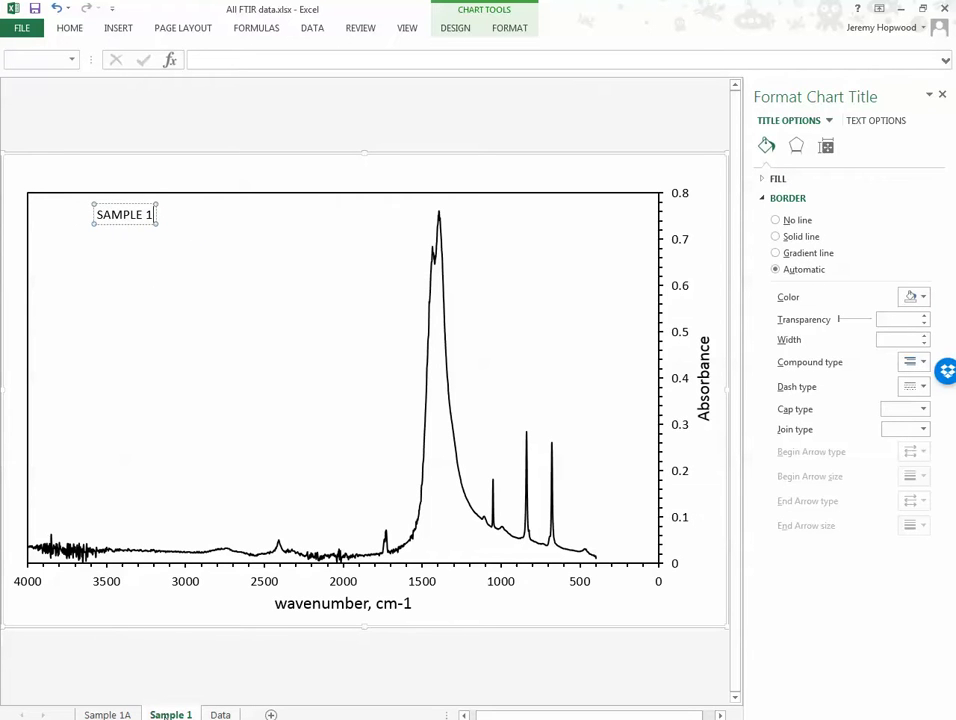
# Compare the Sample 1 and Sample 1A spectra by switching back and forth between their chart sheets.
pyautogui.hotkey('ctrl', 'pageup')
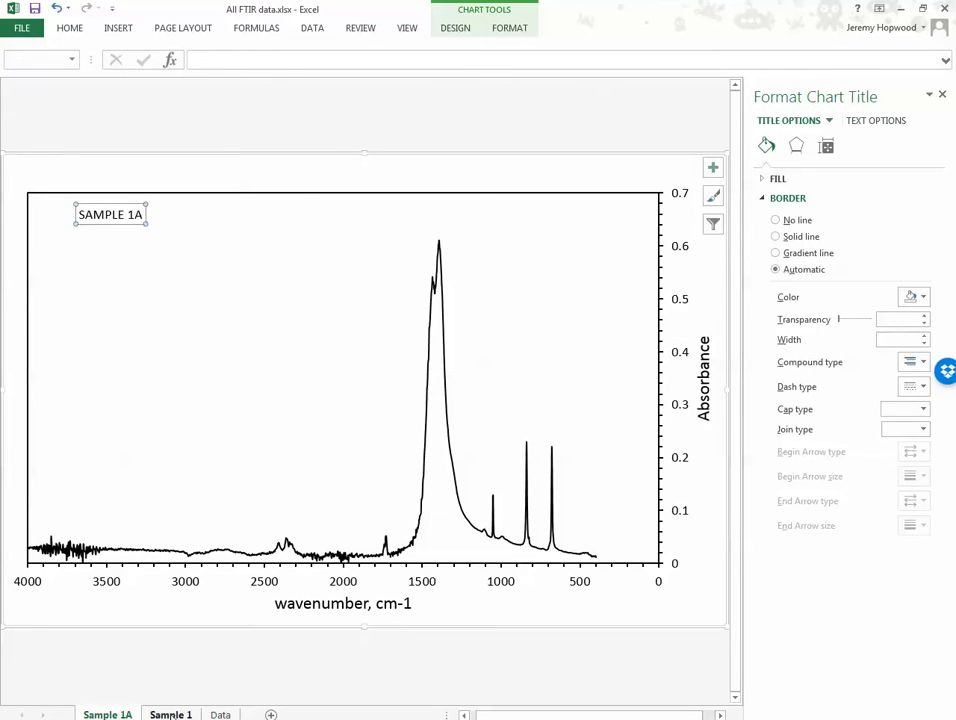
pyautogui.hotkey('ctrl', 'pagedown')
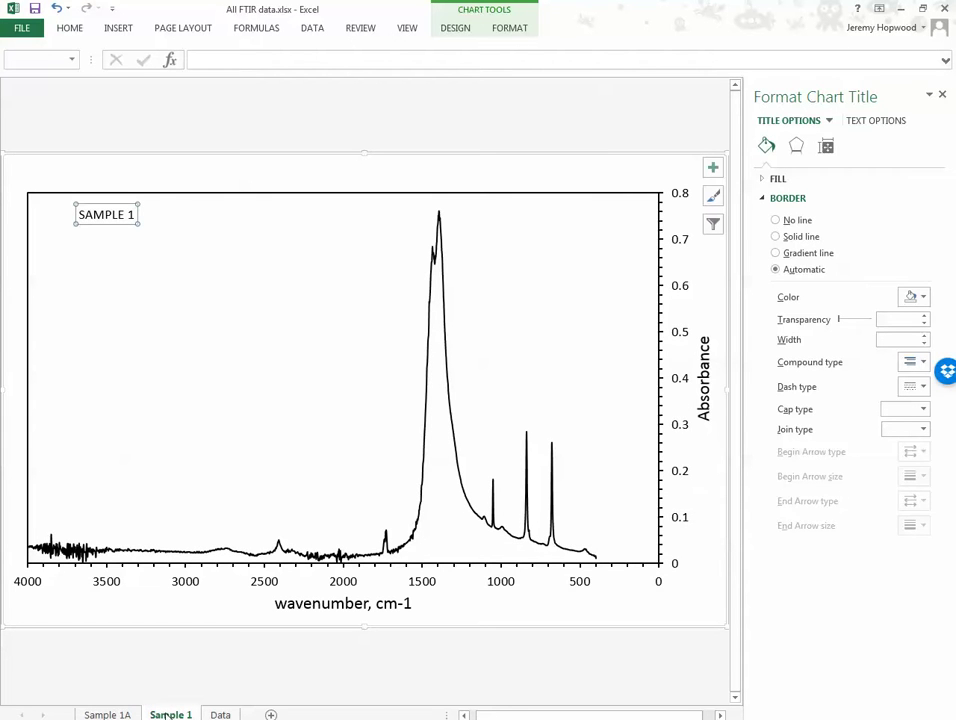
pyautogui.click(110, 714)
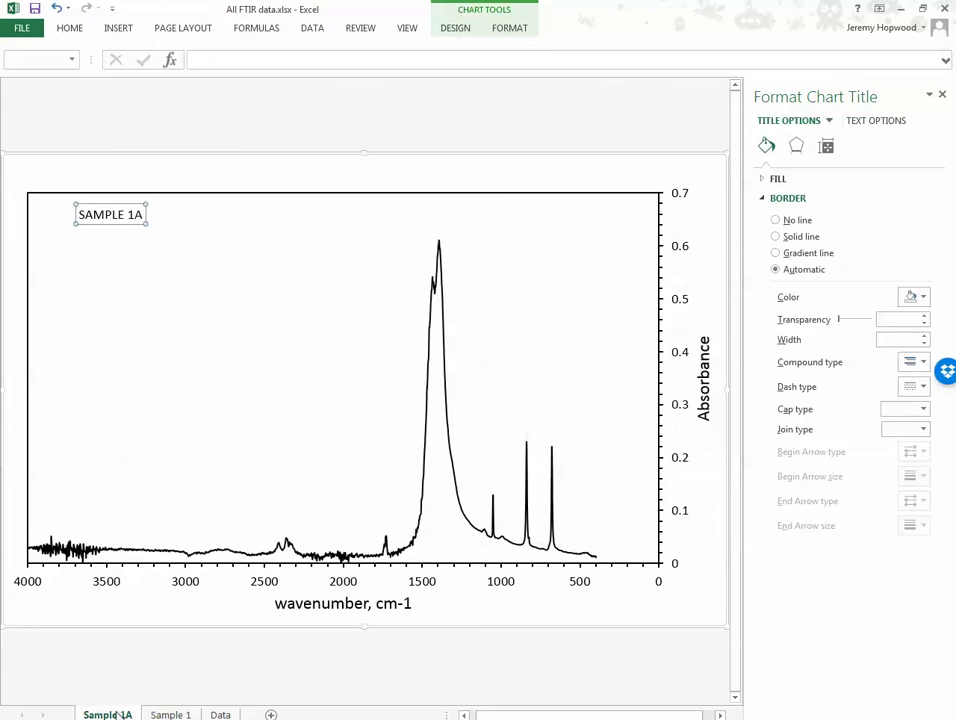
pyautogui.click(172, 714)
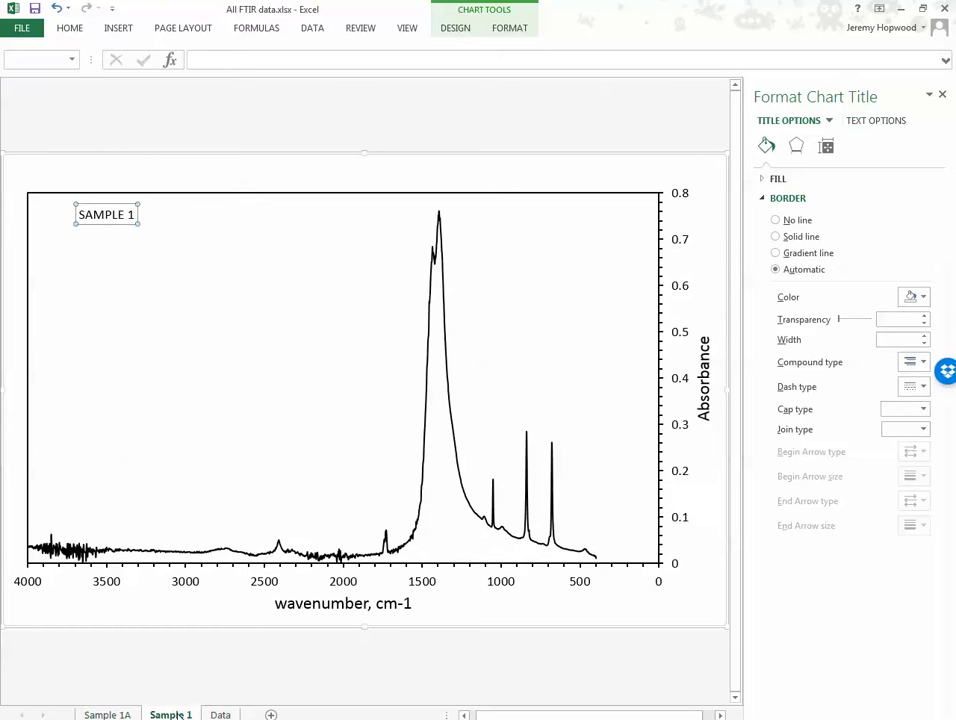
pyautogui.click(110, 714)
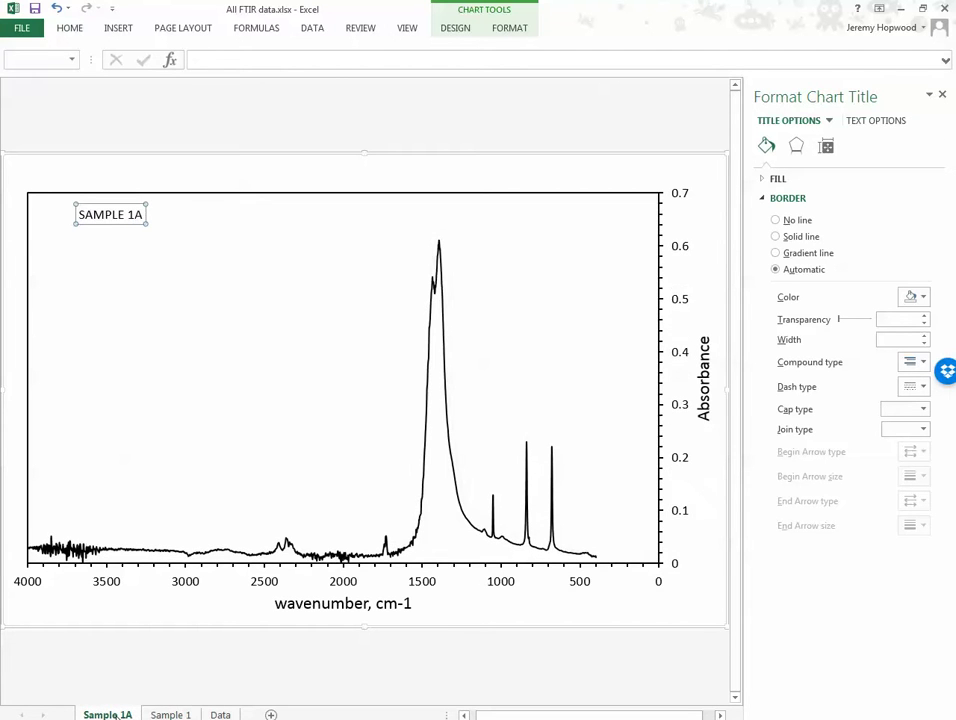
pyautogui.click(150, 714)
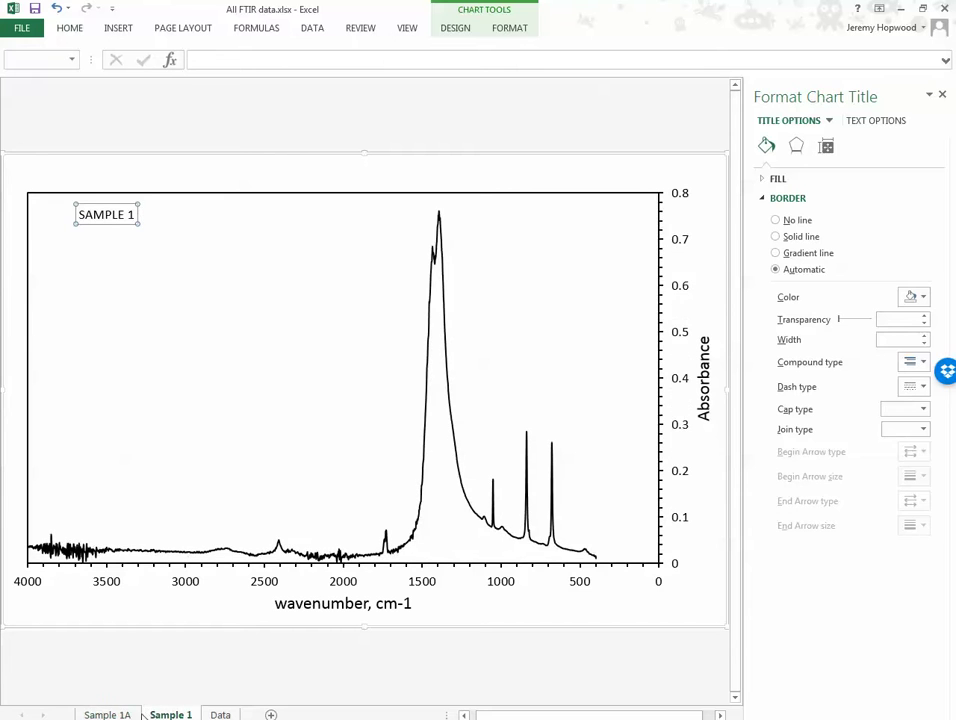
pyautogui.click(120, 715)
pyautogui.click(165, 714)
pyautogui.click(113, 715)
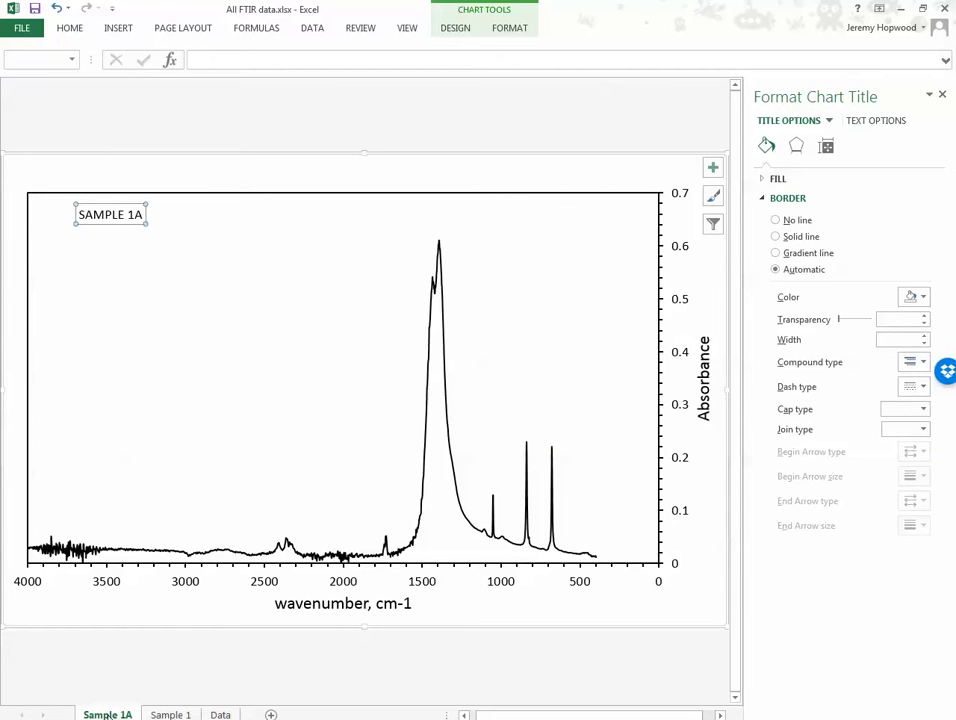
# Create a copy of the Sample 1A chart sheet in the same workbook, placed before Sample 1A.
pyautogui.rightClick(108, 716)
pyautogui.click(154, 598)
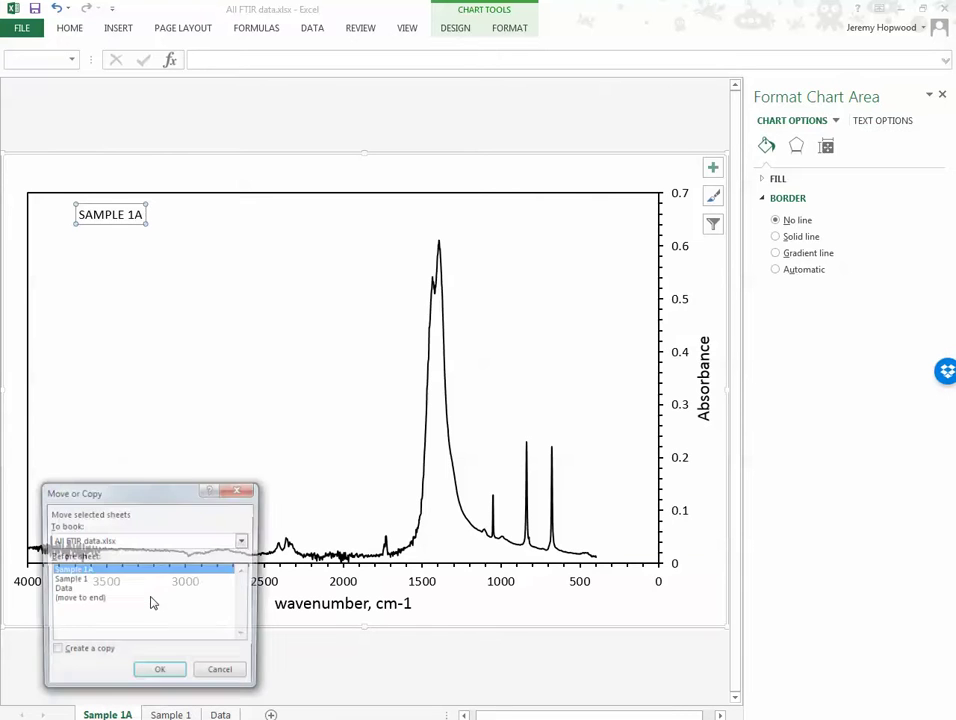
pyautogui.click(54, 652)
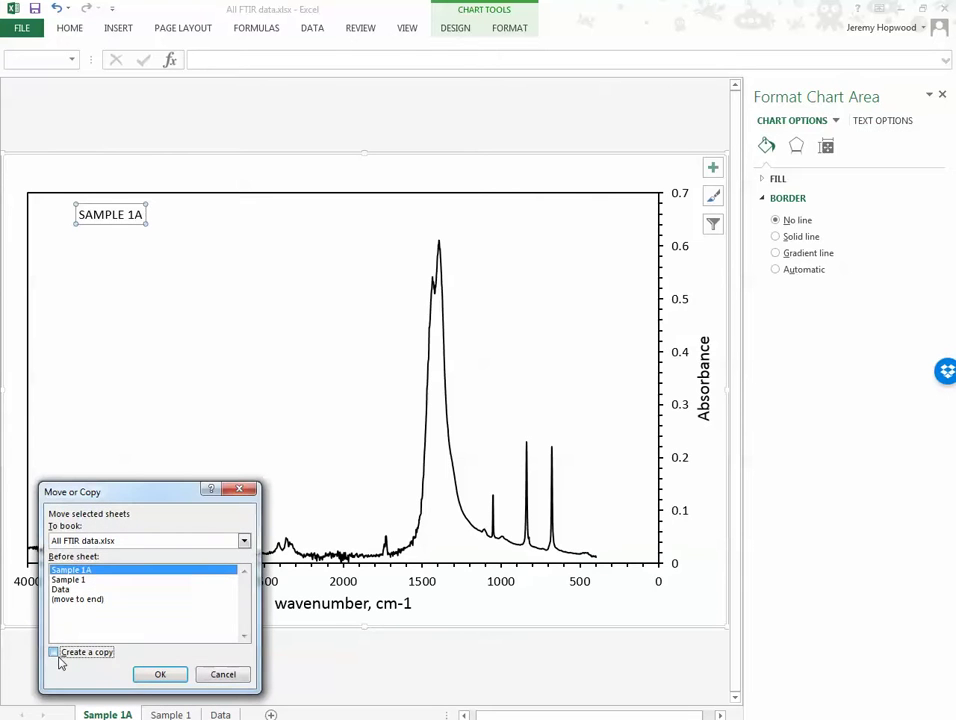
pyautogui.click(163, 676)
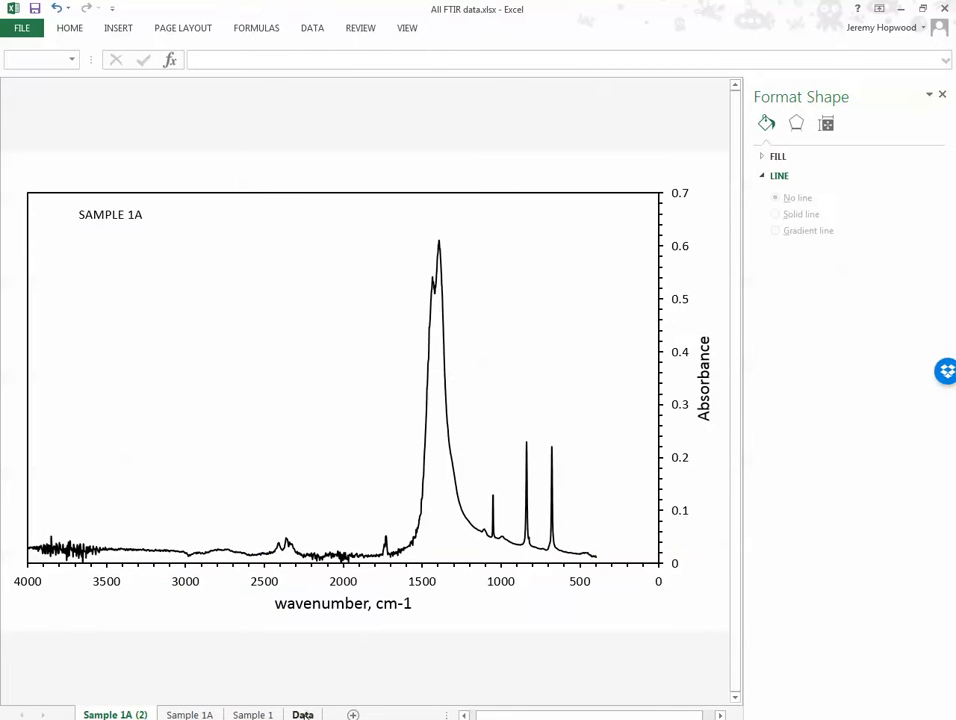
# Check the Data sheet for the next sample's name and rename the Sample 1A (2) chart sheet as Sample 2.
pyautogui.click(302, 714)
pyautogui.scroll(2, 307, 380)
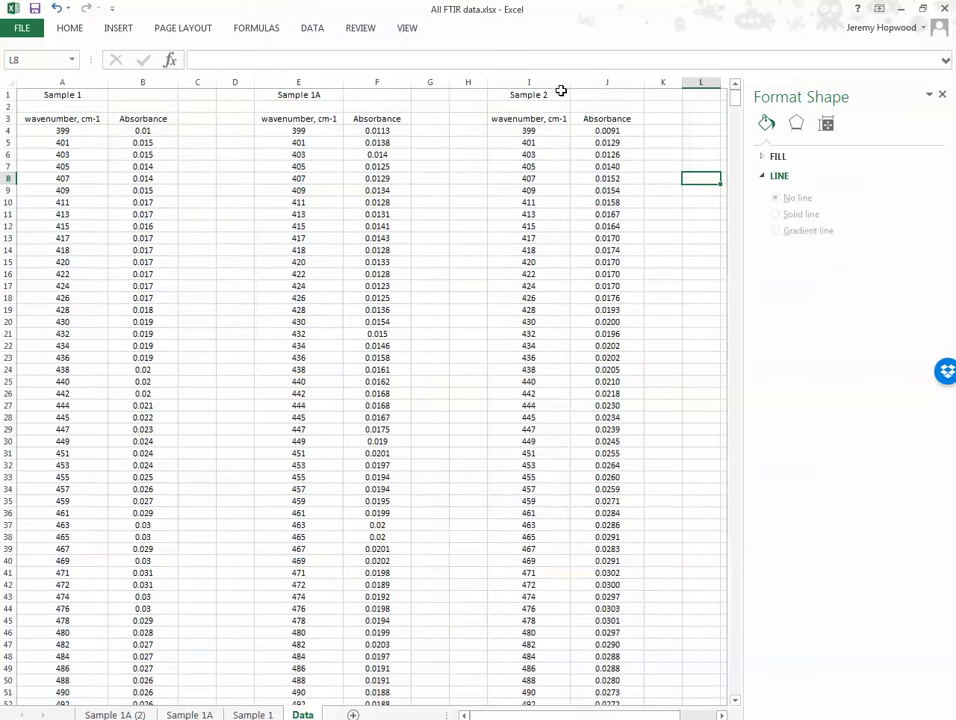
pyautogui.click(112, 714)
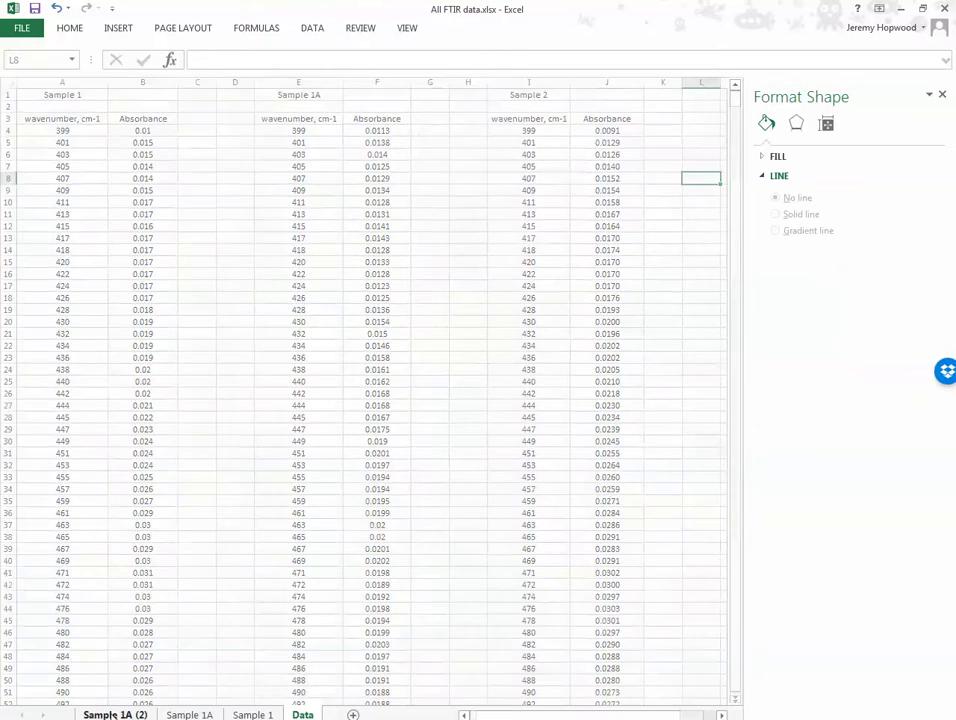
pyautogui.rightClick(122, 714)
pyautogui.click(180, 577)
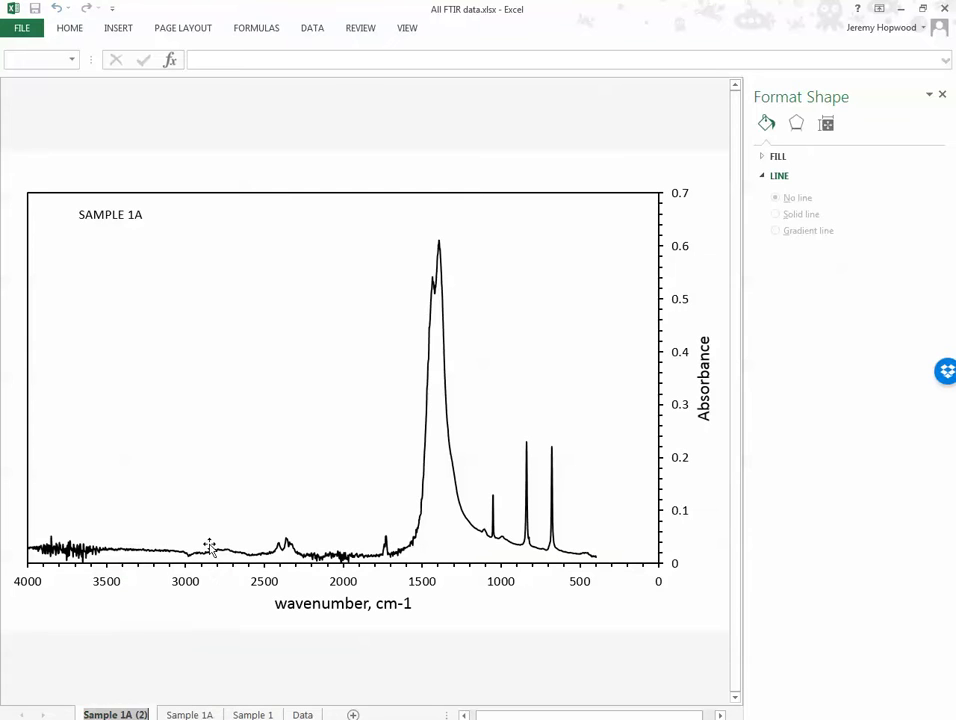
pyautogui.press('End')
pyautogui.press('BackSpace')
pyautogui.press('BackSpace')
pyautogui.press('BackSpace')
pyautogui.press('BackSpace')
pyautogui.press('BackSpace')
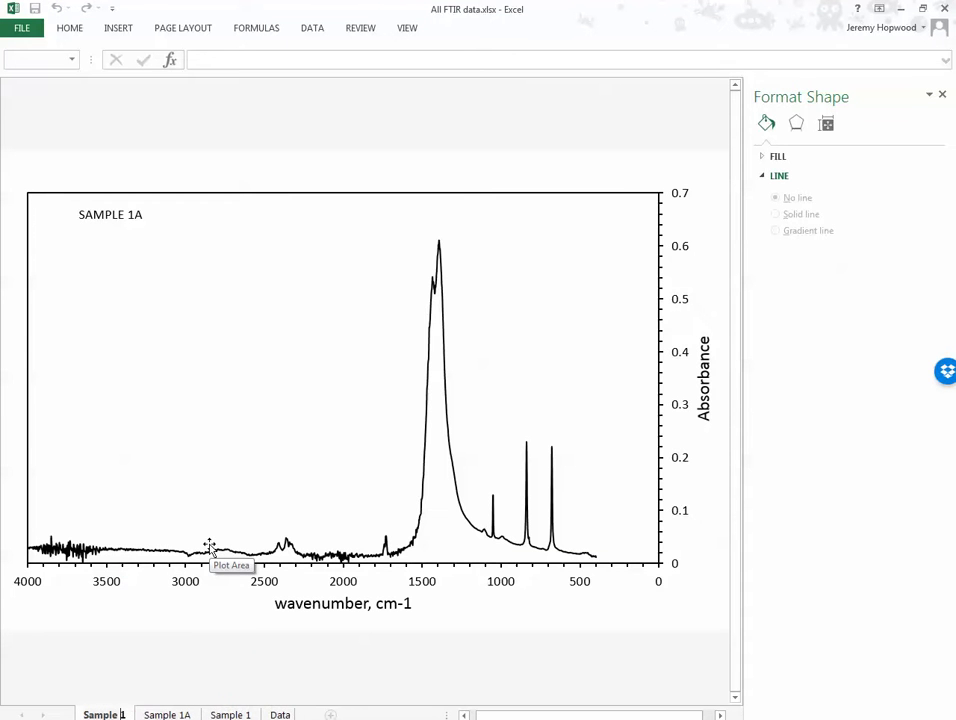
pyautogui.press('BackSpace')
pyautogui.write('2')
pyautogui.click(271, 359)
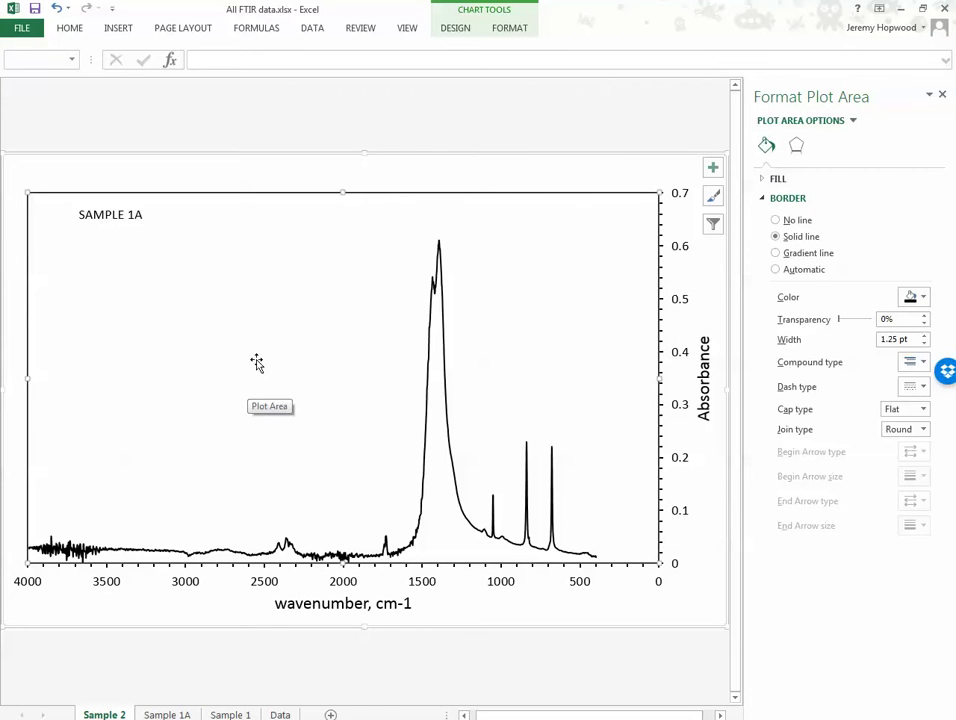
# Change the chart title on the Sample 2 sheet to "SAMPLE 2".
pyautogui.click(110, 214)
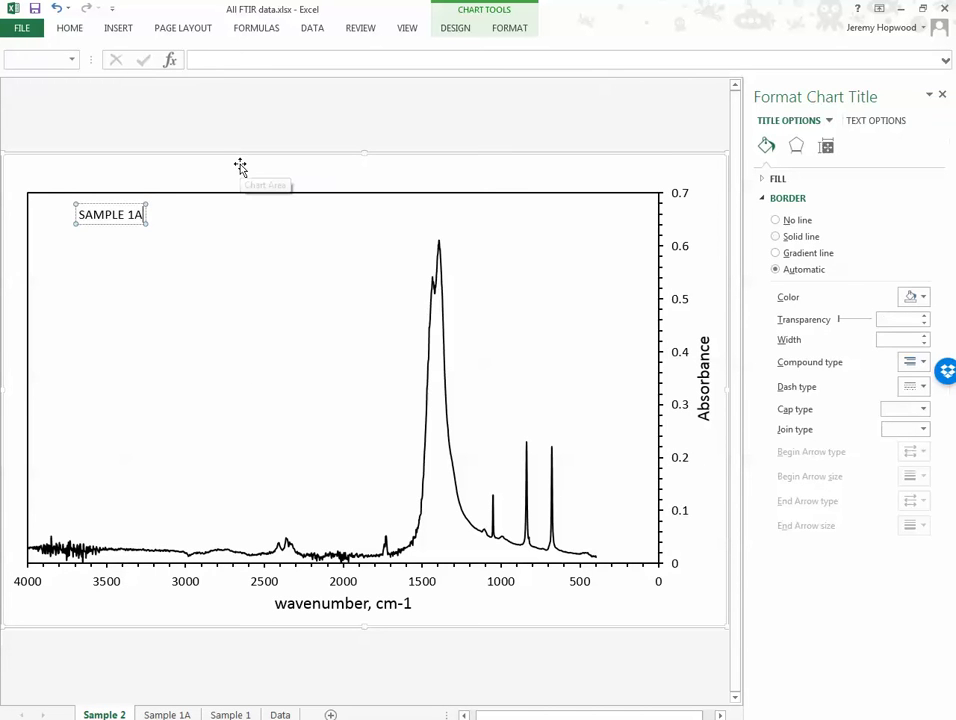
pyautogui.press('BackSpace')
pyautogui.press('BackSpace')
pyautogui.write('2')
pyautogui.click(237, 320)
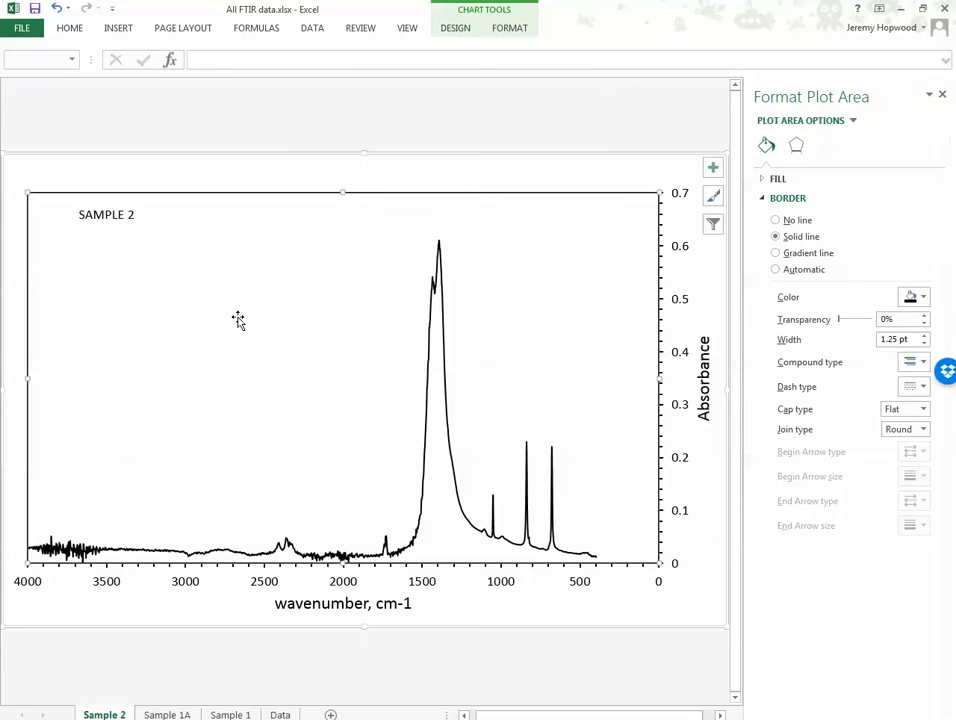
# Open the Sample 2 chart's data source for editing and rename its only series as Sample 2.
pyautogui.rightClick(238, 320)
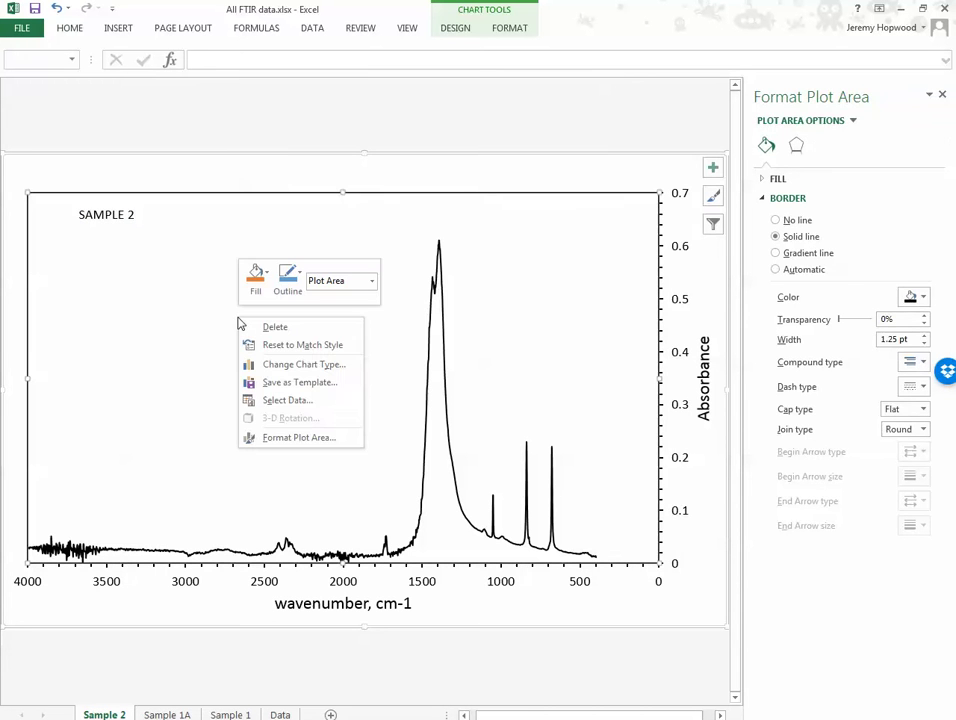
pyautogui.click(293, 402)
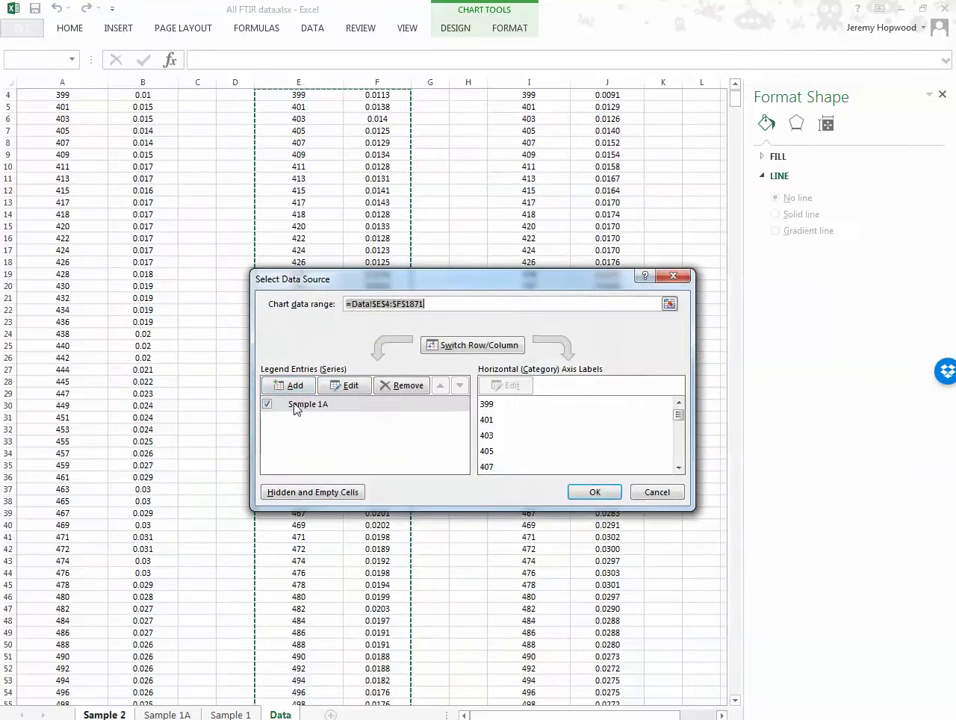
pyautogui.click(298, 408)
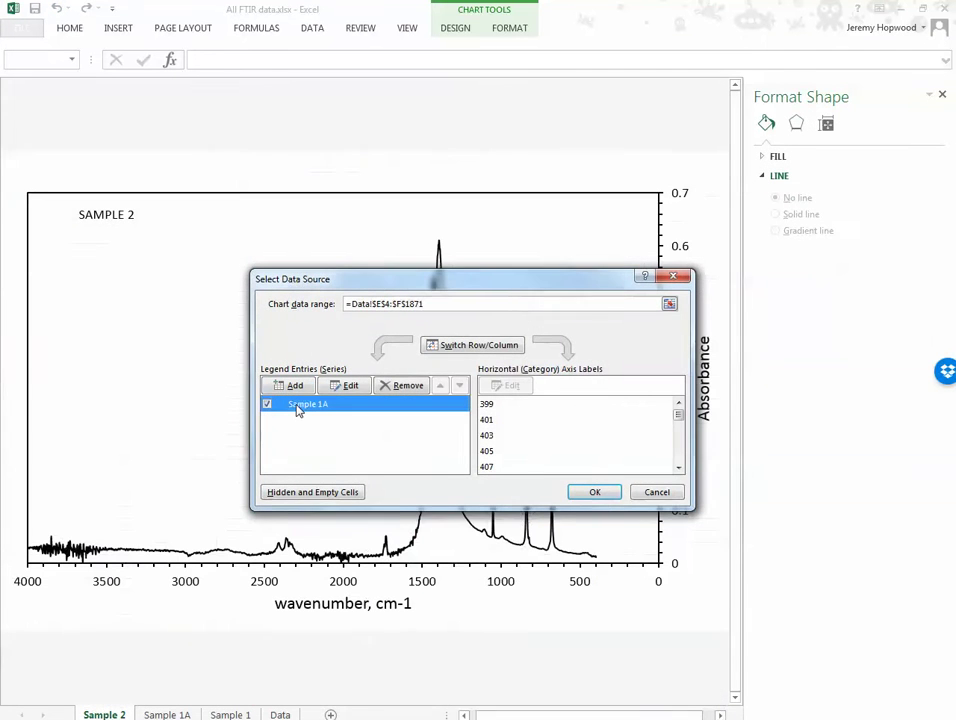
pyautogui.click(350, 387)
pyautogui.click(424, 363)
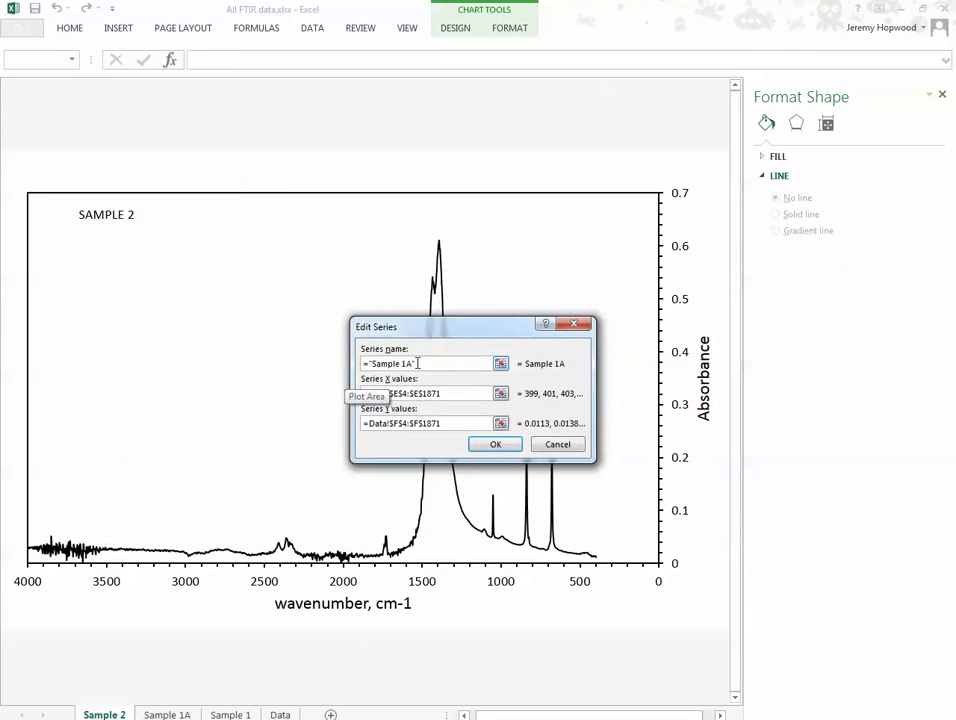
pyautogui.press('BackSpace')
pyautogui.press('BackSpace')
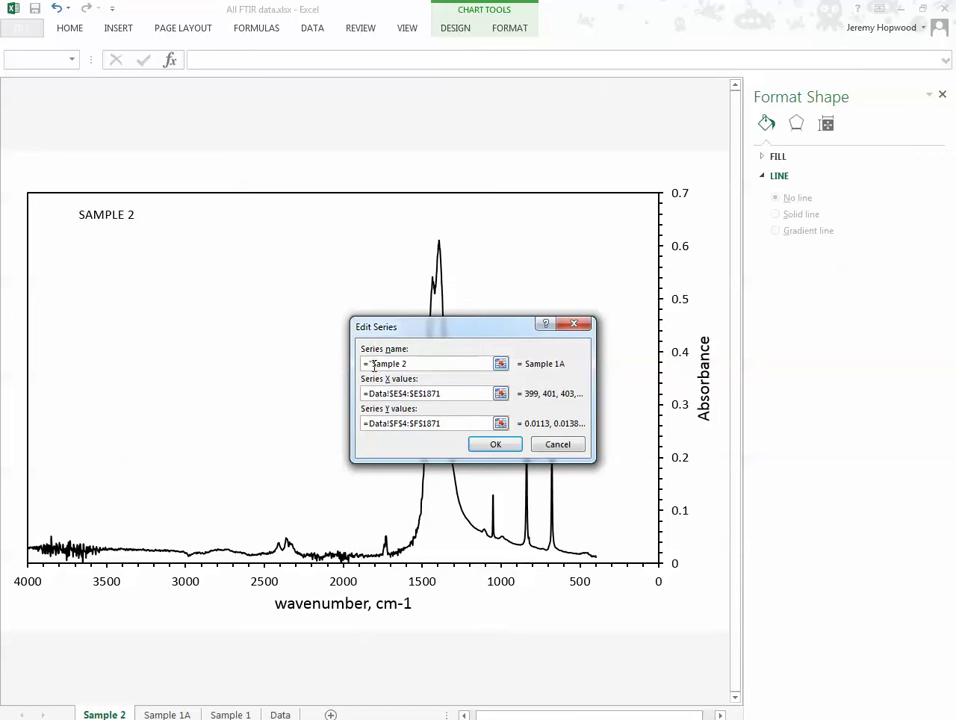
pyautogui.press('BackSpace')
pyautogui.press('BackSpace')
# Set the series X values to the Sample 2 wavenumbers in Data!$I$4:$I$1871.
pyautogui.click(500, 394)
pyautogui.scroll(2, 356, 386)
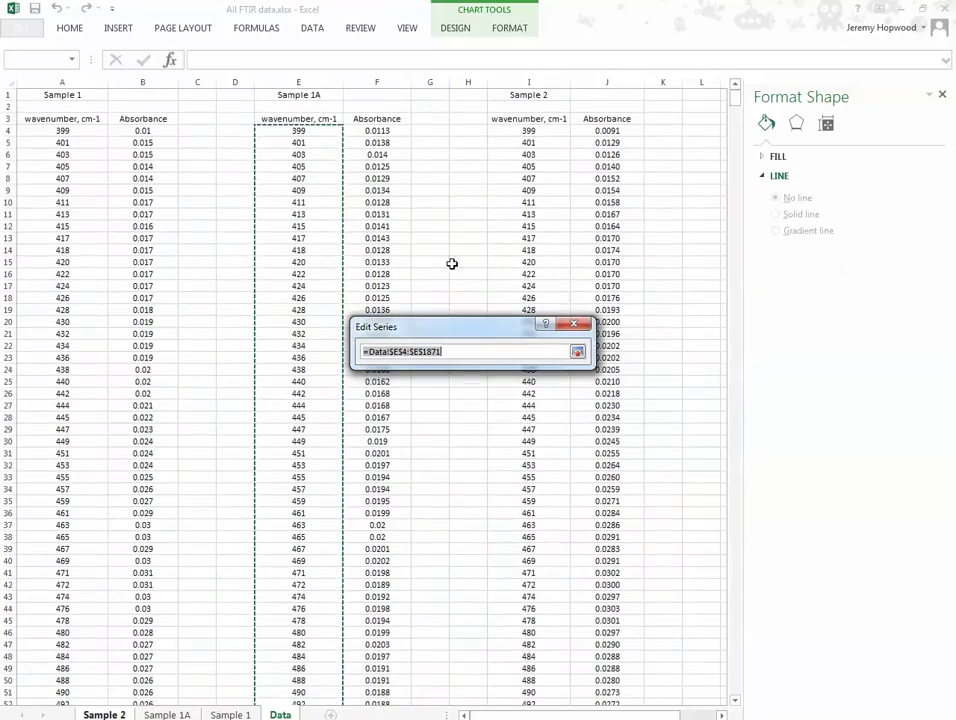
pyautogui.moveTo(524, 131); pyautogui.dragTo(522, 657)
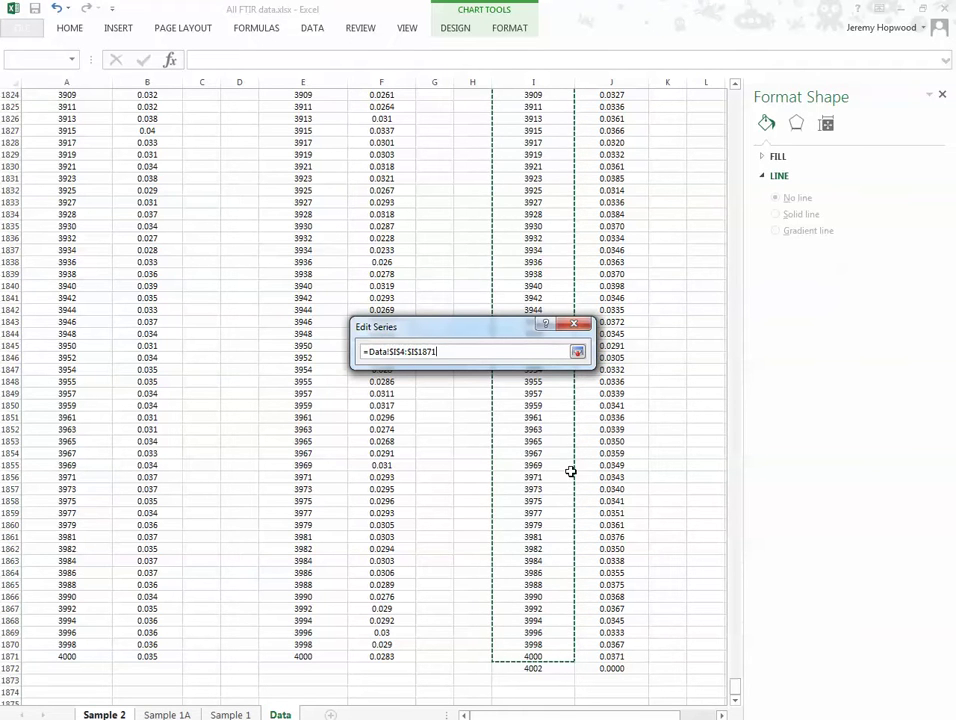
pyautogui.click(577, 354)
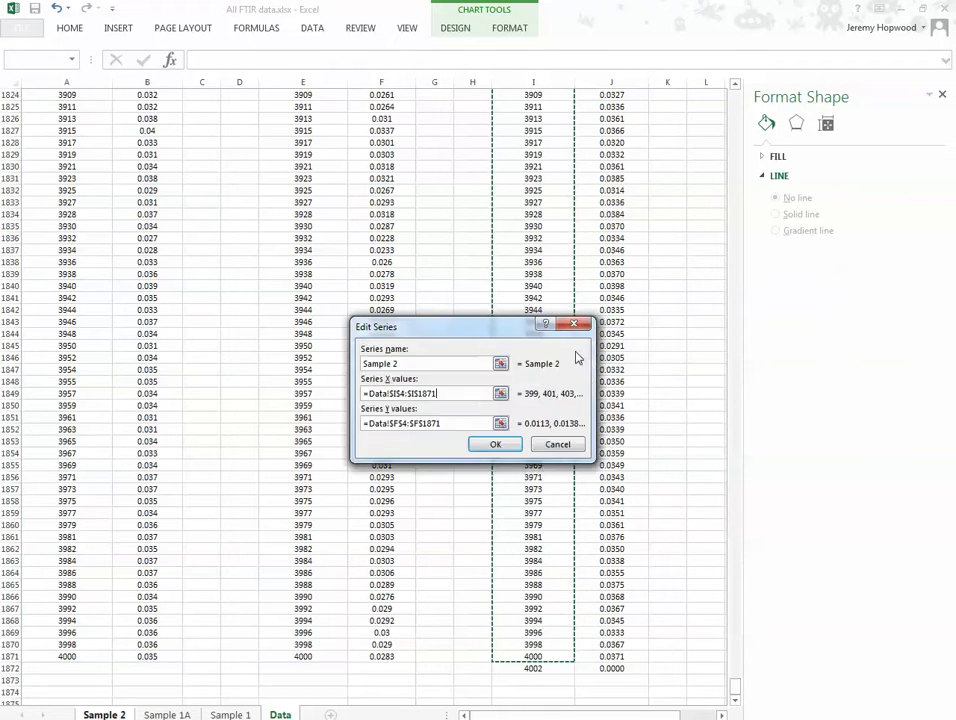
# Set the series Y values to the Sample 2 absorbances in Data!$J$4:$J$1871 and apply the new data source.
pyautogui.click(502, 424)
pyautogui.scroll(3, 580, 300)
pyautogui.click(607, 130)
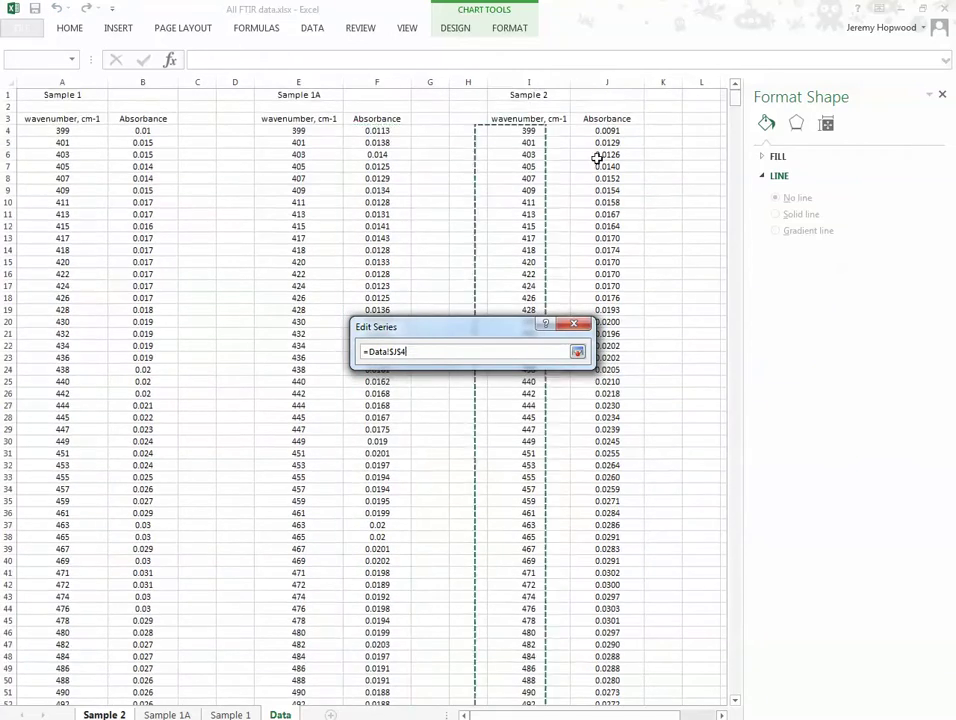
pyautogui.moveTo(597, 158); pyautogui.dragTo(608, 668)
pyautogui.click(577, 352)
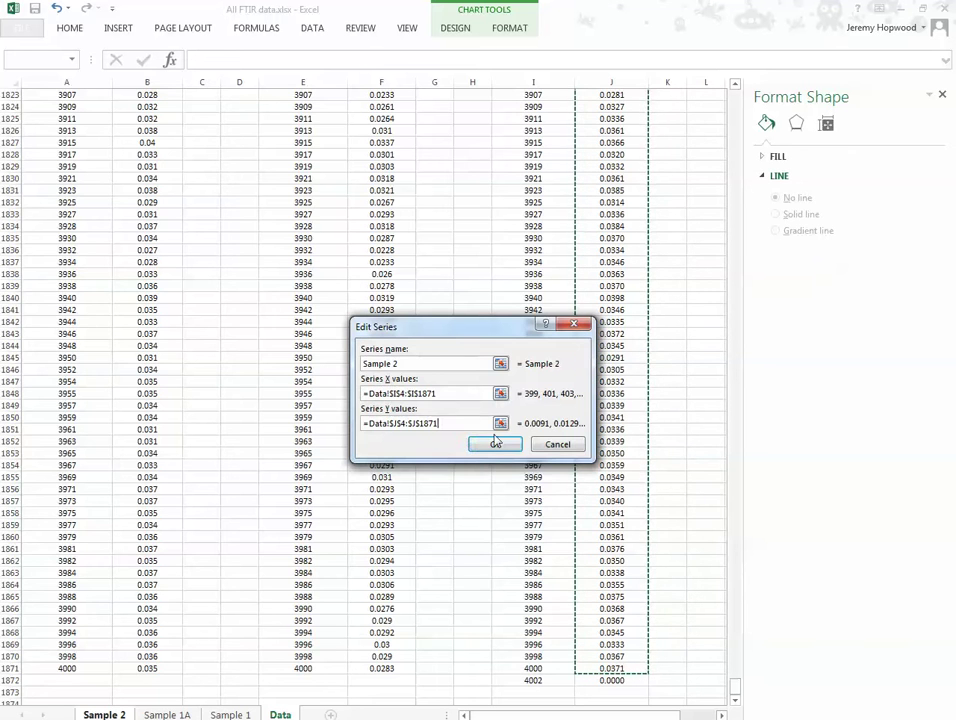
pyautogui.click(495, 443)
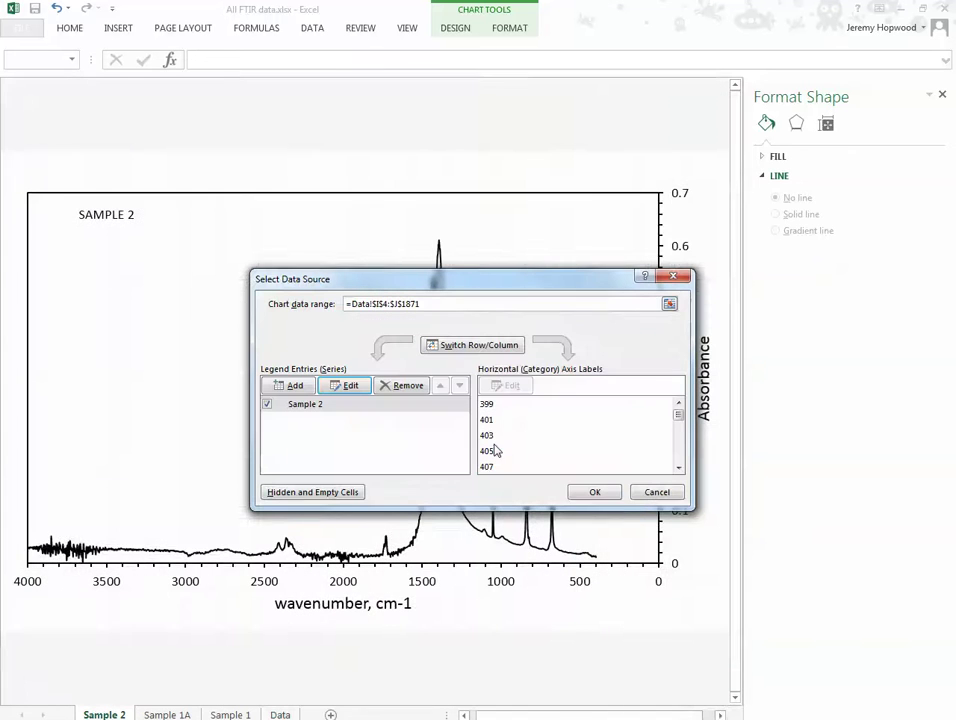
pyautogui.click(594, 494)
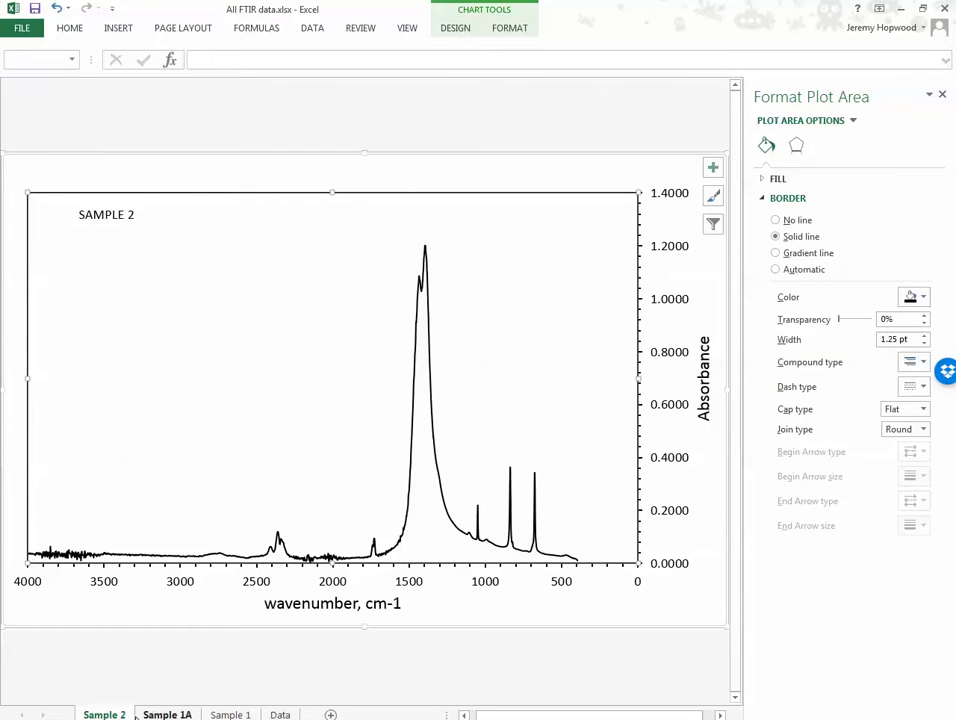
# Compare the spectra and absorbance axis scales of Sample 1, Sample 1A and Sample 2 by switching between their chart sheets.
pyautogui.click(230, 714)
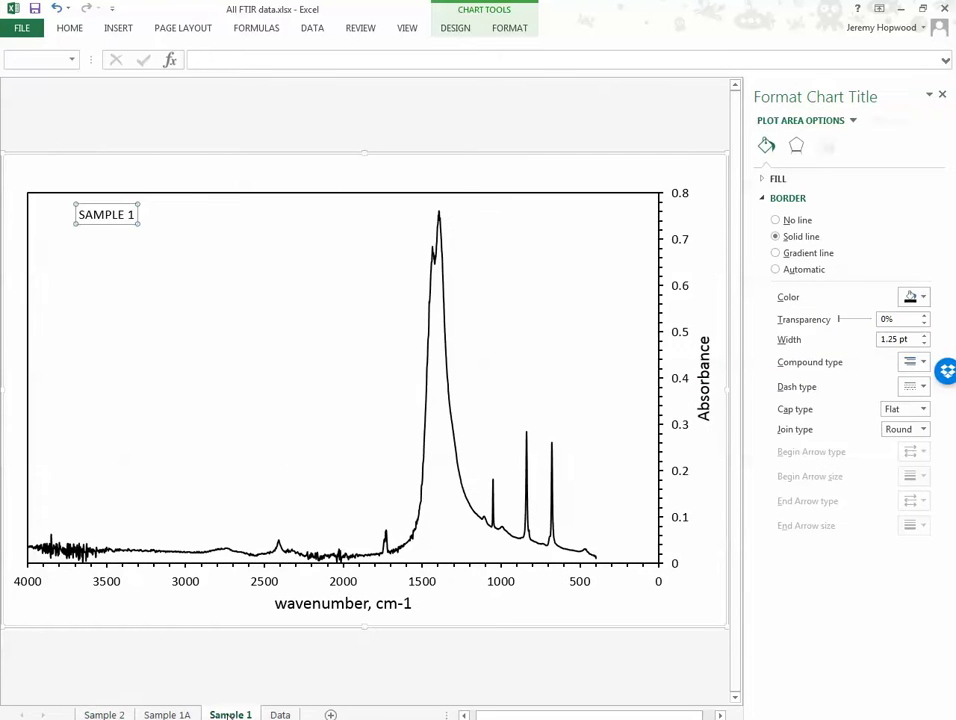
pyautogui.click(166, 714)
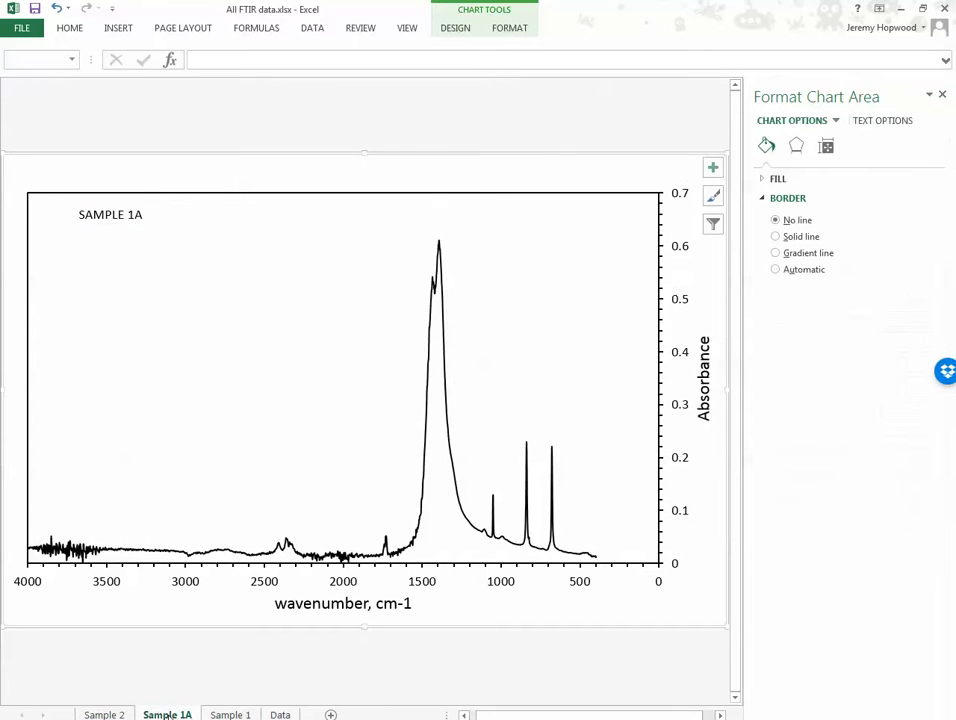
pyautogui.click(108, 714)
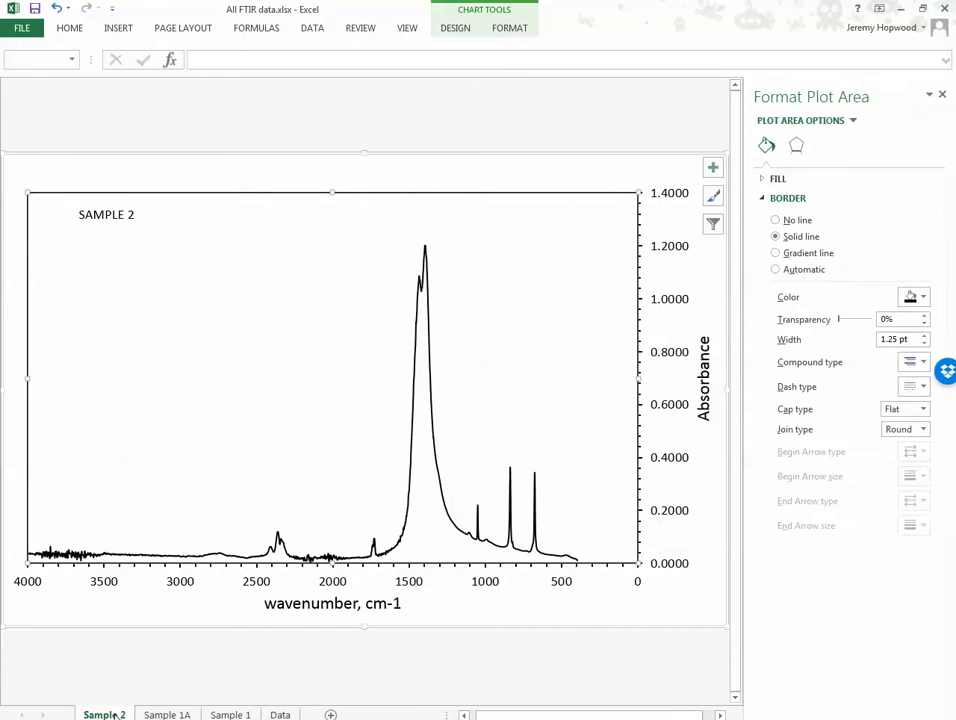
pyautogui.click(166, 714)
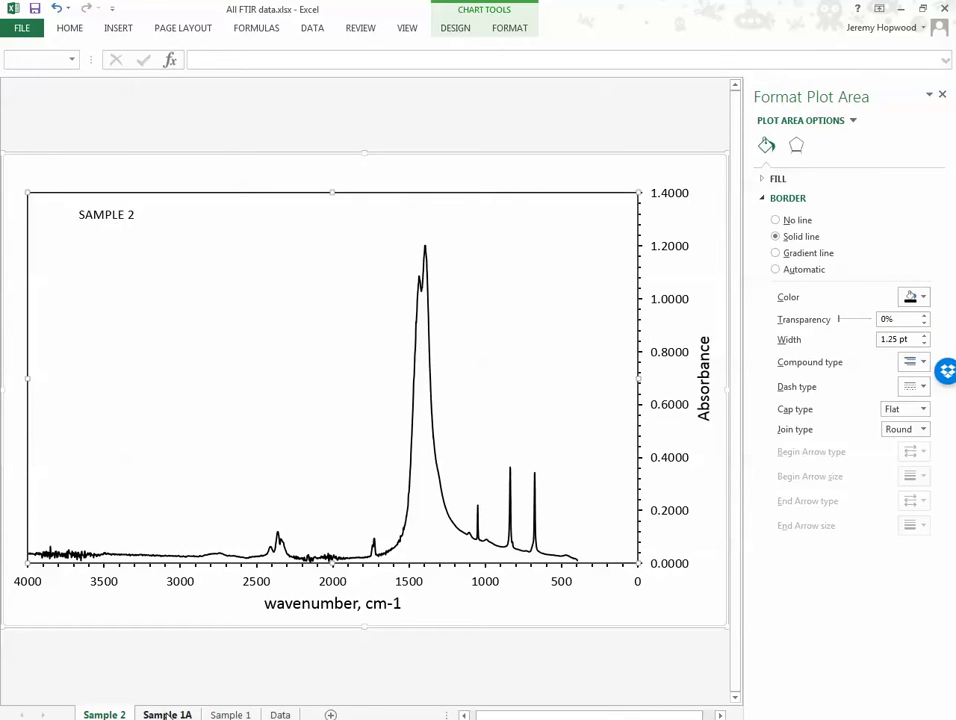
pyautogui.click(224, 714)
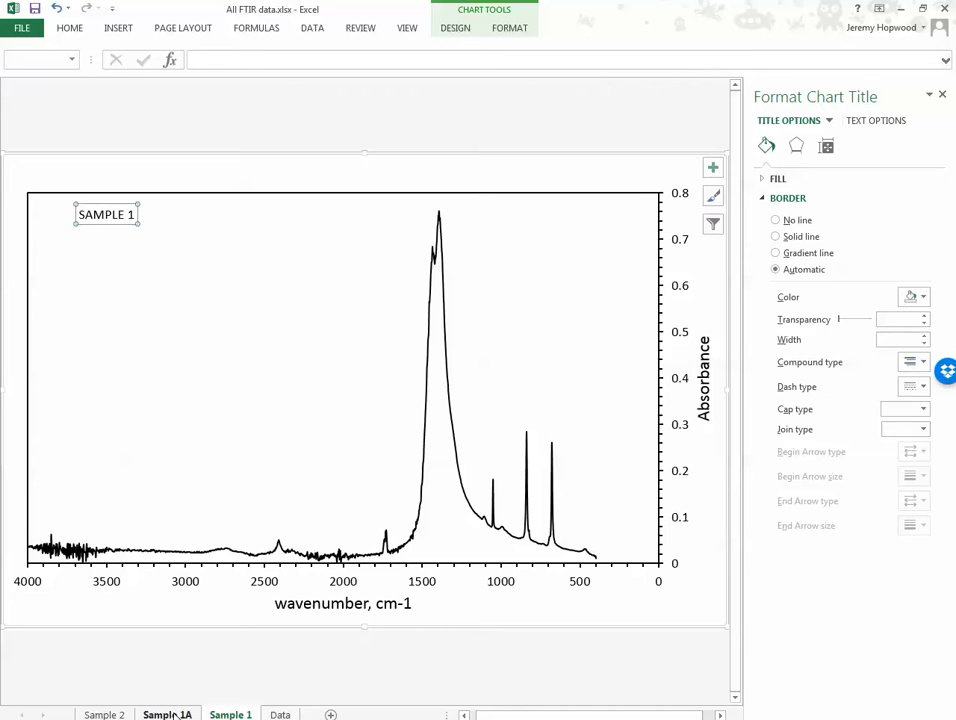
pyautogui.click(175, 714)
pyautogui.keyDown('ctrl'); pyautogui.click(104, 714); pyautogui.keyUp('ctrl')
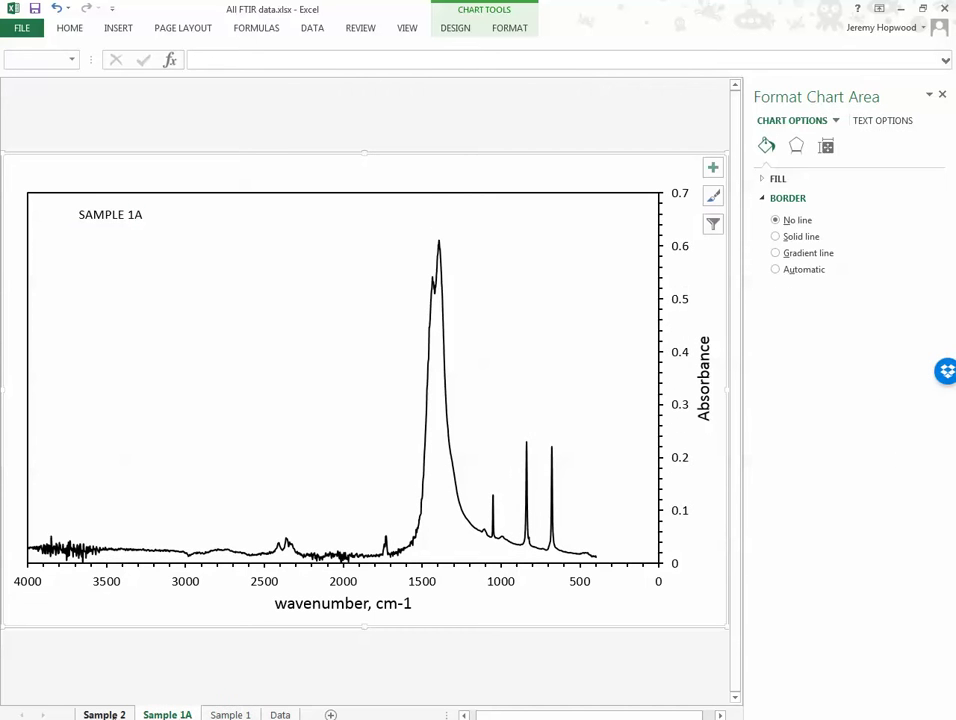
pyautogui.click(105, 714)
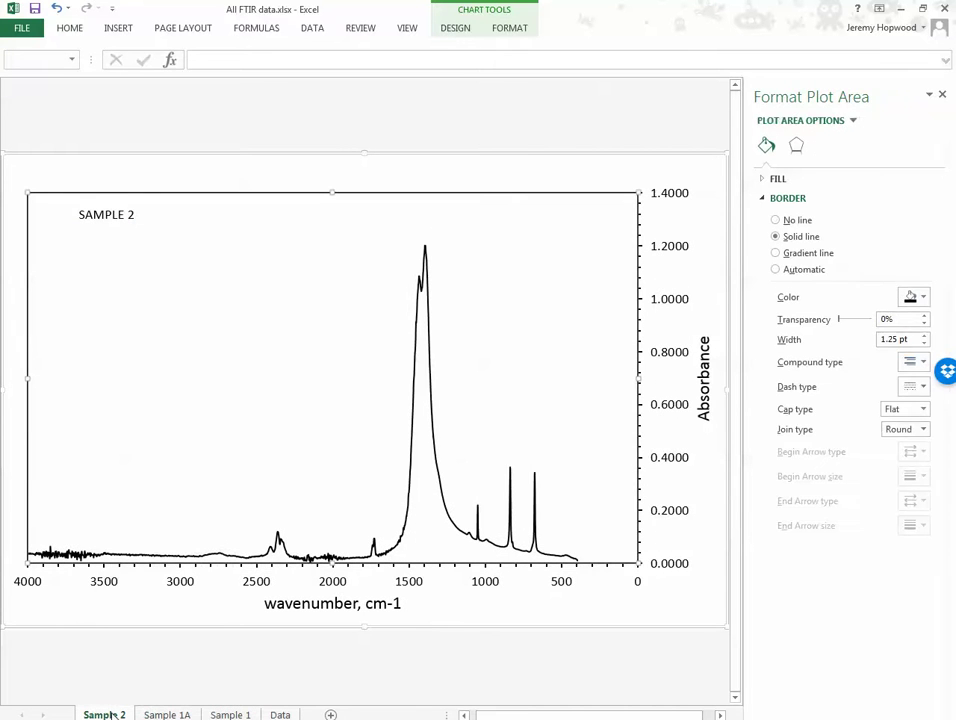
pyautogui.click(167, 715)
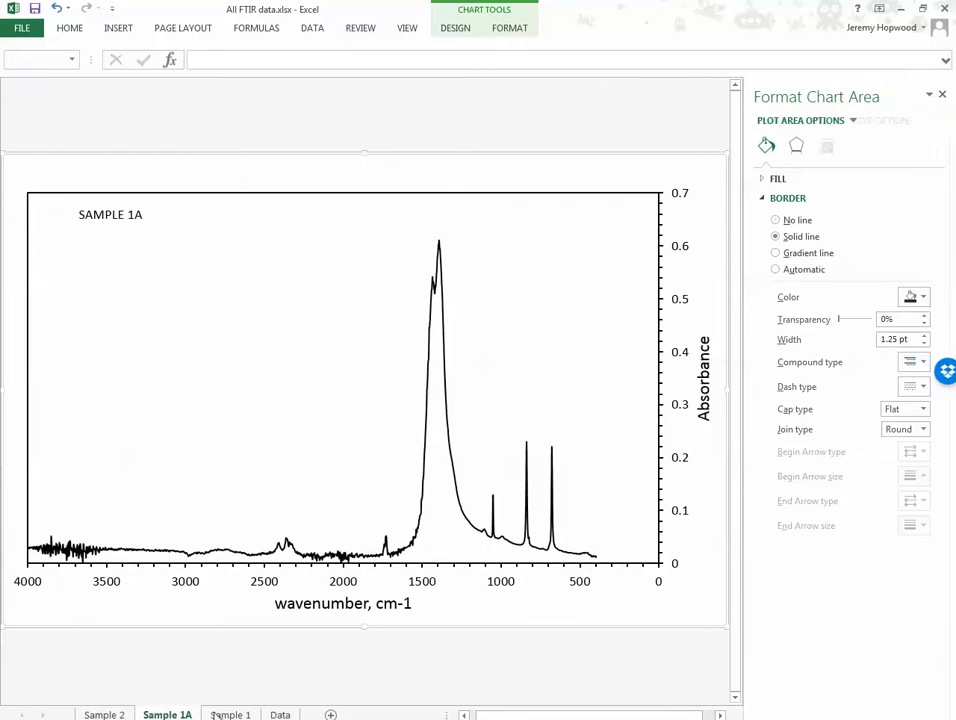
pyautogui.click(232, 715)
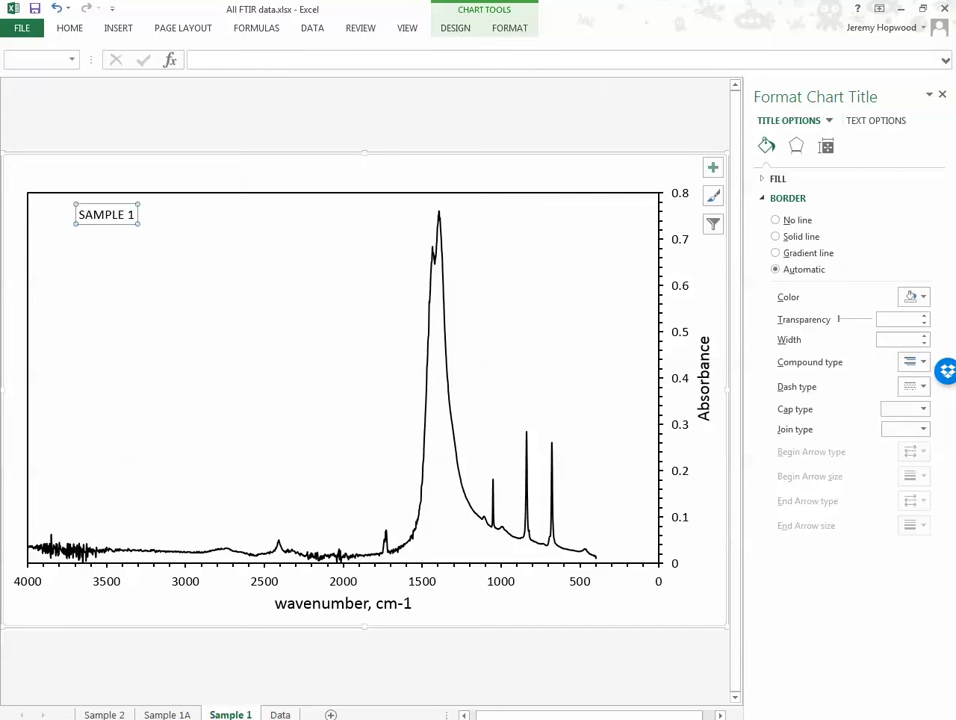
pyautogui.click(186, 714)
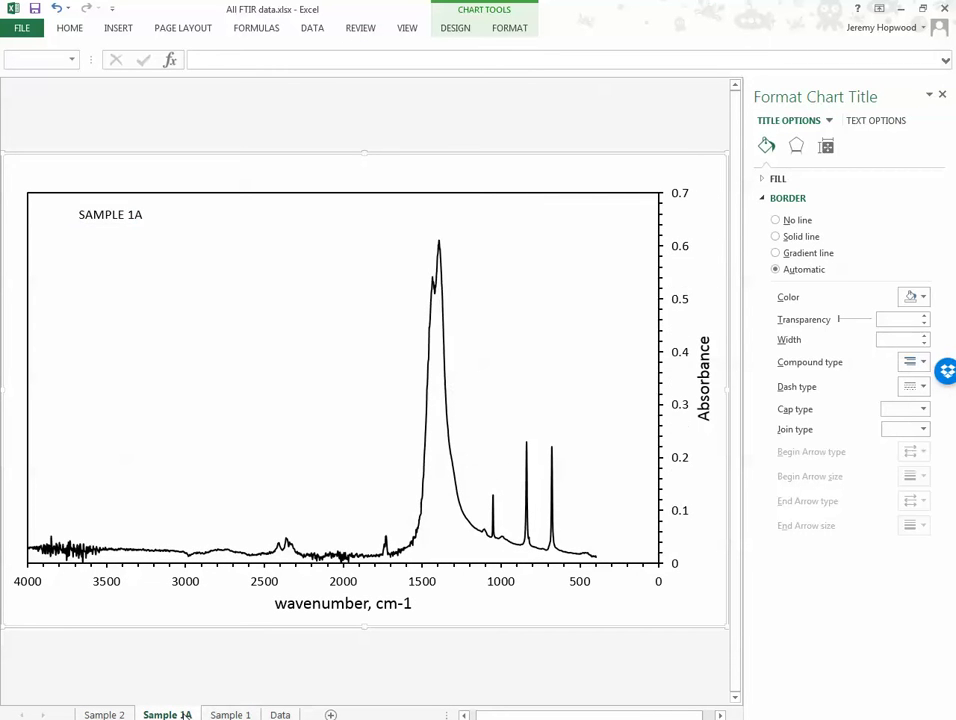
pyautogui.click(224, 716)
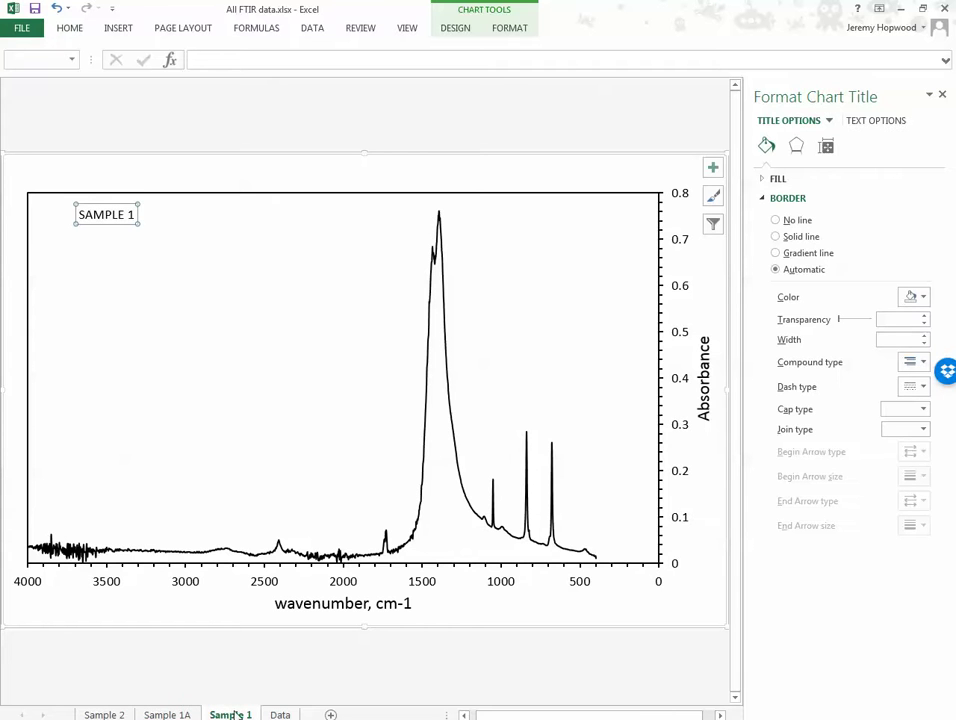
pyautogui.click(180, 714)
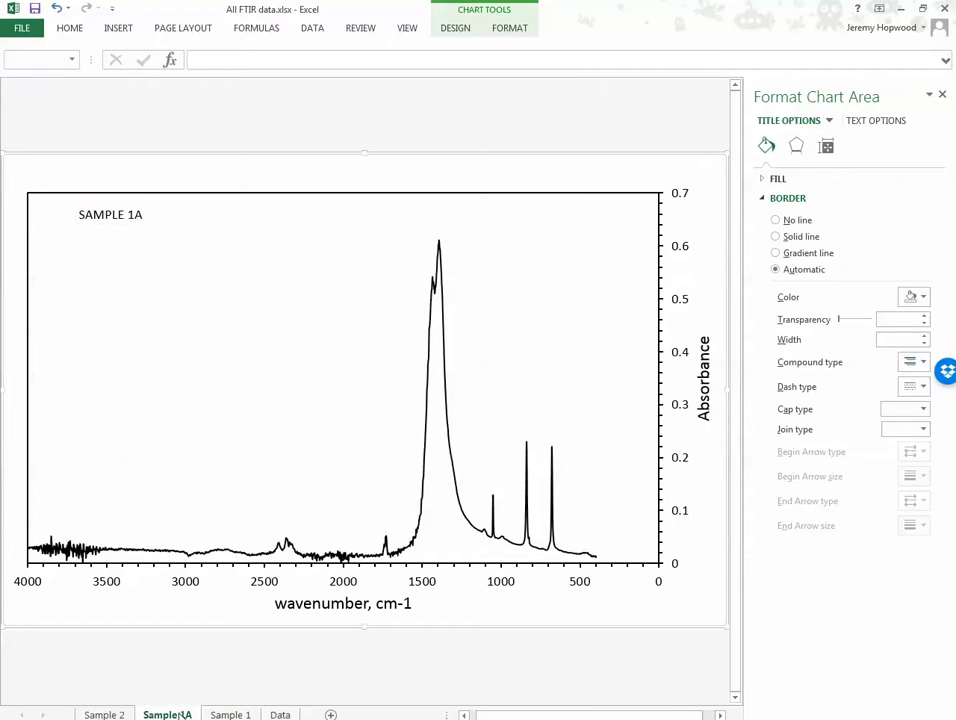
pyautogui.click(105, 714)
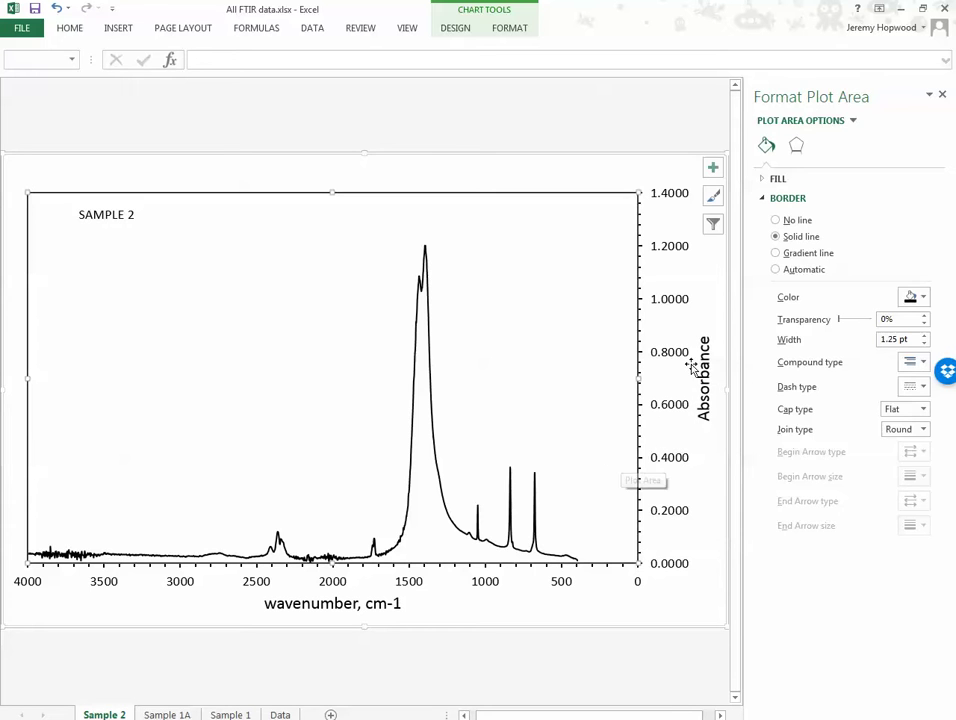
pyautogui.click(170, 714)
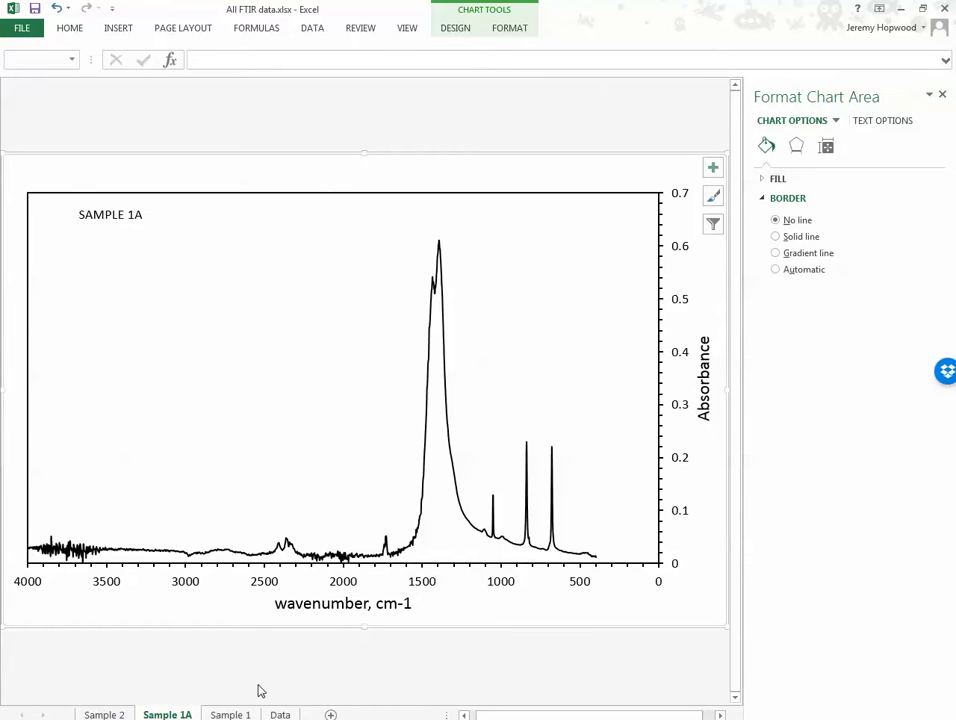
pyautogui.click(228, 713)
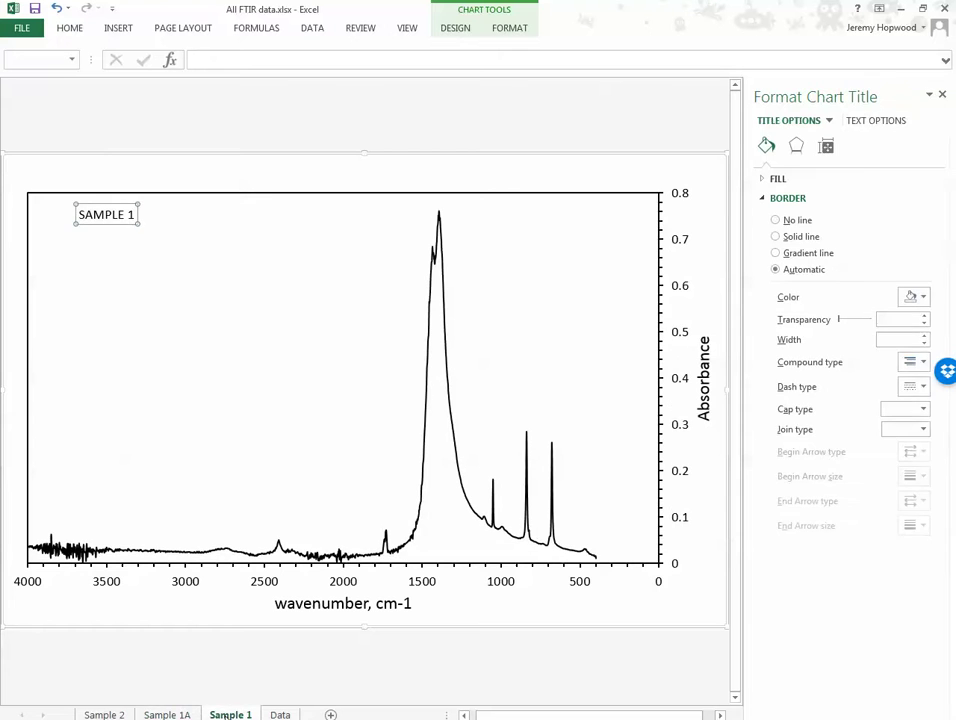
pyautogui.click(160, 714)
pyautogui.click(118, 714)
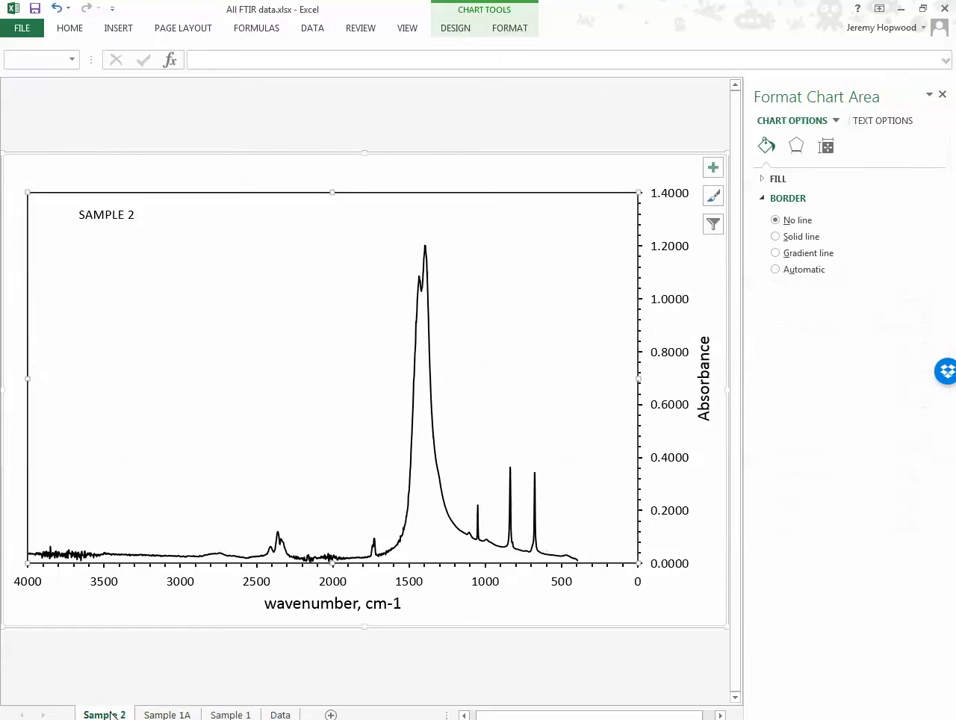
pyautogui.click(672, 250)
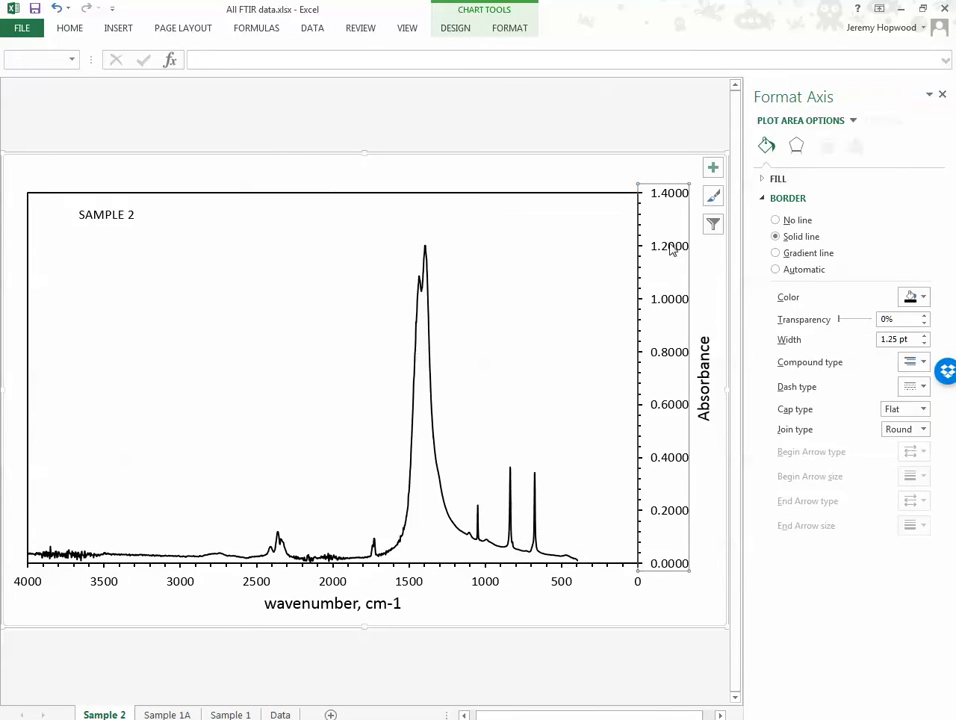
pyautogui.rightClick(672, 256)
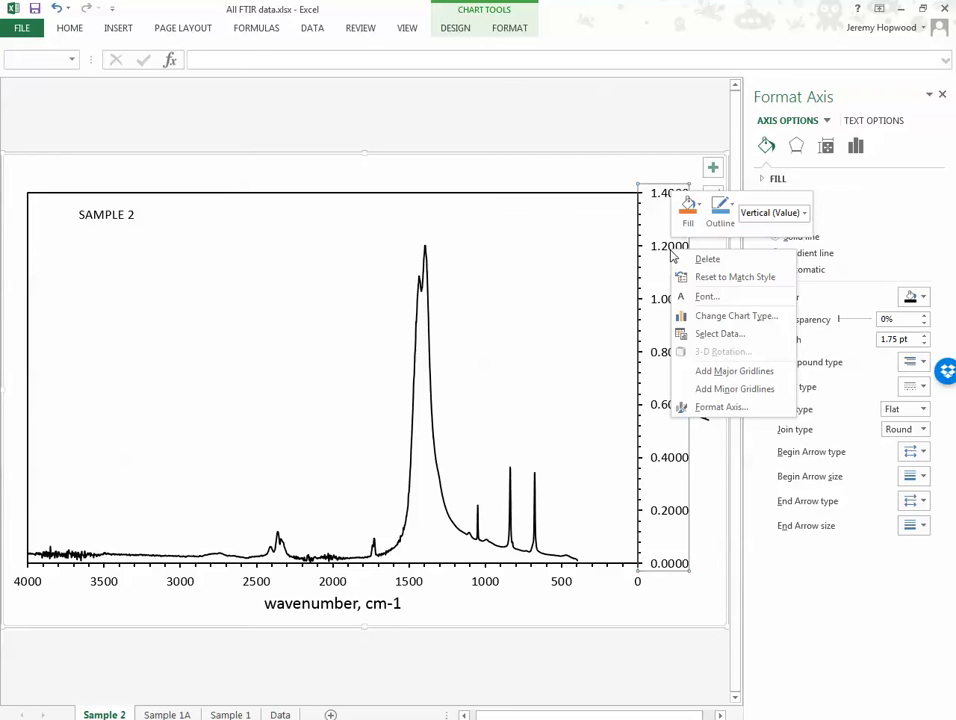
pyautogui.press('Escape')
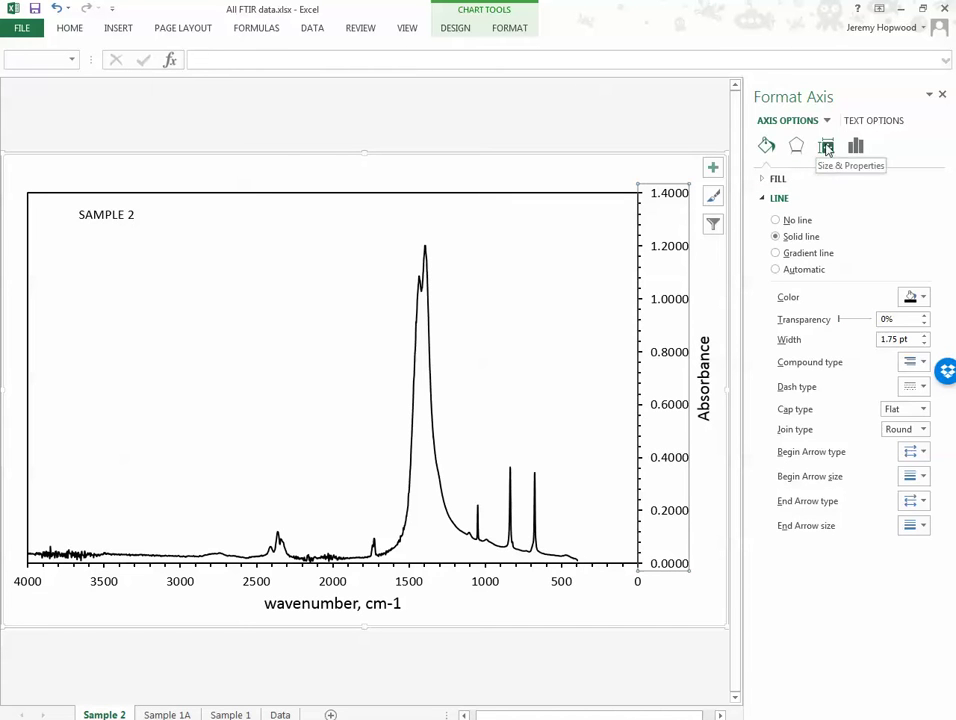
pyautogui.click(870, 121)
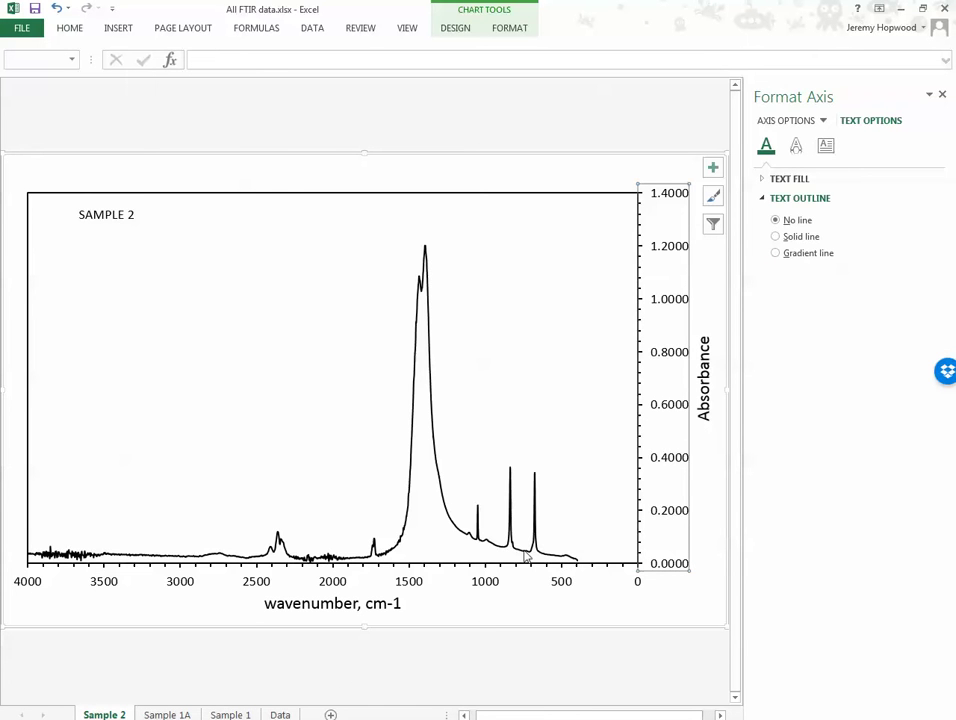
# Return to the Data sheet and go to the column headings at the start of the data.
pyautogui.click(281, 713)
pyautogui.scroll(10, 300, 650)
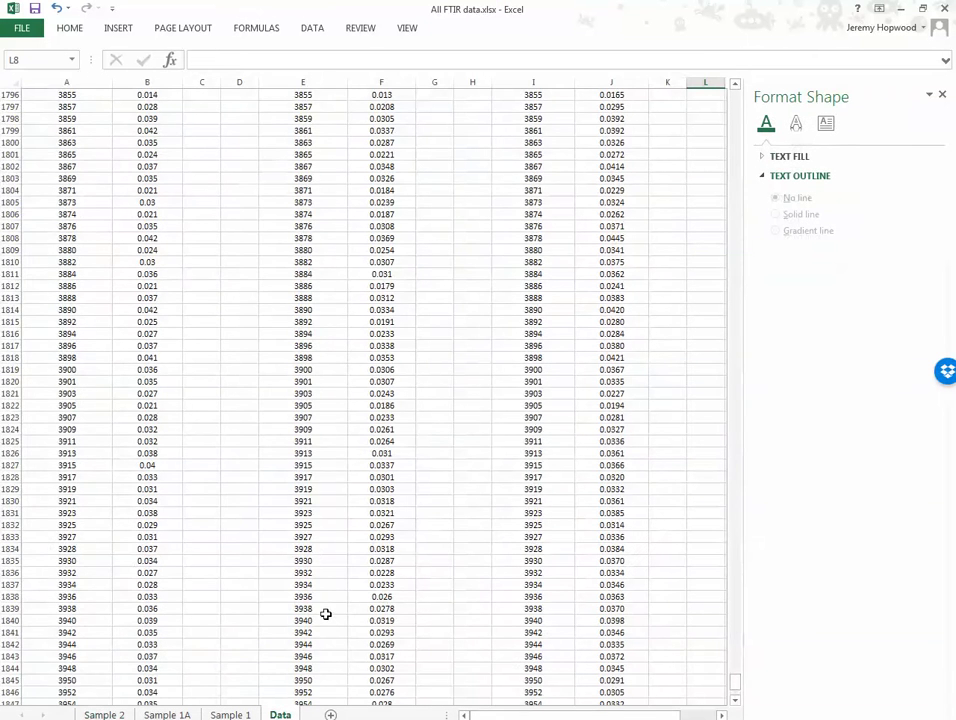
pyautogui.scroll(8, 473, 470)
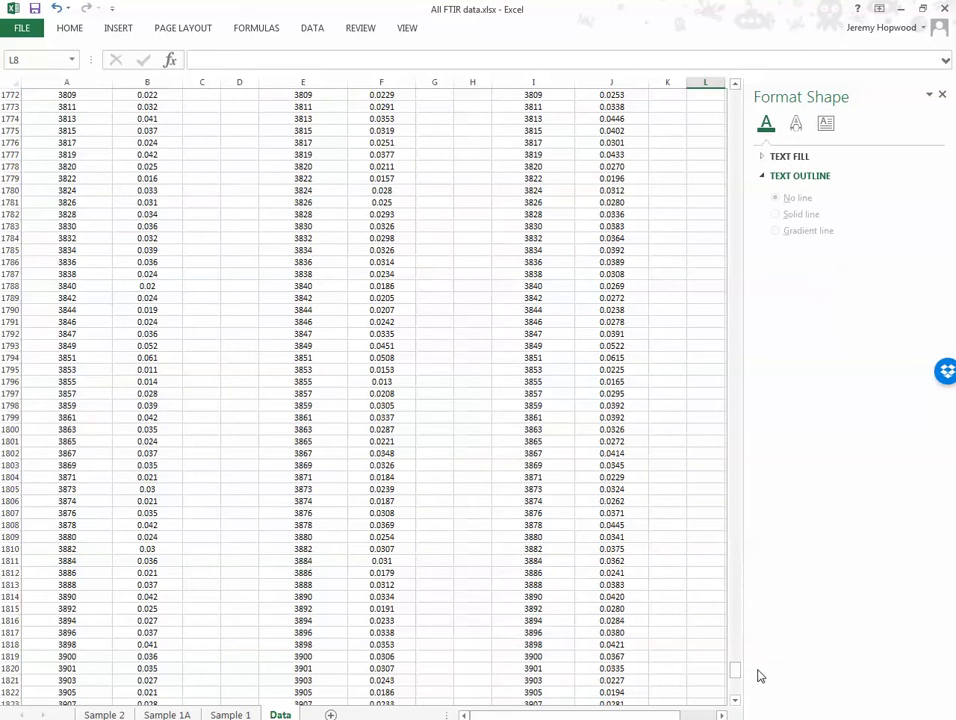
pyautogui.moveTo(738, 676); pyautogui.dragTo(750, 80)
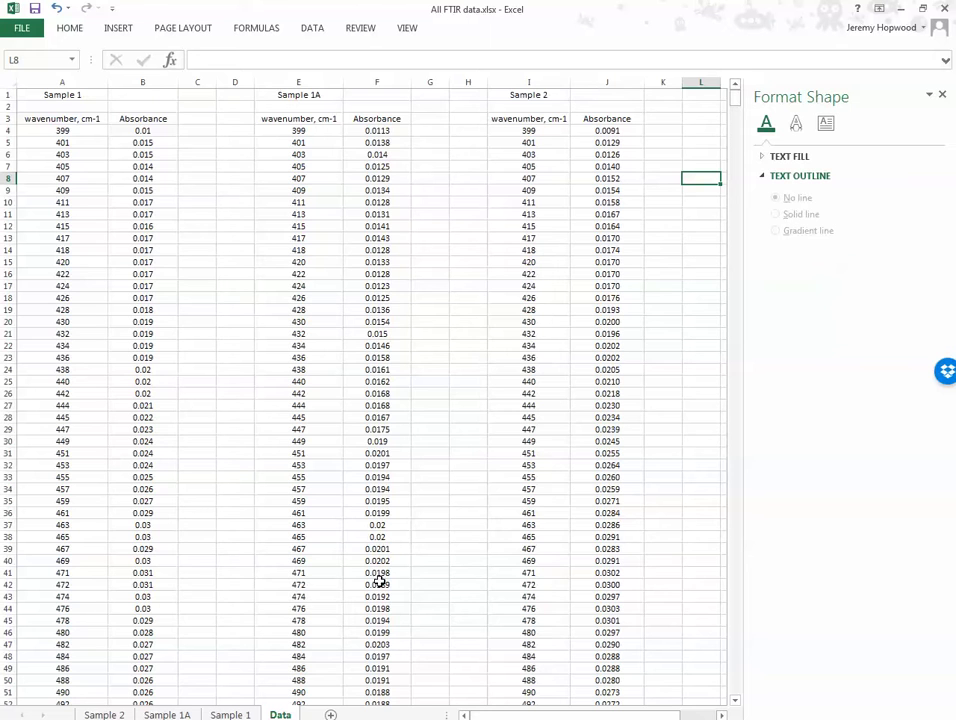
pyautogui.click(145, 80)
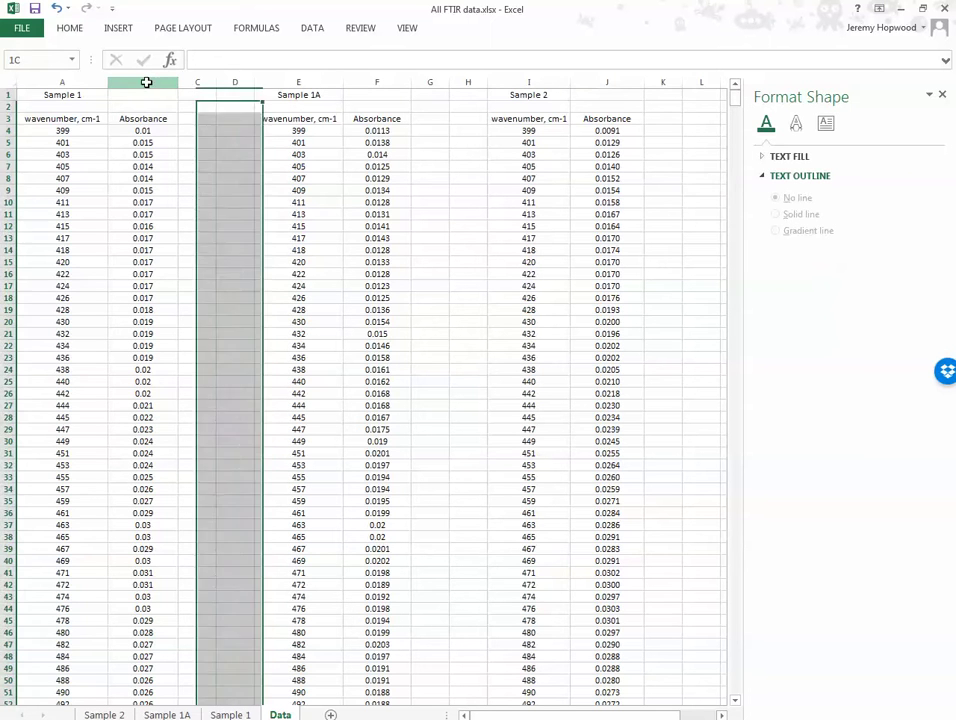
pyautogui.rightClick(145, 80)
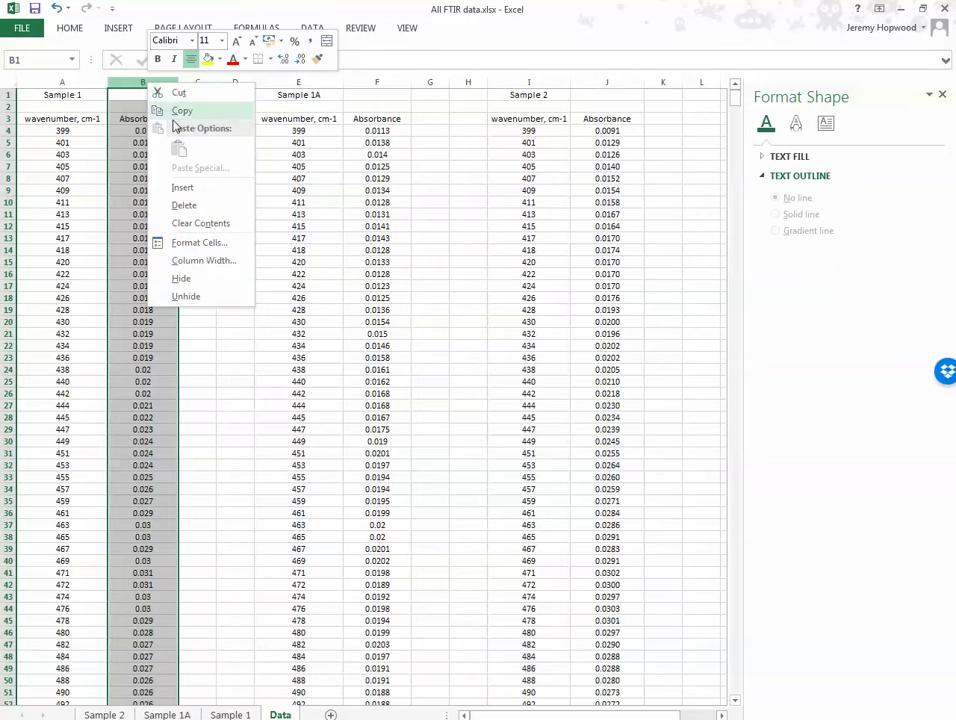
pyautogui.click(200, 223)
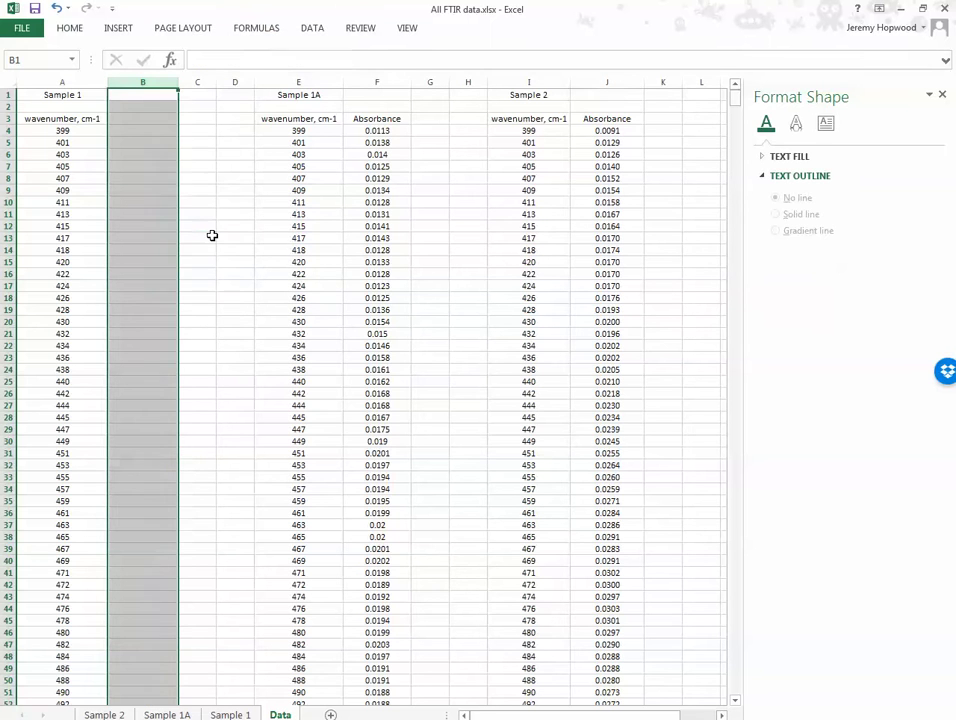
pyautogui.click(56, 8)
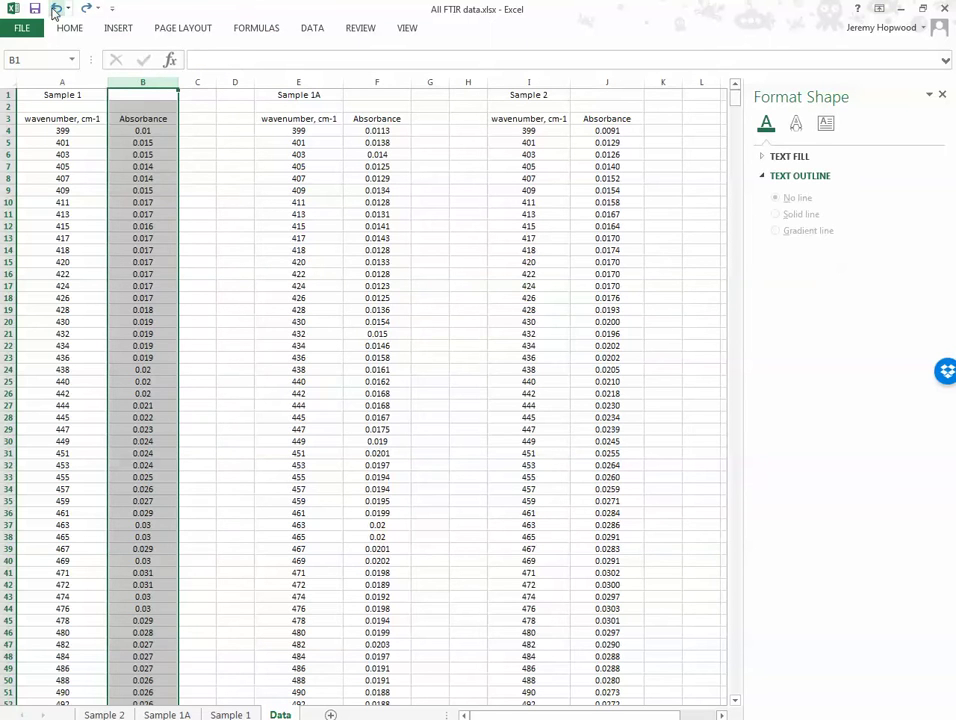
# Format the Sample 1 absorbance column B as Number with 1 decimal place.
pyautogui.rightClick(140, 82)
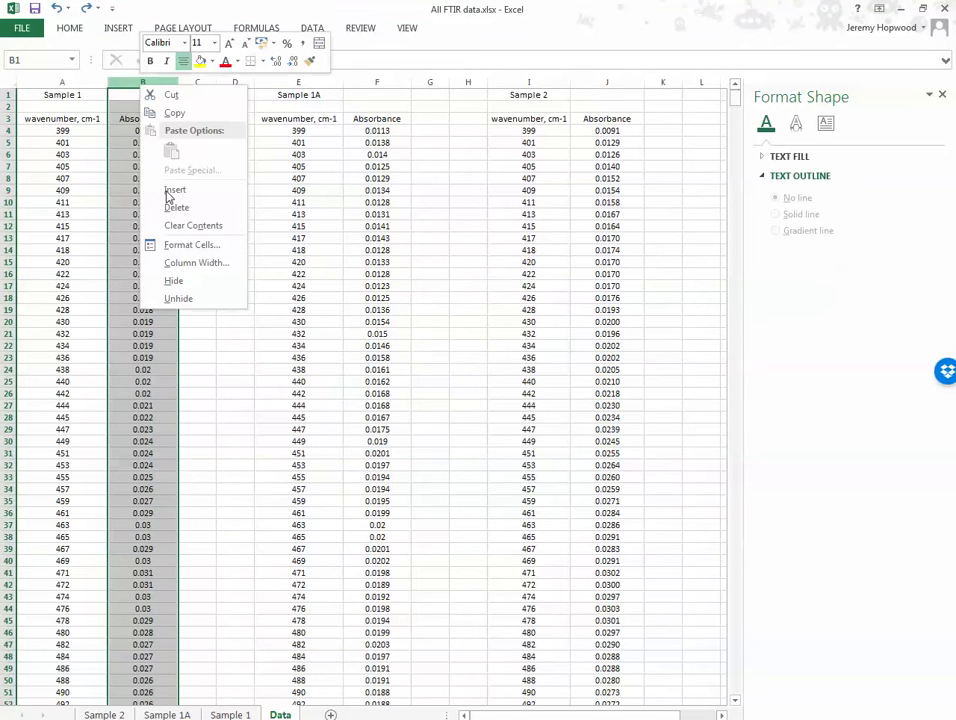
pyautogui.click(165, 245)
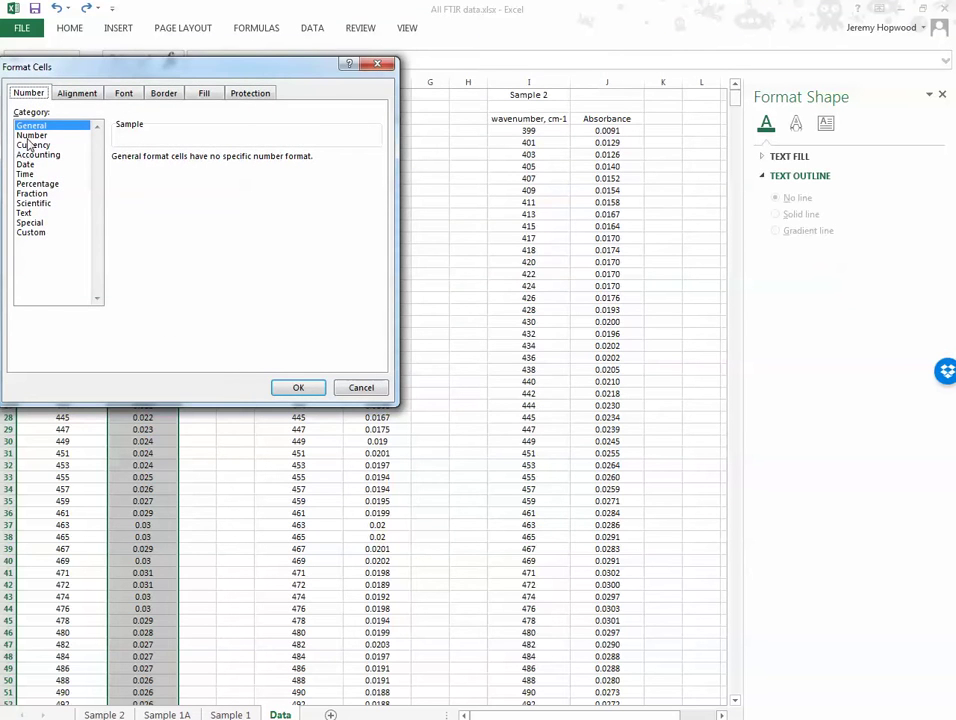
pyautogui.click(31, 135)
pyautogui.moveTo(153, 78); pyautogui.dragTo(463, 154)
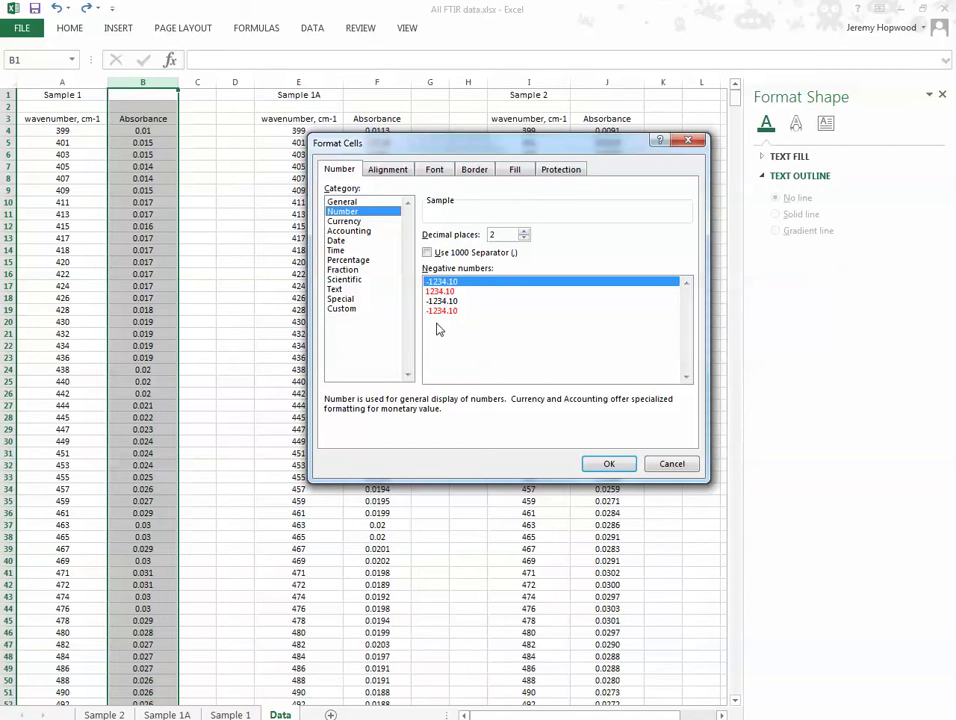
pyautogui.click(525, 231)
pyautogui.click(525, 239)
pyautogui.click(525, 240)
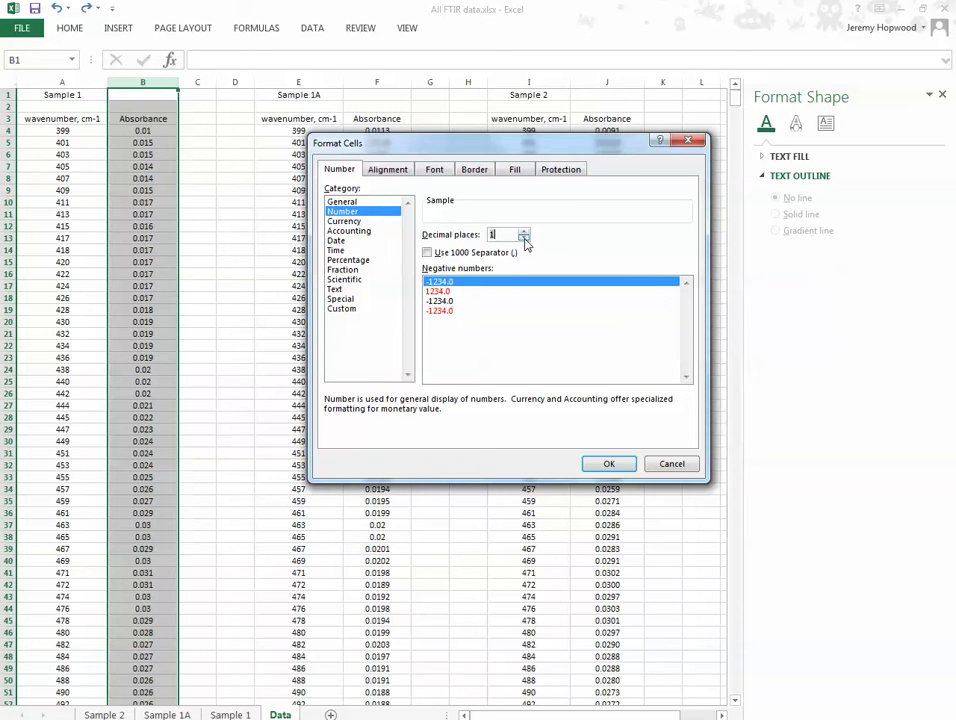
pyautogui.click(608, 463)
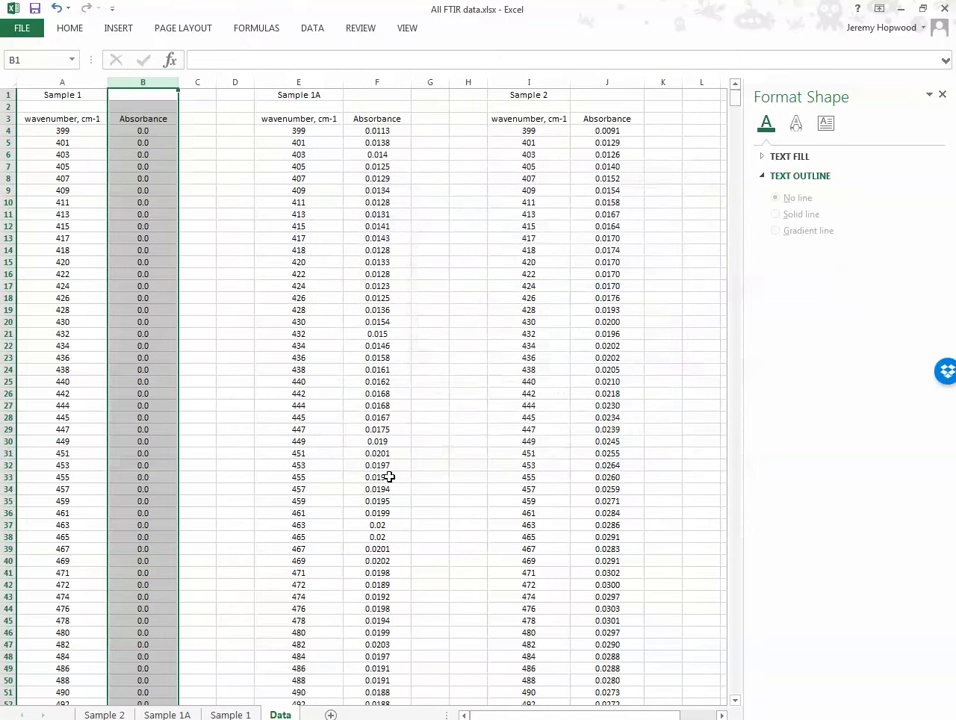
# Review the rounded Sample 1 absorbances and set the number format of column B to 2 decimal places.
pyautogui.scroll(-20, 128, 519)
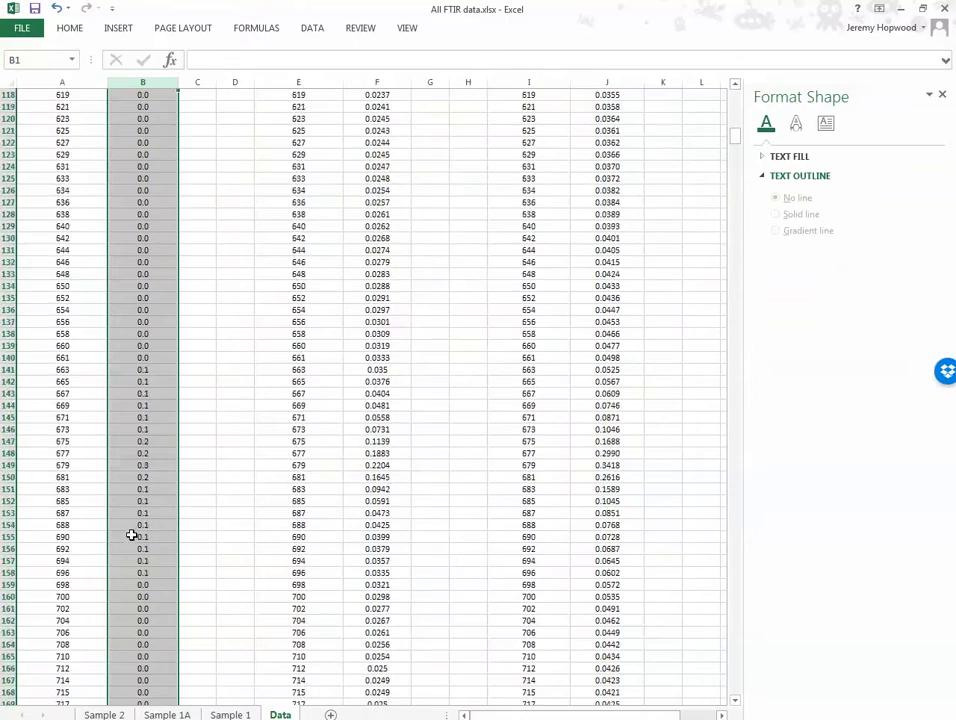
pyautogui.scroll(-20, 131, 536)
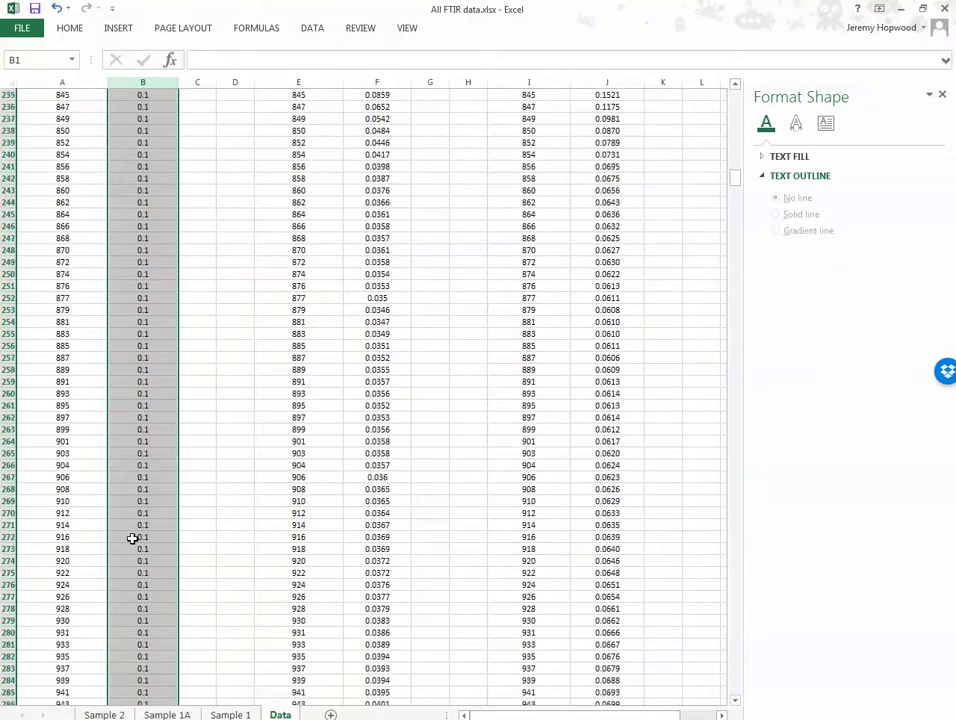
pyautogui.scroll(20, 132, 538)
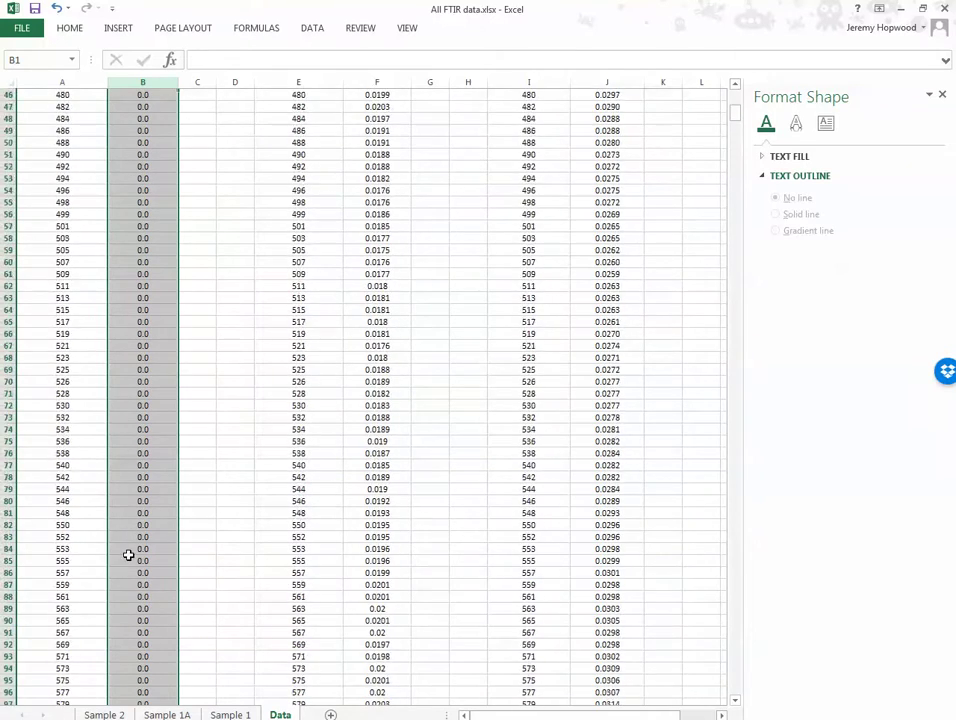
pyautogui.scroll(15, 128, 555)
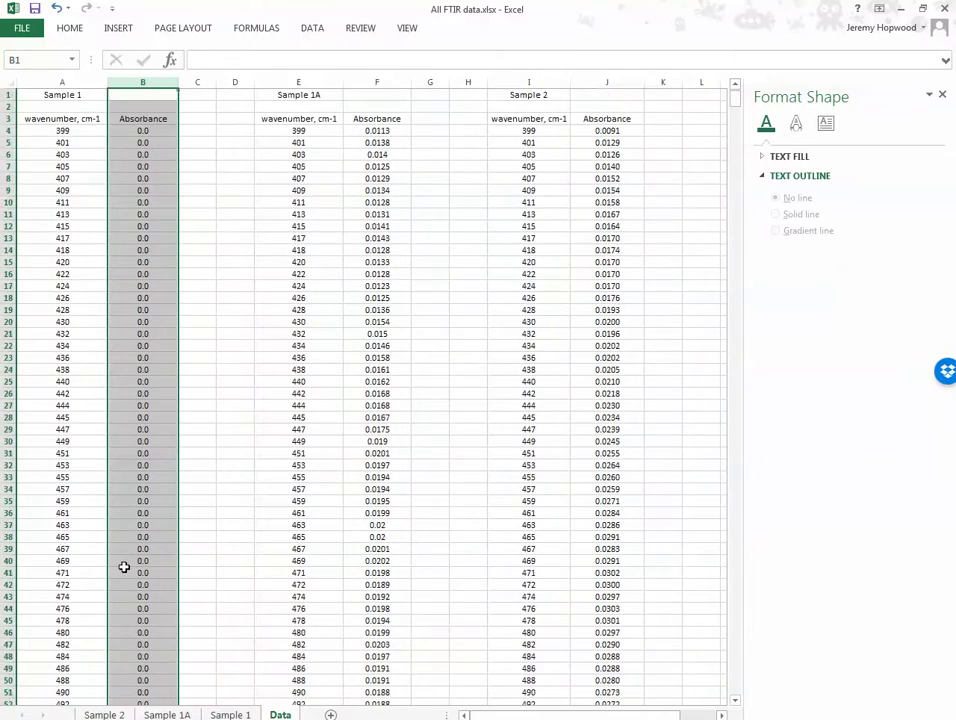
pyautogui.rightClick(145, 108)
pyautogui.click(185, 270)
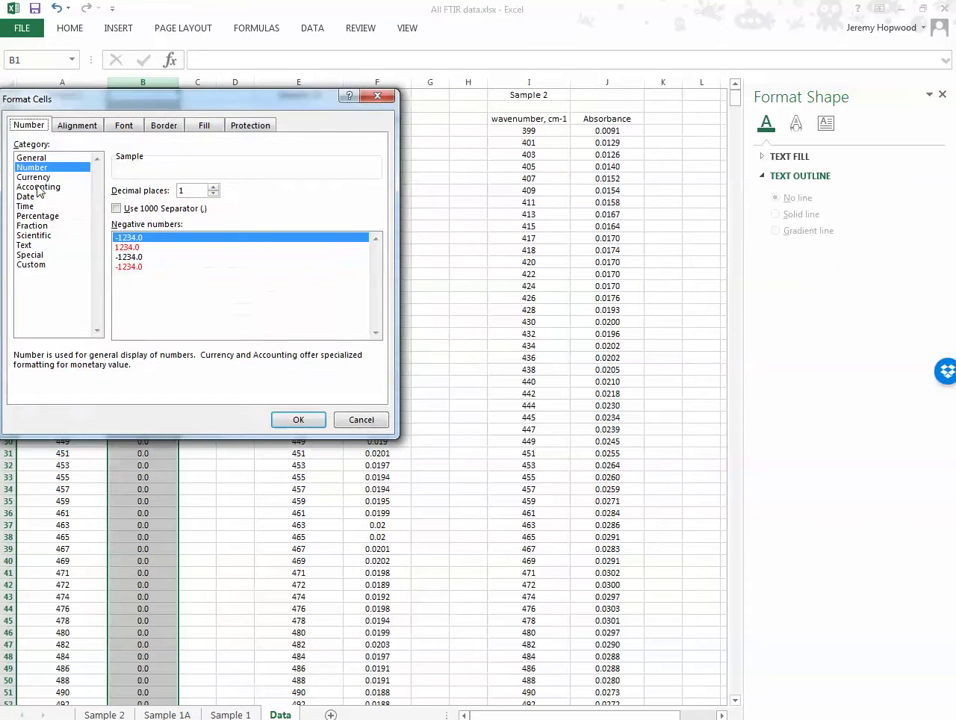
pyautogui.click(213, 187)
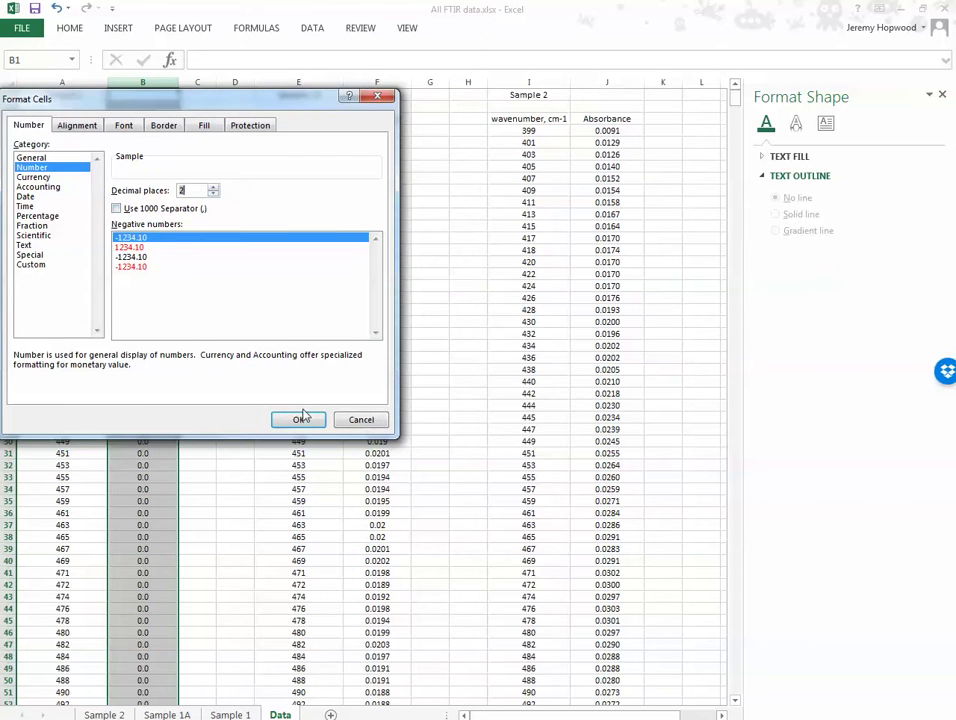
pyautogui.click(303, 421)
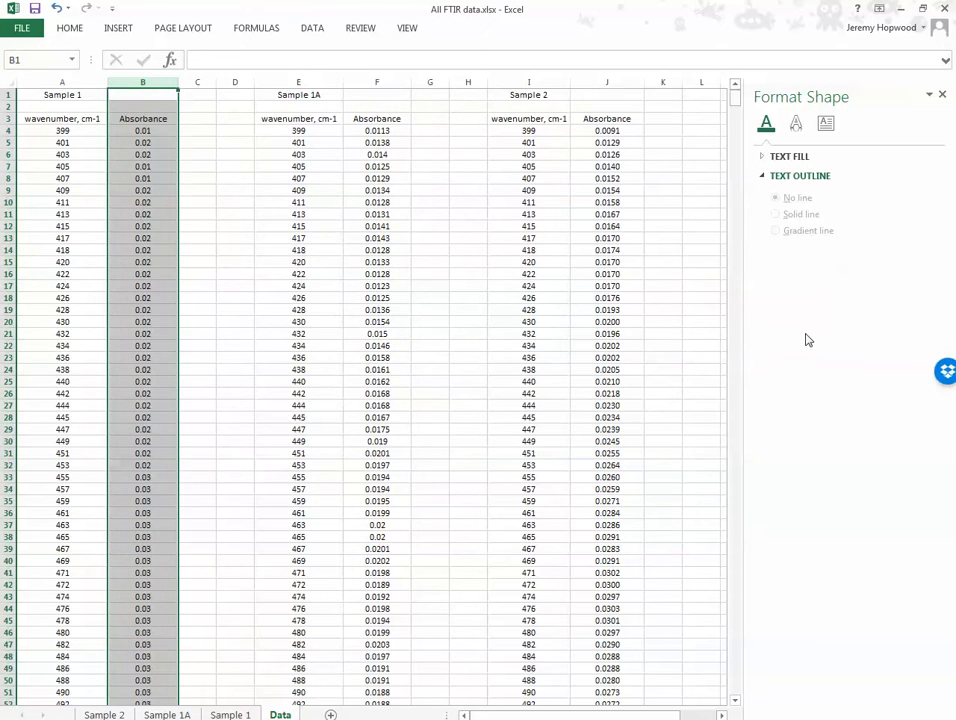
pyautogui.click(367, 81)
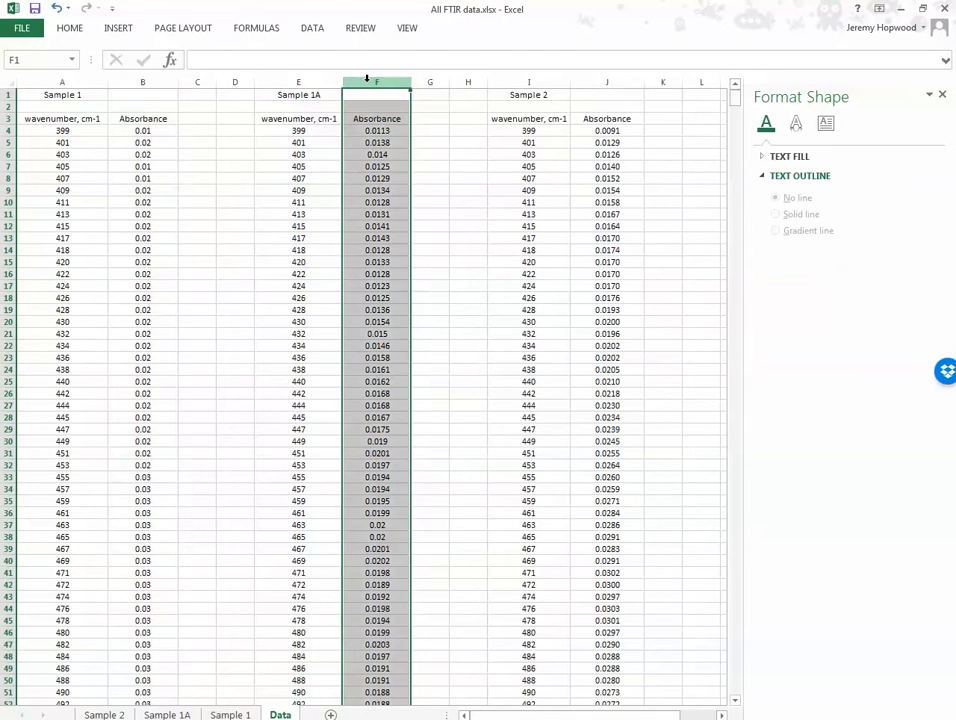
pyautogui.rightClick(367, 79)
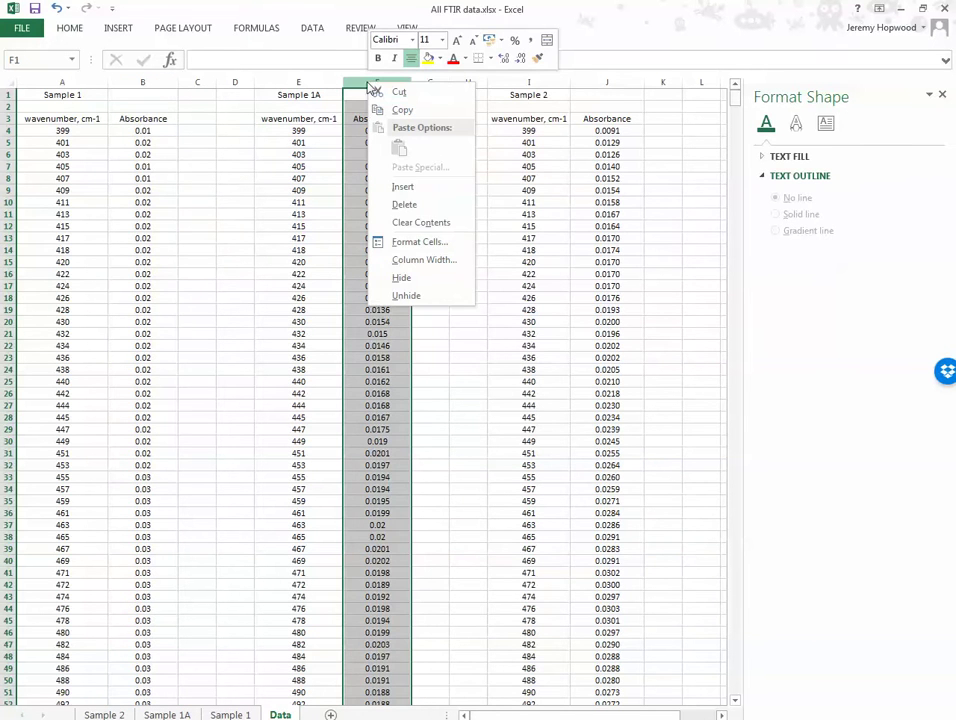
pyautogui.click(406, 223)
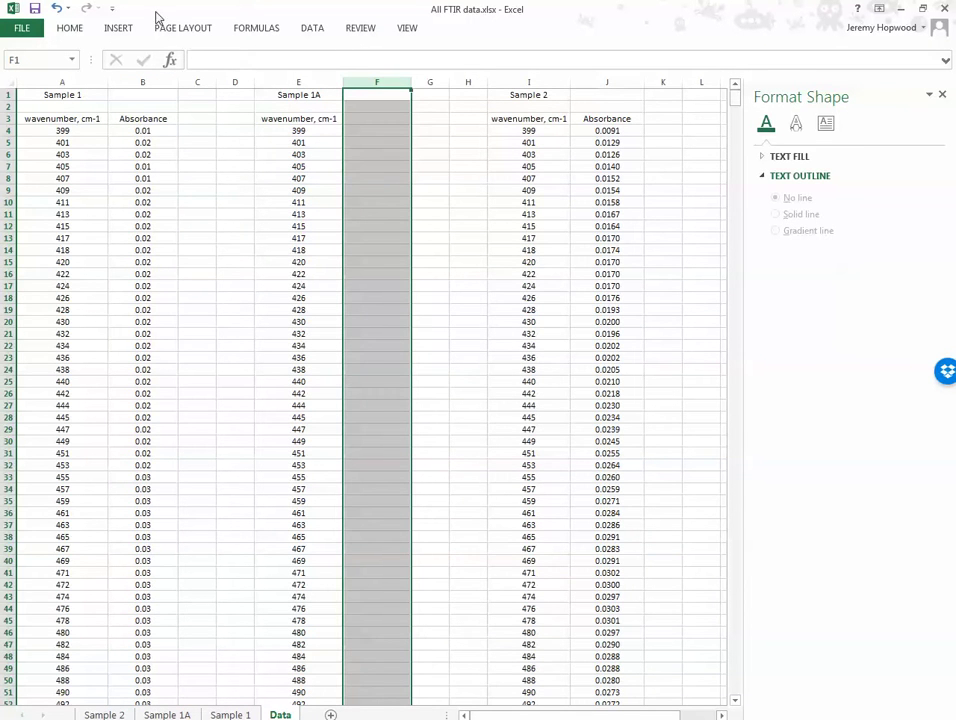
pyautogui.click(56, 8)
# Format the Sample 1A absorbance column F as Number with 2 decimal places.
pyautogui.rightClick(389, 83)
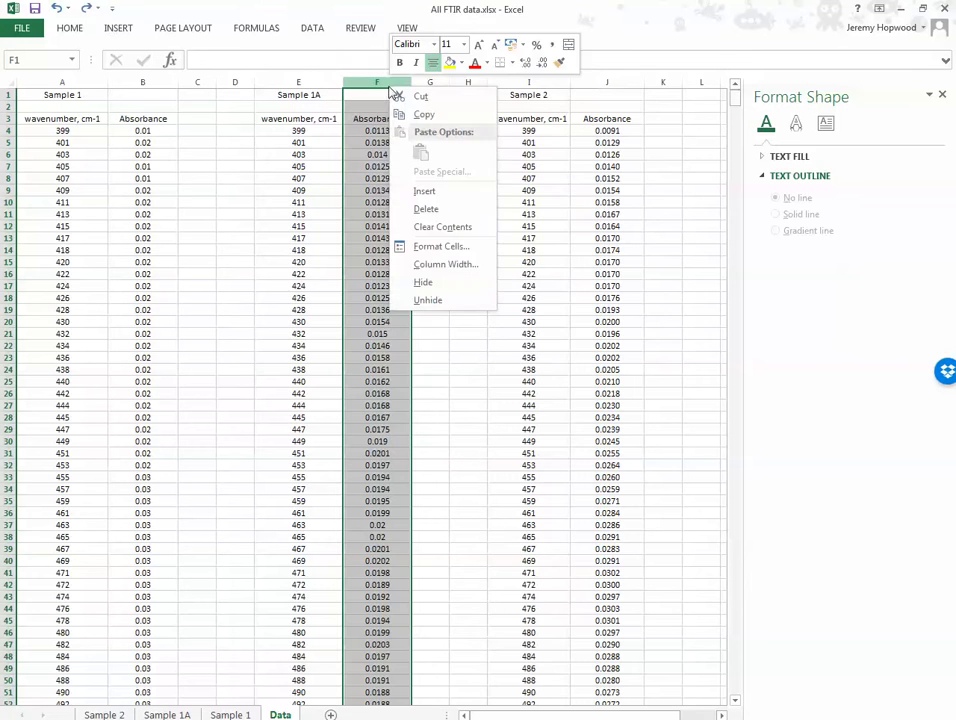
pyautogui.click(439, 246)
pyautogui.click(277, 137)
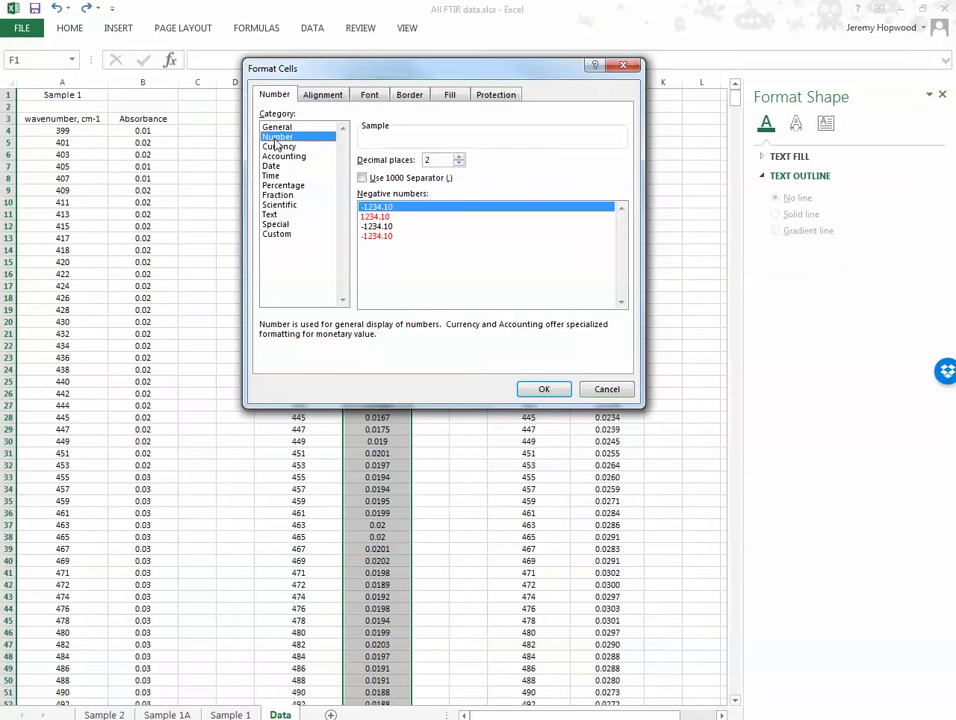
pyautogui.click(550, 392)
# Format the Sample 2 absorbance column J as Number with 2 decimal places and deselect the column.
pyautogui.click(604, 81)
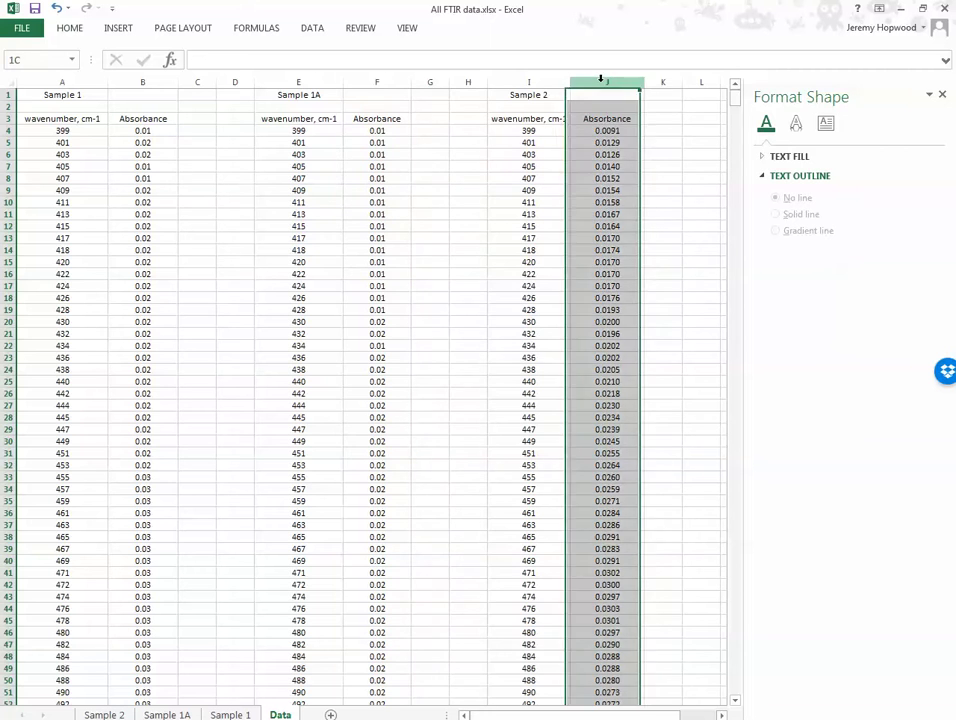
pyautogui.rightClick(604, 82)
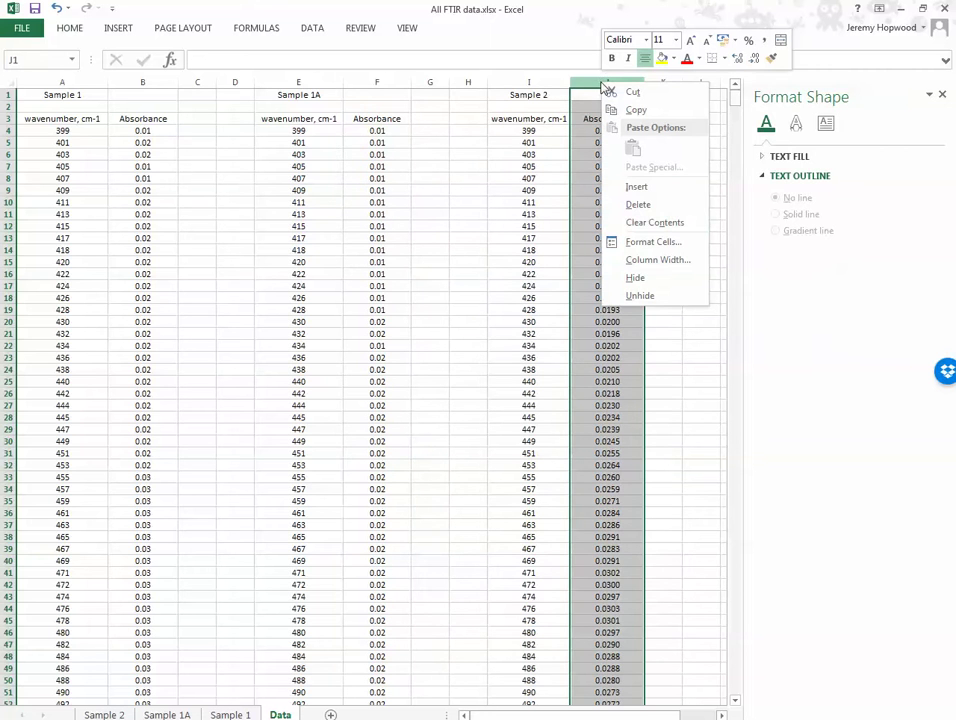
pyautogui.click(650, 243)
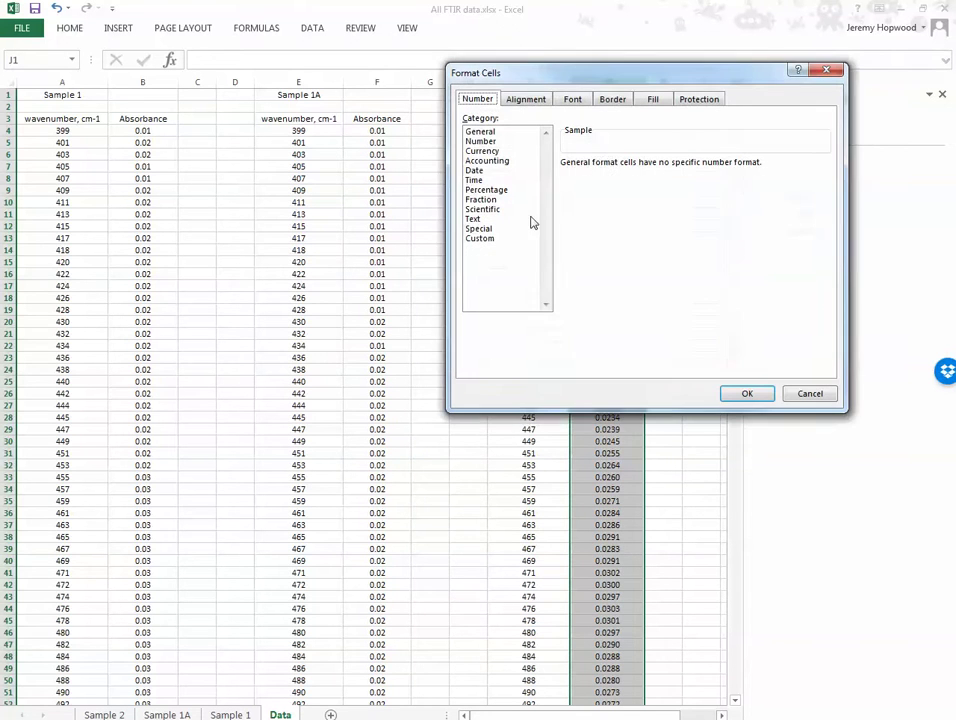
pyautogui.click(480, 142)
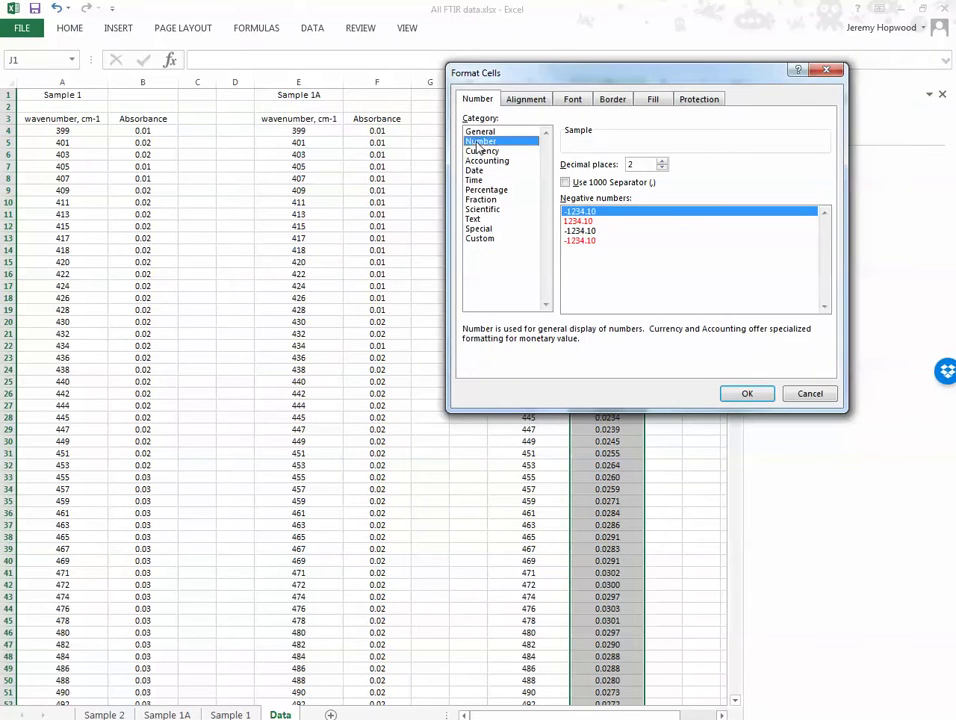
pyautogui.click(745, 391)
pyautogui.click(700, 309)
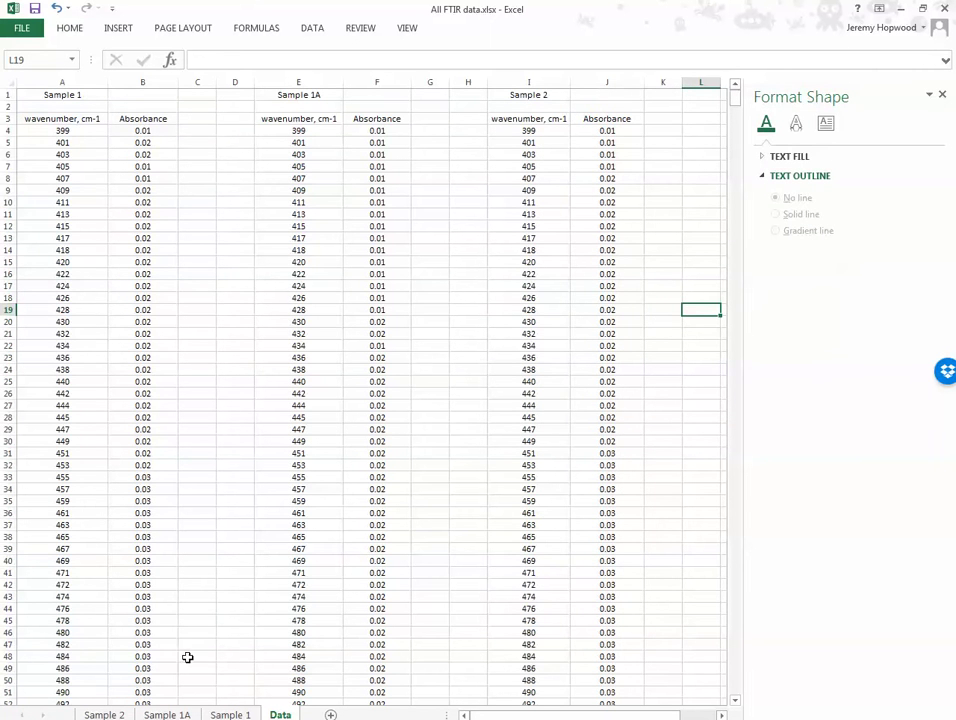
# Compare the Sample 2, Sample 1A and Sample 1 chart sheets, checking the absorbance axis labels and the alignment of the spectra.
pyautogui.click(104, 715)
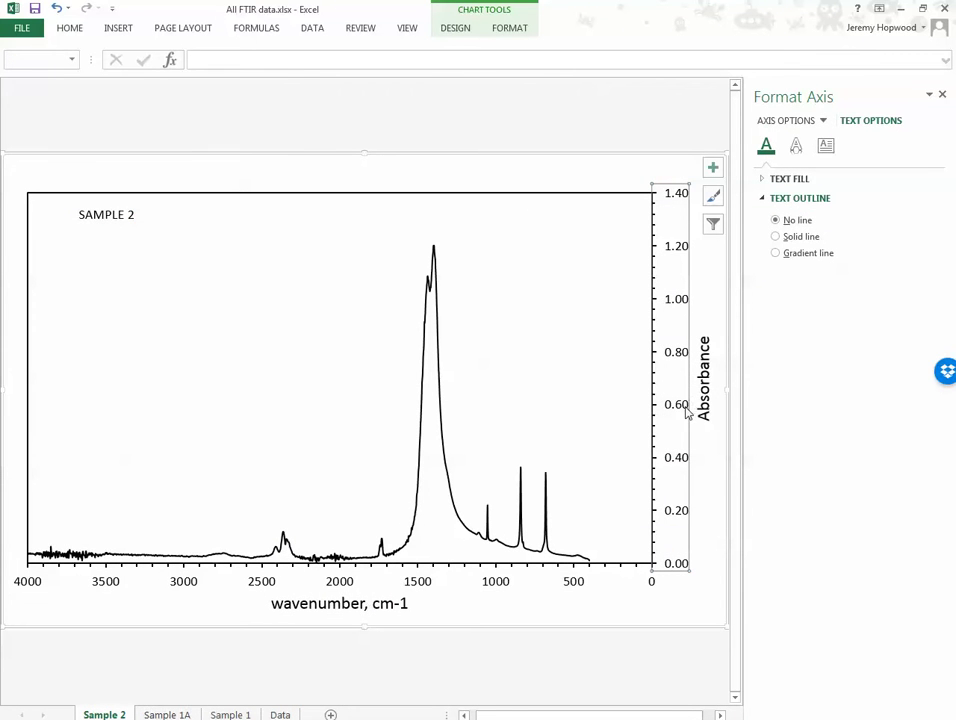
pyautogui.click(165, 715)
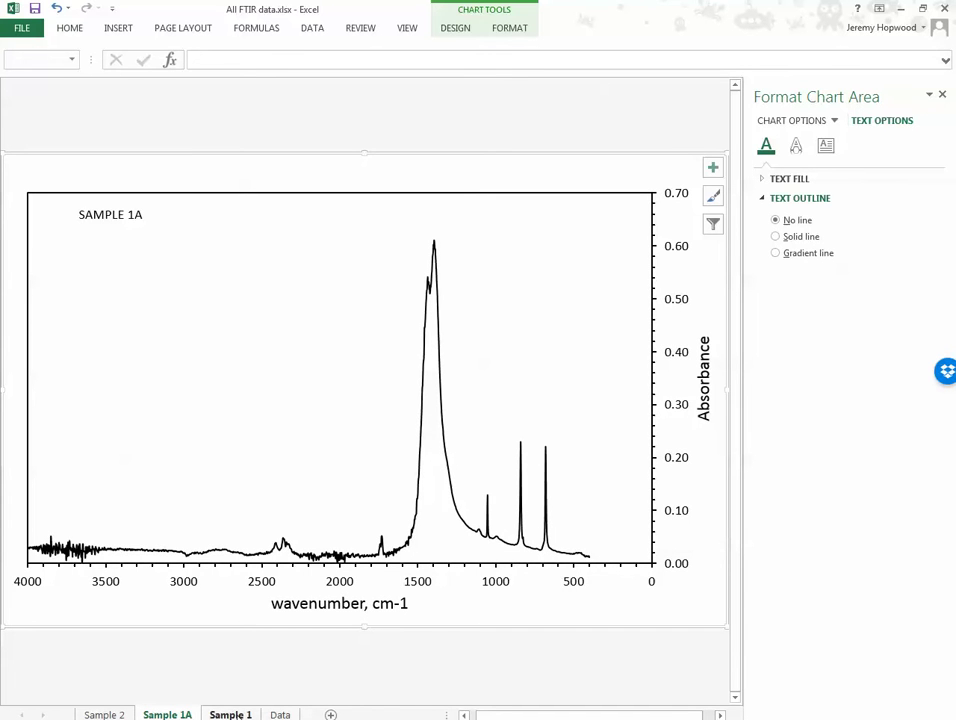
pyautogui.click(231, 715)
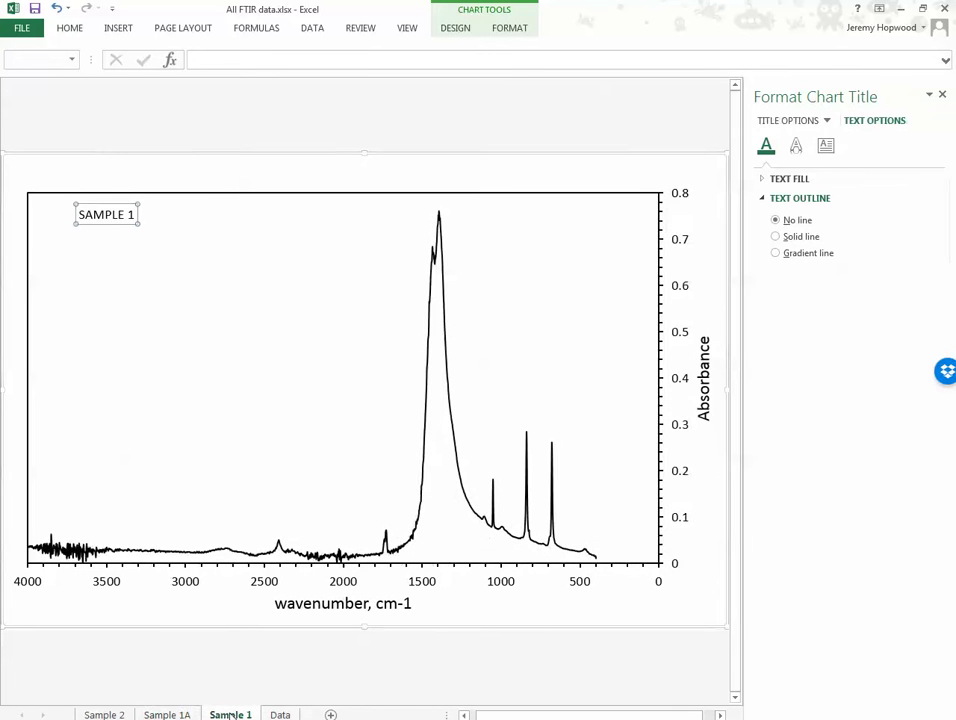
pyautogui.click(170, 715)
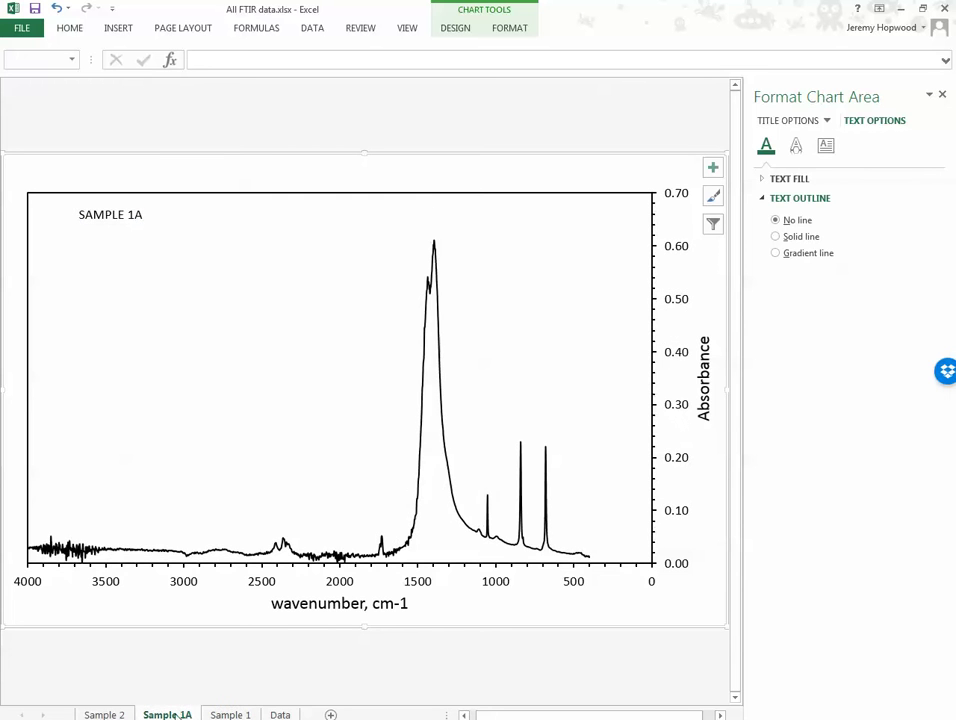
pyautogui.click(90, 715)
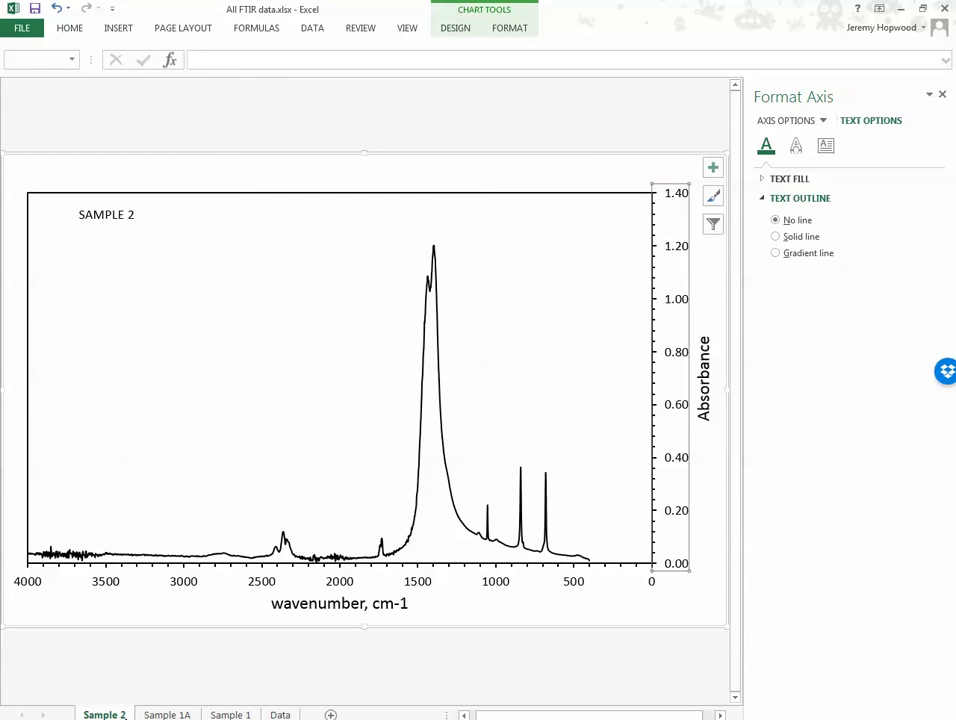
pyautogui.click(160, 715)
pyautogui.click(228, 715)
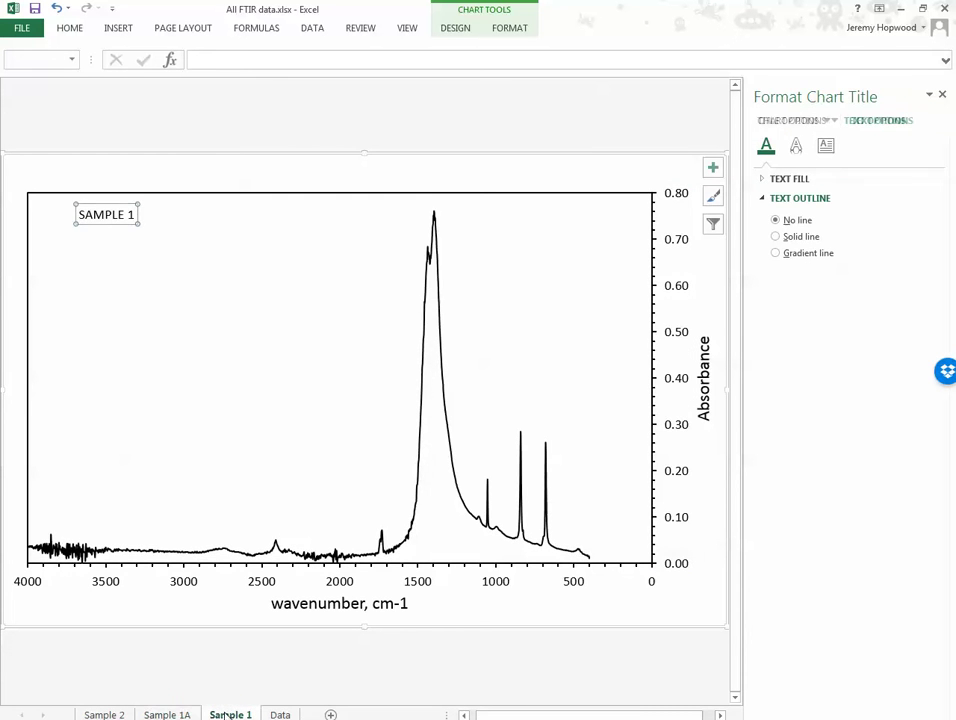
pyautogui.click(166, 715)
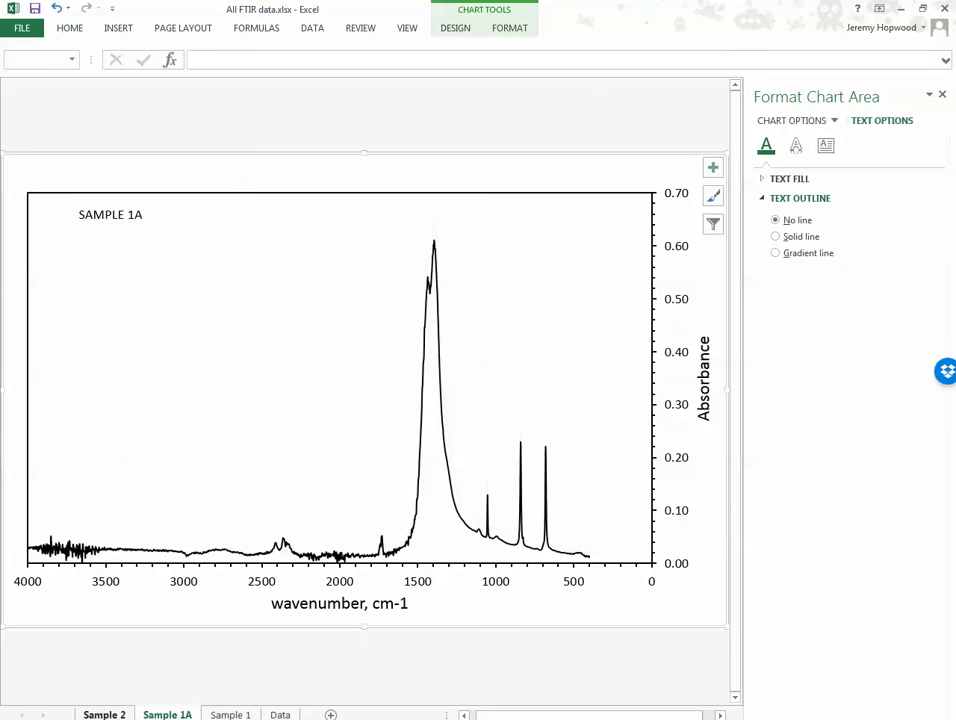
pyautogui.click(104, 715)
pyautogui.click(167, 715)
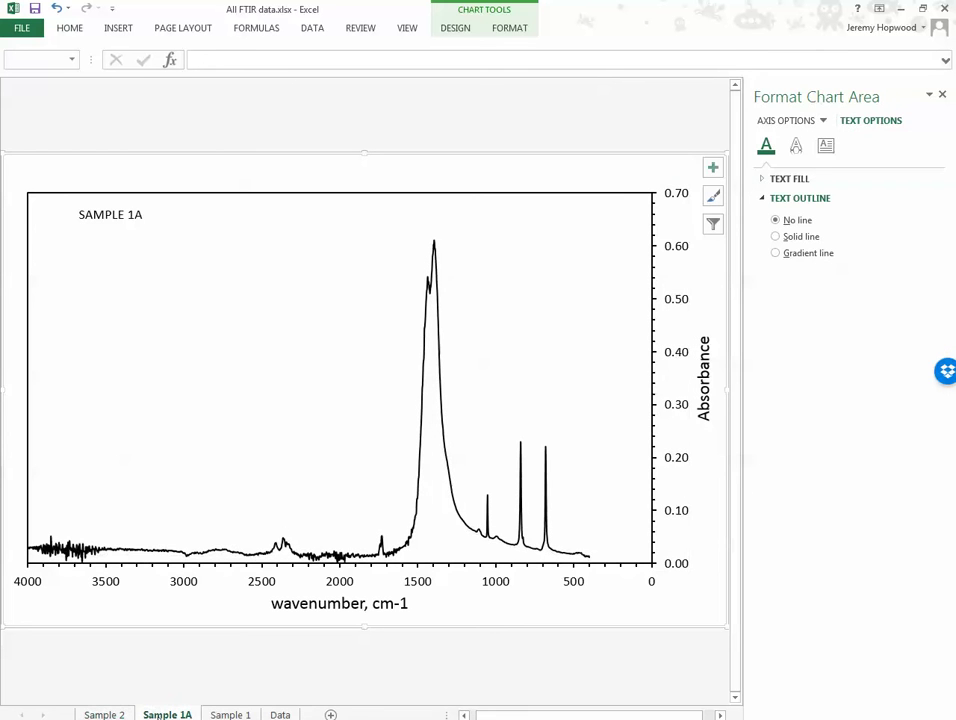
pyautogui.click(228, 715)
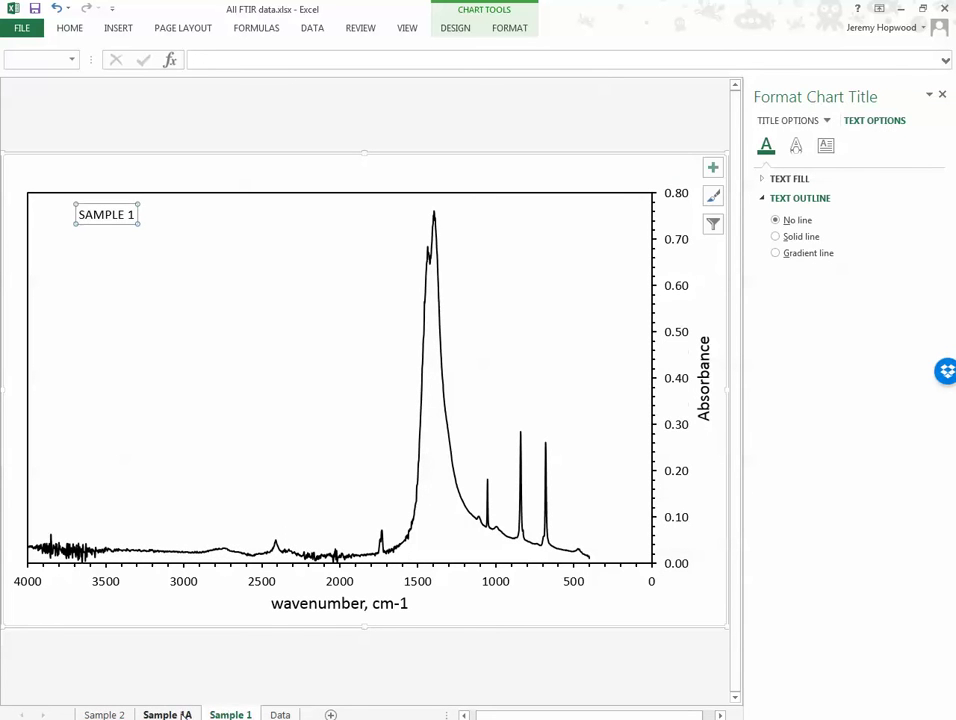
pyautogui.click(184, 715)
pyautogui.click(104, 715)
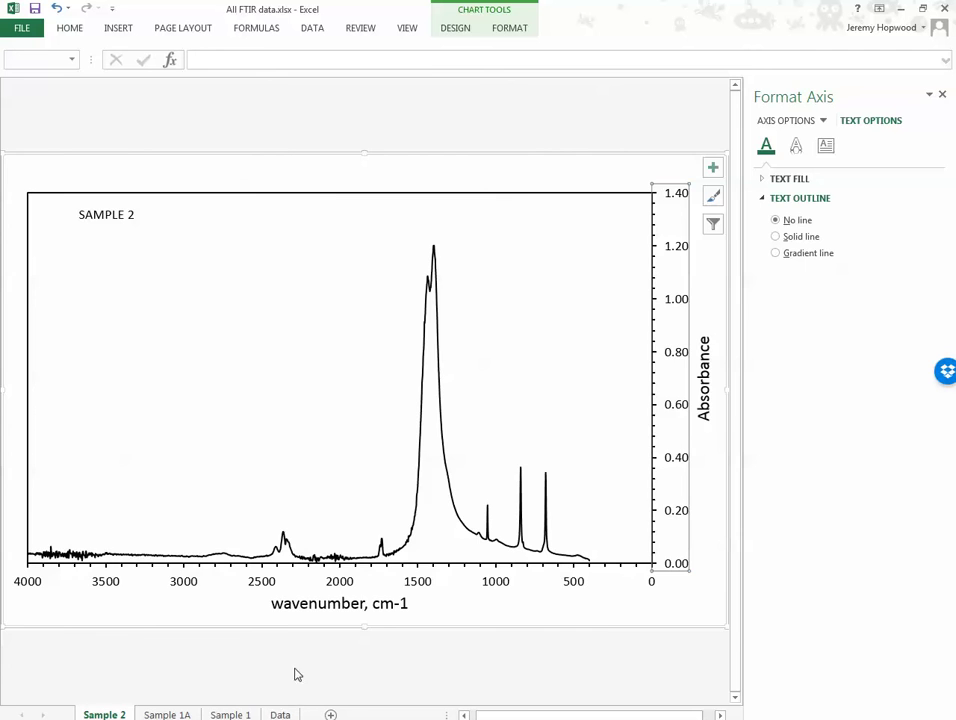
# Reorder the workbook's sheets as Data, Sample 1, Sample 1A, Sample 2 and deselect the Sample 2 chart.
pyautogui.click(279, 714)
pyautogui.moveTo(233, 695); pyautogui.dragTo(74, 712)
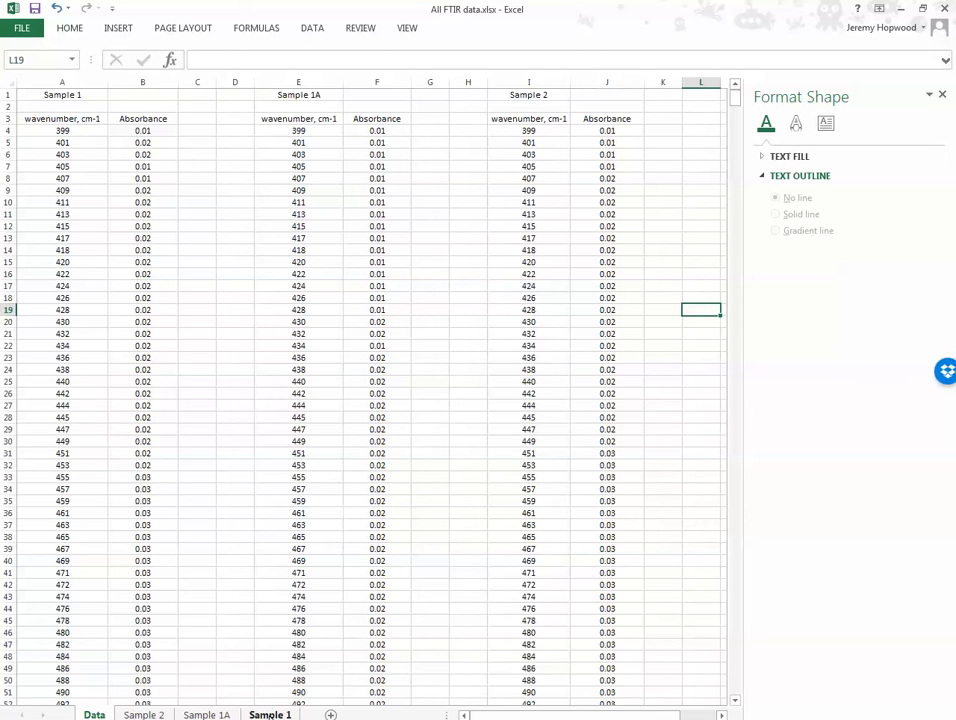
pyautogui.click(270, 714)
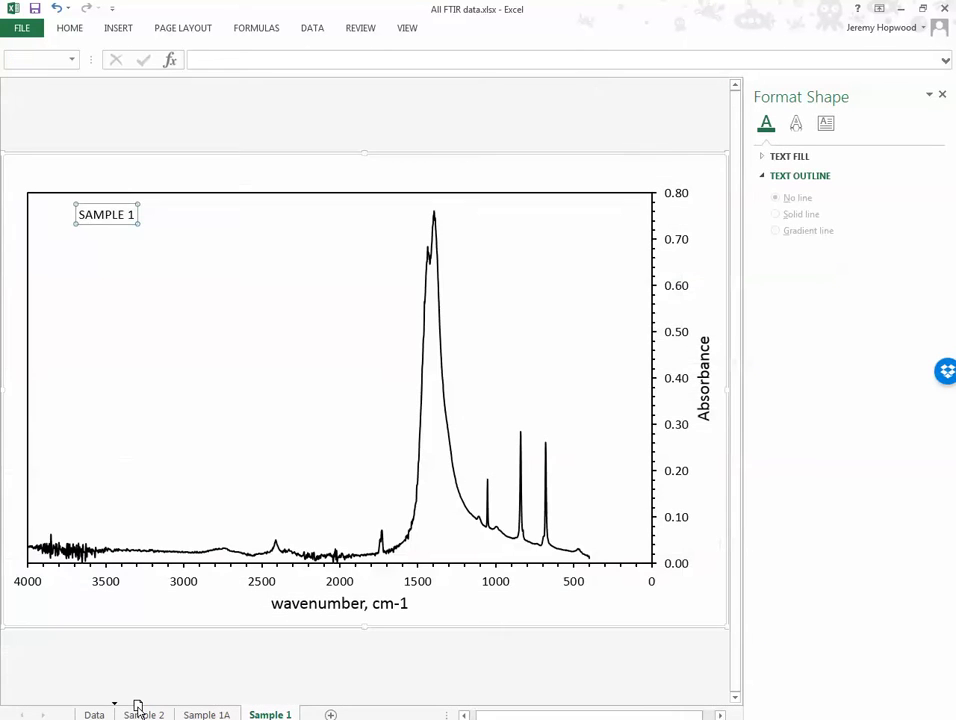
pyautogui.moveTo(138, 706); pyautogui.dragTo(132, 712)
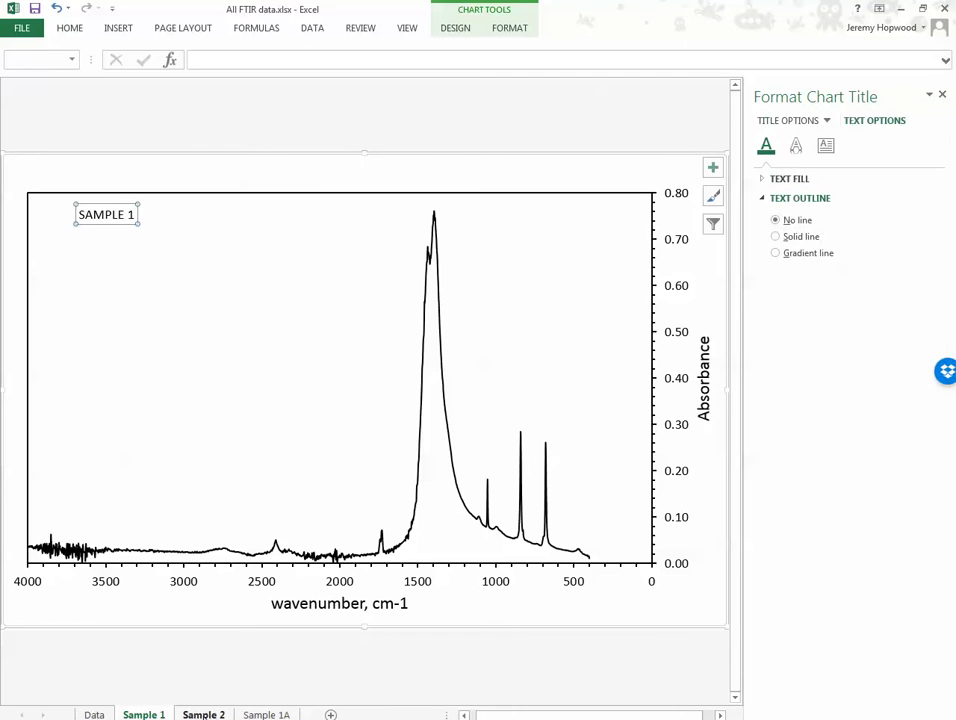
pyautogui.moveTo(205, 714); pyautogui.dragTo(316, 700)
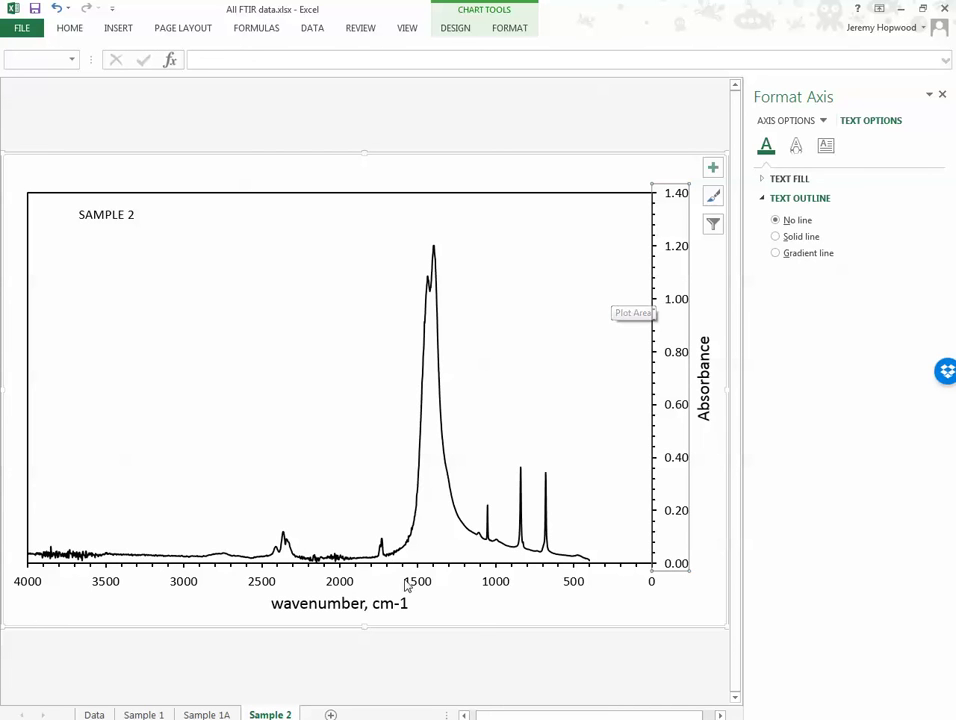
pyautogui.click(471, 655)
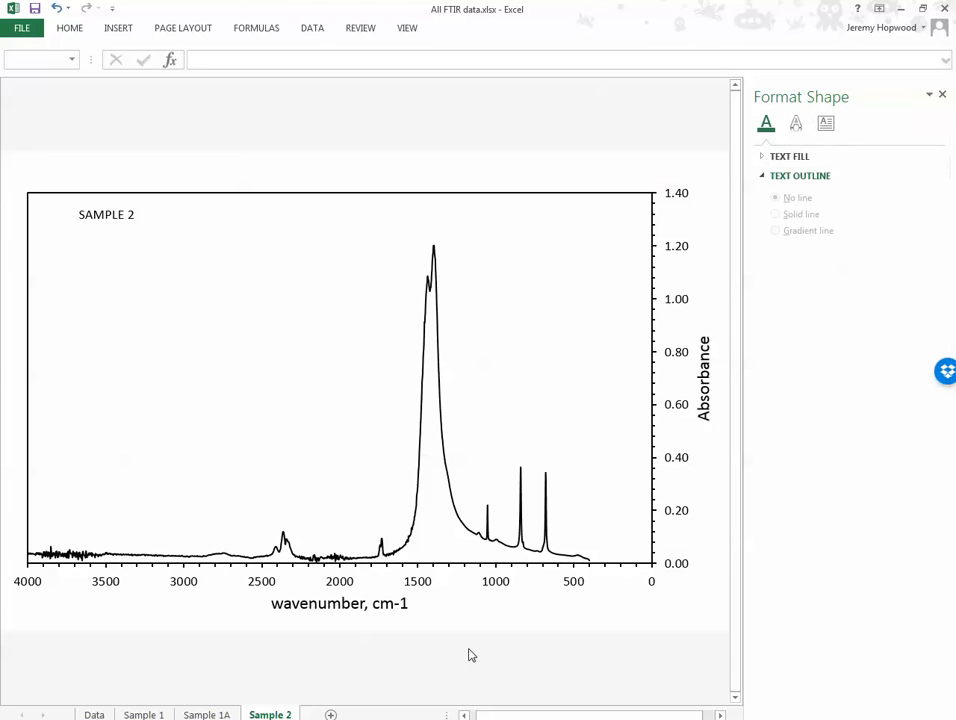